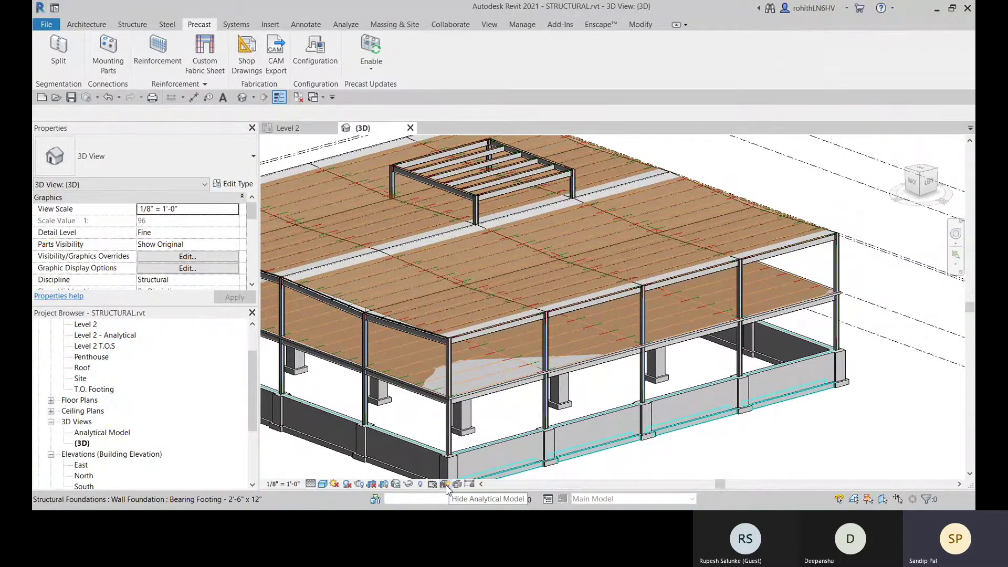
Step: Hide the analytical model in the {3D} view so only the physical structure is displayed
click(446, 484)
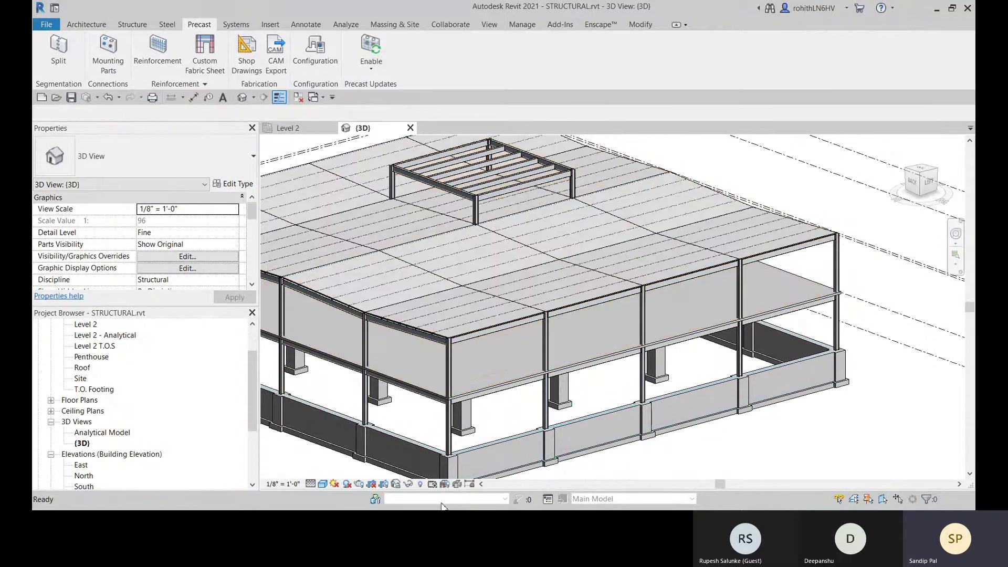
middle_drag(567, 415, 629, 397)
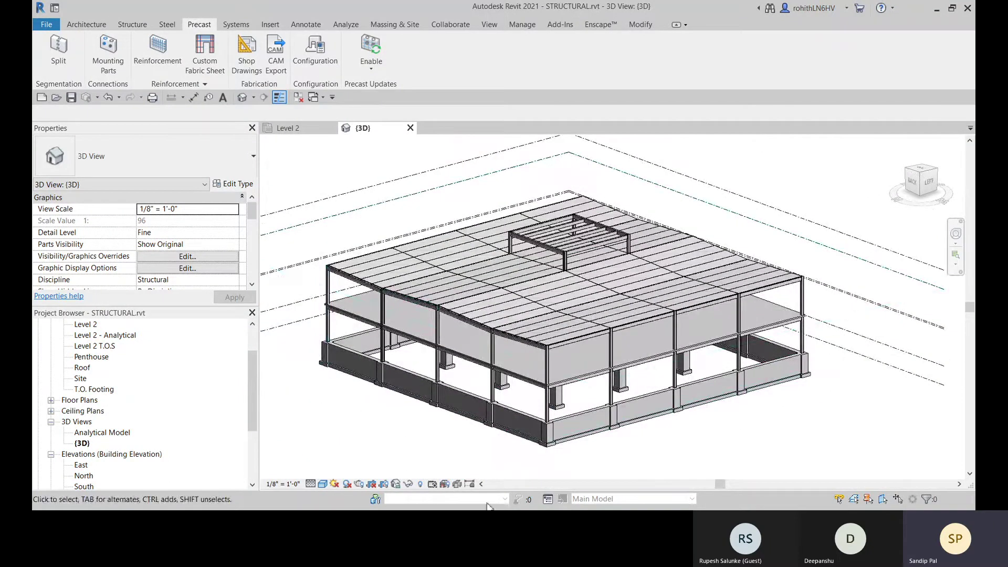
Step: Open the Analytical Model 3D view and examine the analytical floors, beams, columns and walls from several sides
double_click(103, 433)
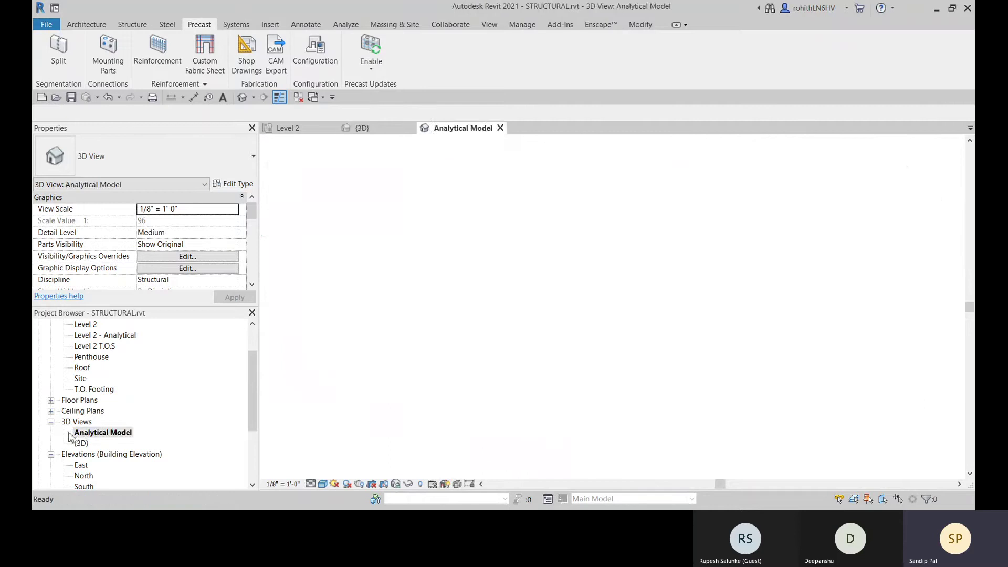
shift+middle_drag(631, 404, 536, 381)
scroll(531, 373, up, 3)
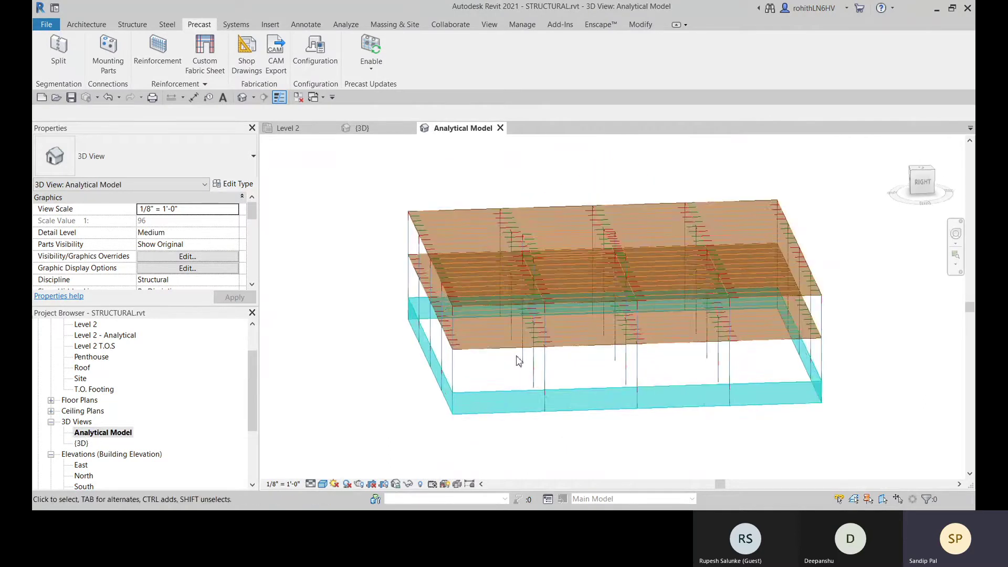
shift+middle_drag(781, 354, 617, 387)
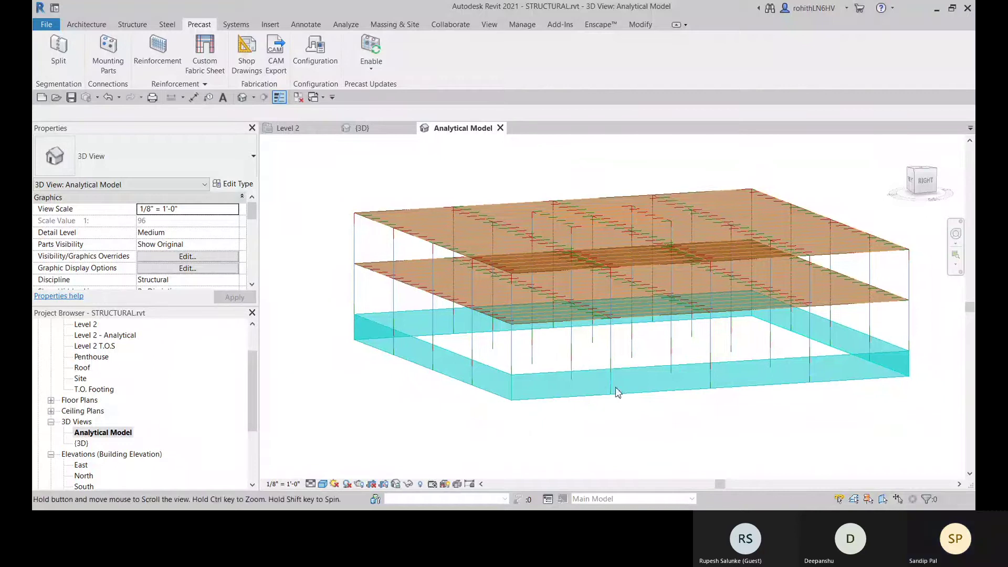
shift+middle_drag(518, 435, 592, 442)
shift+middle_drag(405, 423, 322, 383)
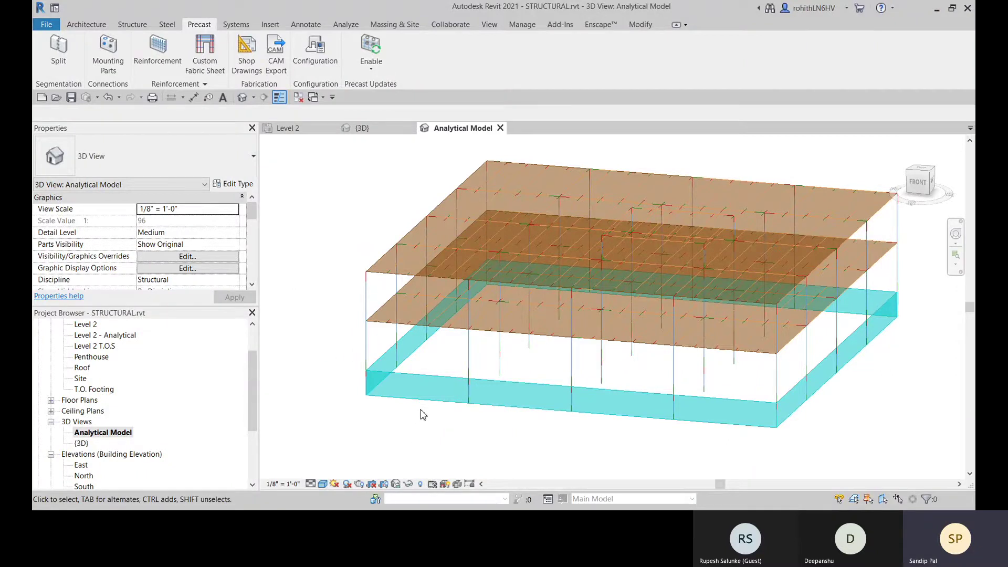
middle_drag(423, 415, 402, 403)
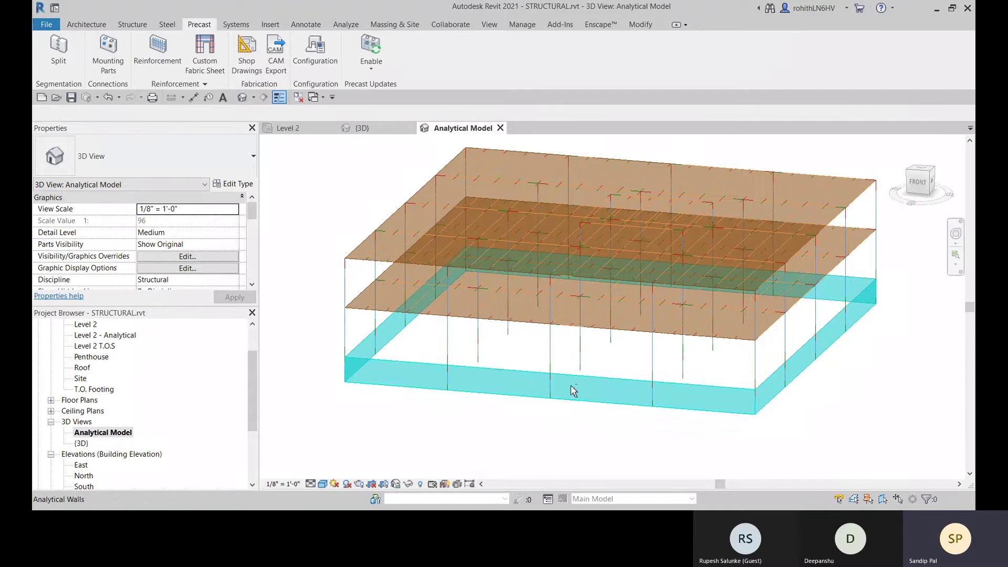
scroll(574, 391, up, 1)
scroll(563, 259, up, 3)
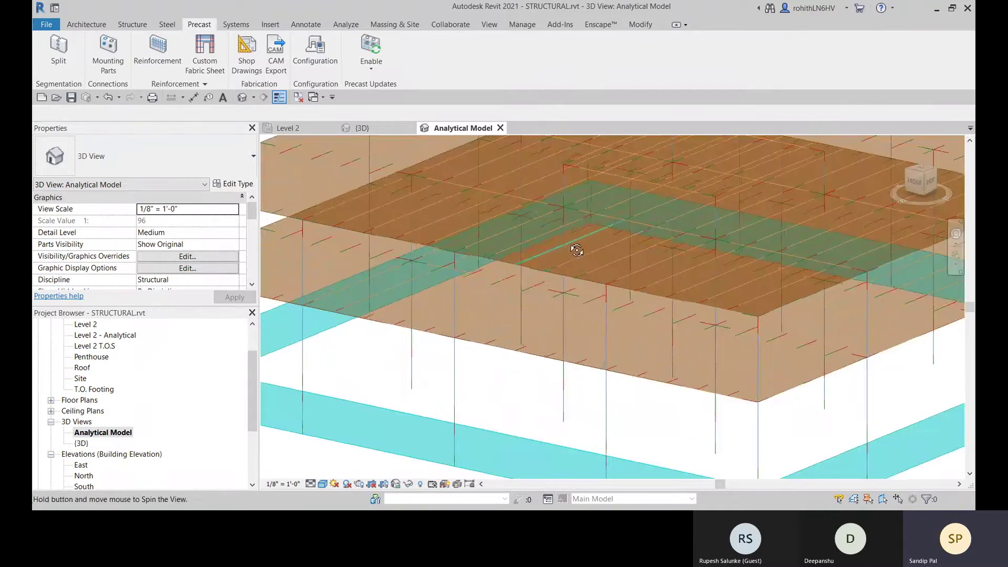
shift+middle_drag(577, 250, 560, 315)
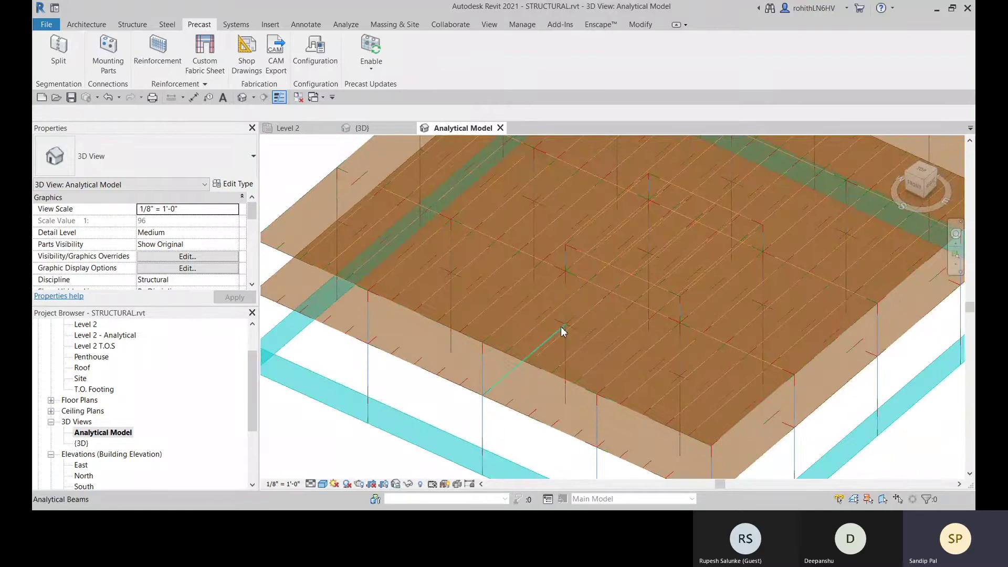
scroll(541, 357, down, 5)
middle_drag(344, 386, 429, 362)
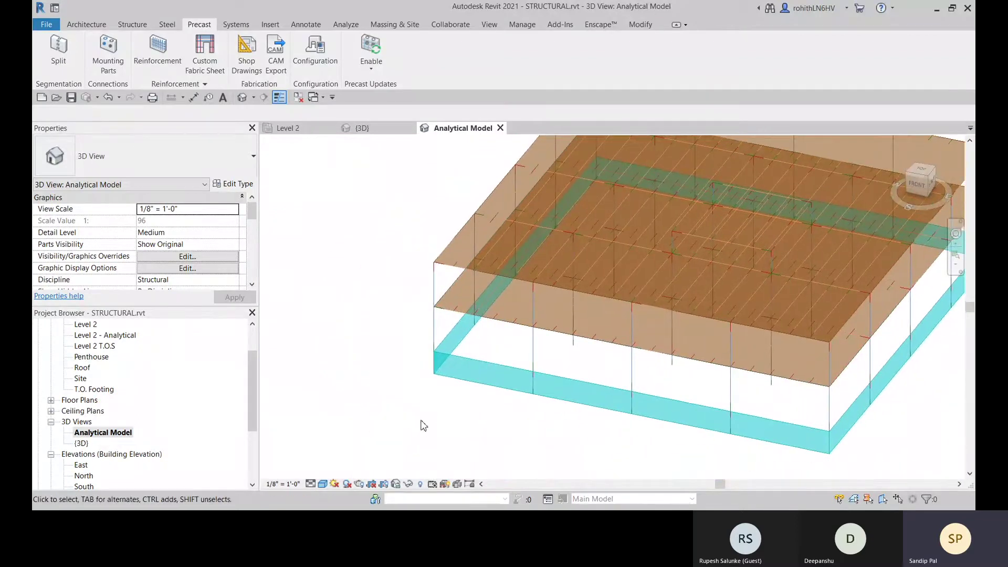
shift+middle_drag(522, 432, 204, 478)
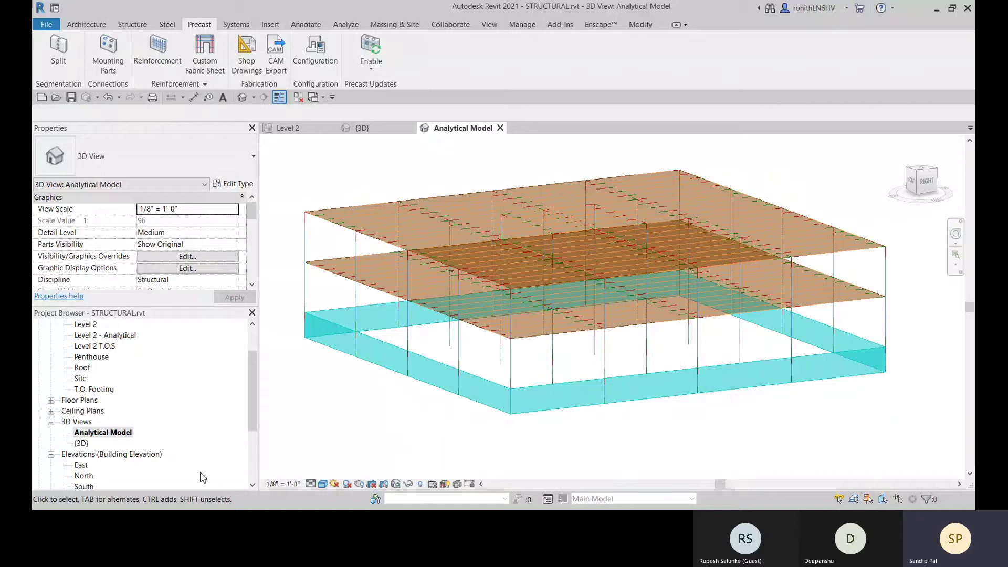
Step: Return to the {3D} view and look through its graphics, extents, camera and identity properties
double_click(82, 443)
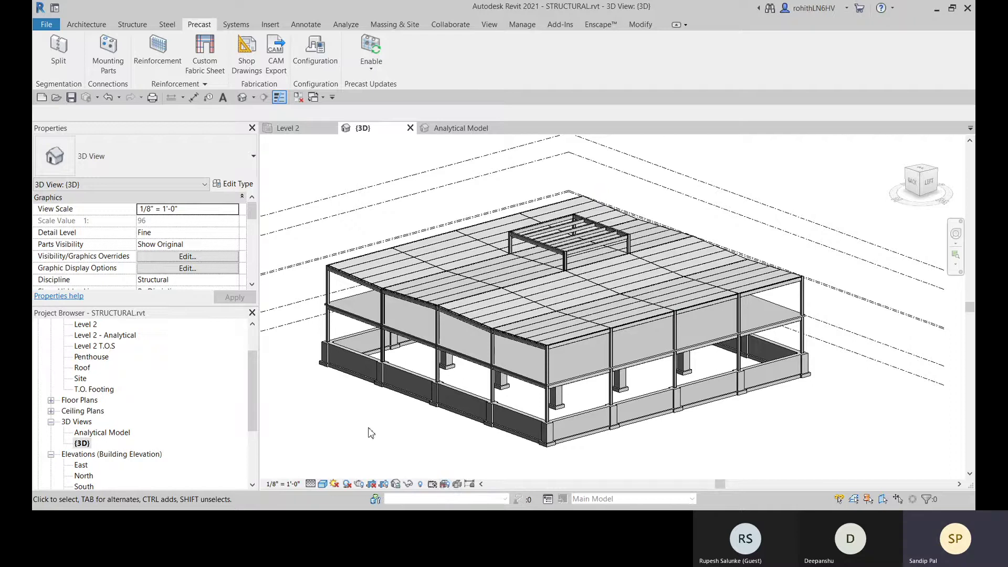
scroll(255, 218, down, 1)
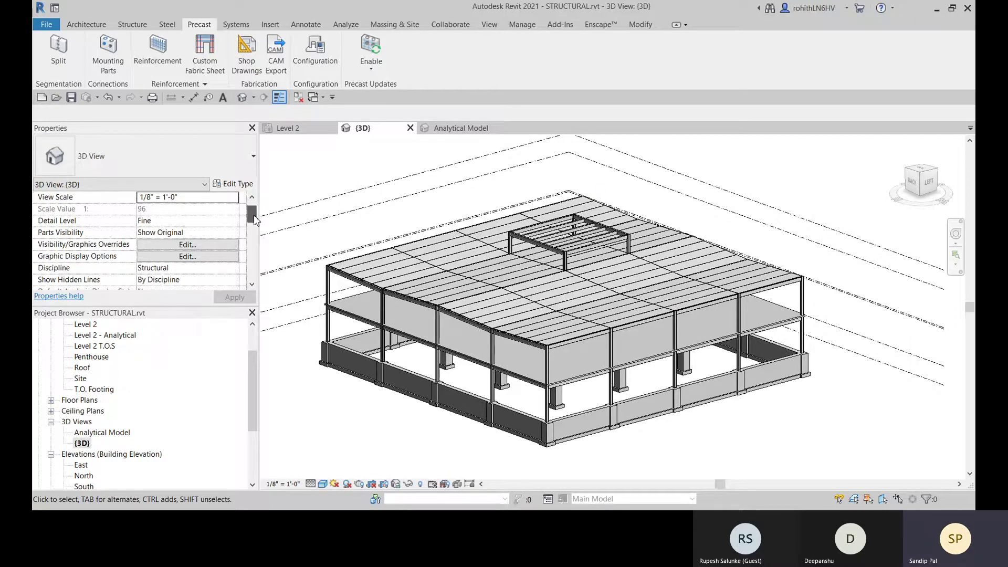
scroll(254, 219, down, 1)
scroll(255, 222, down, 4)
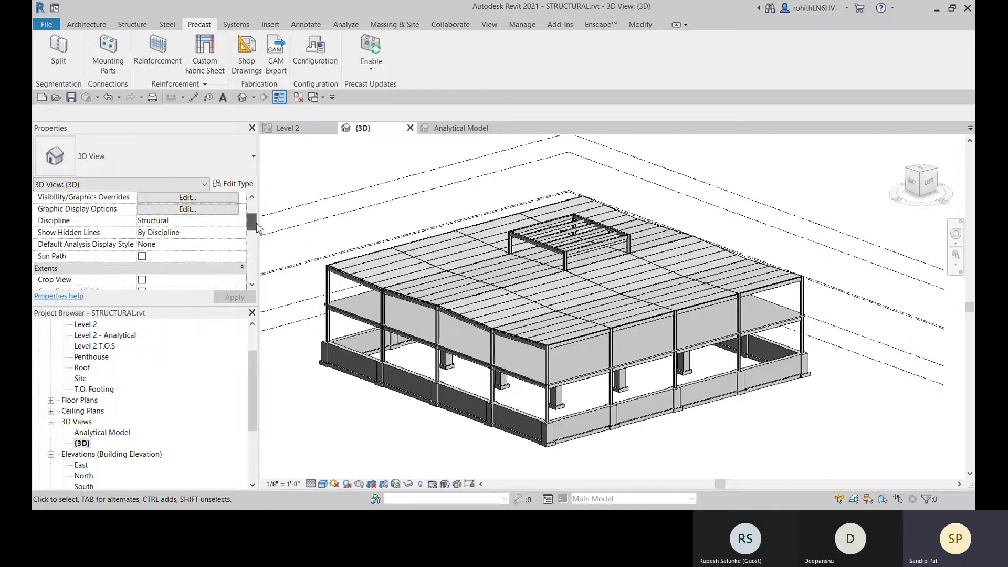
scroll(258, 233, up, 6)
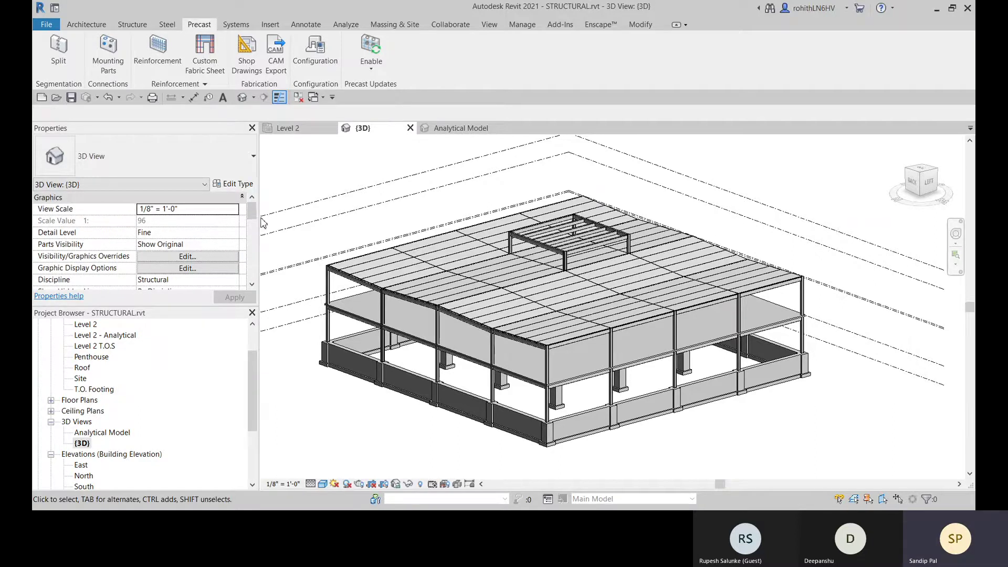
scroll(255, 223, down, 2)
drag(255, 223, 260, 270)
scroll(258, 268, down, 3)
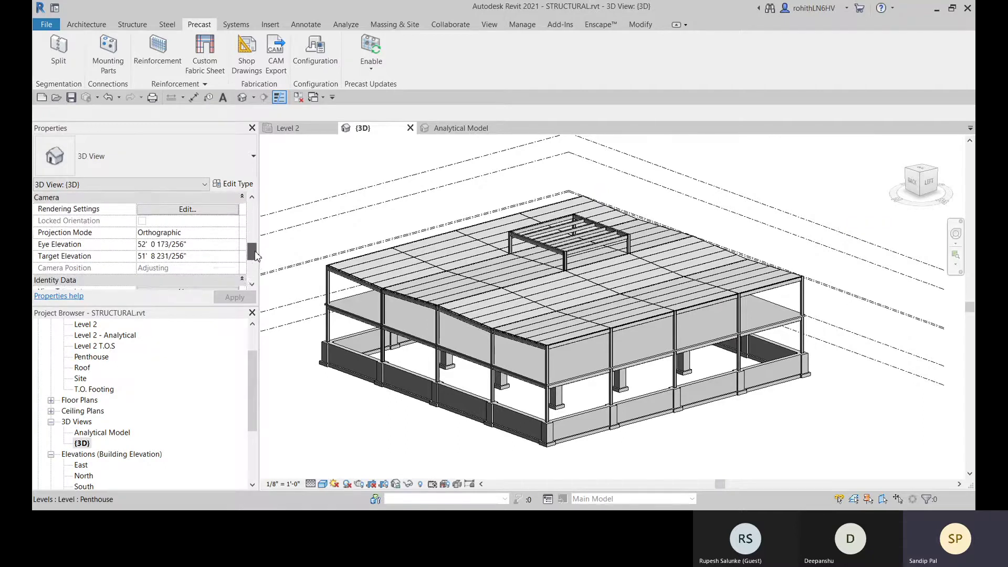
scroll(259, 268, up, 3)
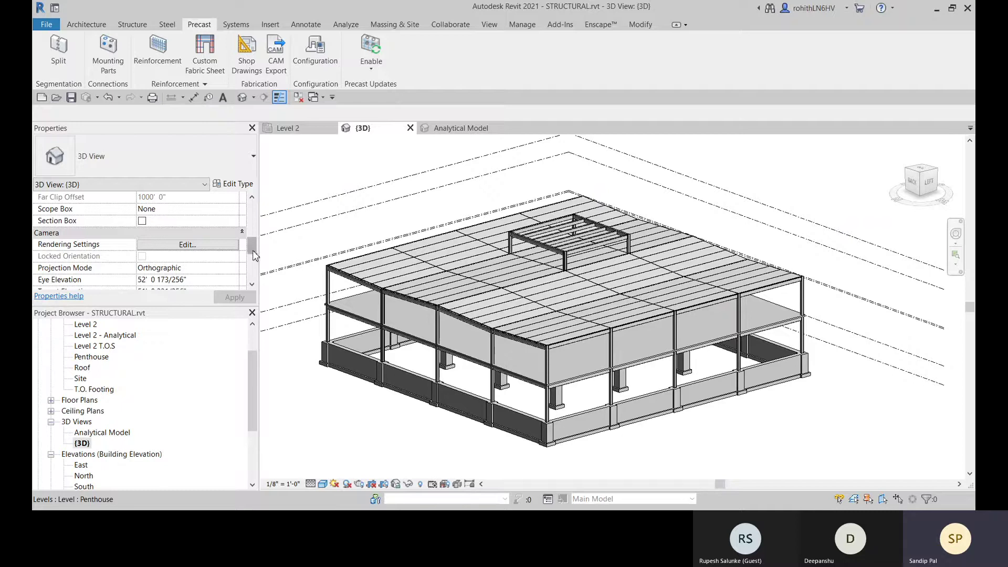
scroll(255, 275, down, 5)
mouse_move(253, 278)
mouse_down()
mouse_move(250, 226)
mouse_move(252, 270)
mouse_up()
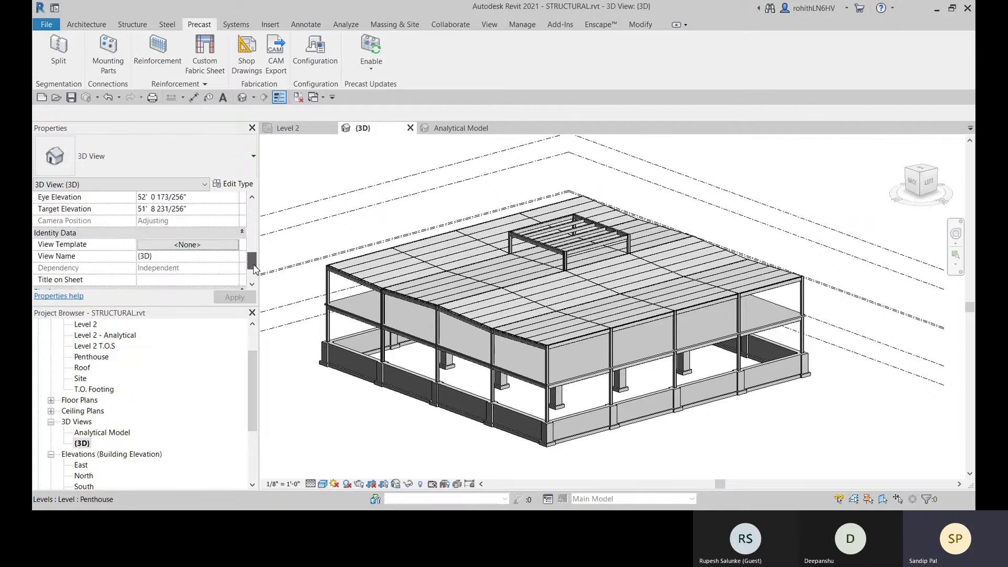
Step: Review the Structural Analytical Isolated-3D view template and its analytical model category overrides, then close it without assigning it
click(190, 245)
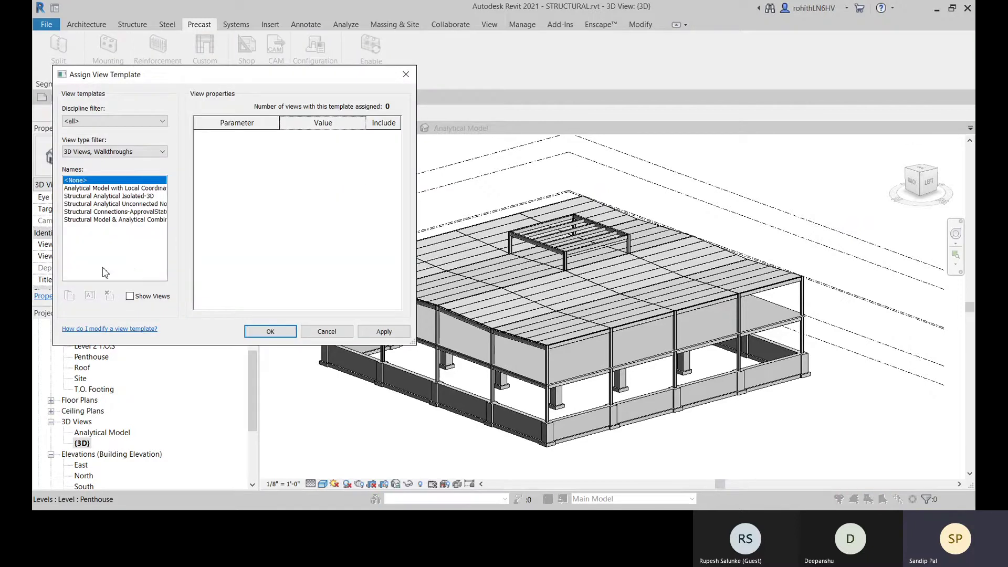
click(118, 220)
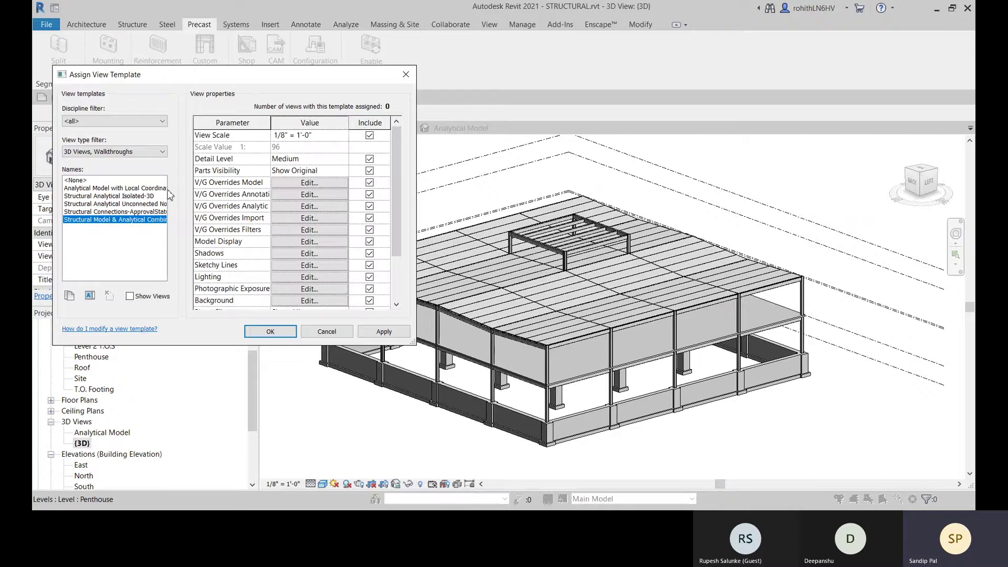
click(120, 197)
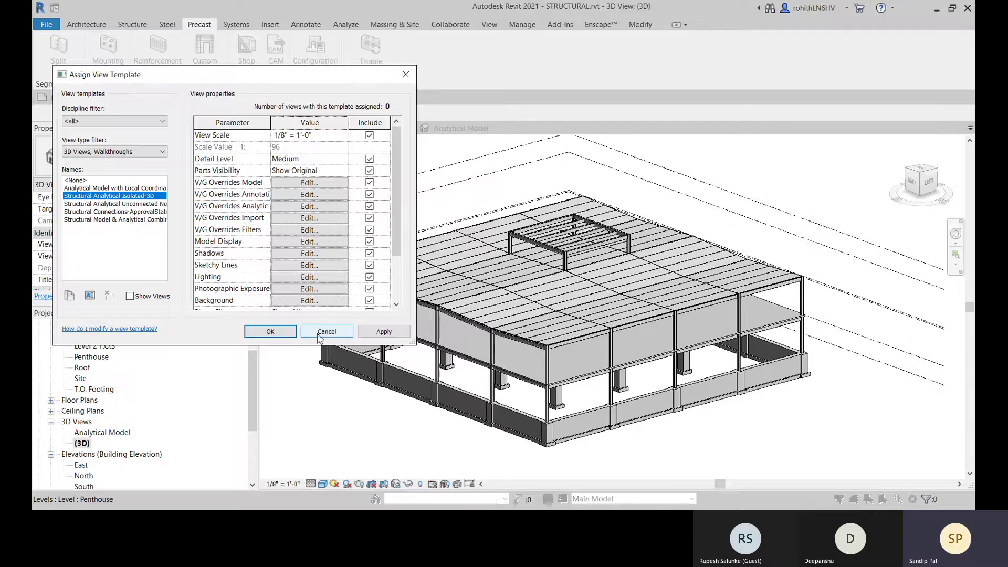
scroll(392, 207, down, 2)
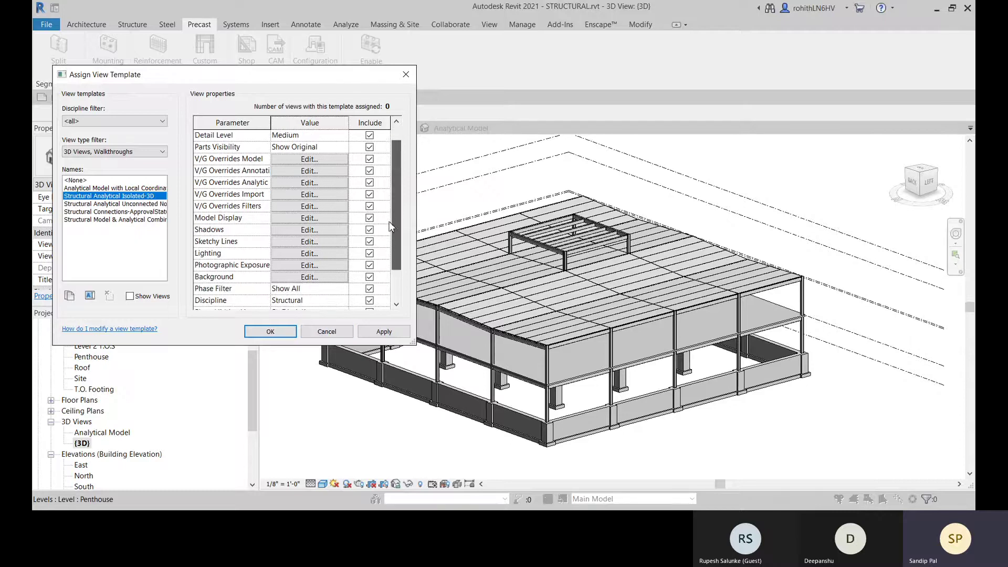
scroll(326, 215, up, 1)
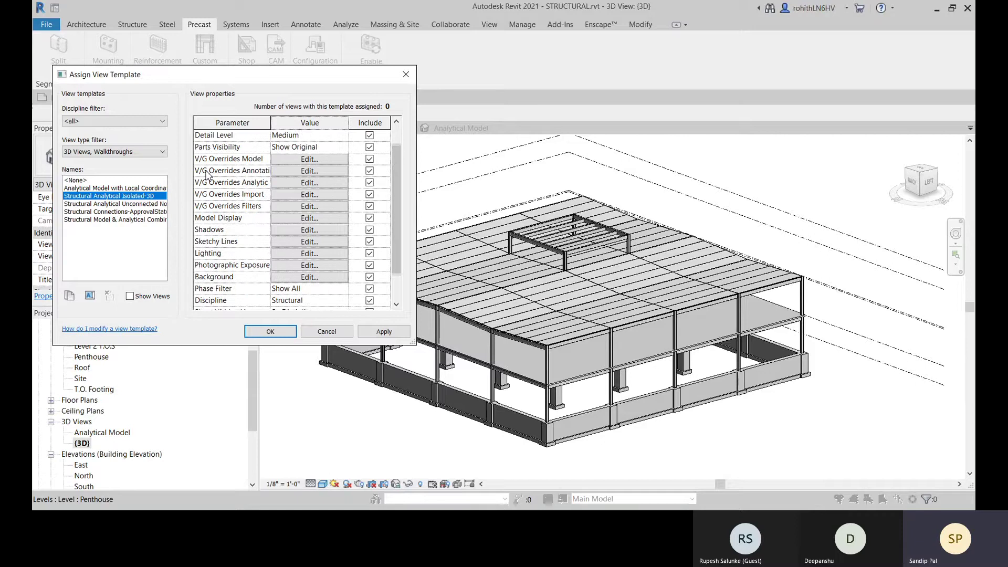
click(291, 182)
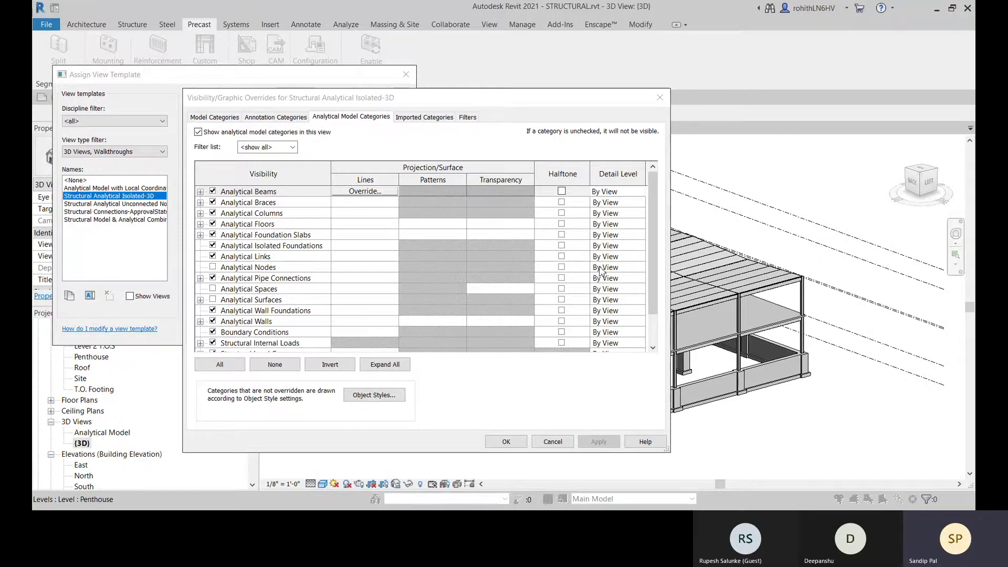
drag(650, 231, 651, 200)
click(660, 97)
click(406, 74)
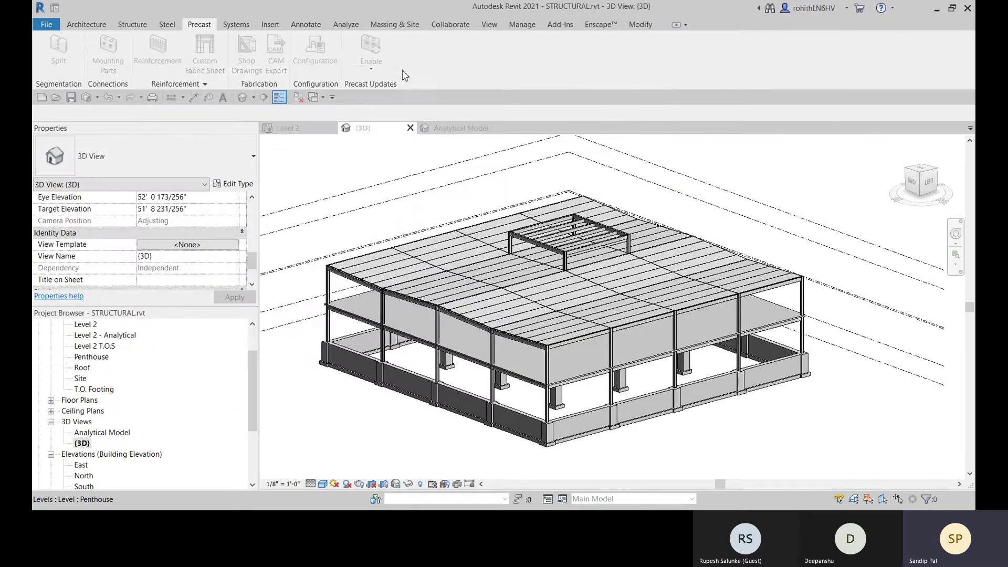
Step: Review the symbolic representation options in the structural settings and close them without changes
scroll(464, 386, down, 2)
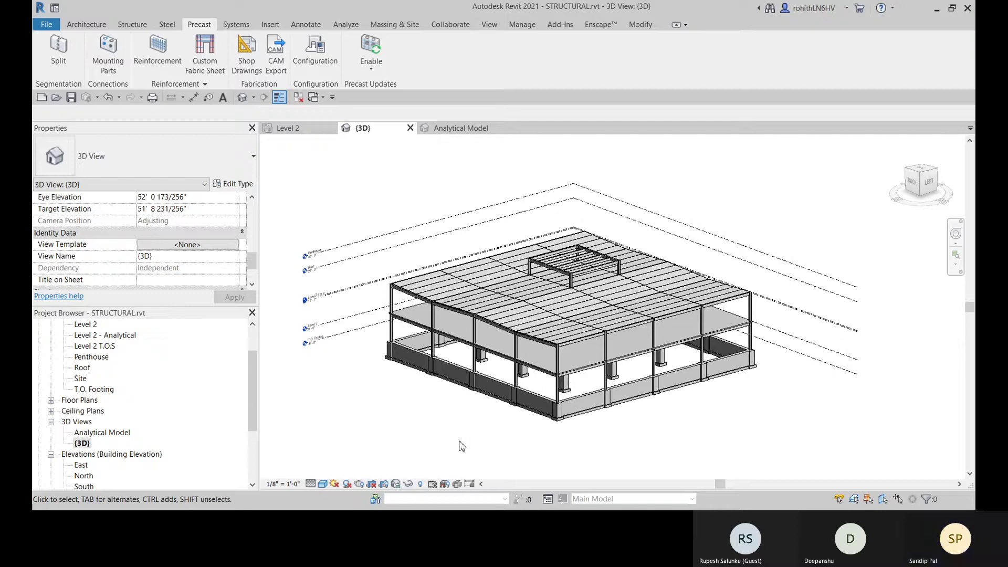
middle_drag(462, 445, 472, 439)
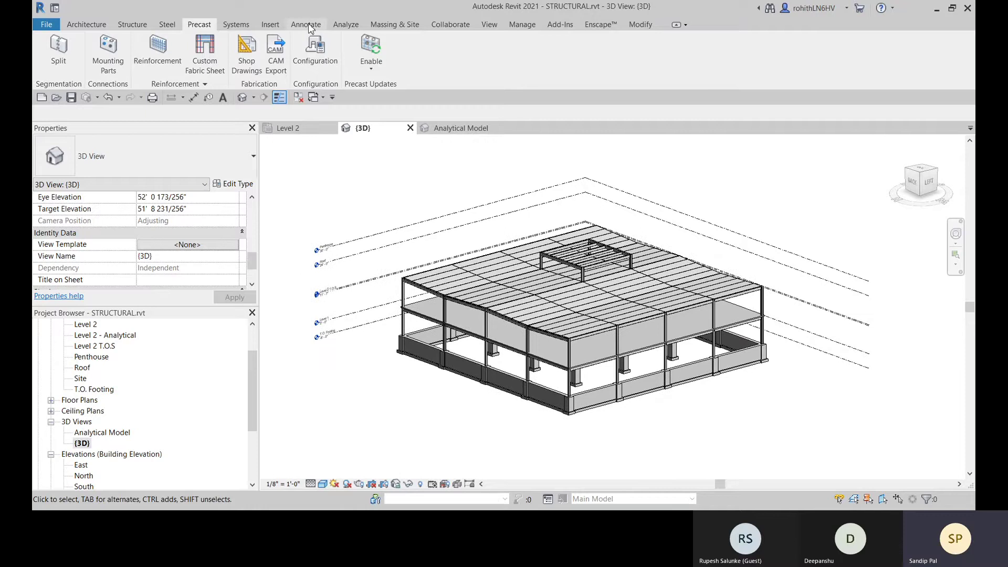
click(130, 24)
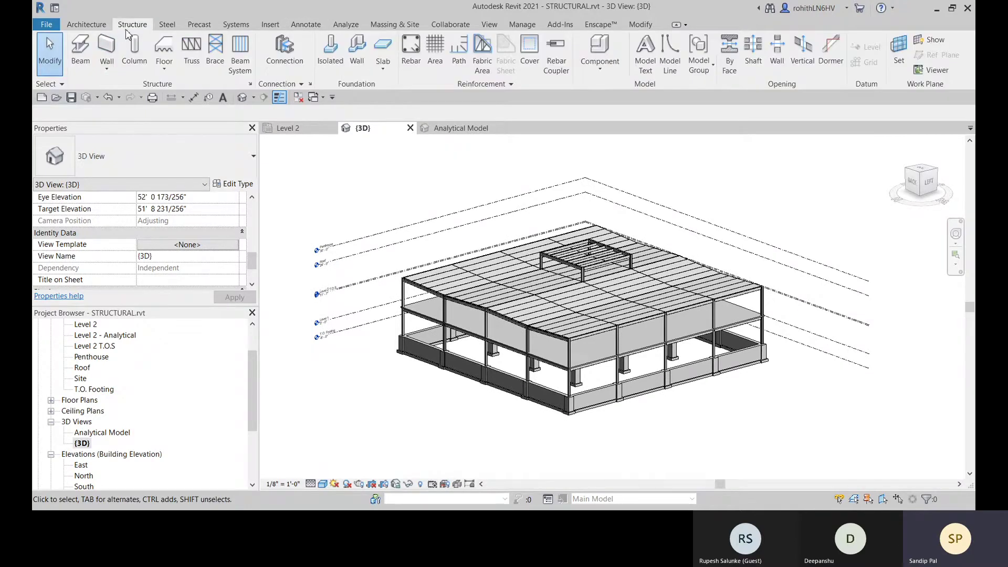
click(251, 86)
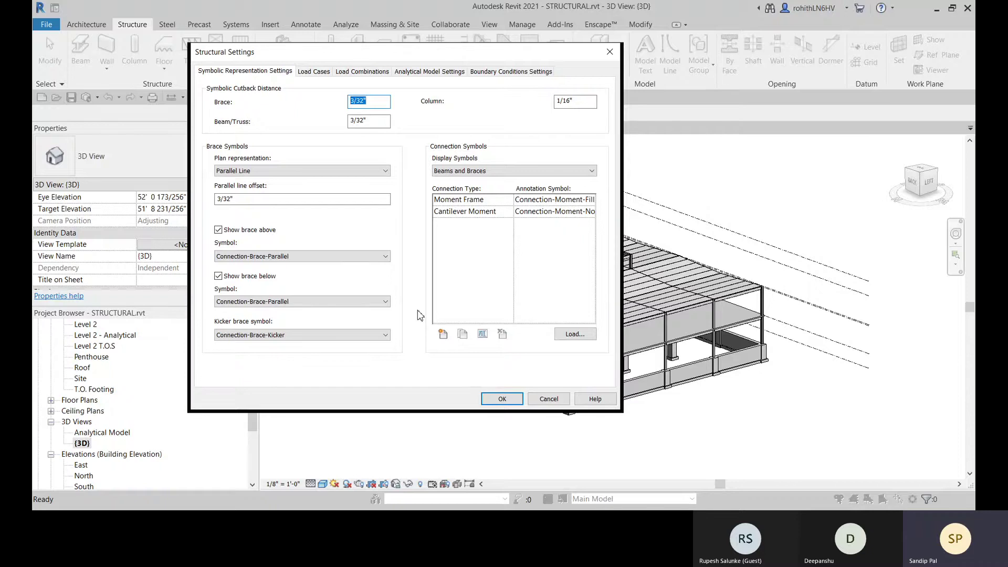
click(549, 398)
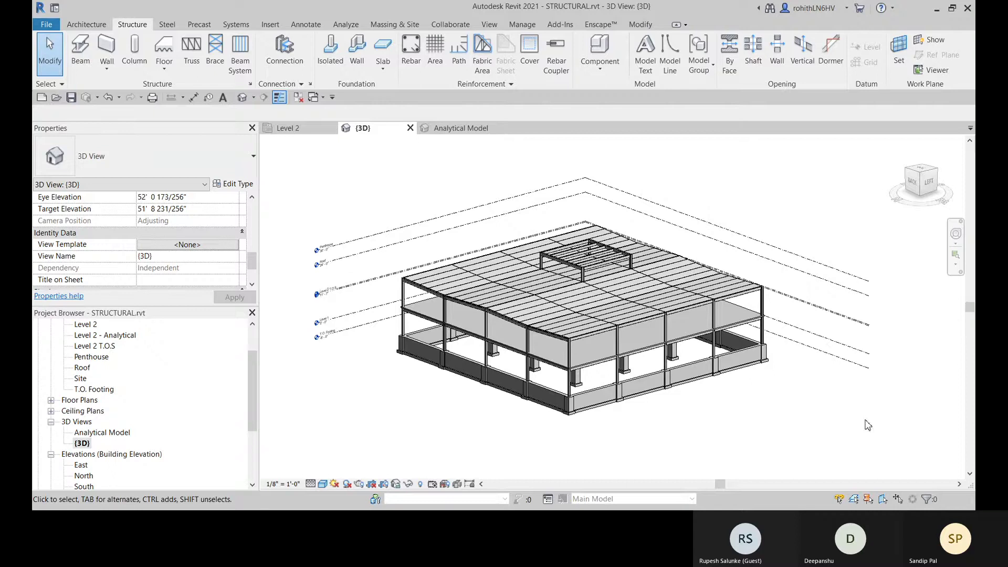
Step: Check the 3D view's detail level options, then open the Level 1 structural plan and set its detail level to Fine
click(310, 485)
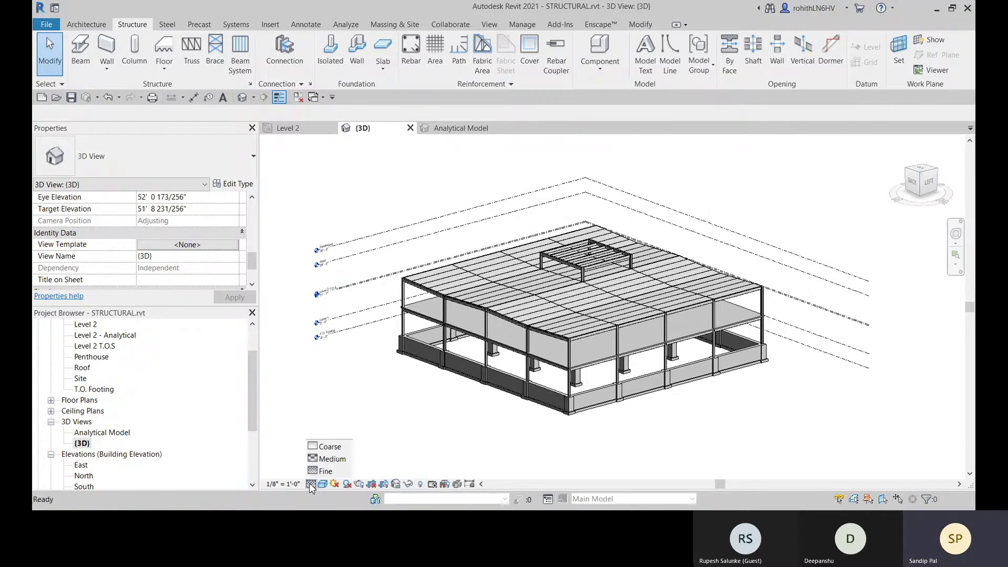
click(328, 447)
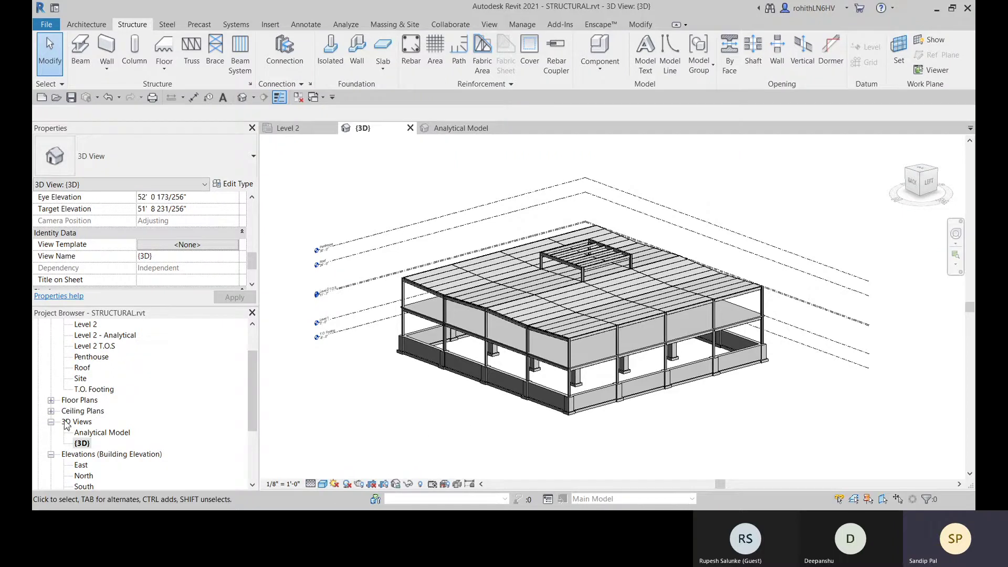
drag(251, 384, 250, 357)
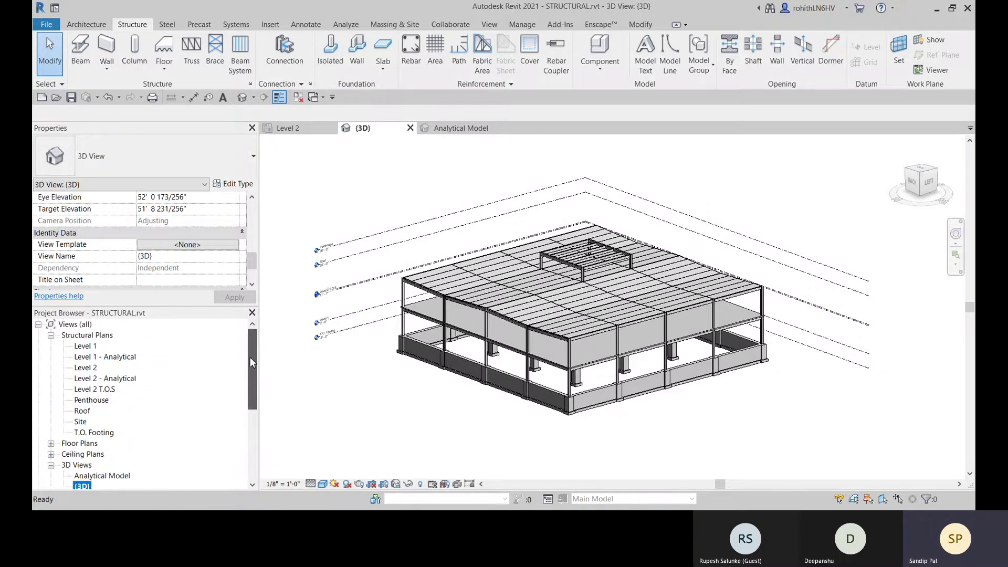
double_click(85, 346)
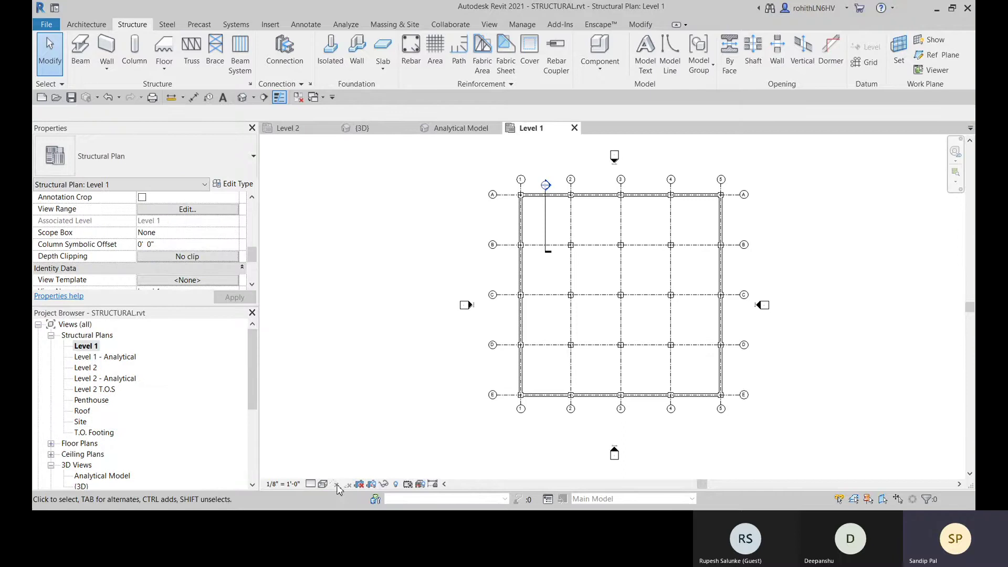
click(310, 484)
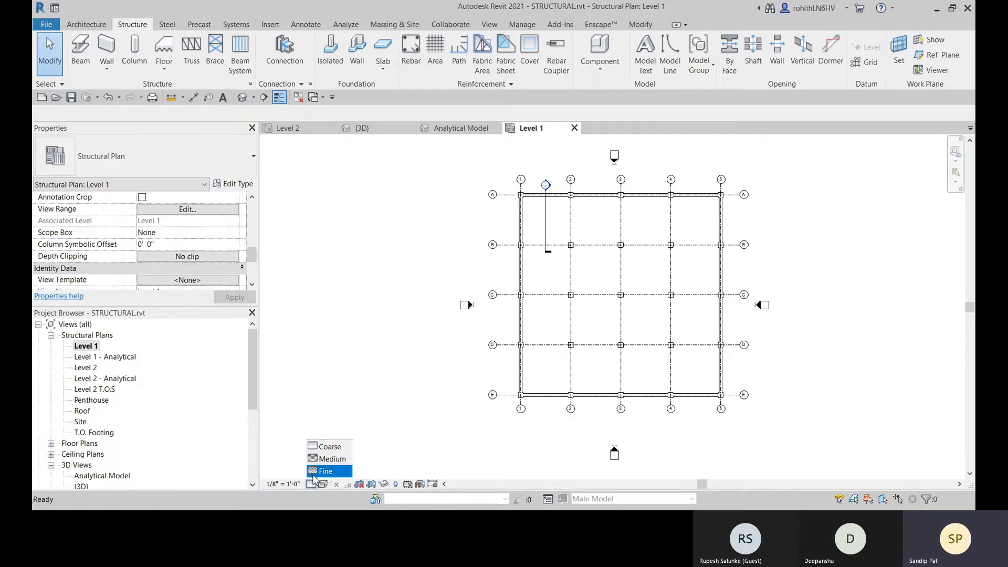
click(319, 472)
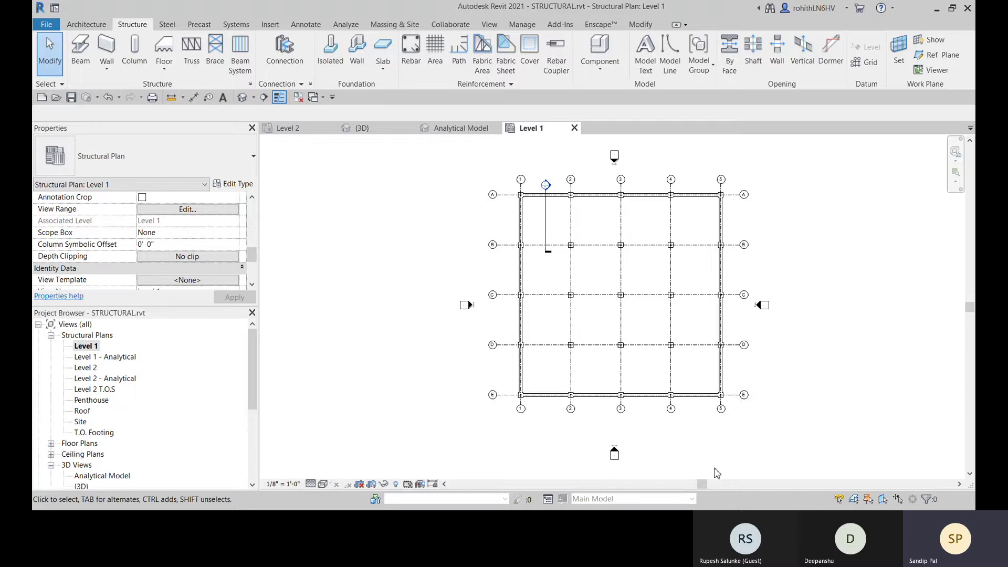
Step: Examine the steel column at grids 1 and E in Fine detail, then set the Level 1 plan to Coarse and inspect the column symbol
scroll(574, 398, up, 5)
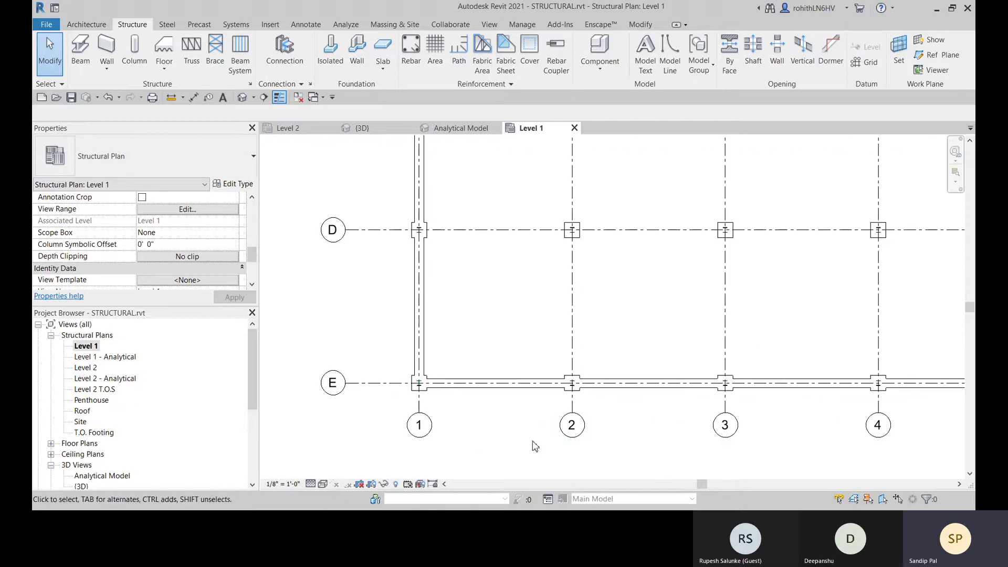
middle_drag(533, 446, 523, 459)
scroll(436, 410, up, 4)
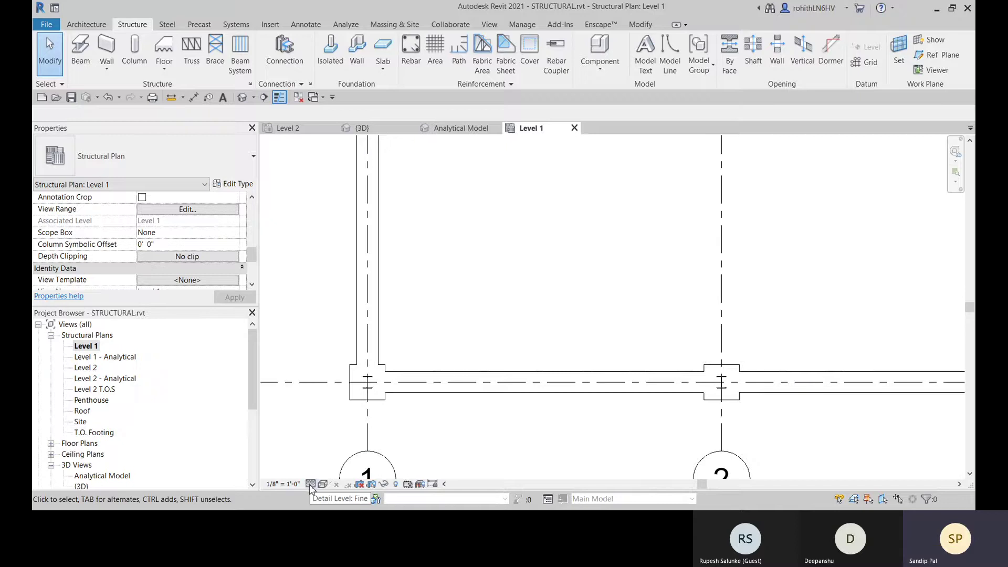
scroll(367, 380, up, 3)
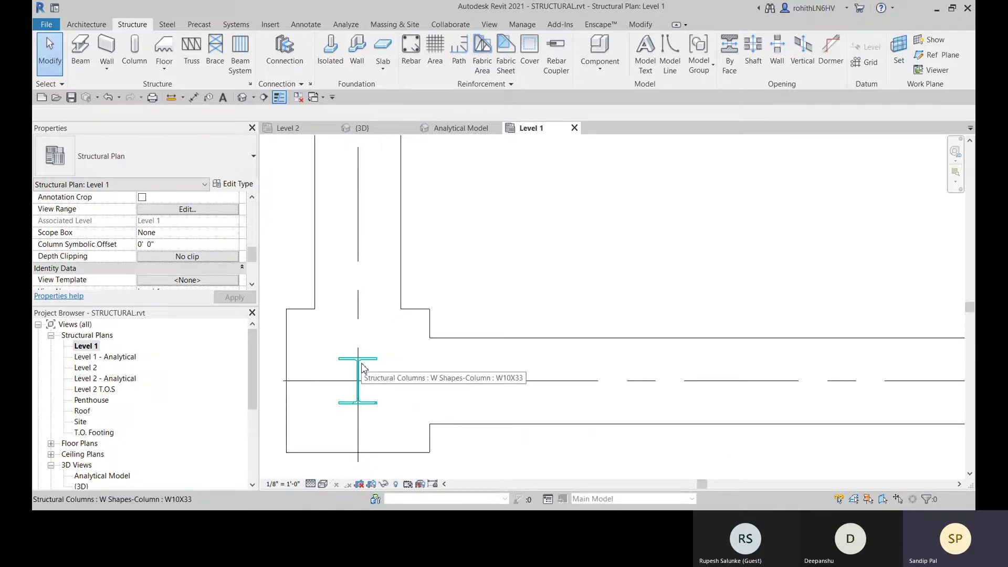
scroll(370, 362, down, 3)
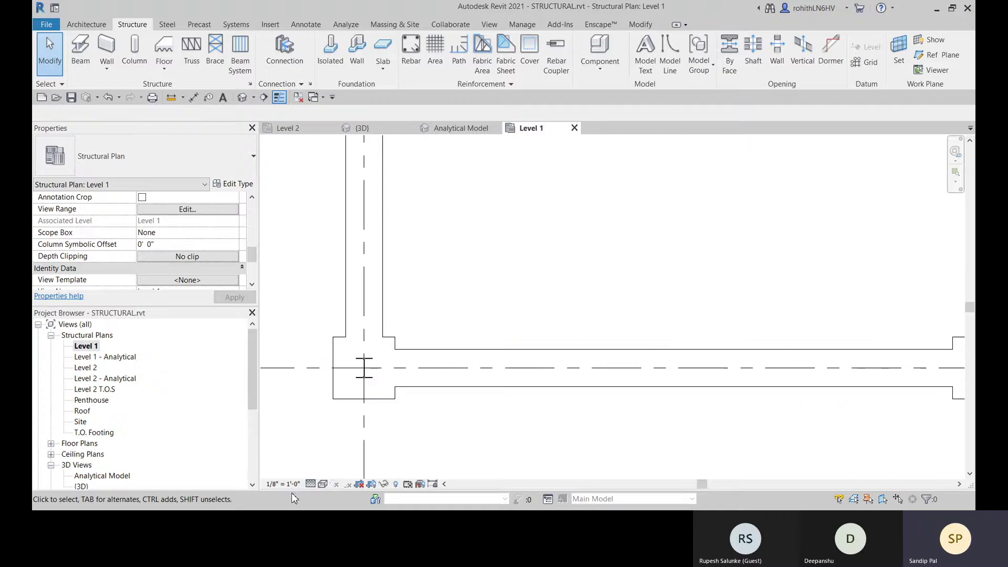
click(315, 484)
click(326, 447)
scroll(368, 362, up, 3)
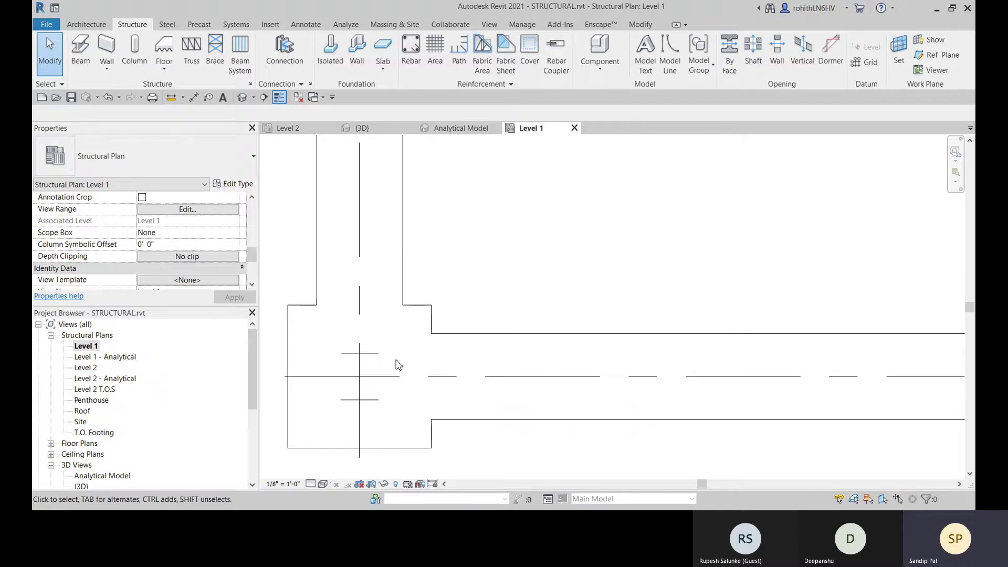
Step: Review the symbolic cutback distances, brace symbols and Beams and Braces connection symbols in the structural settings, then close them
click(251, 84)
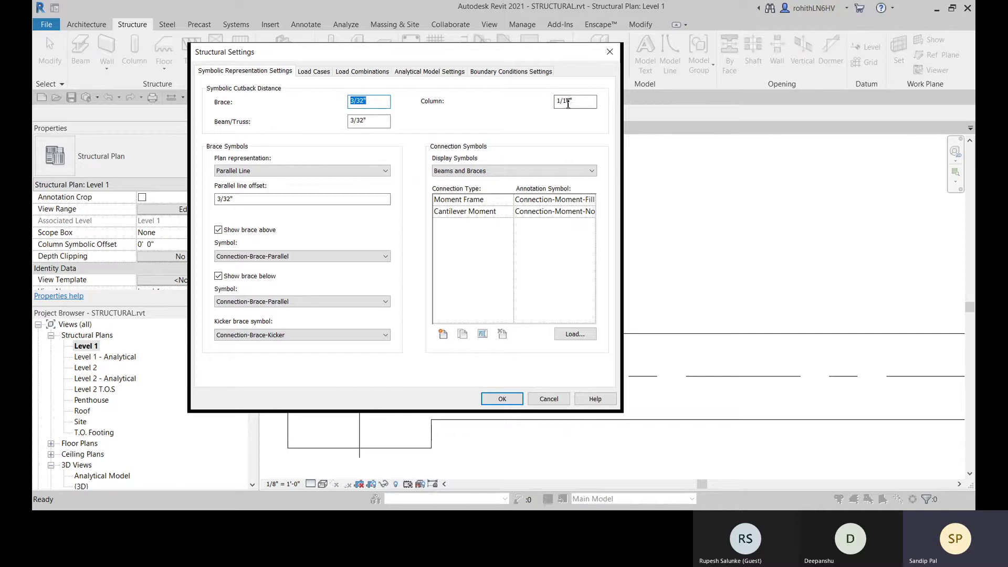
click(481, 171)
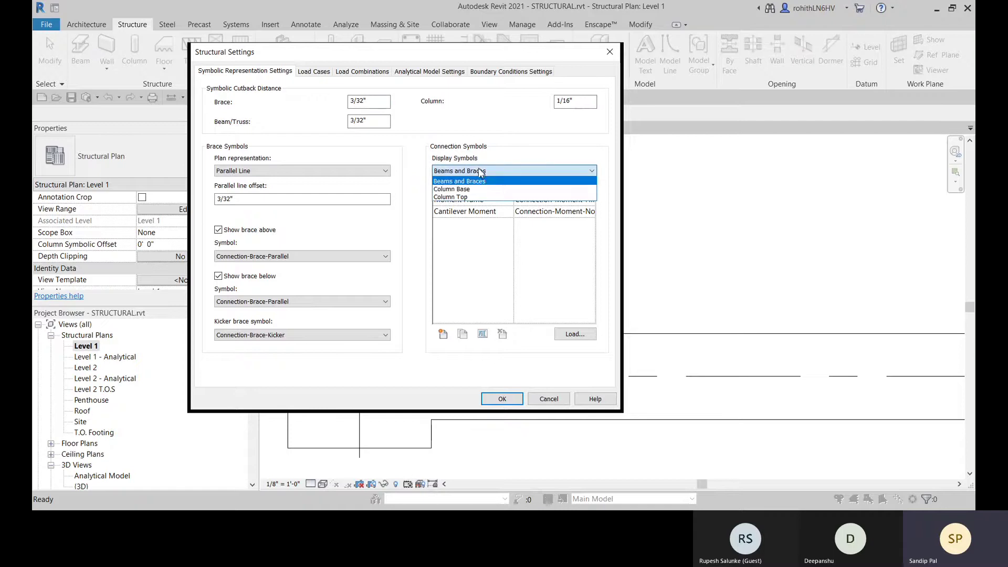
click(450, 183)
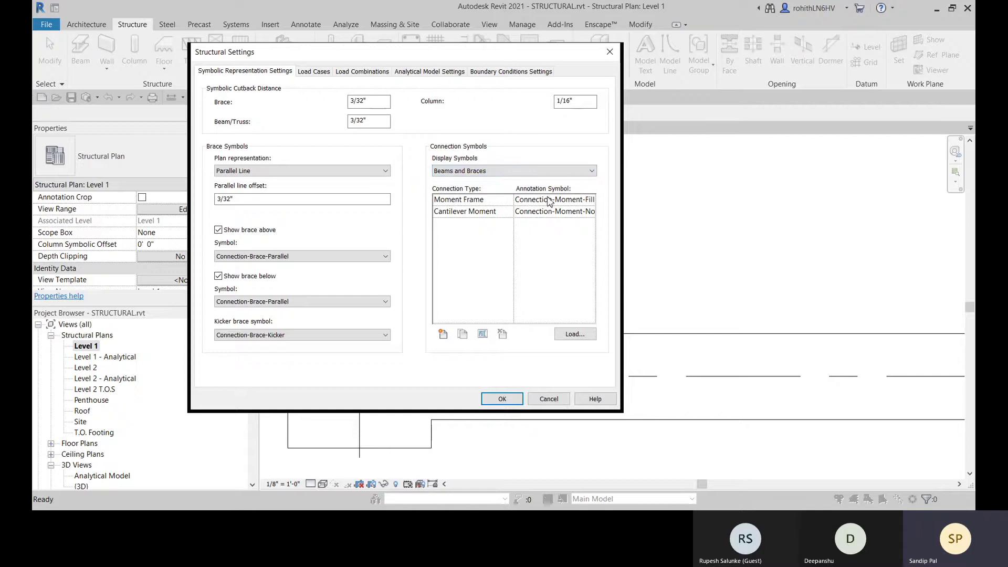
click(591, 203)
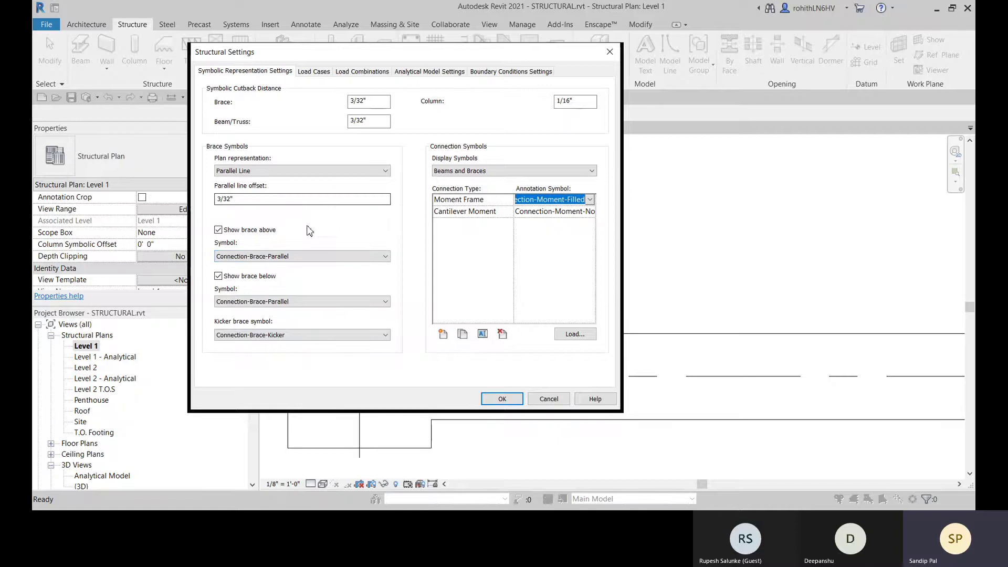
drag(373, 52, 400, 49)
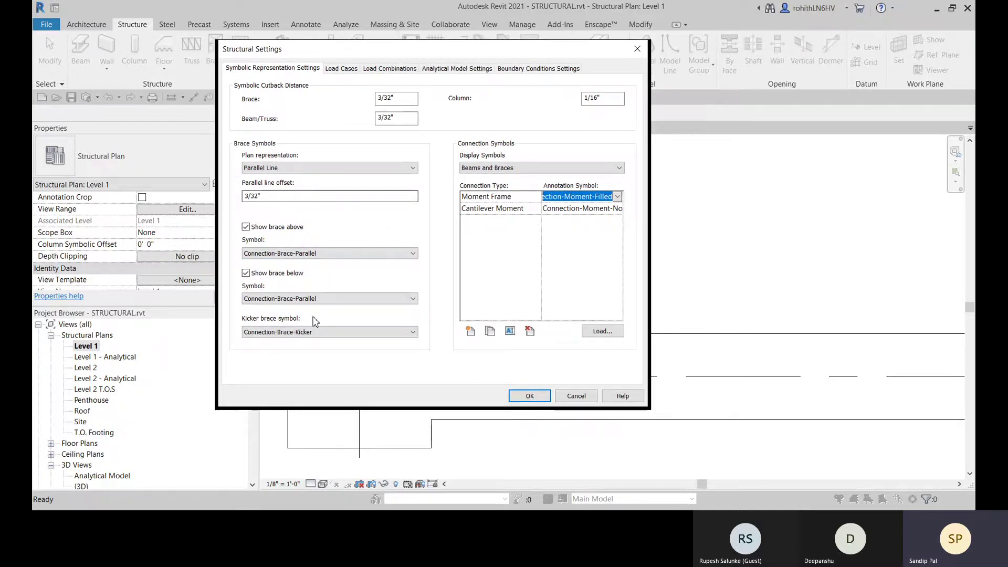
click(531, 398)
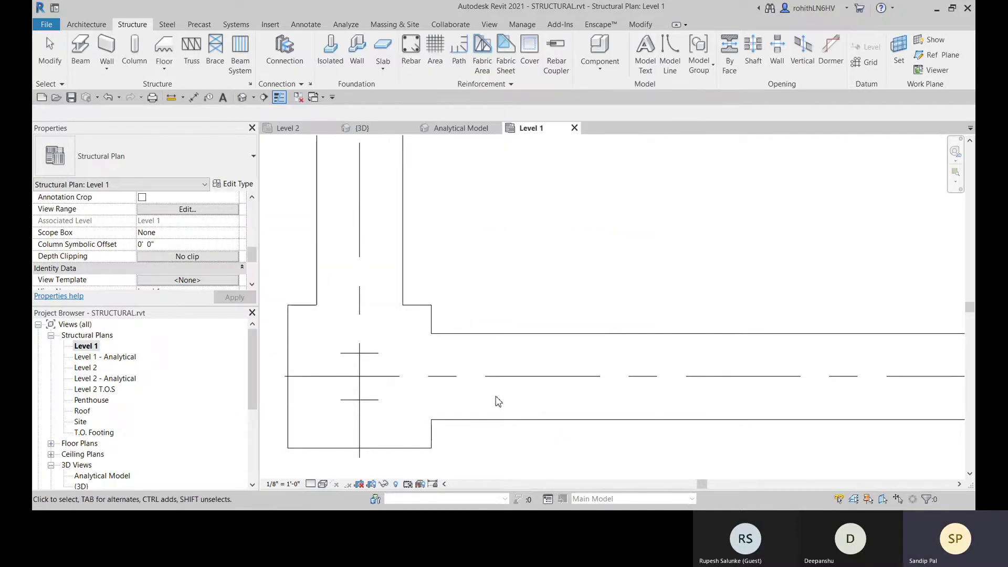
Step: Place a framing elevation attached to grid E between grids 2 and 3 in the Level 1 plan
scroll(517, 401, down, 10)
middle_drag(621, 463, 475, 427)
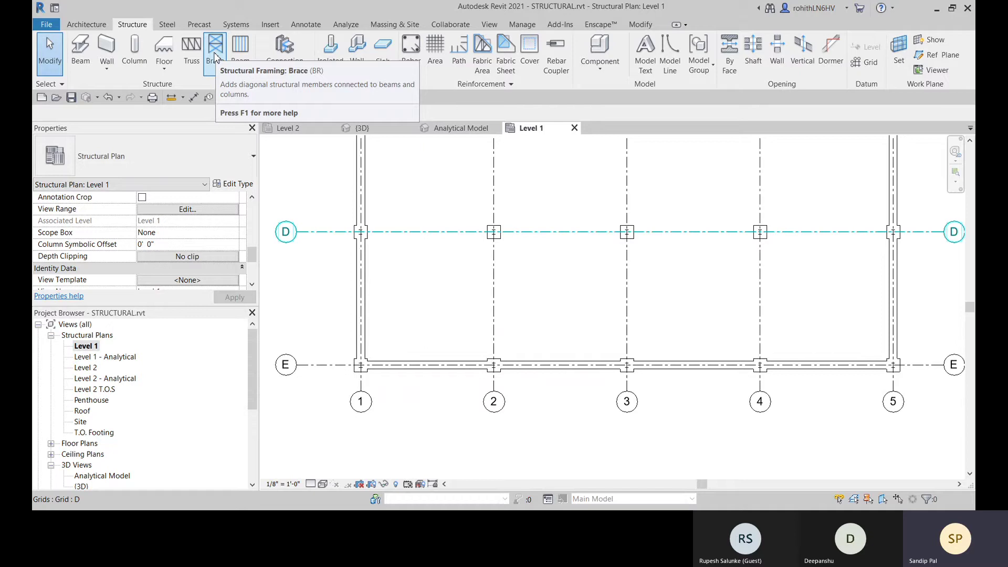
scroll(551, 375, down, 1)
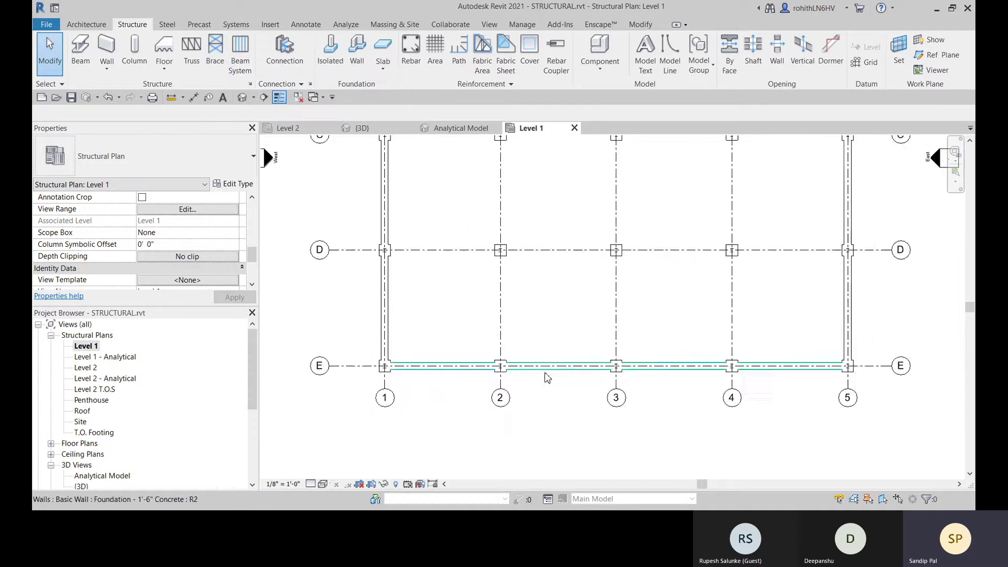
middle_drag(564, 411, 549, 421)
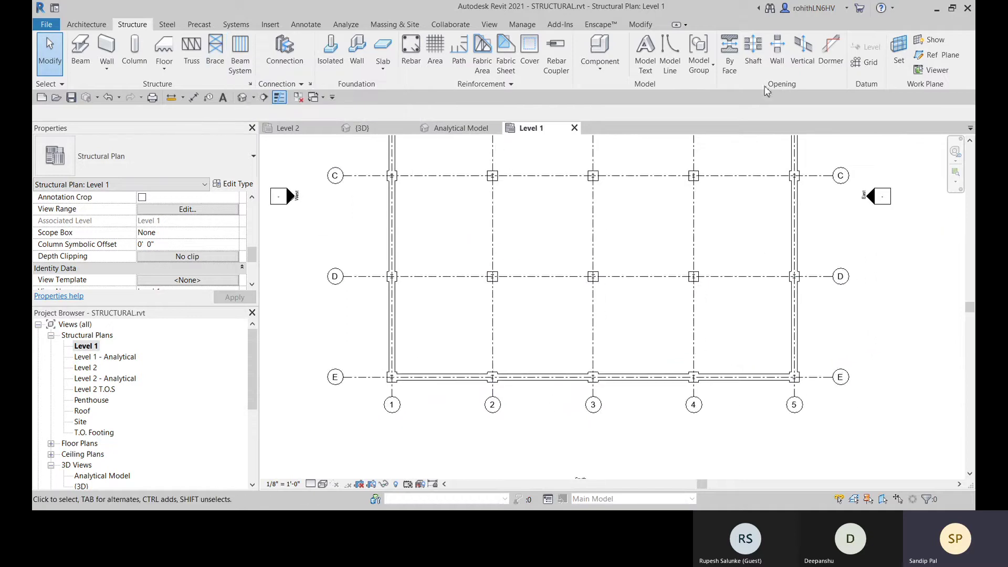
click(489, 24)
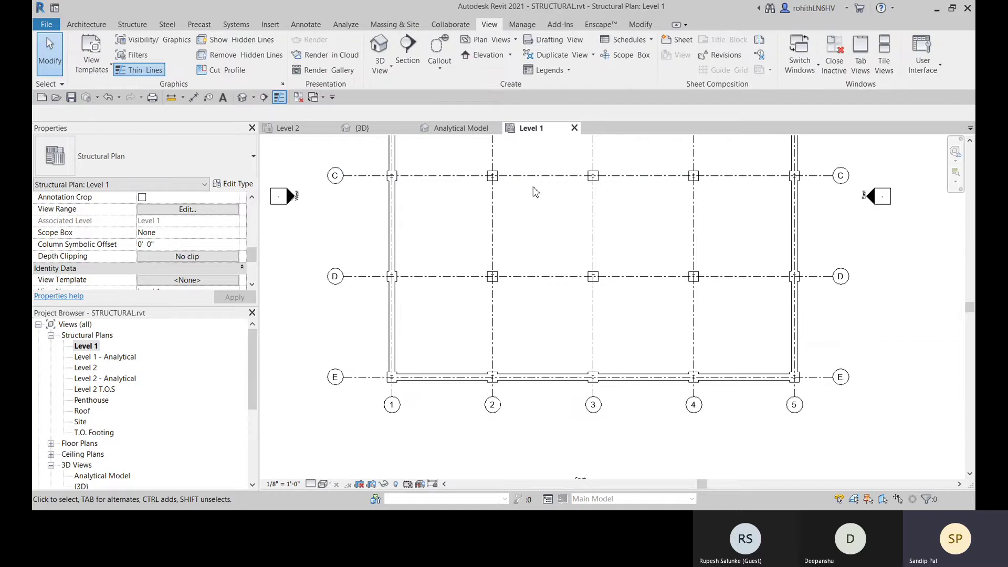
click(510, 55)
click(512, 99)
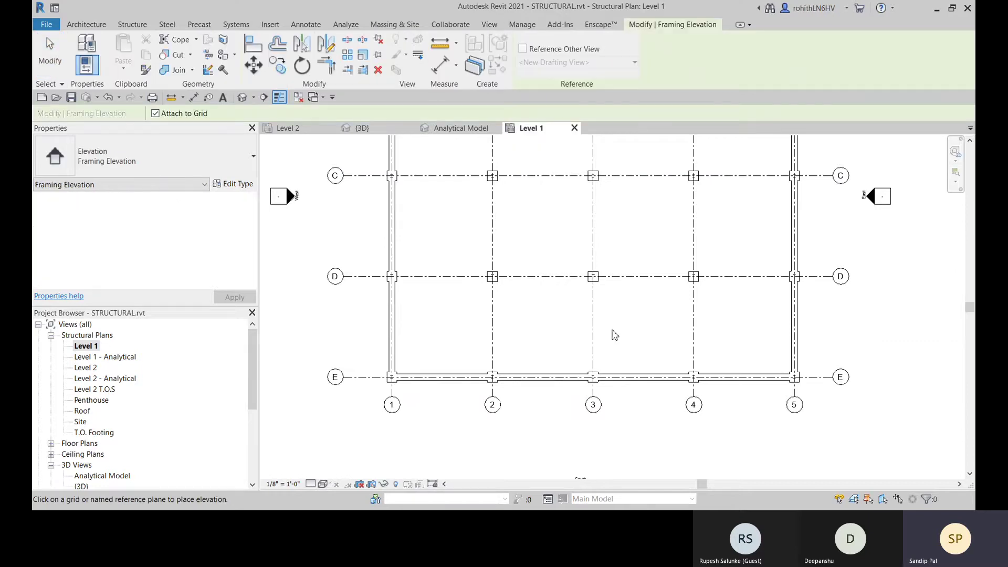
scroll(542, 384, up, 2)
click(543, 382)
scroll(541, 381, up, 2)
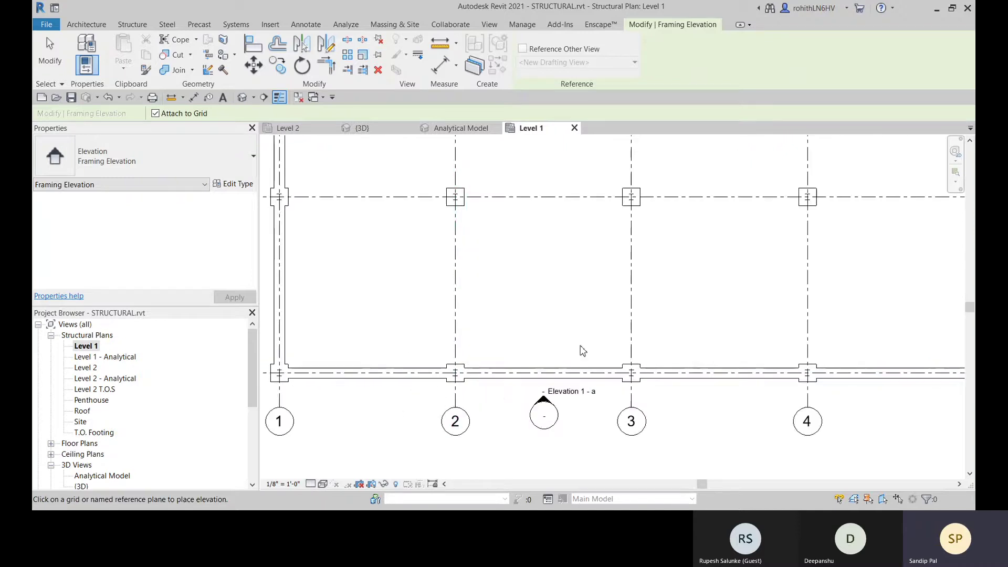
right_click(535, 322)
click(541, 325)
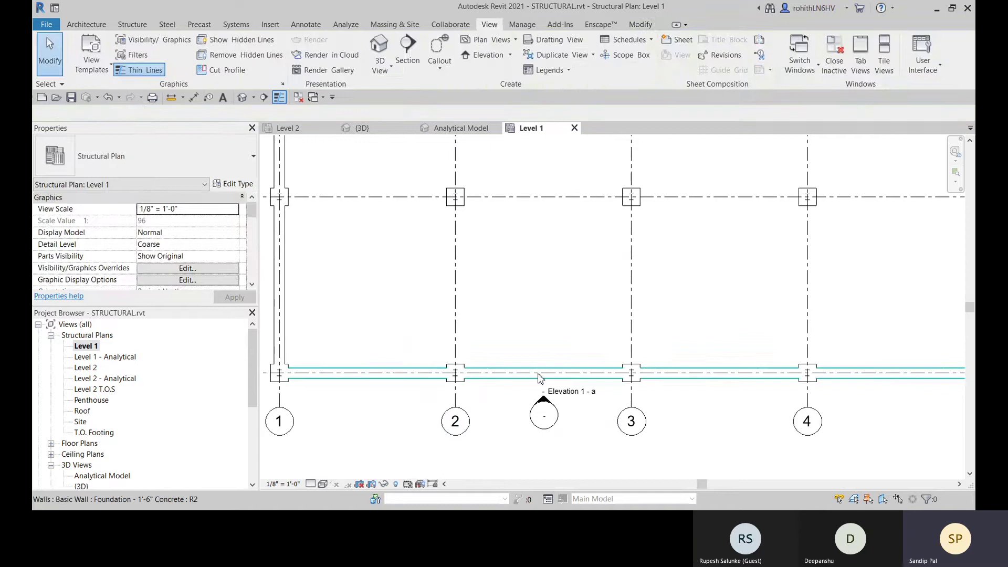
Step: Open the new framing elevation's view and compare its extent between the grids with the Level 1 plan
middle_drag(532, 396, 507, 378)
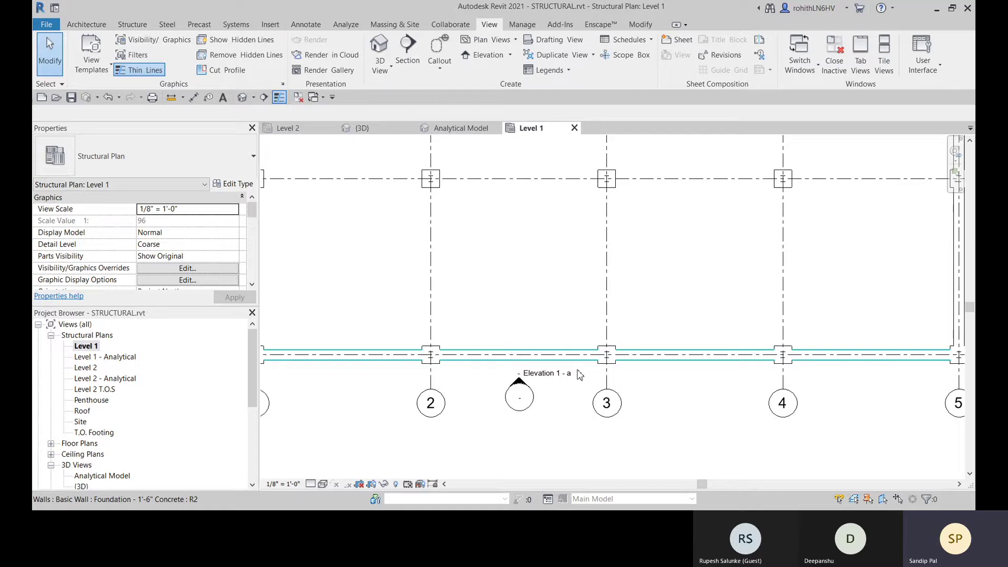
right_click(524, 398)
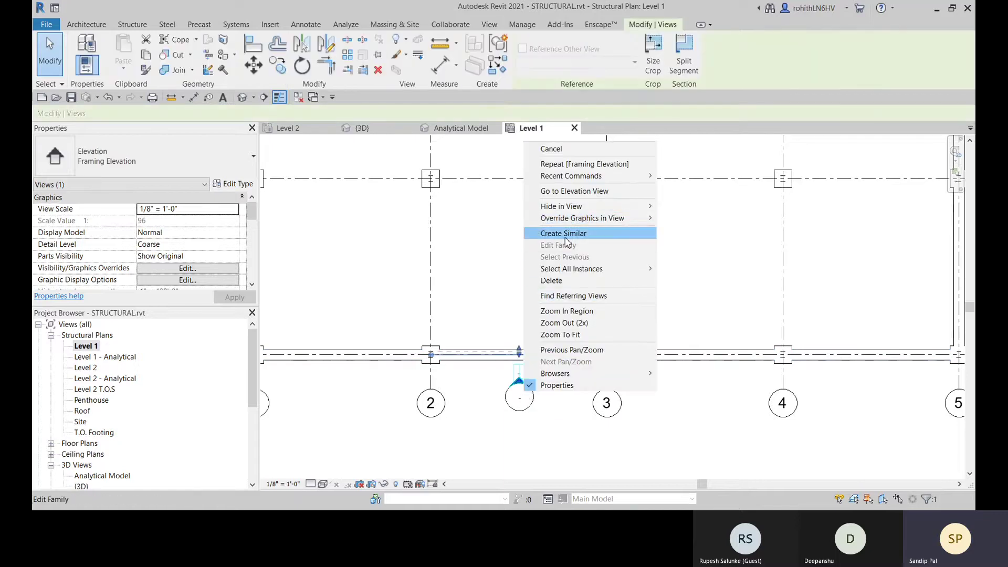
click(575, 191)
middle_drag(639, 349, 574, 343)
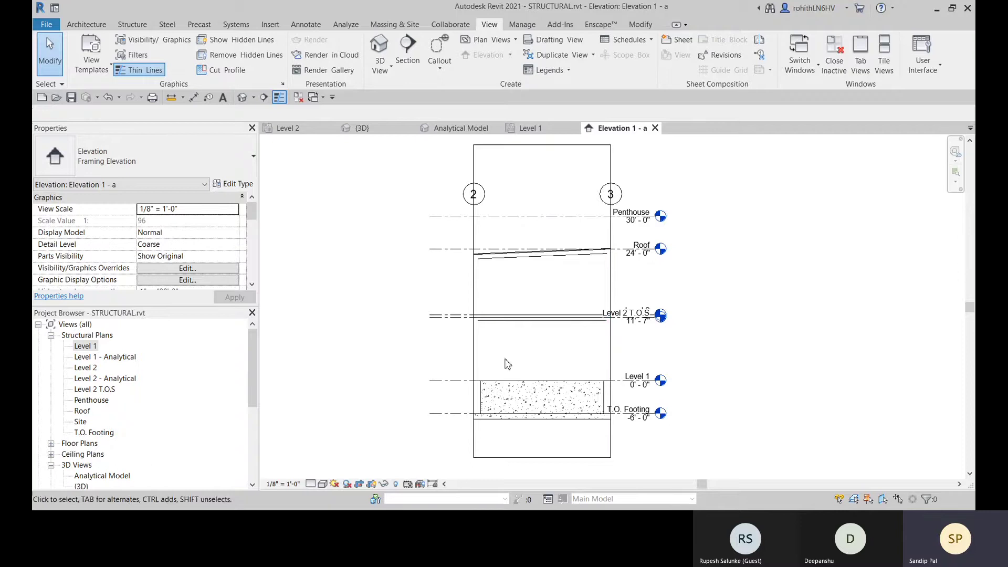
click(530, 129)
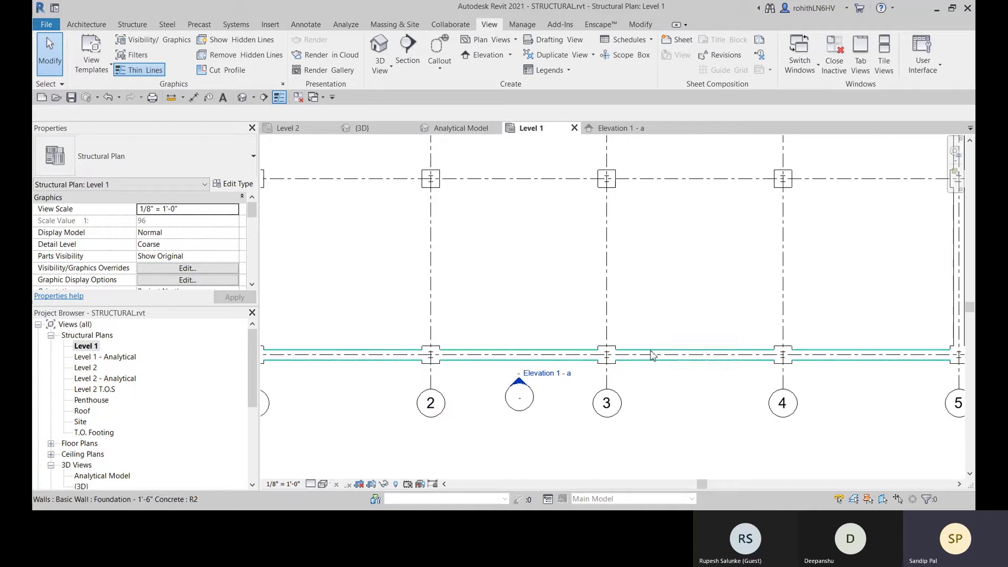
click(618, 129)
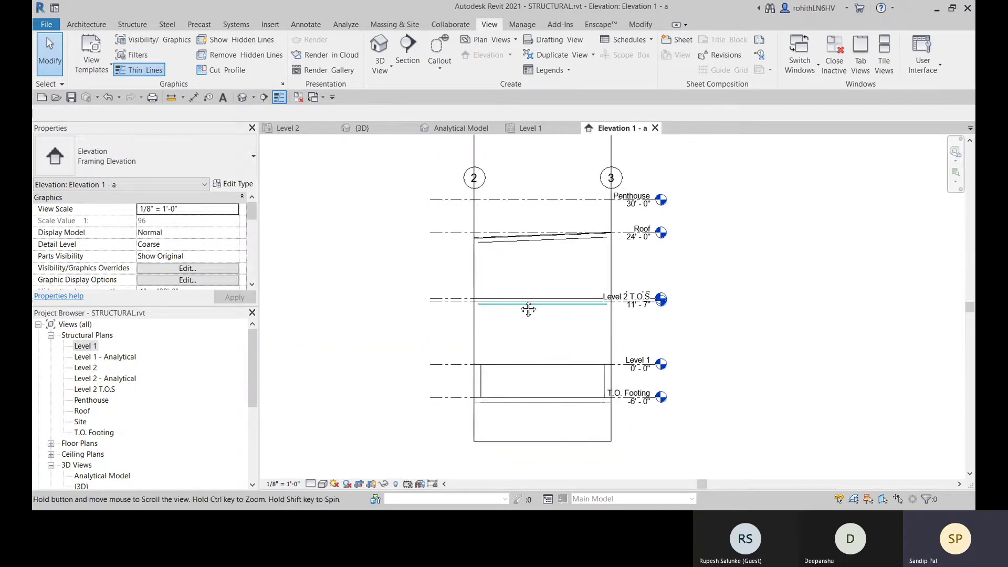
Step: Set the framing elevation to Fine detail, examine the roof beam's end at the column, and return the view to Coarse
click(313, 484)
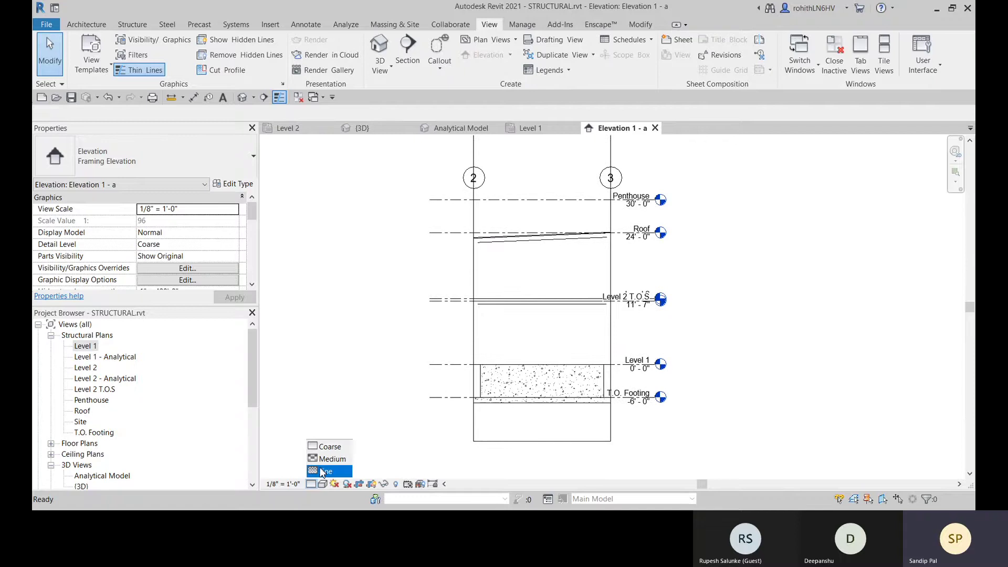
click(325, 471)
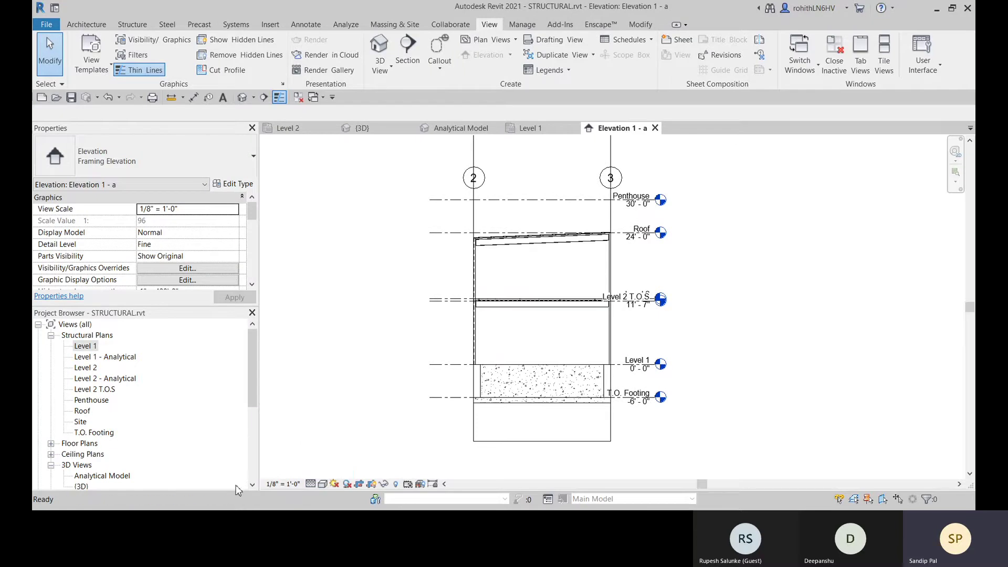
scroll(484, 251, up, 5)
scroll(462, 226, up, 2)
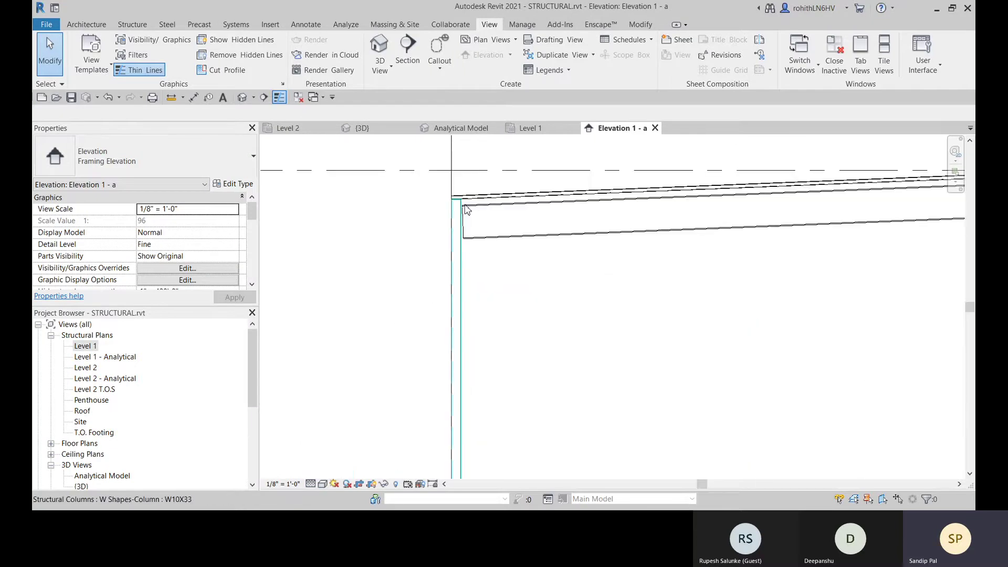
scroll(462, 305, down, 5)
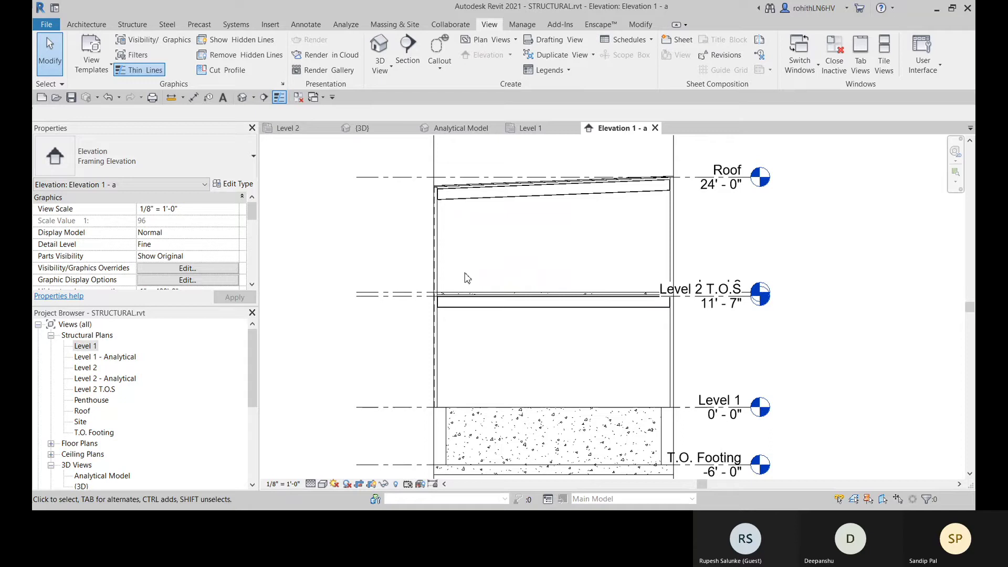
click(311, 484)
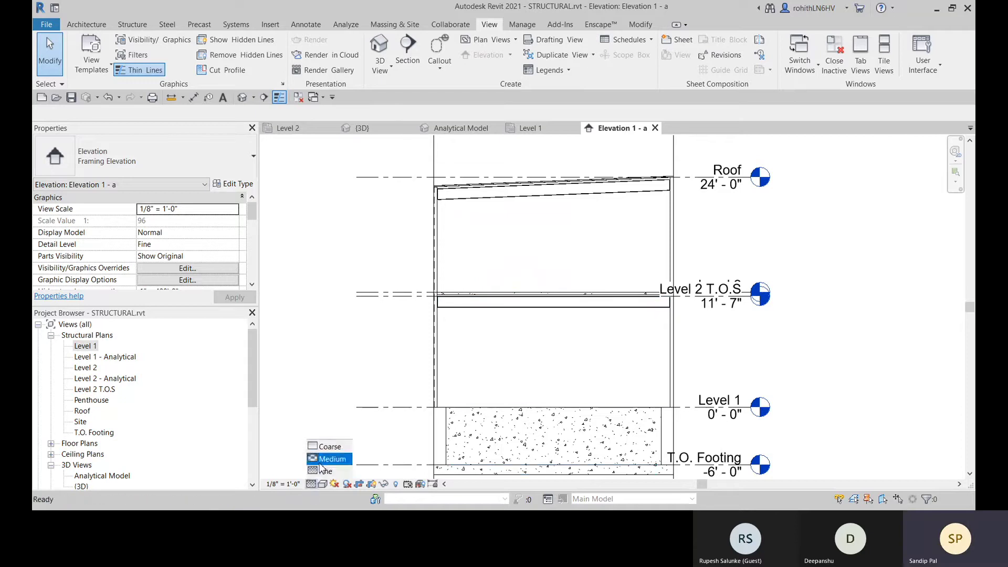
click(330, 447)
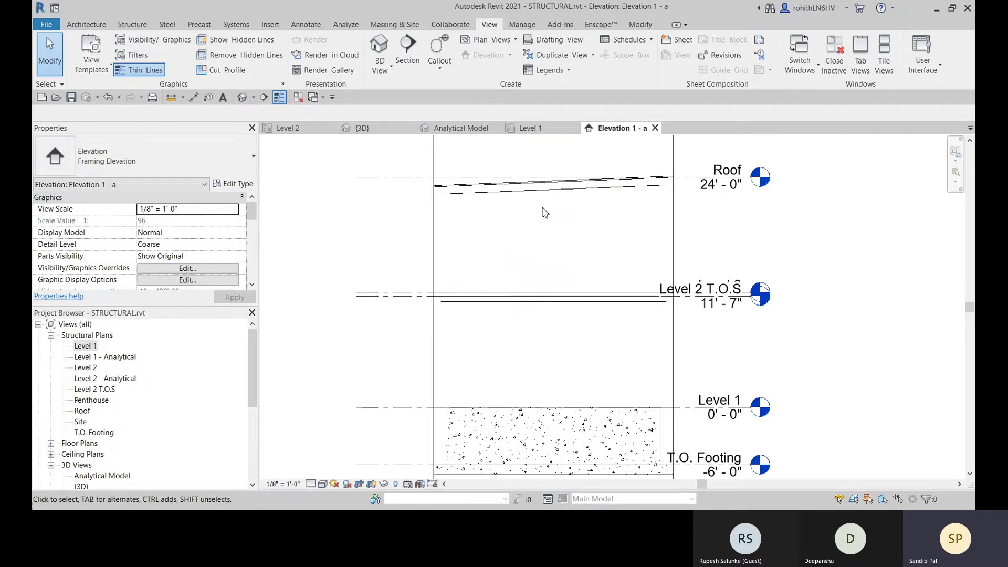
Step: Set the framing elevation to Fine detail and place two HSS6X6X1/2 braces from the Level 2 beam ends up to the roof beam's middle
click(311, 484)
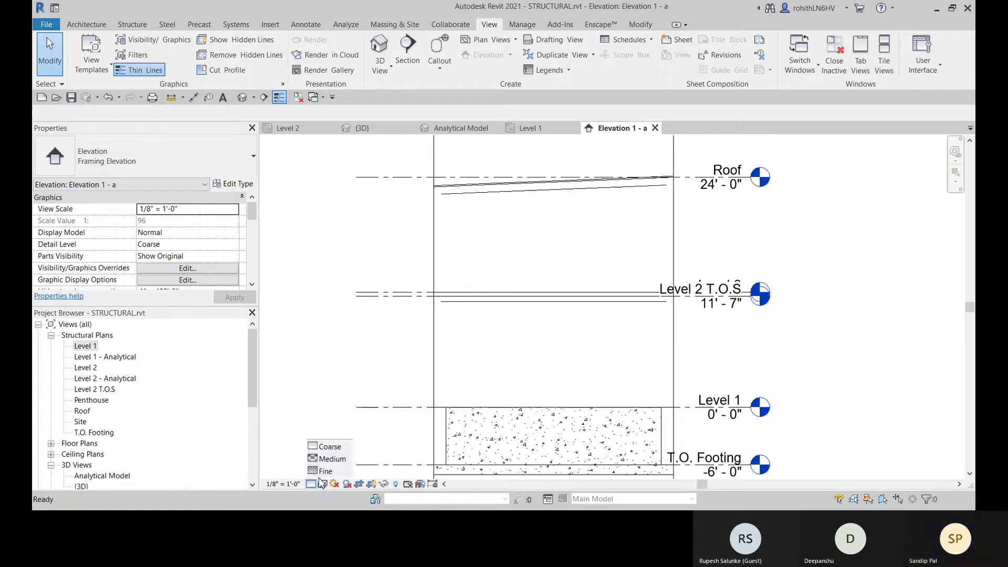
click(321, 475)
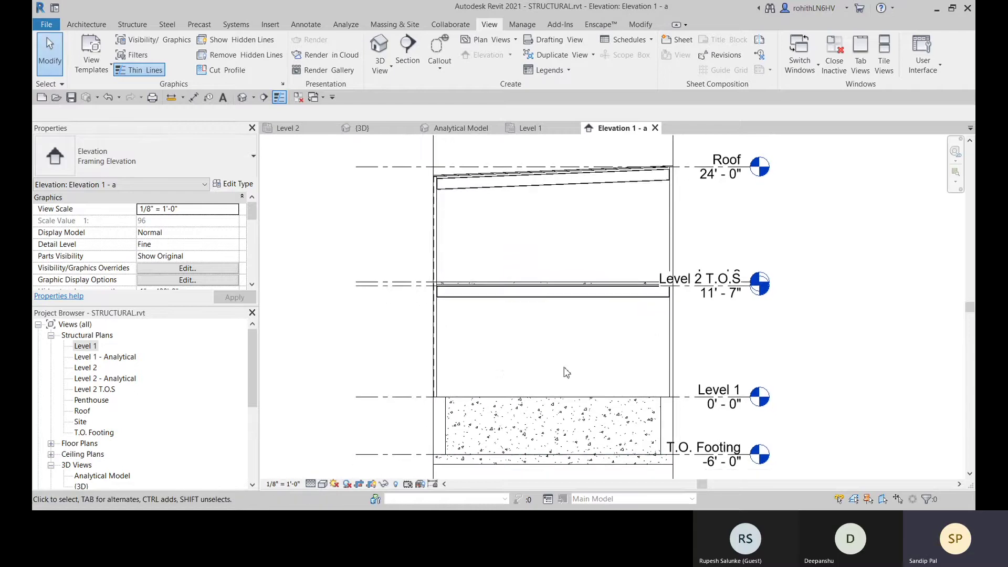
middle_drag(484, 313, 476, 327)
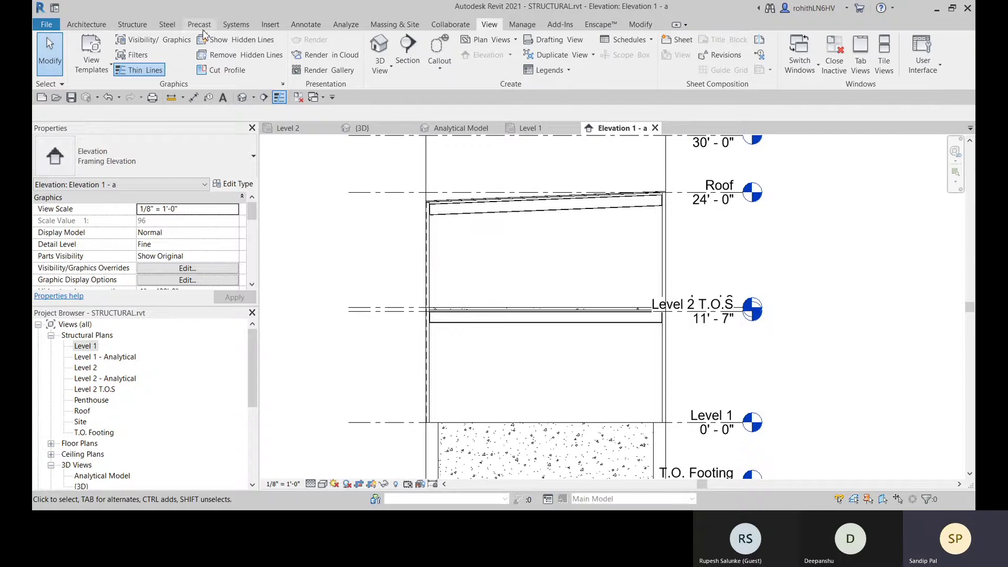
click(132, 24)
click(215, 53)
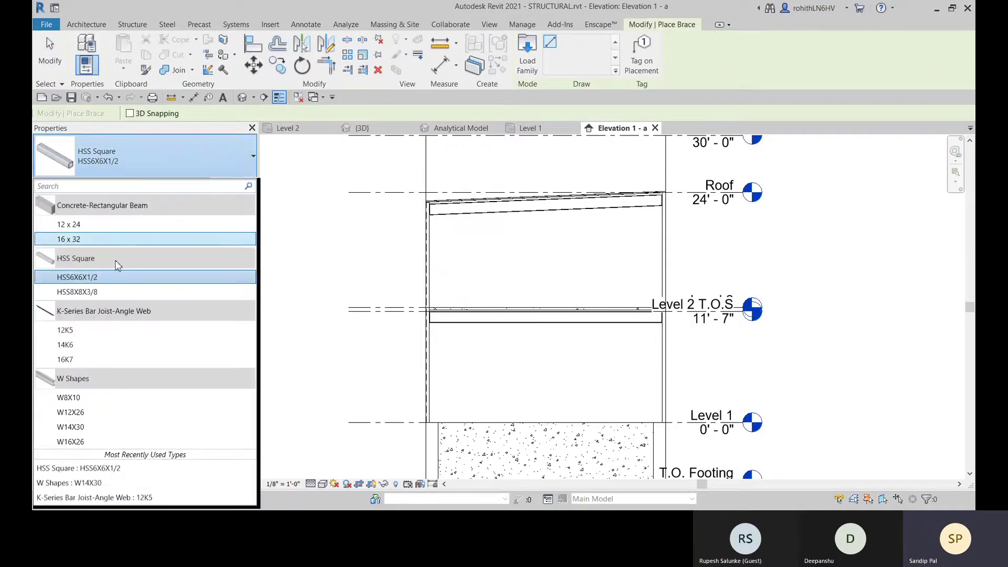
click(103, 281)
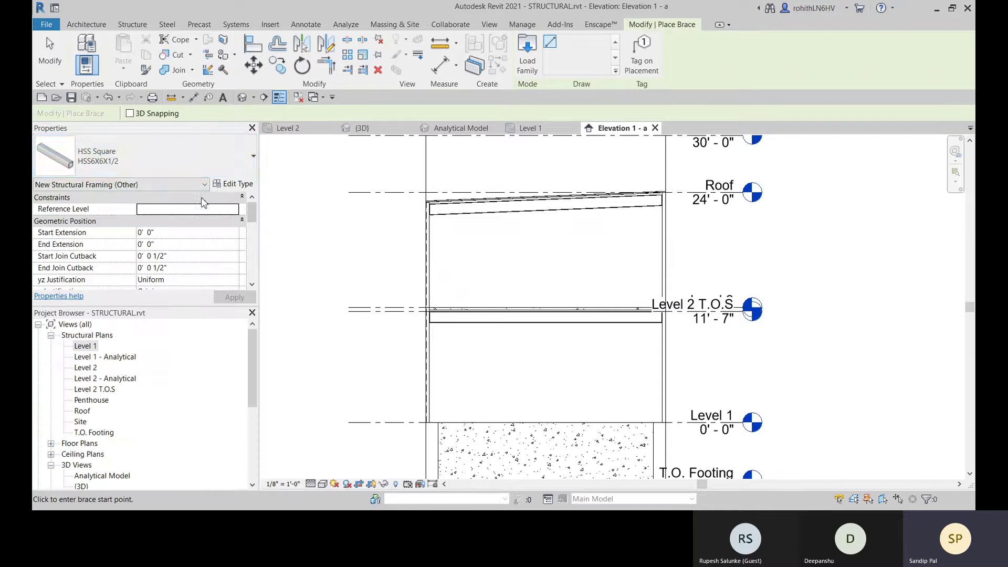
scroll(470, 307, up, 3)
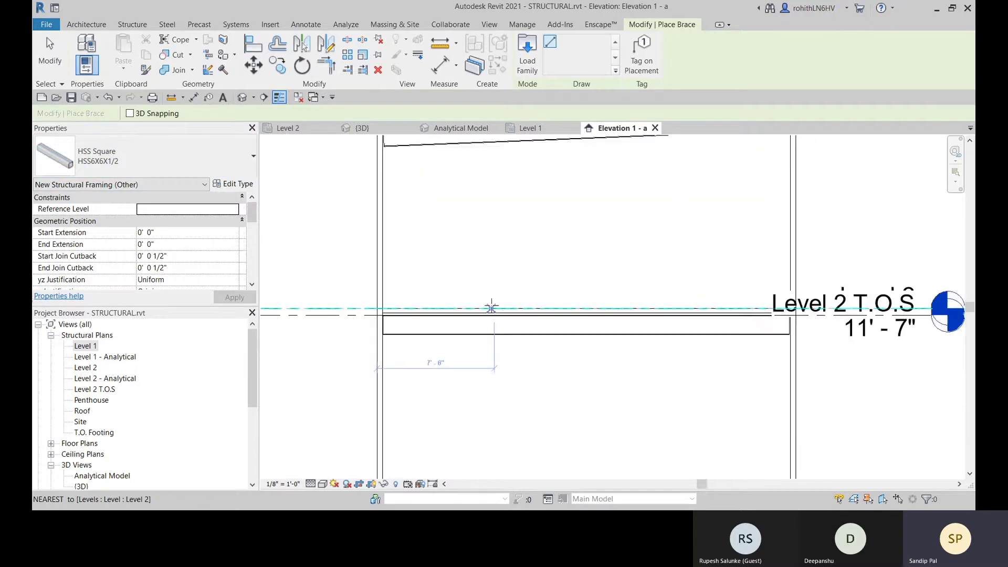
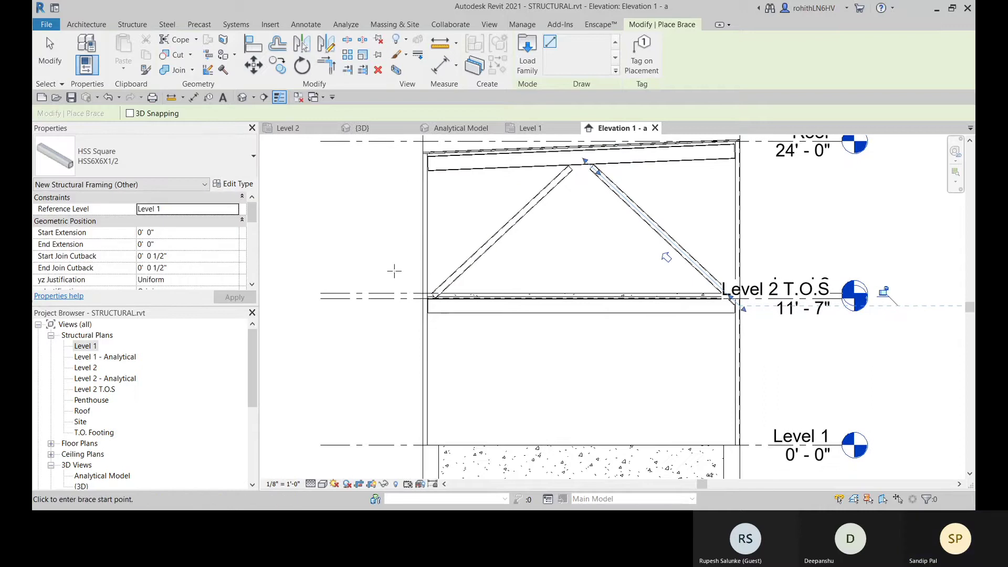
right_click(358, 247)
click(378, 250)
right_click(361, 245)
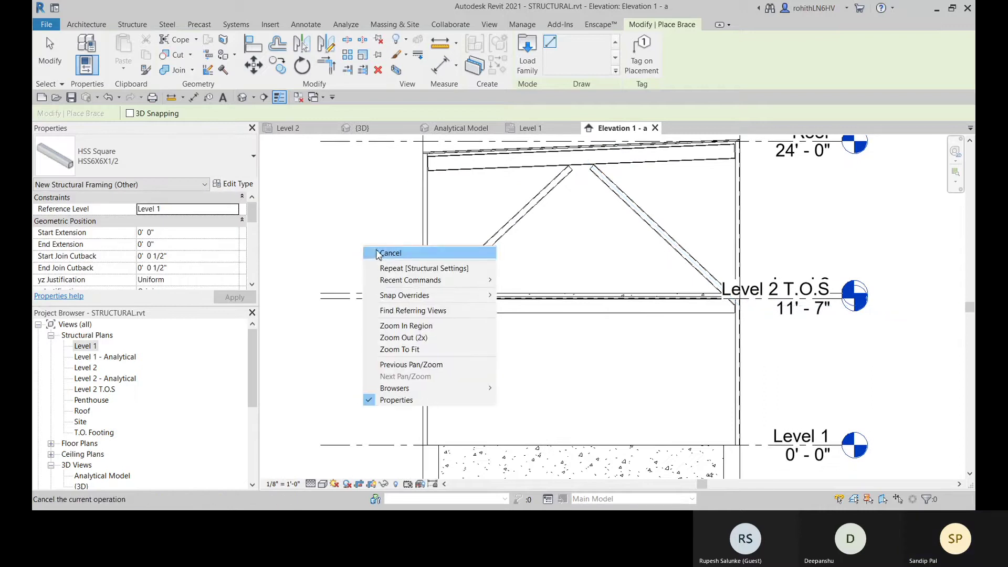
click(380, 252)
Step: Set the framing elevation to Coarse detail and switch to the Level 1 plan
click(311, 484)
click(323, 444)
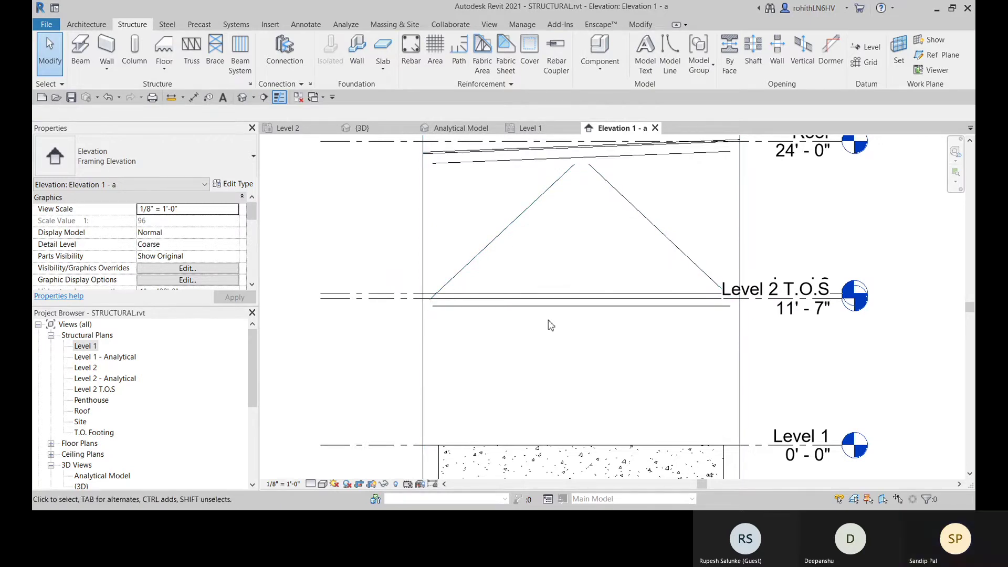
click(528, 131)
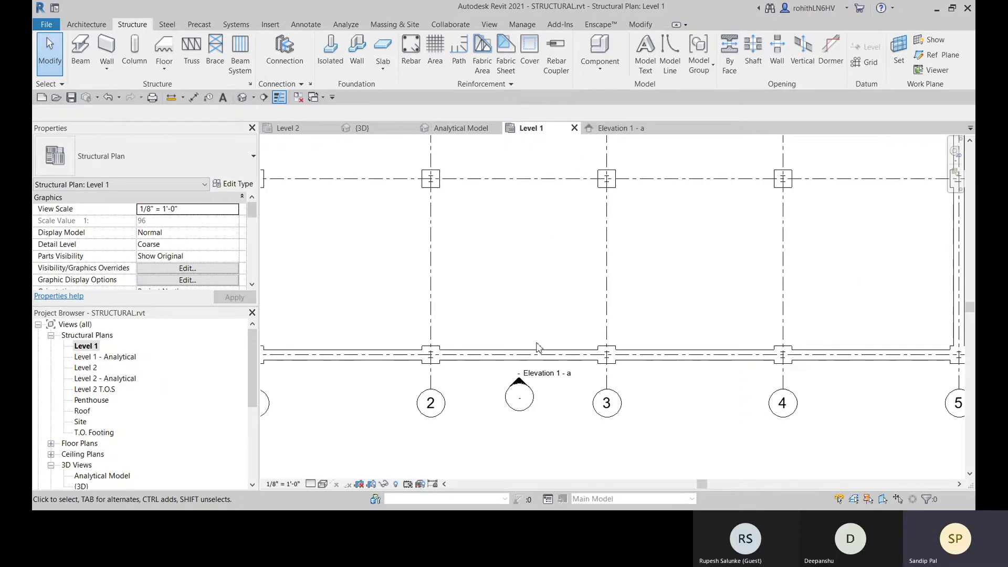
Step: Set the Level 1 plan to Fine detail and give it a visual style that fills the walls
click(312, 484)
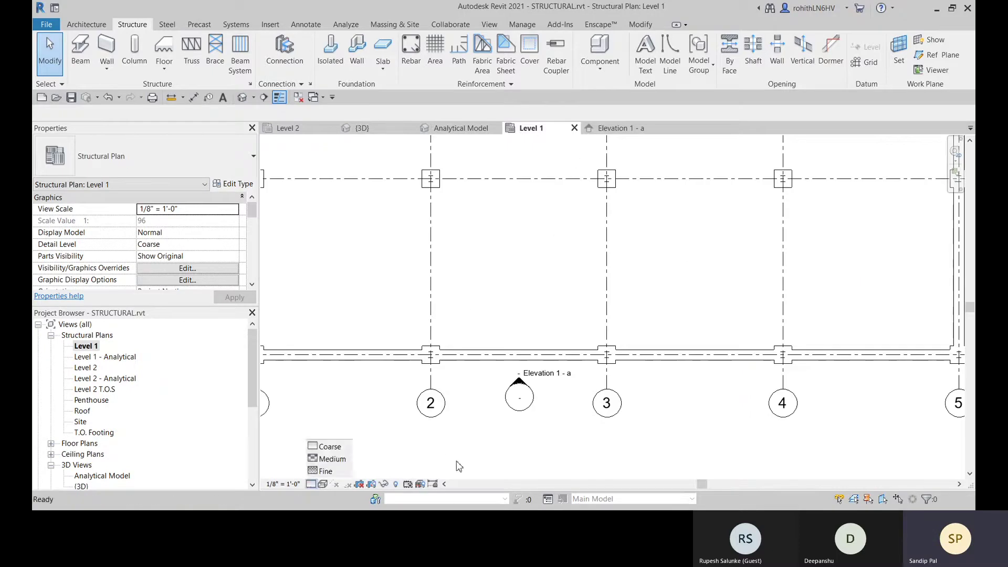
scroll(520, 420, down, 5)
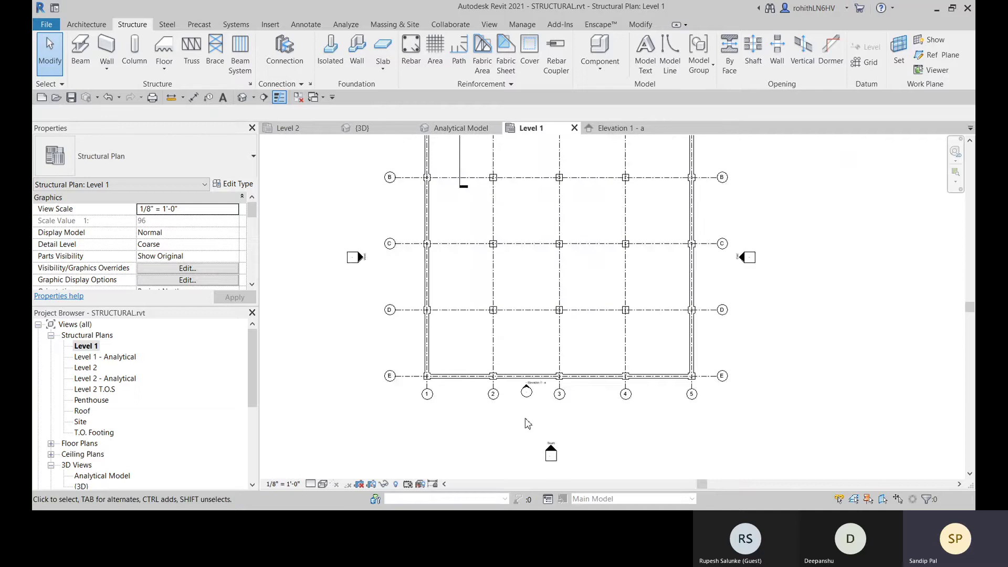
scroll(528, 424, down, 3)
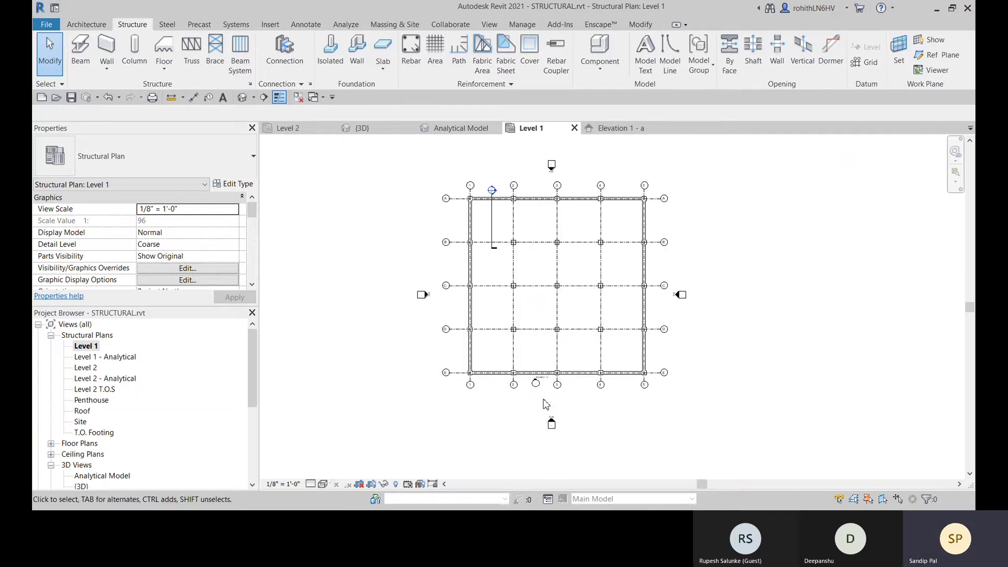
scroll(546, 404, up, 6)
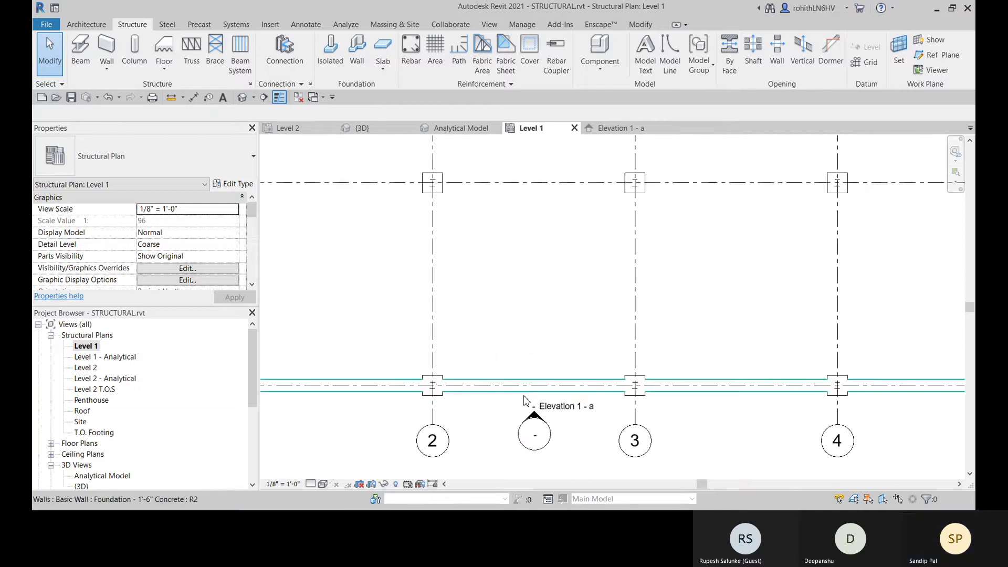
click(311, 483)
click(320, 474)
scroll(504, 394, up, 2)
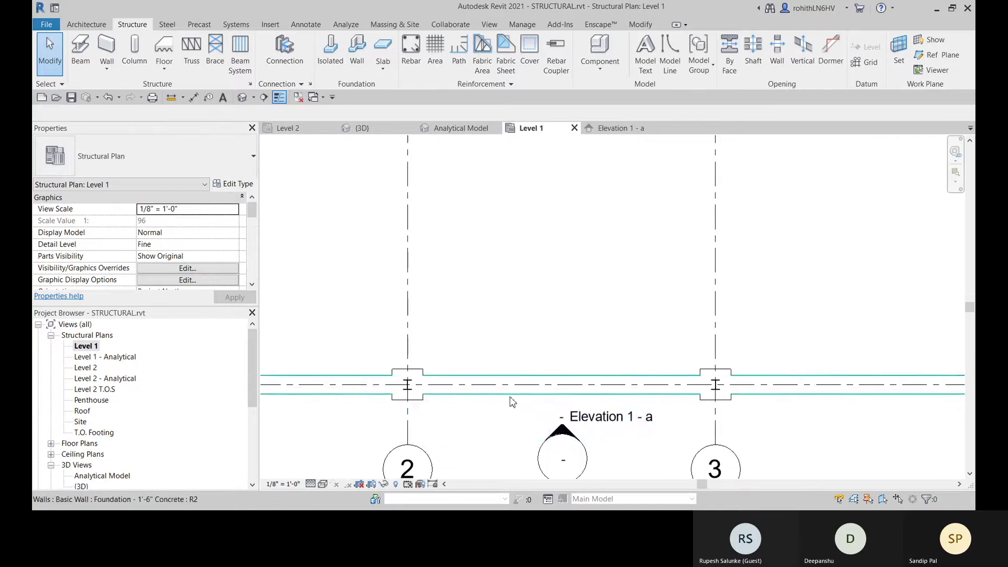
middle_drag(523, 395, 540, 378)
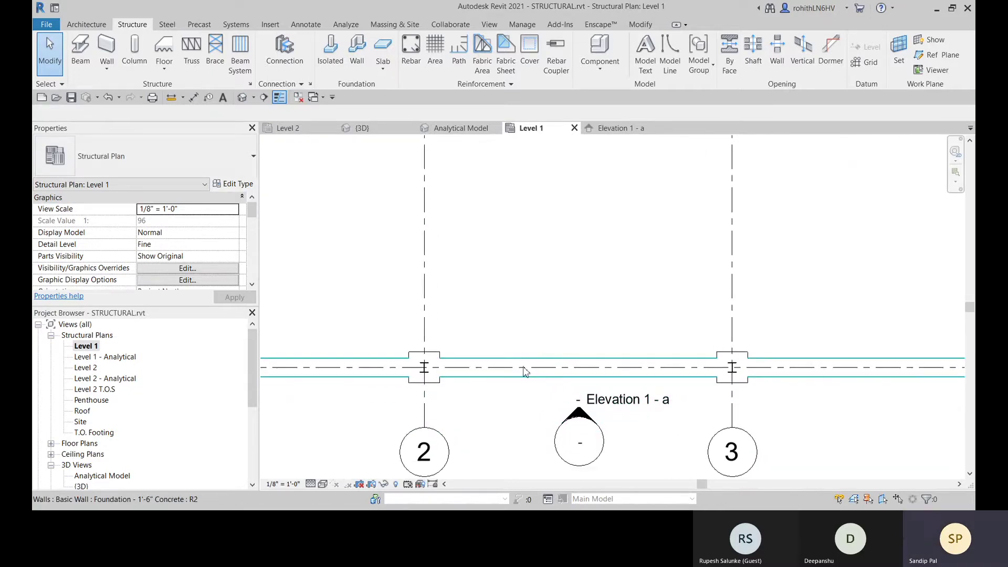
click(322, 483)
click(361, 474)
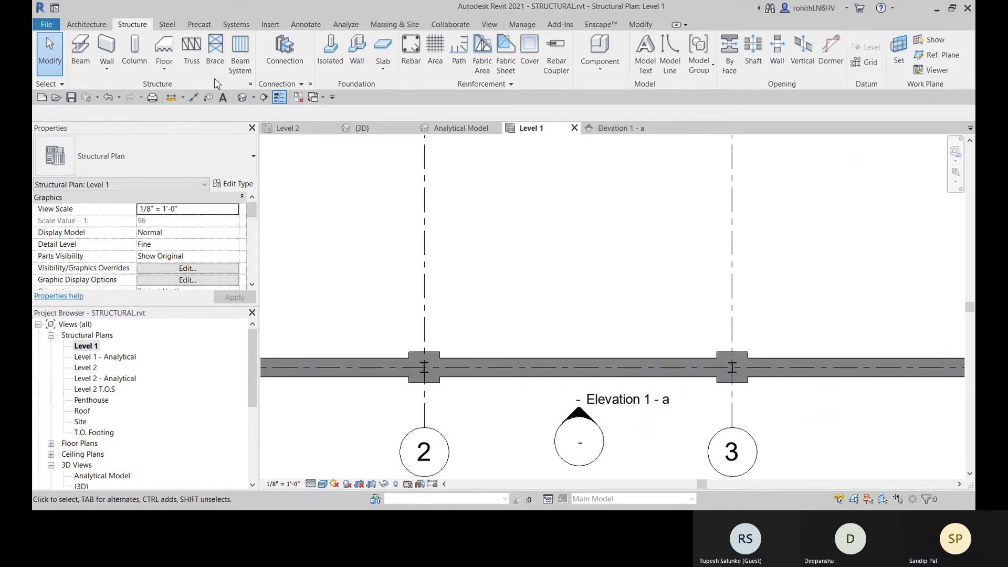
Step: Review the brace symbol options in the structural settings, close them without changes, and return to the framing elevation
click(250, 84)
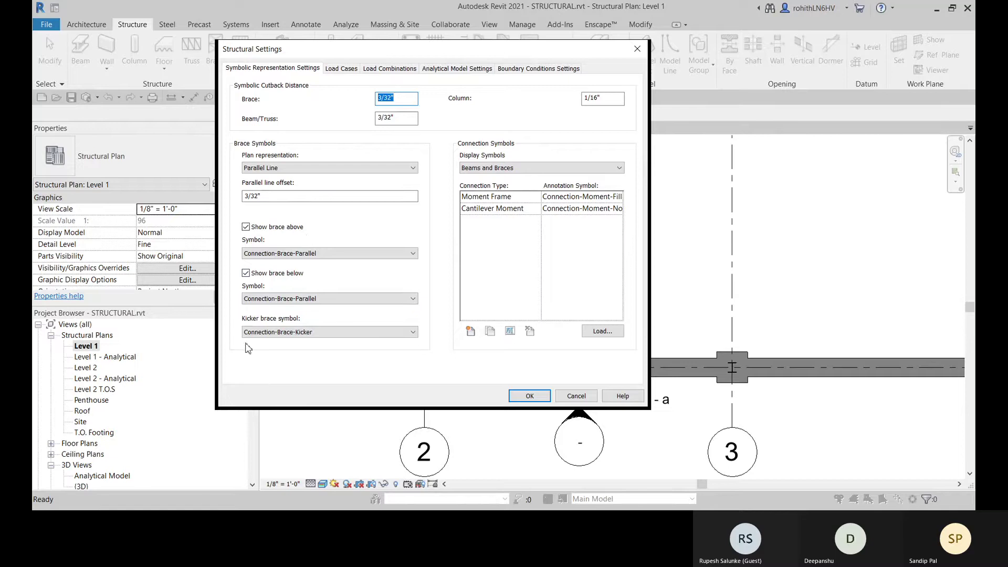
click(576, 397)
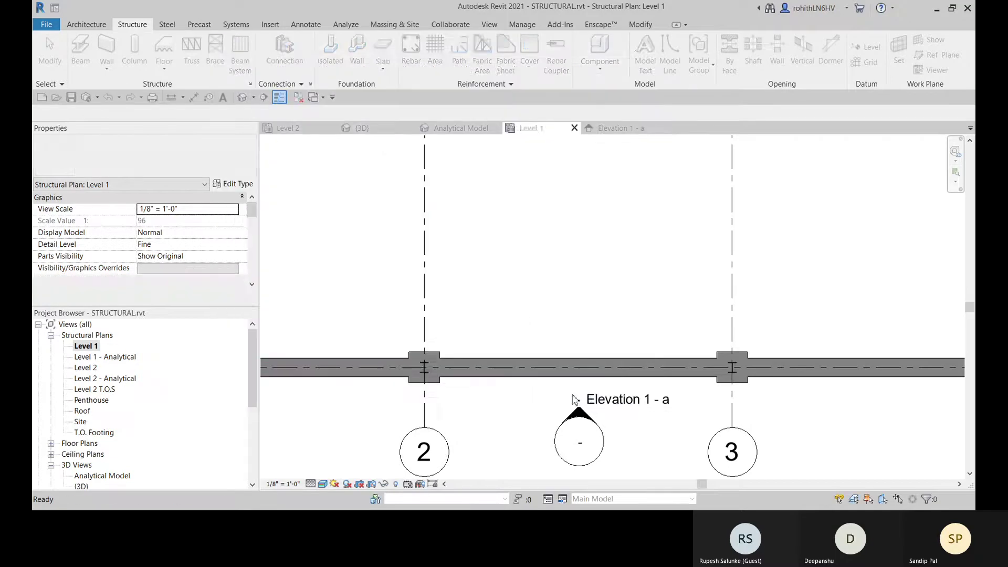
scroll(528, 313, down, 5)
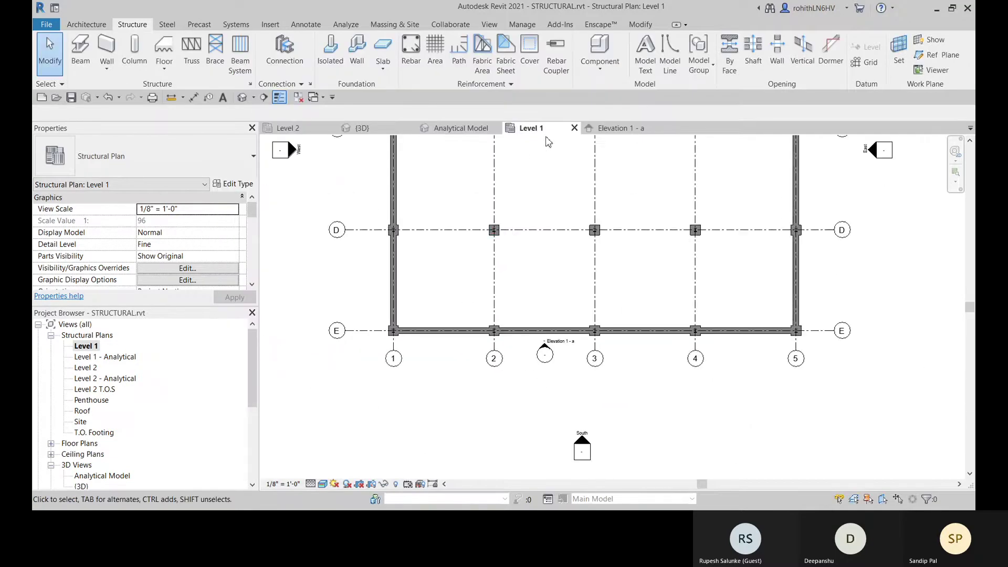
click(614, 128)
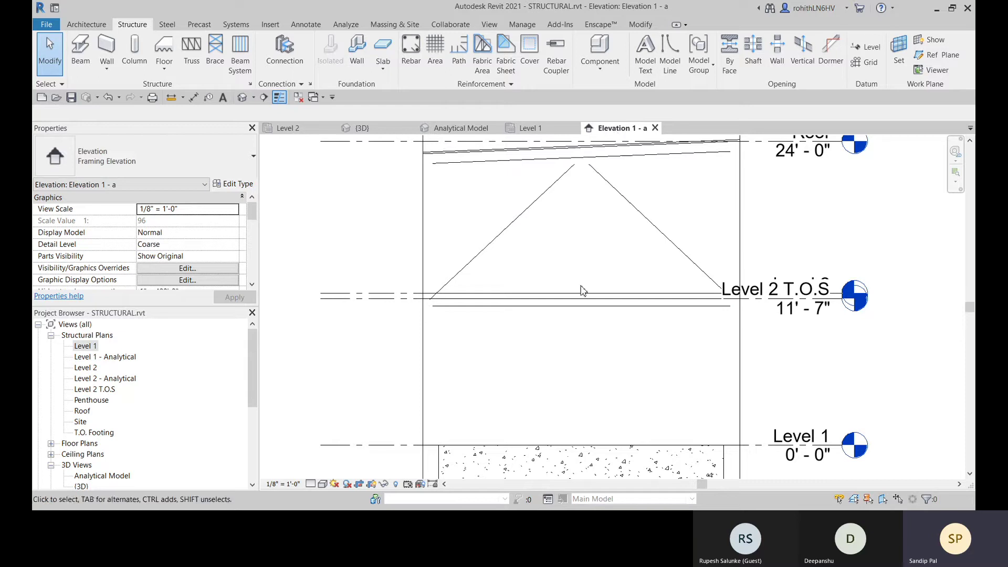
scroll(583, 291, down, 2)
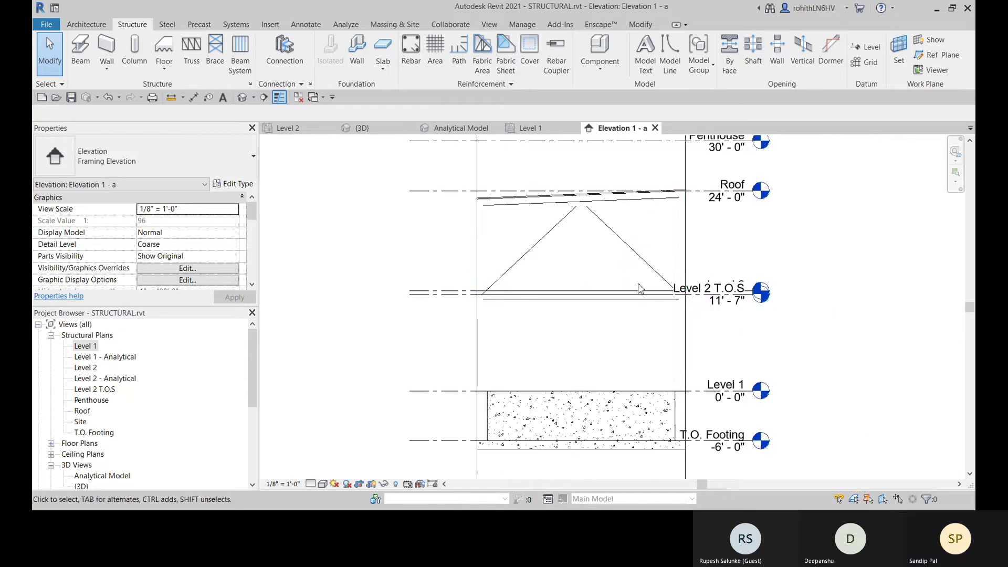
Step: Open the Level 2 plan and compare the brace symbol along grid E between grids 2 and 3 with the framing elevation
click(549, 131)
click(92, 369)
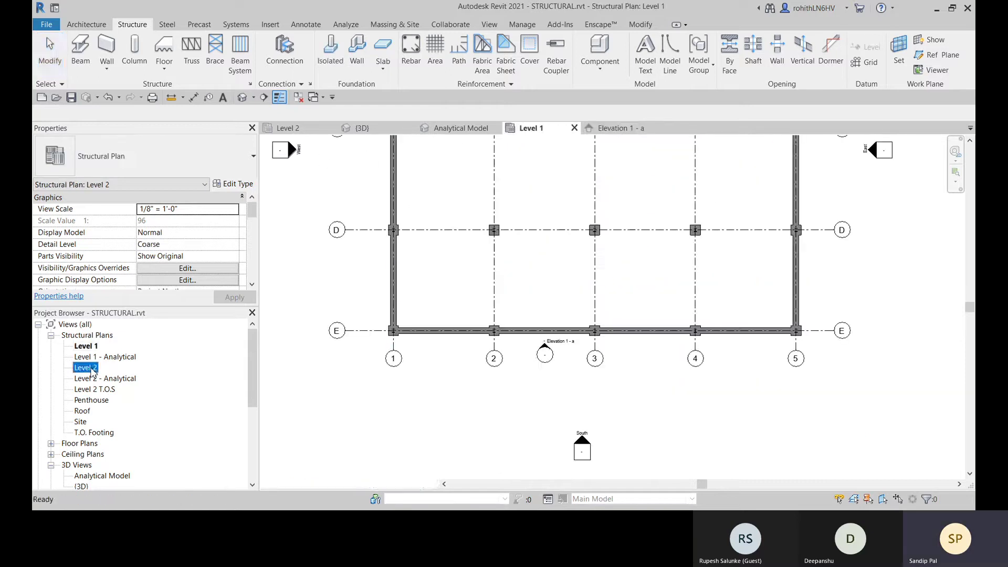
double_click(91, 367)
scroll(547, 404, up, 3)
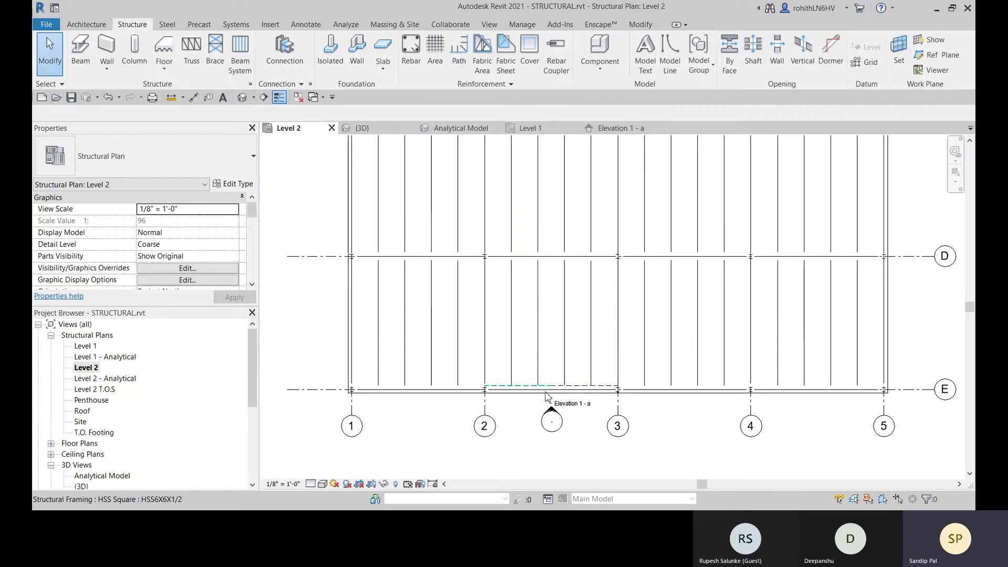
scroll(546, 397, up, 3)
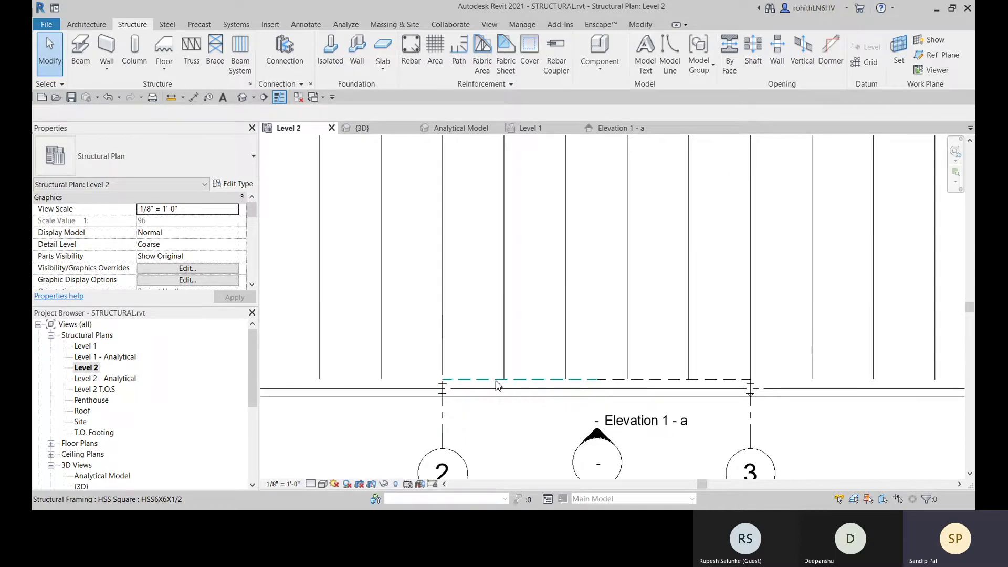
click(614, 128)
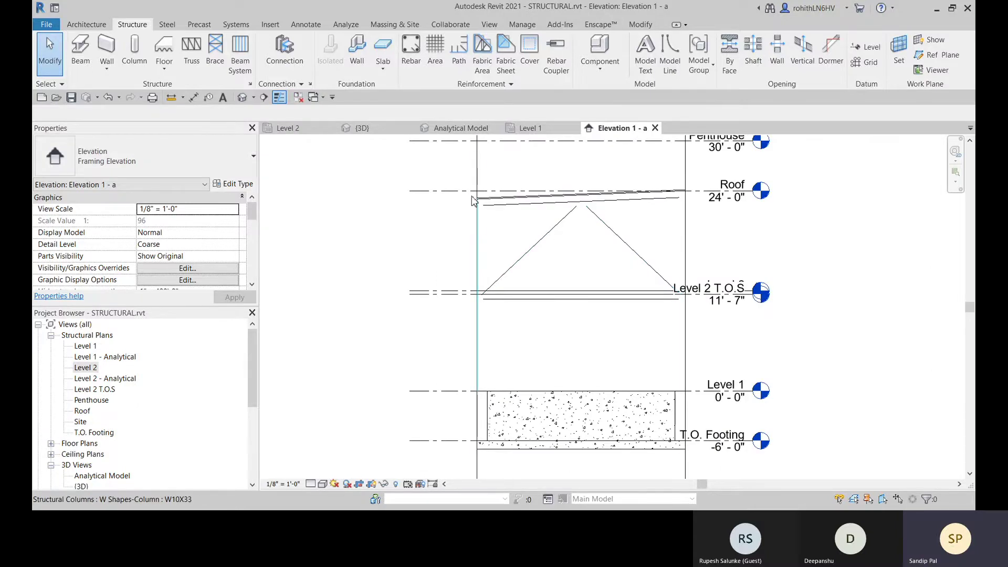
key(ctrl+Tab)
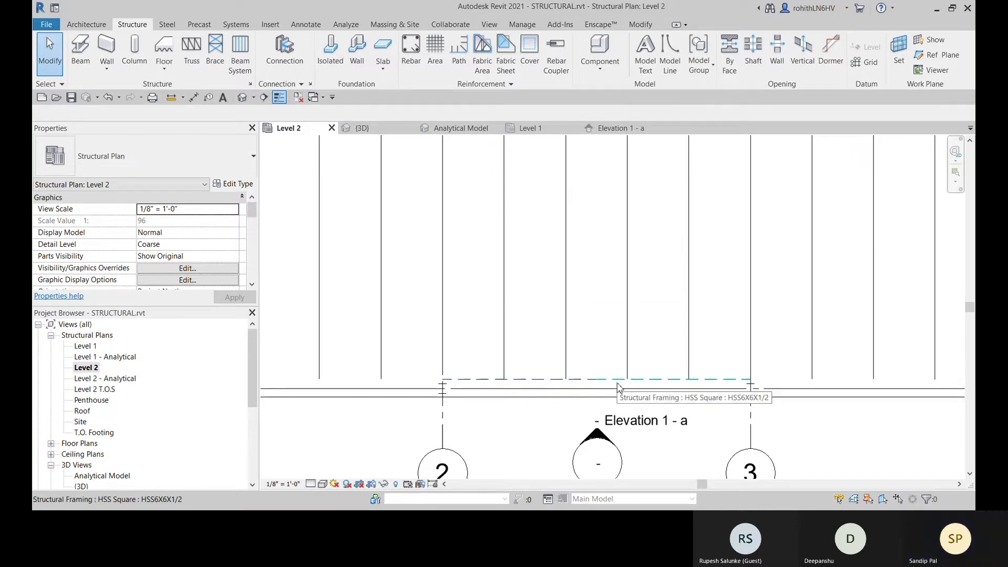
Step: Set the Level 2 plan to Fine detail, examine the braces between grids 2 and 3, and return the plan to Coarse
click(311, 484)
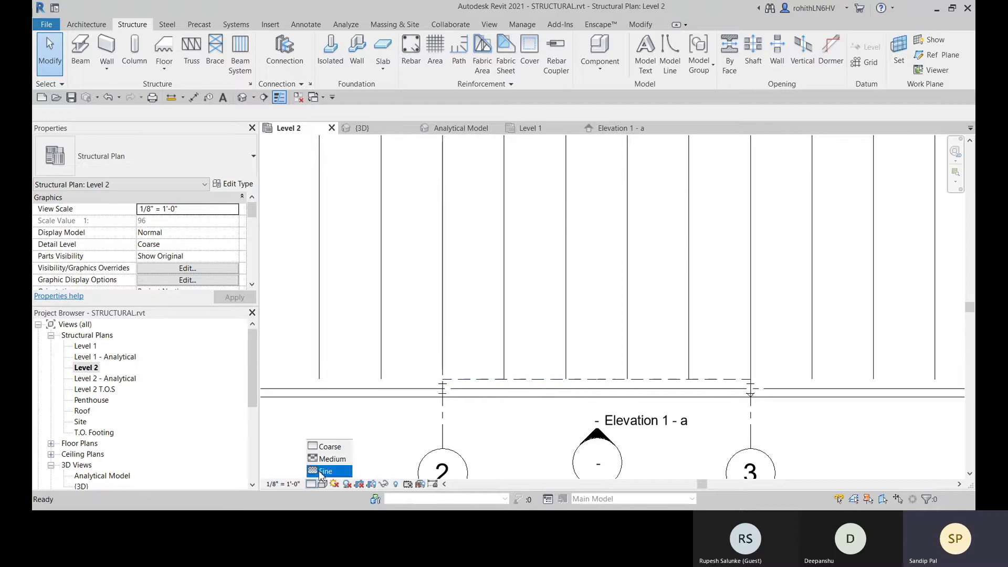
click(325, 471)
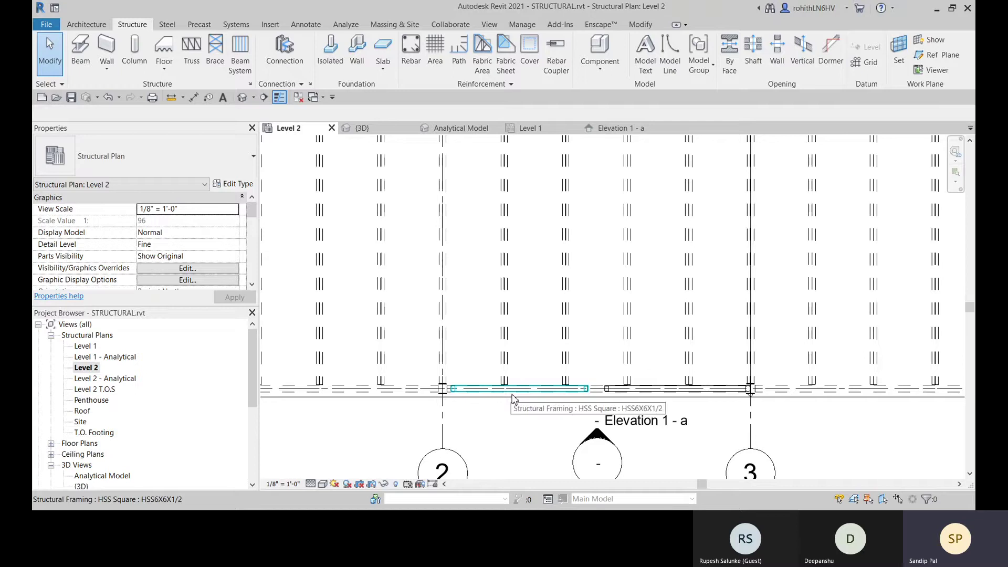
click(315, 487)
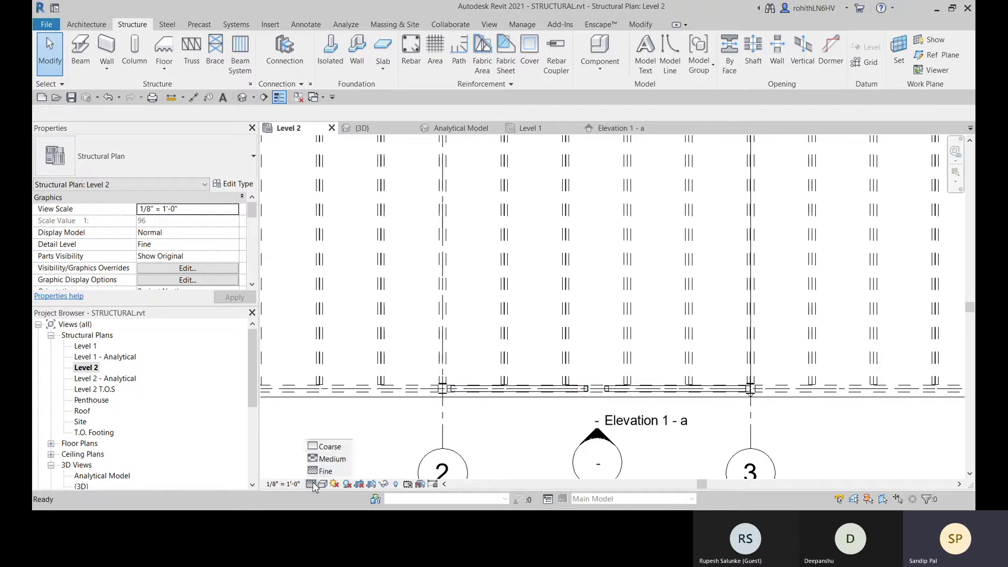
click(325, 445)
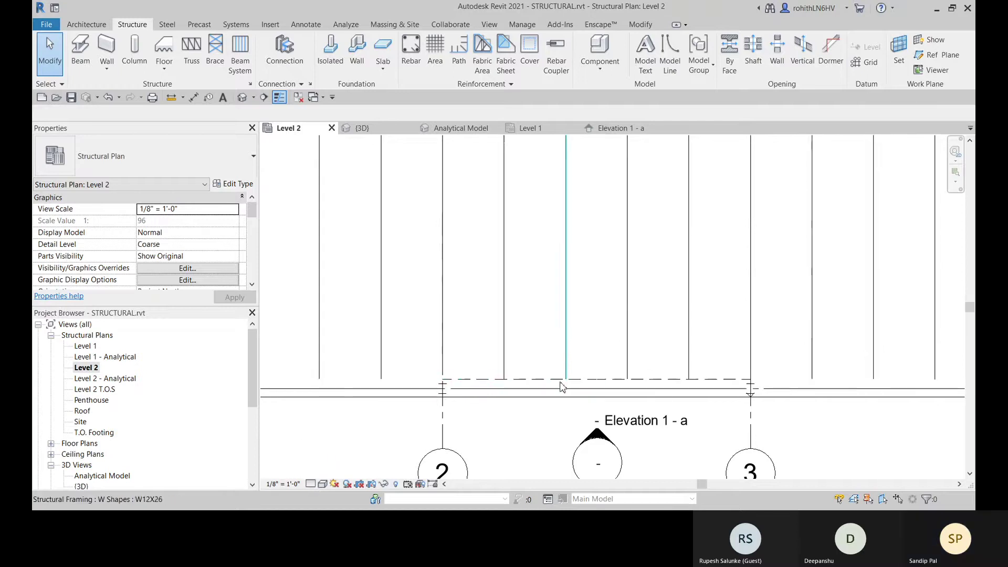
Step: Turn off Show brace above in the structural settings' brace symbols and apply the change
click(251, 83)
click(246, 228)
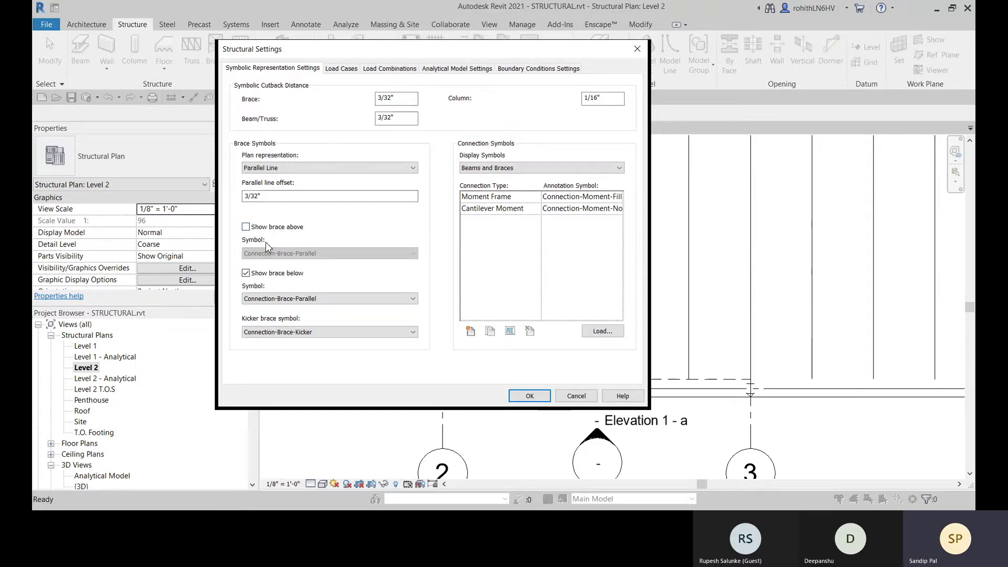
click(535, 397)
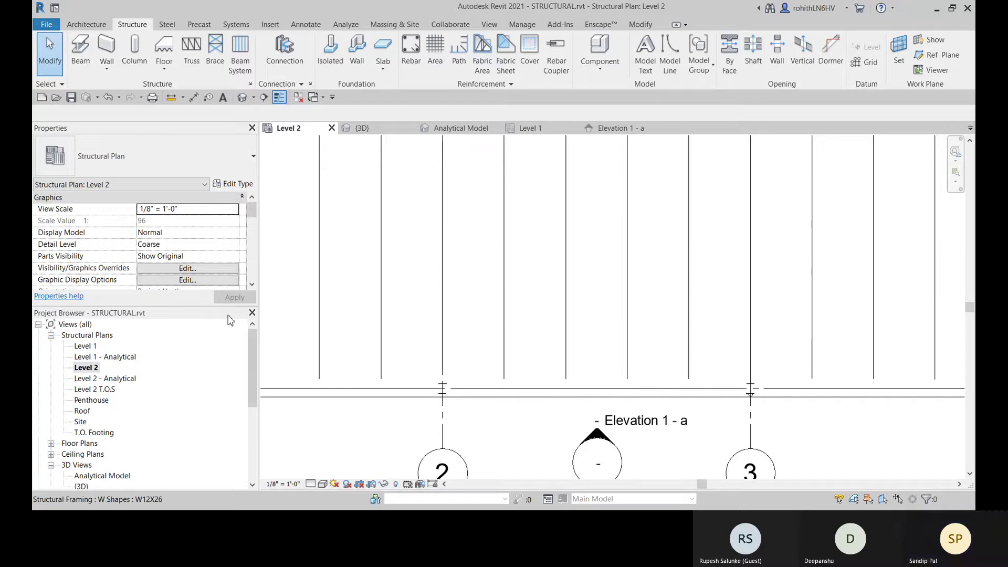
Step: Turn Show brace above back on in the structural settings' brace symbols and apply the change
click(251, 84)
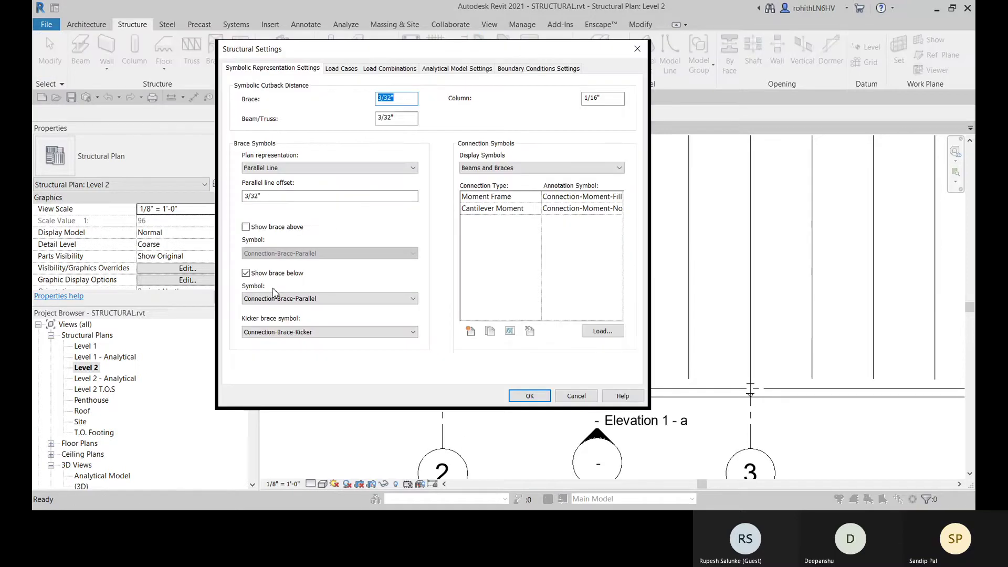
click(246, 228)
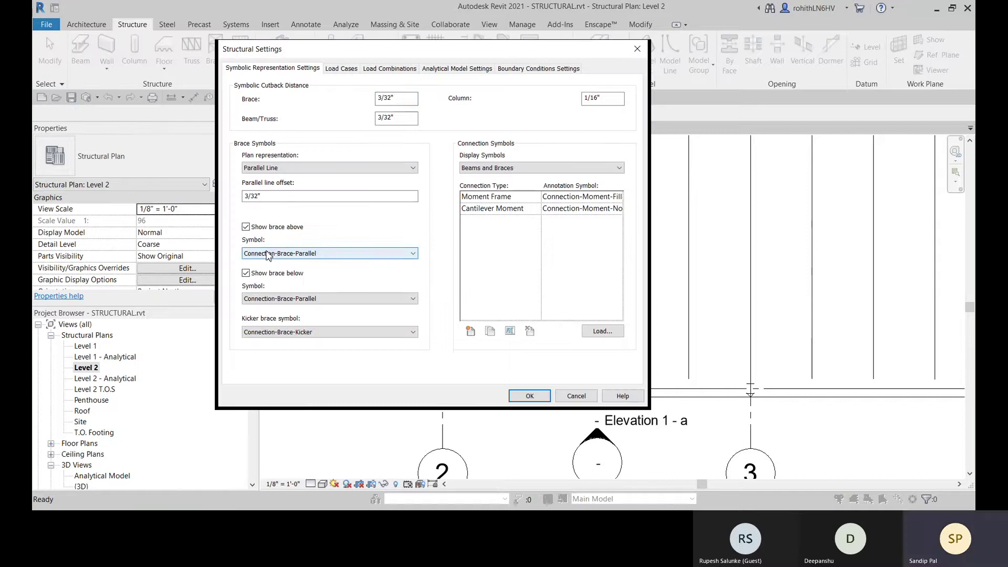
click(269, 196)
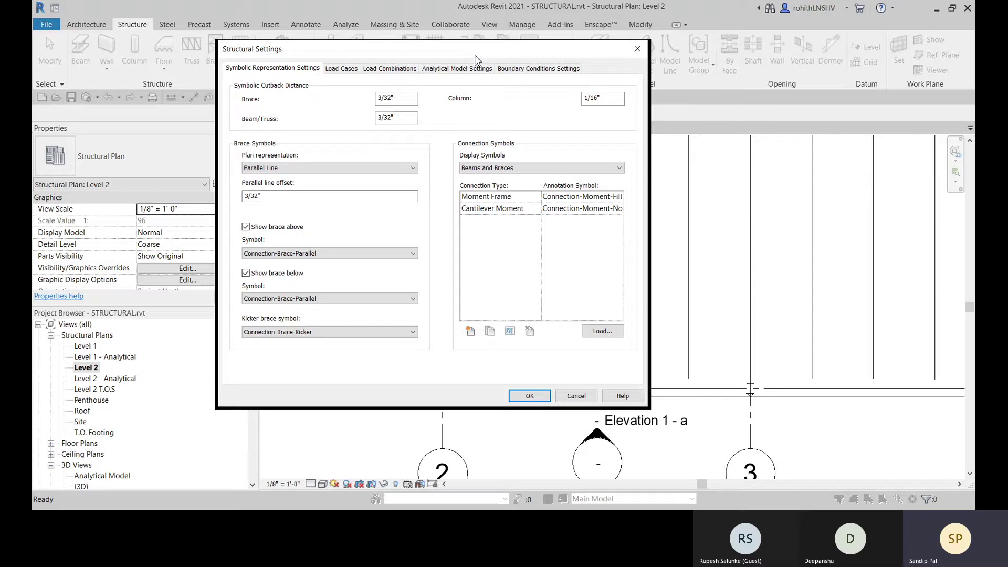
drag(475, 56, 330, 32)
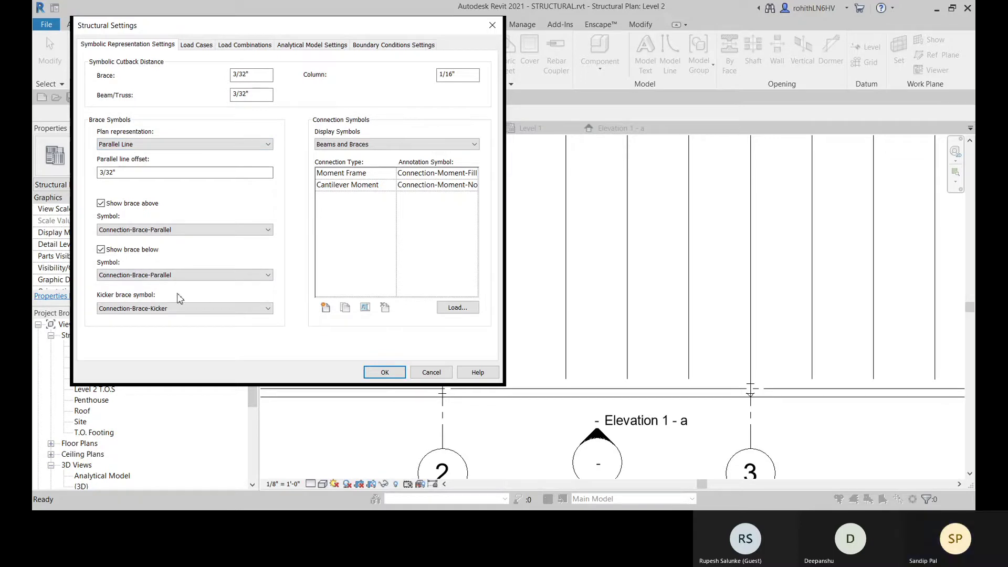
click(385, 373)
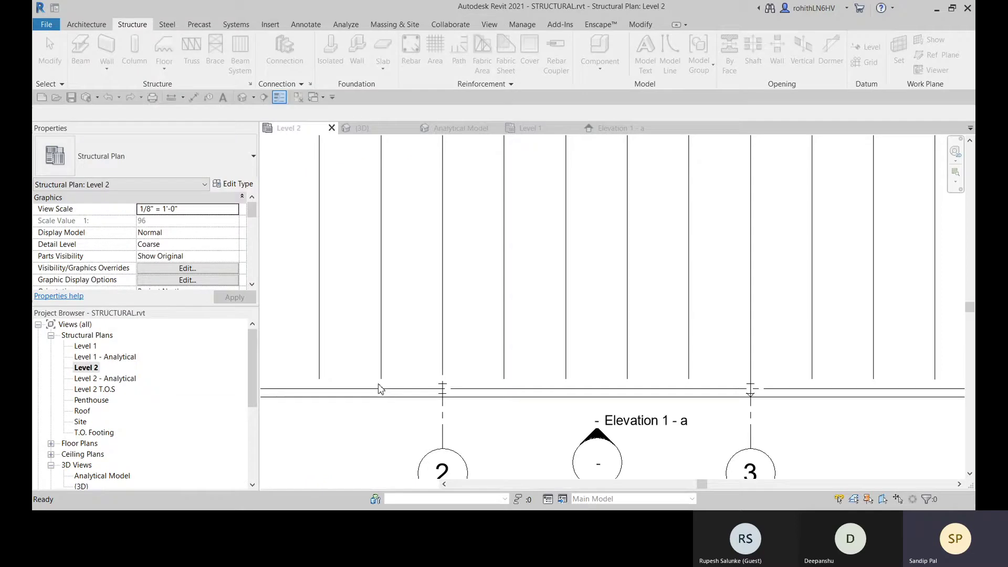
Step: Return to the Elevation 1 - a framing elevation and set its detail level to Fine
click(619, 128)
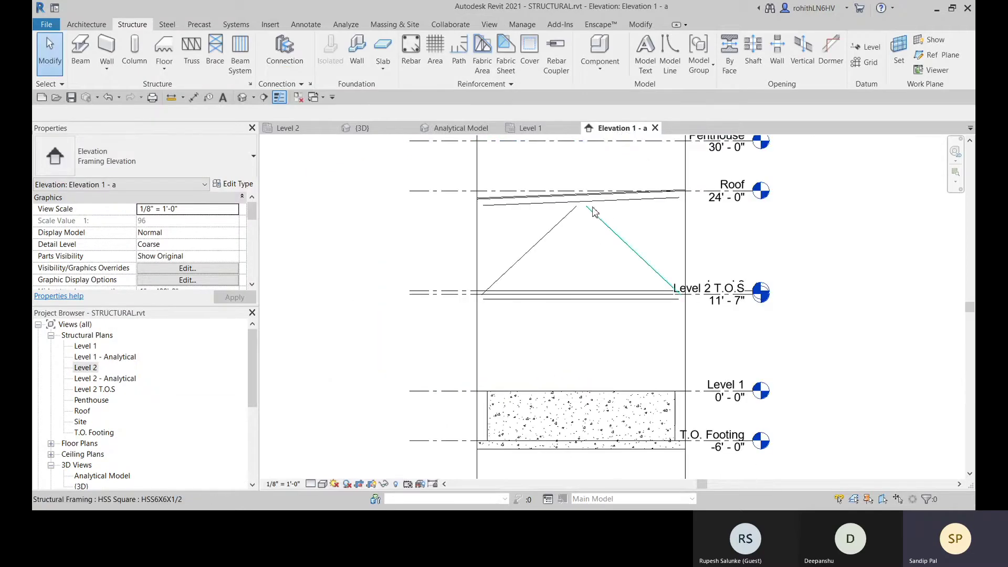
click(361, 129)
click(612, 128)
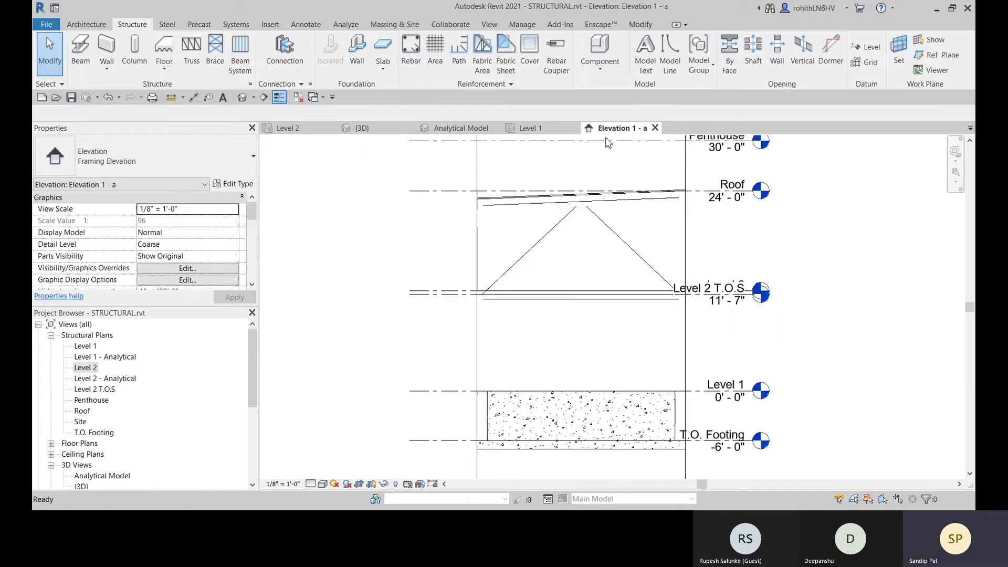
click(312, 484)
click(326, 471)
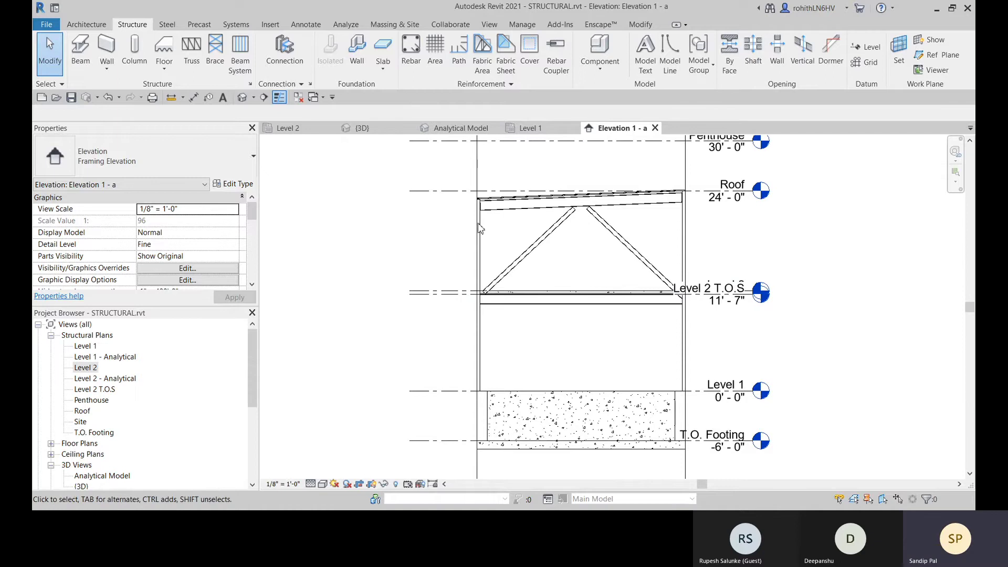
Step: Open the {3D} view, bring the braced bay into view, and show the analytical model there
click(362, 128)
scroll(661, 388, up, 5)
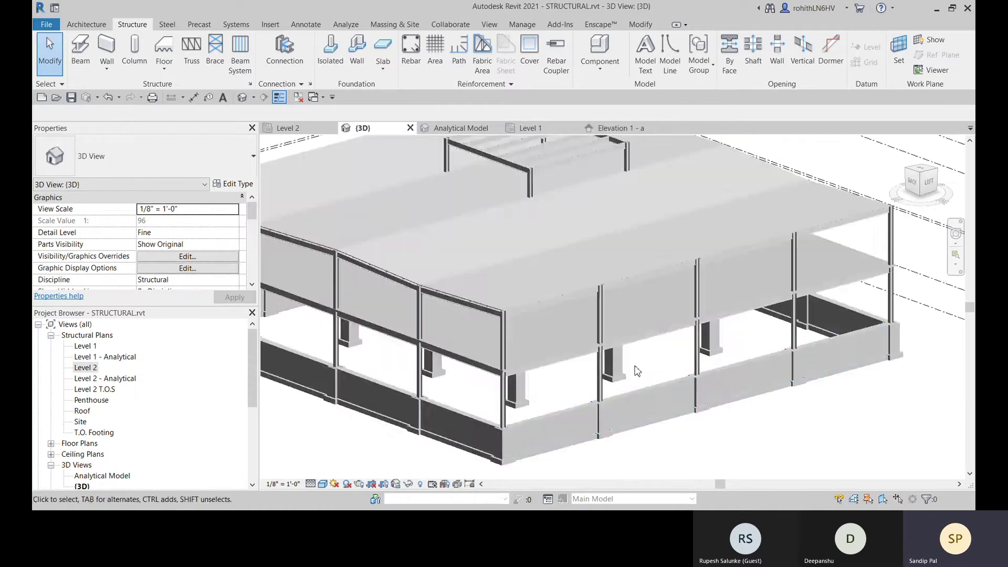
scroll(662, 388, down, 5)
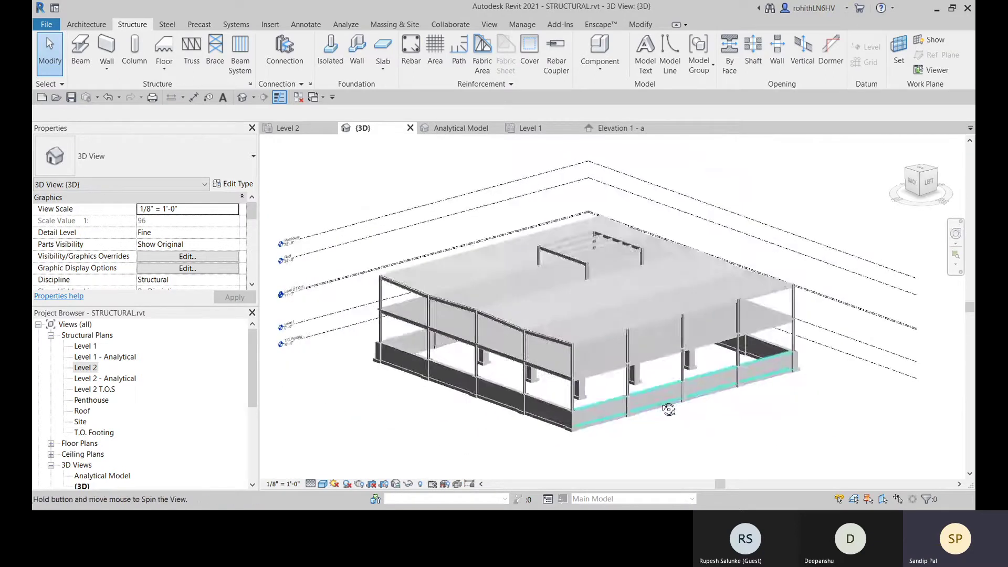
mouse_move(661, 388)
shift+middle_down()
mouse_move(901, 372)
mouse_move(610, 421)
mouse_move(662, 407)
shift+middle_up()
scroll(661, 407, up, 8)
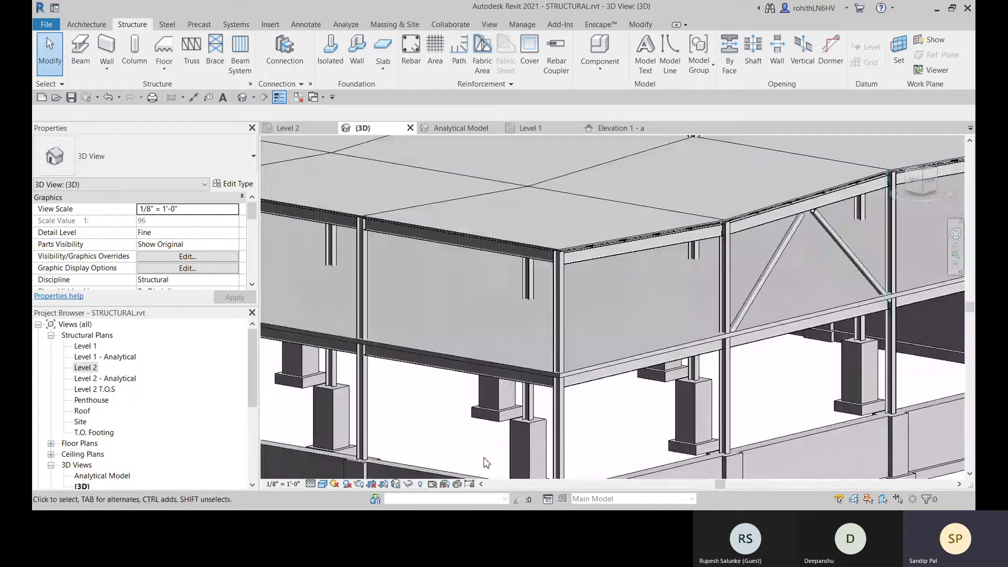
middle_drag(487, 463, 490, 374)
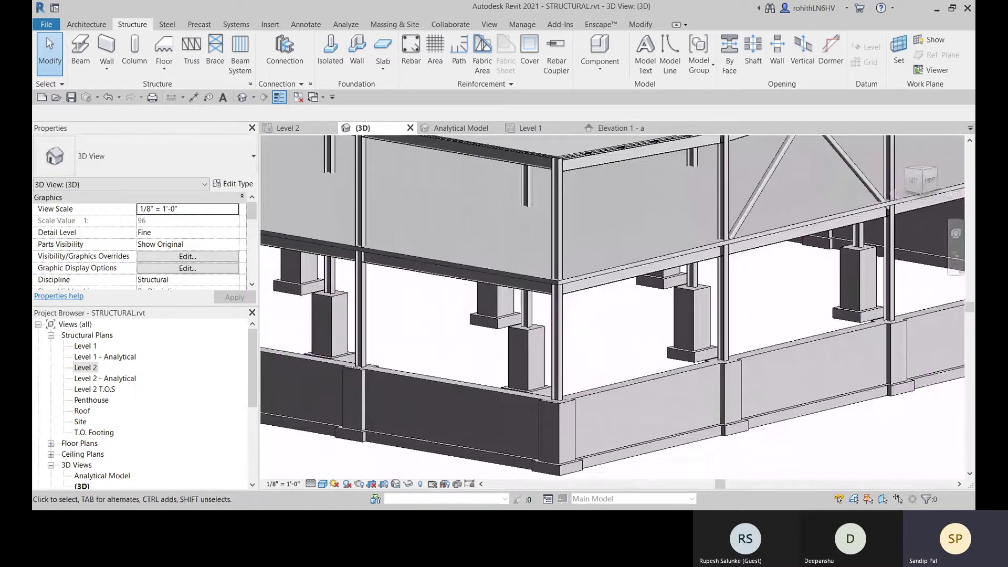
click(445, 484)
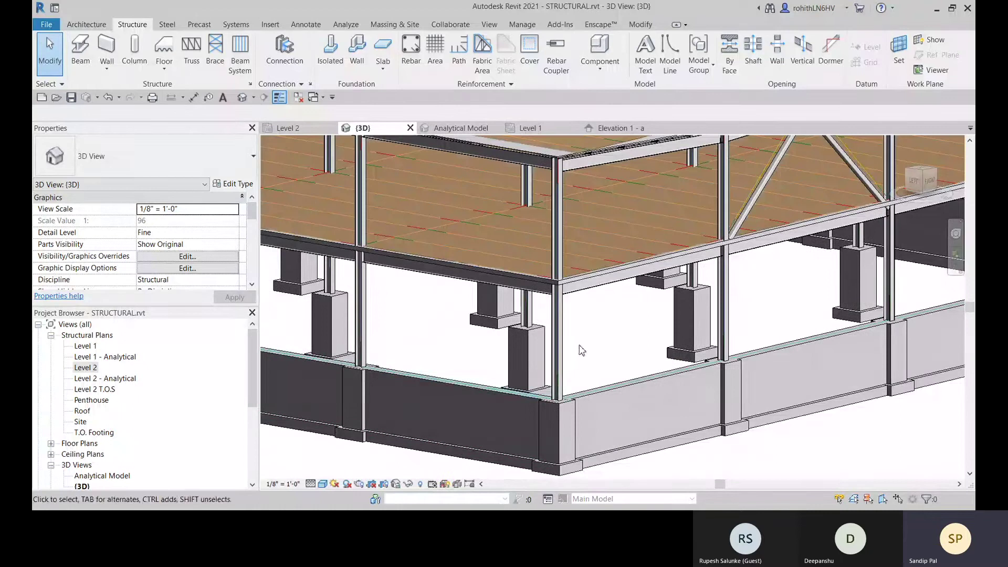
Step: Examine the two HSS braces in 3D, comparing their physical ends with the analytical lines at the columns and beams
scroll(582, 351, down, 6)
shift+middle_drag(582, 351, 534, 361)
scroll(455, 332, up, 6)
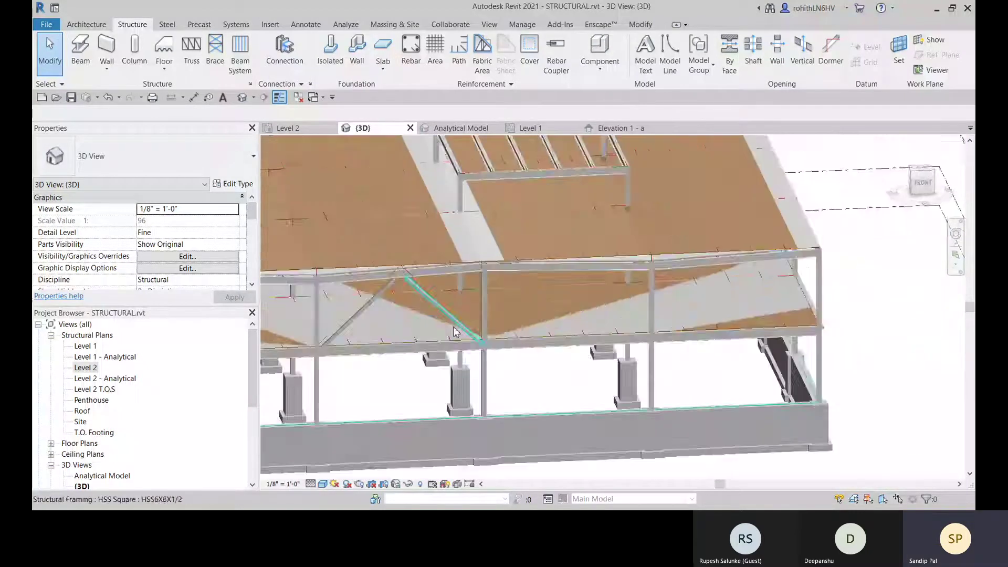
shift+middle_drag(456, 332, 639, 322)
scroll(492, 248, up, 4)
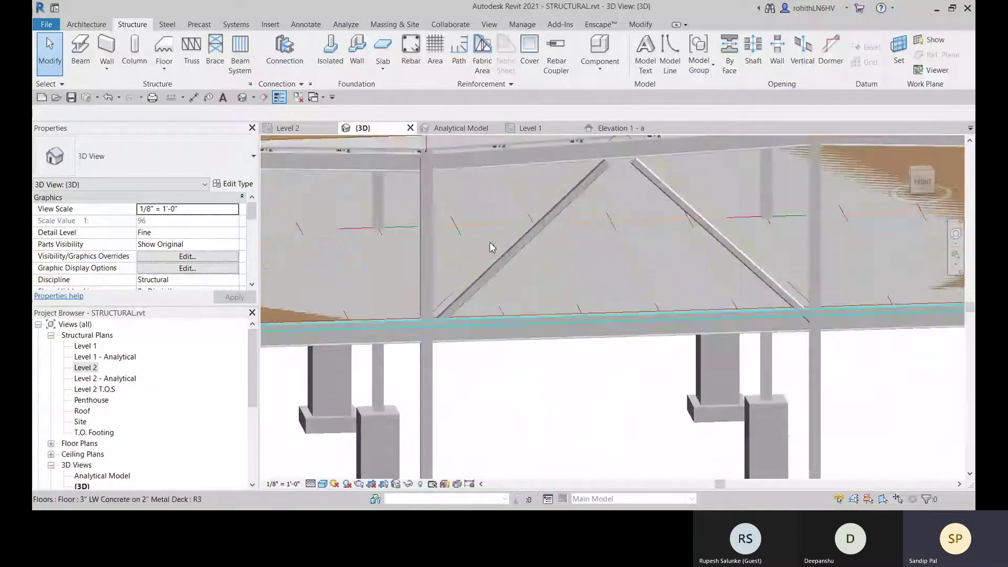
scroll(494, 257, up, 2)
scroll(500, 261, down, 3)
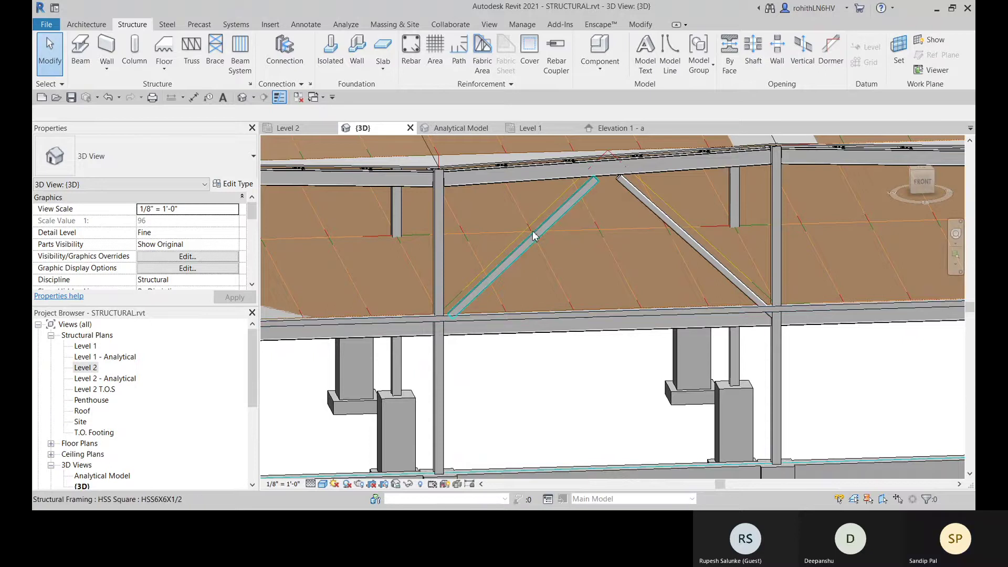
scroll(537, 252, down, 5)
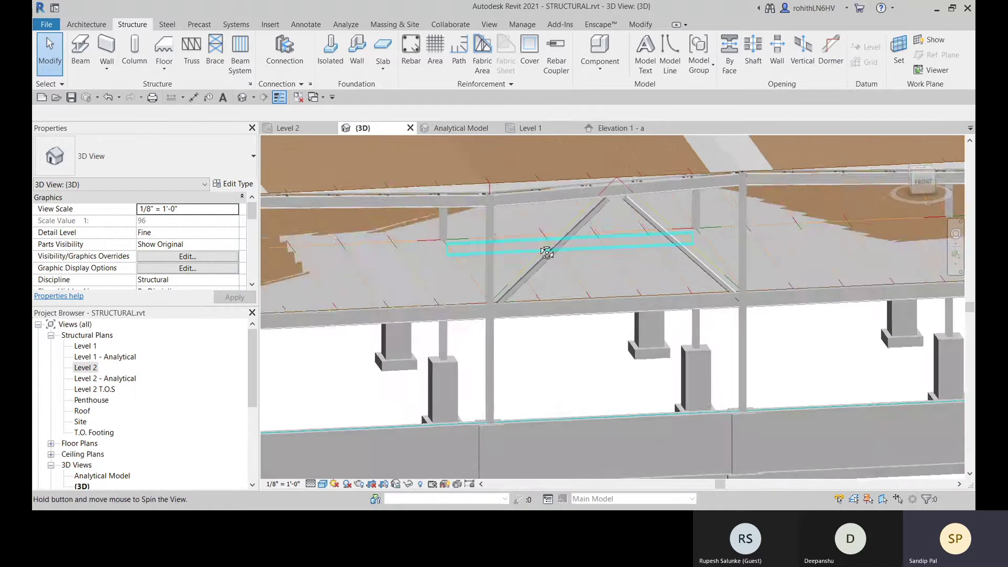
scroll(535, 304, up, 4)
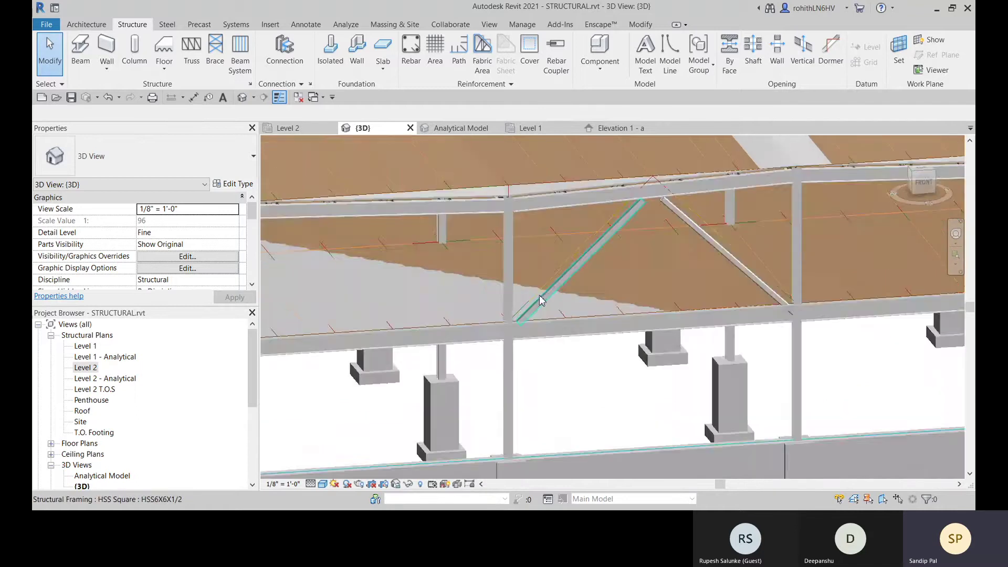
scroll(529, 314, down, 2)
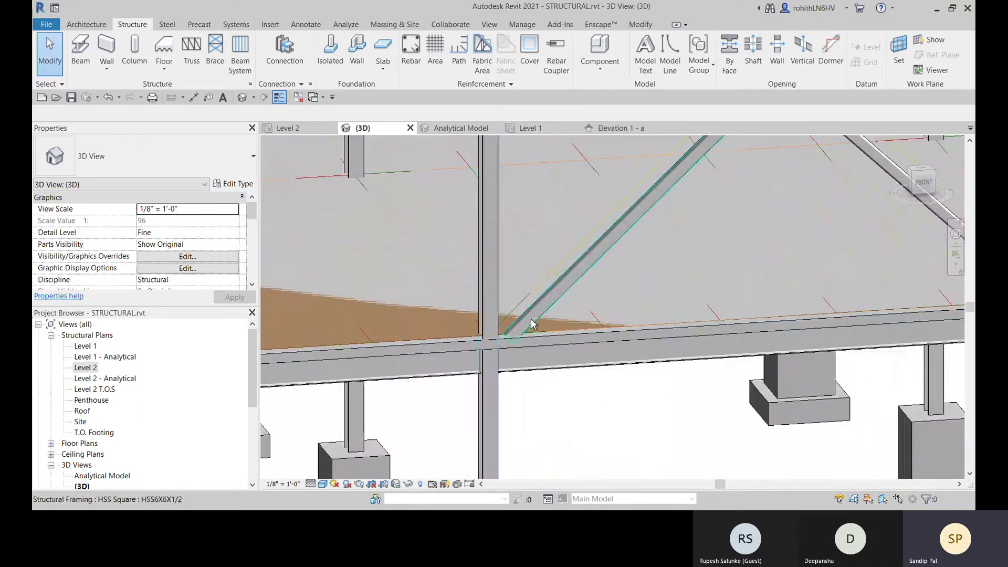
scroll(519, 327, up, 3)
scroll(505, 337, down, 2)
scroll(536, 322, up, 2)
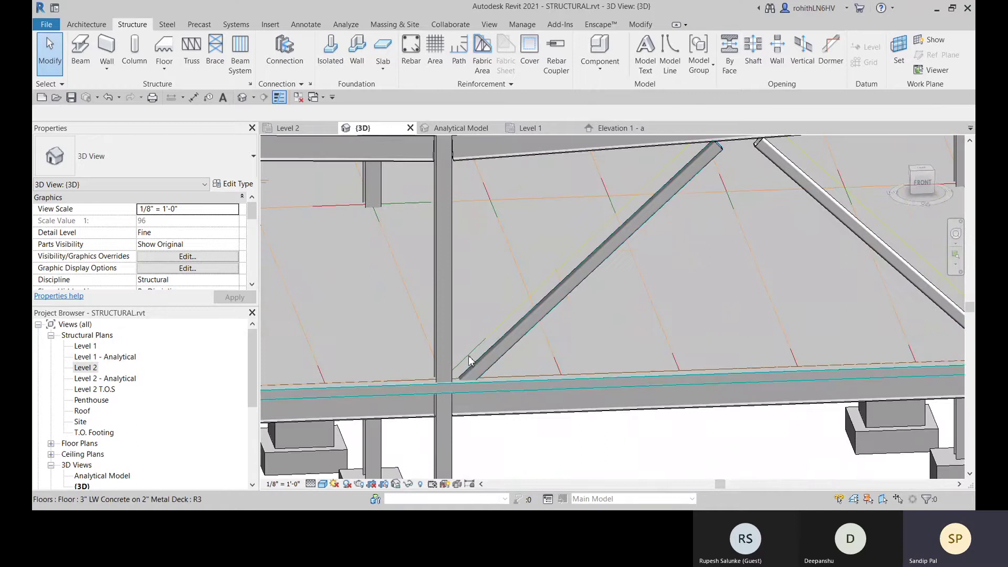
scroll(480, 374, down, 2)
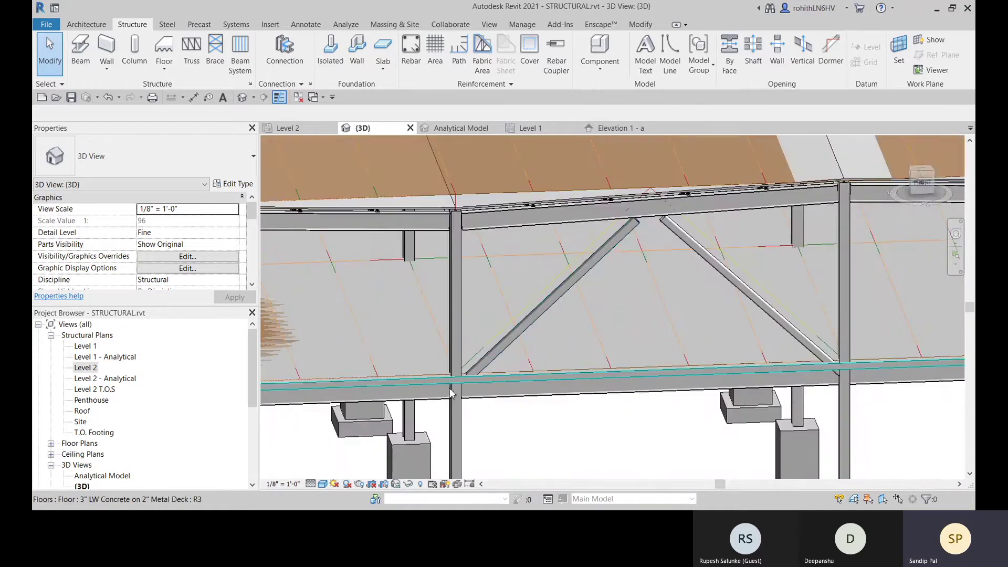
Step: Set the analytical-to-physical model distance tolerance to 4" in the structural settings' analytical model options and apply it
click(250, 84)
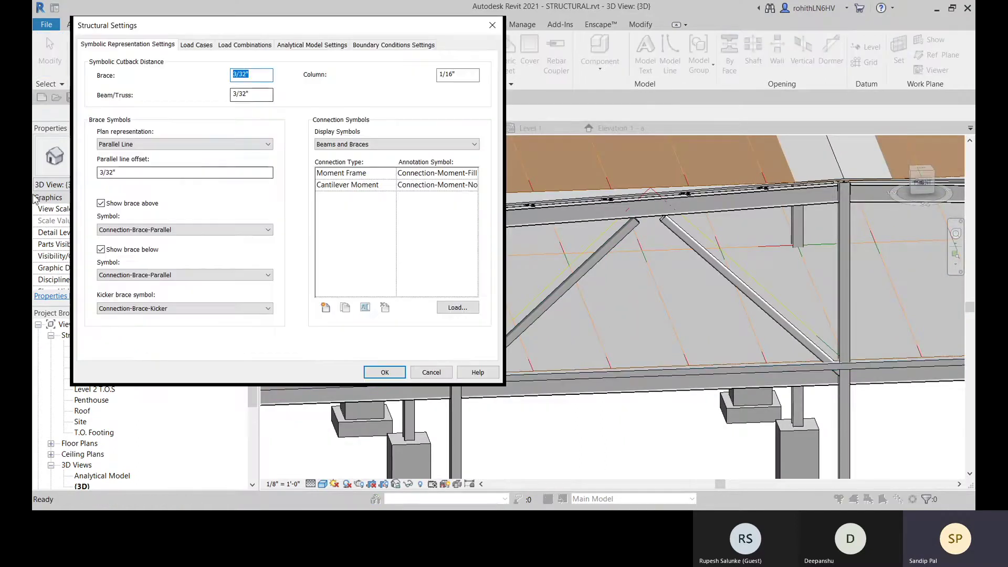
click(315, 46)
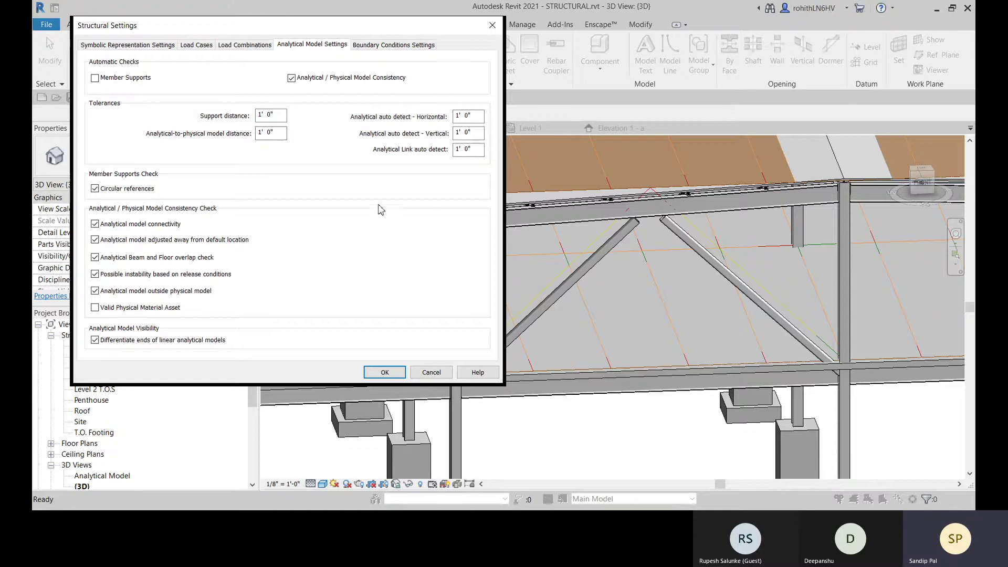
click(271, 133)
drag(275, 132, 241, 134)
text(4)
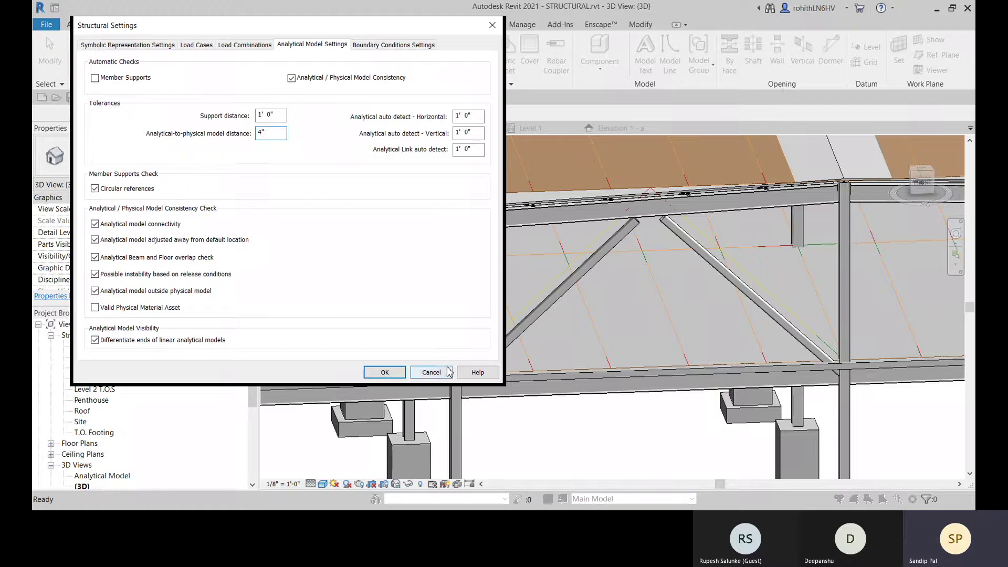
click(391, 373)
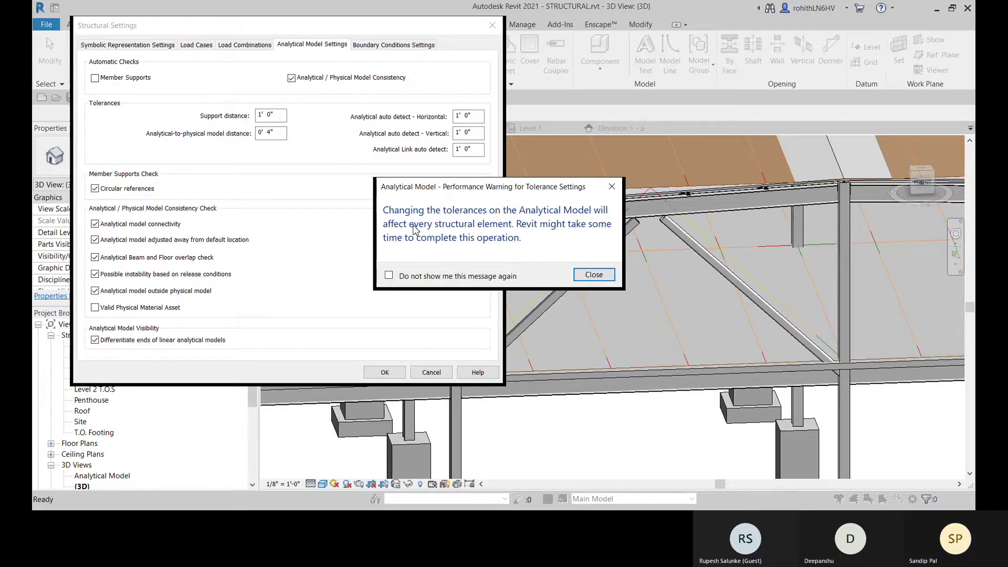
click(580, 277)
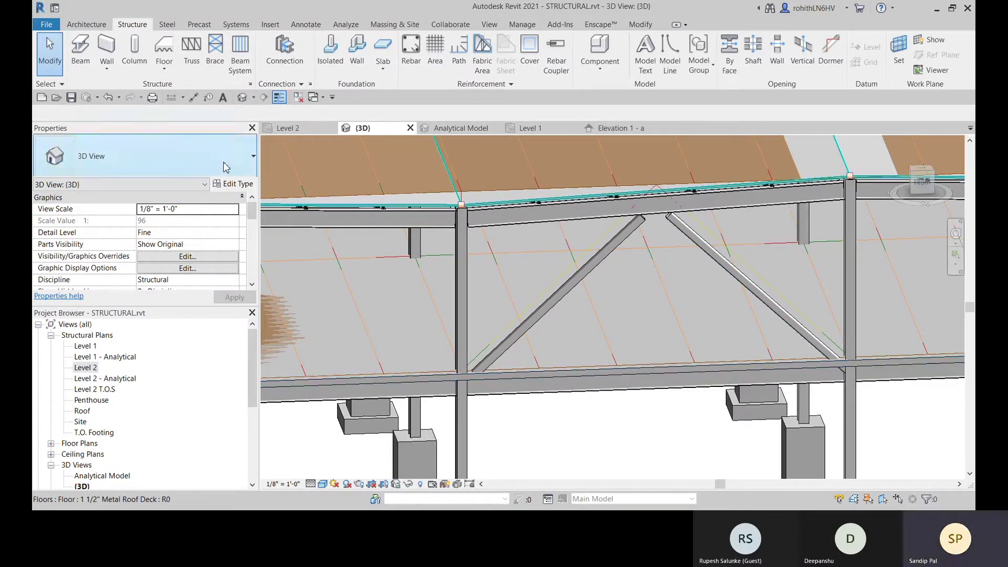
Step: Review the tolerances and consistency checks in the structural settings' analytical model options, then close the settings
click(278, 97)
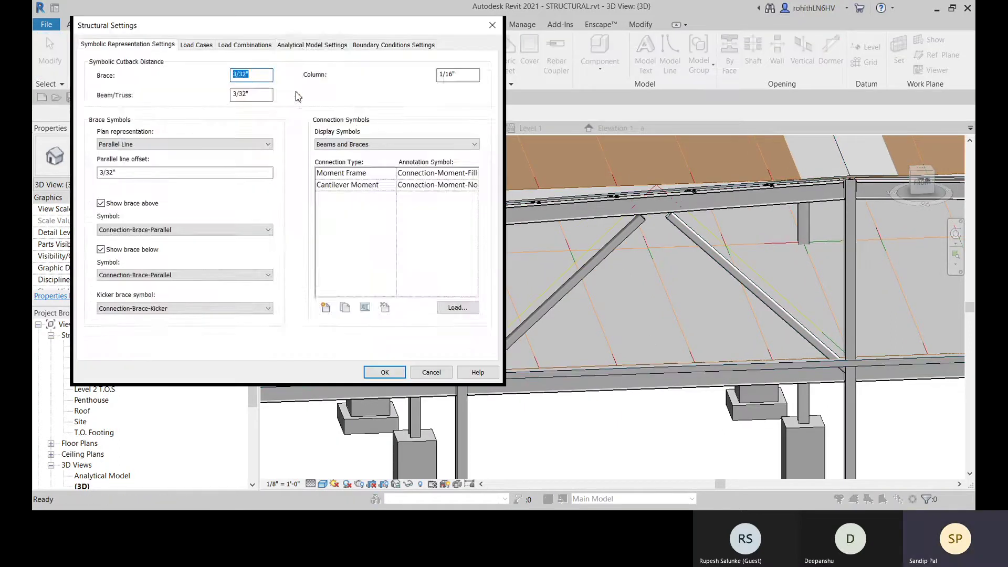
click(298, 45)
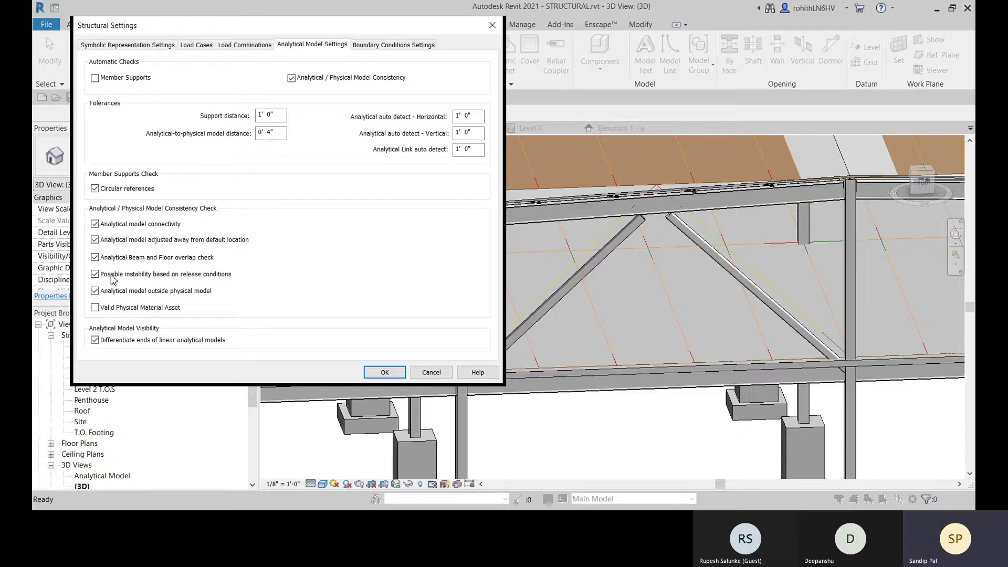
click(385, 373)
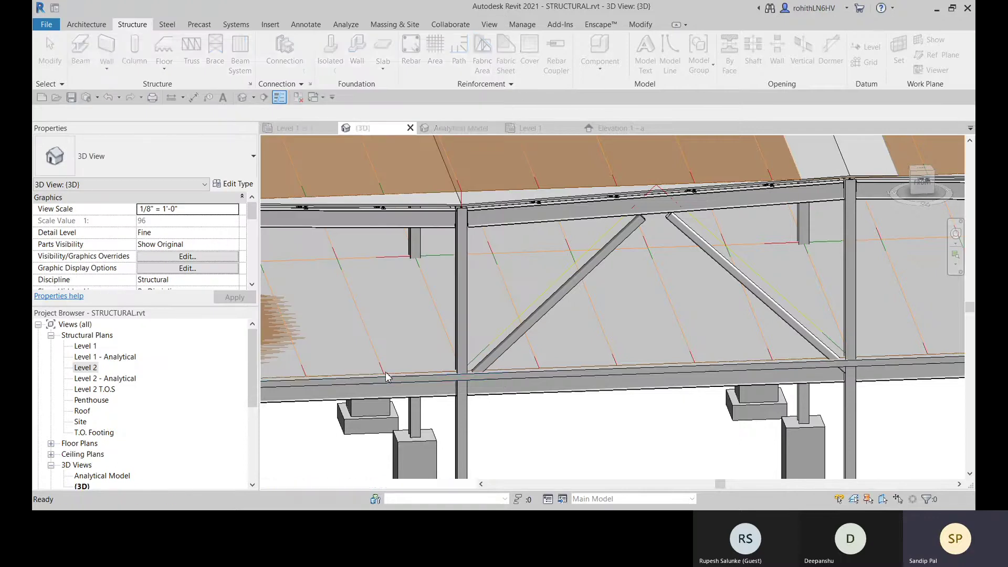
Step: Shift the upper end of the brace rising from the grid 2 column slightly along the roof beam, then deselect the brace
click(542, 315)
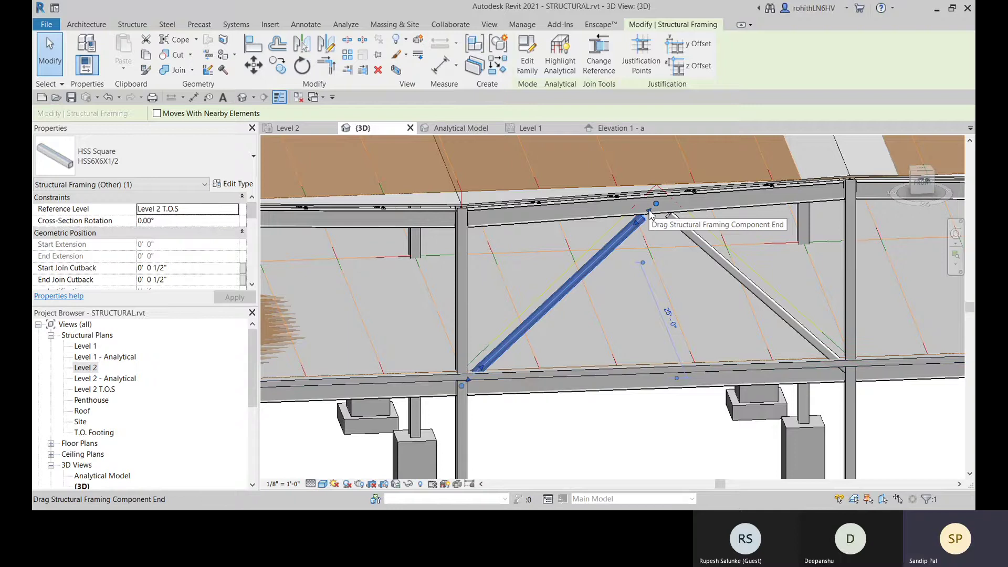
drag(650, 212, 657, 213)
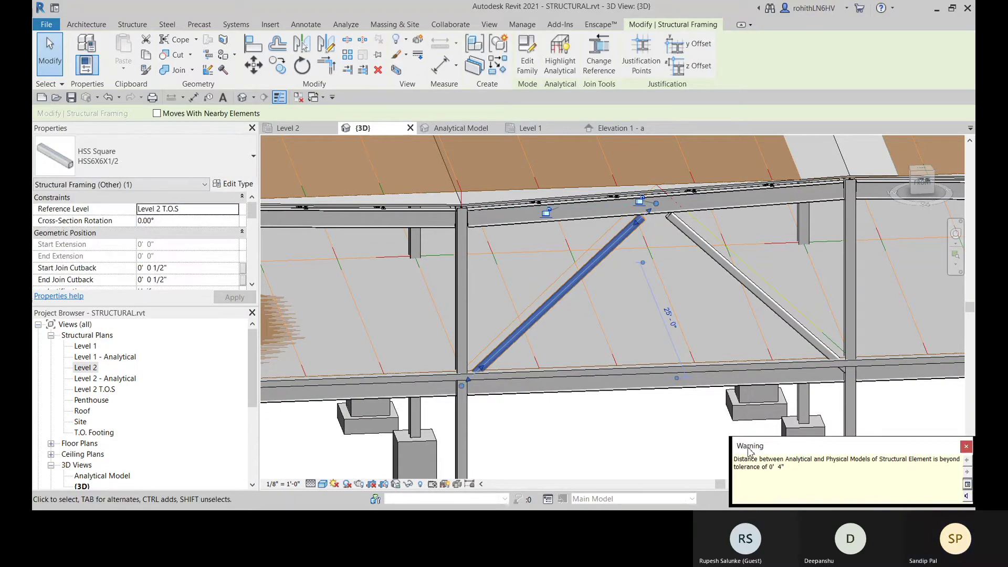
drag(830, 462, 673, 433)
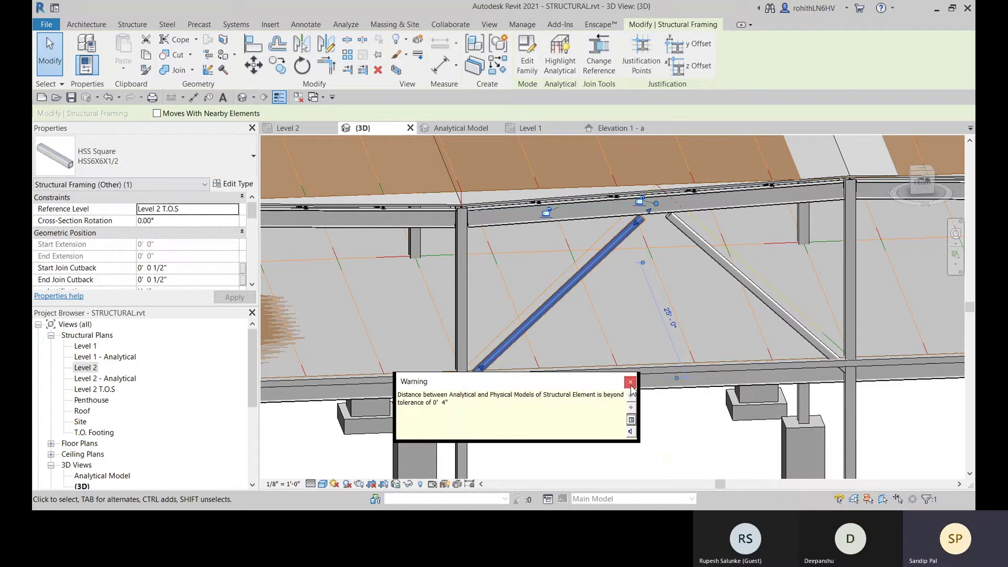
key(Escape)
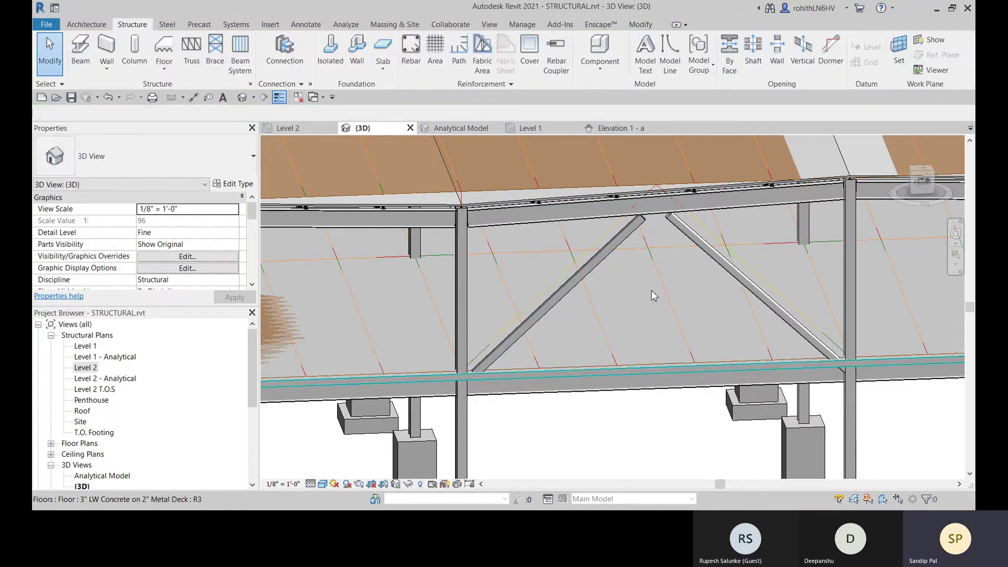
Step: Switch from the {3D} view to the Analytical Model view of the whole structure
scroll(499, 349, down, 4)
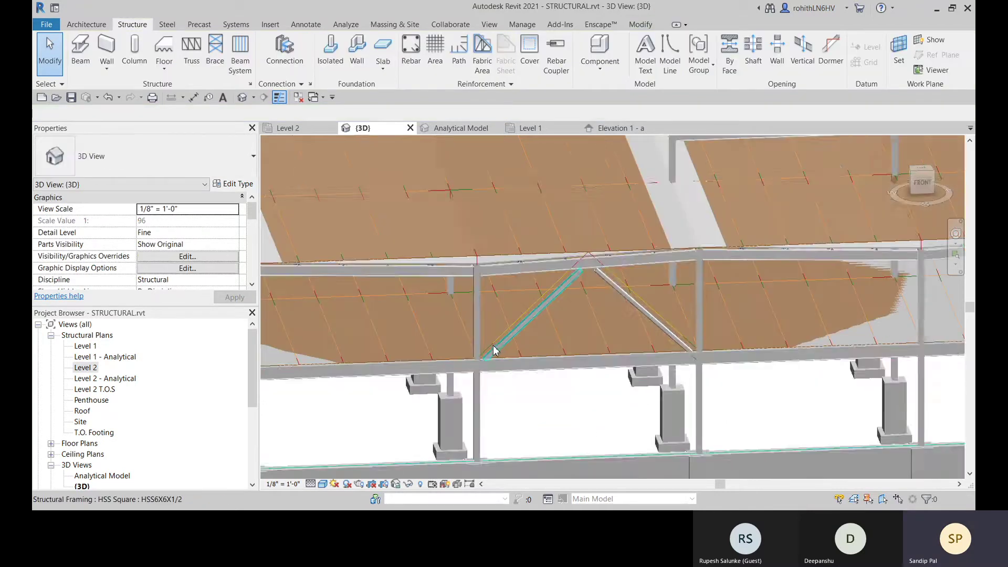
scroll(454, 239, down, 1)
key(ctrl+Tab)
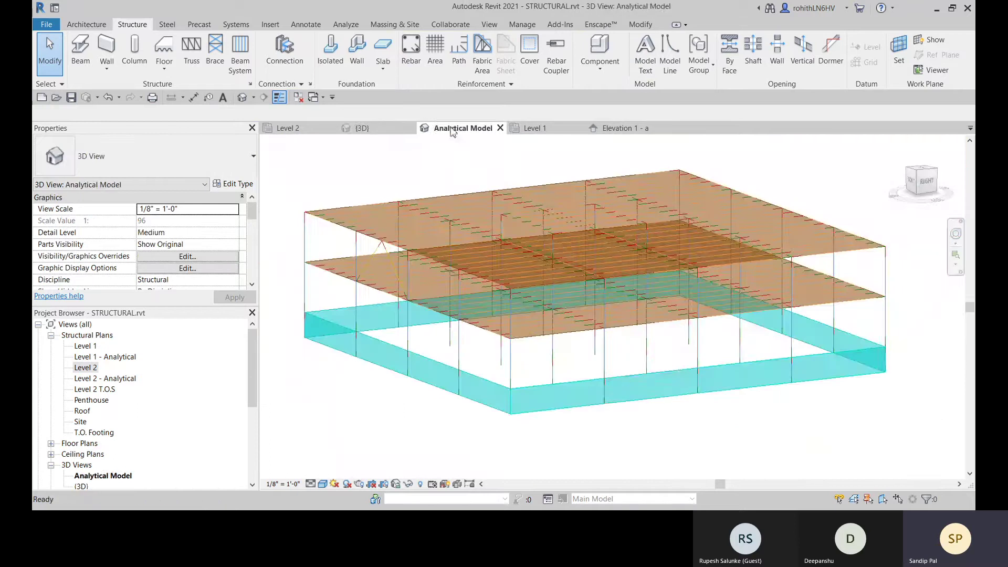
Step: Select the right-hand analytical brace in the Analytical Model view and compare it with its physical brace in the {3D} view
click(387, 259)
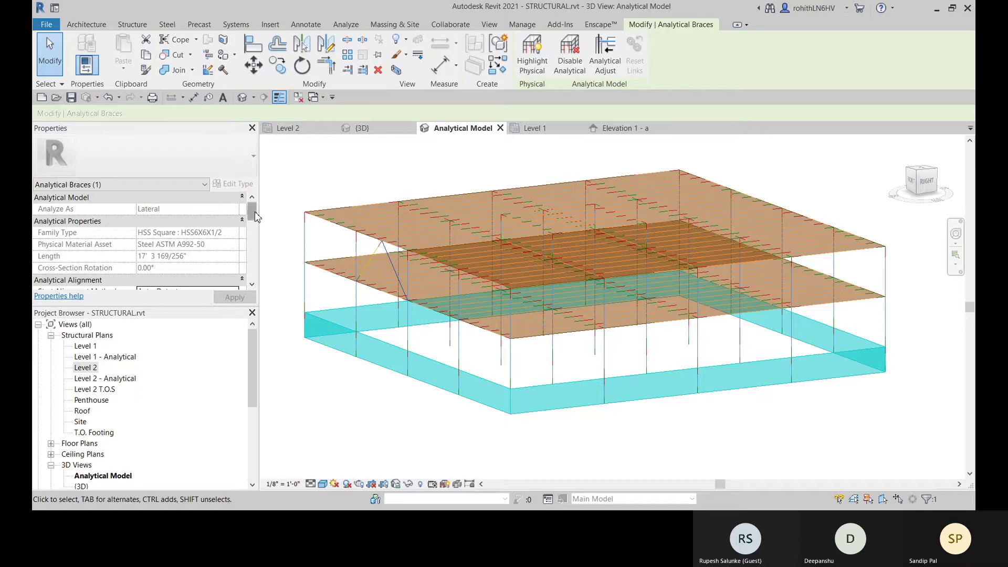
scroll(256, 216, down, 2)
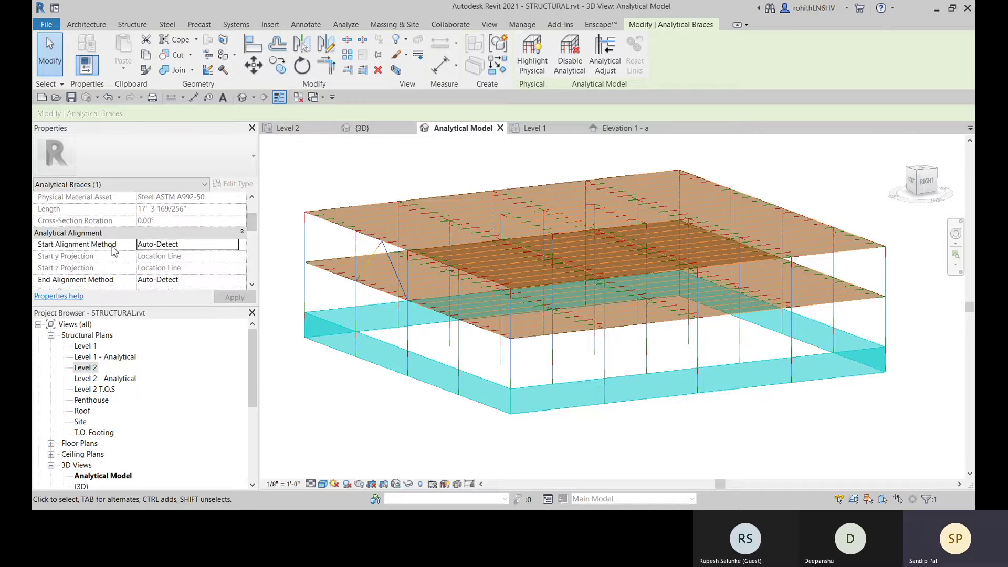
click(235, 249)
click(362, 128)
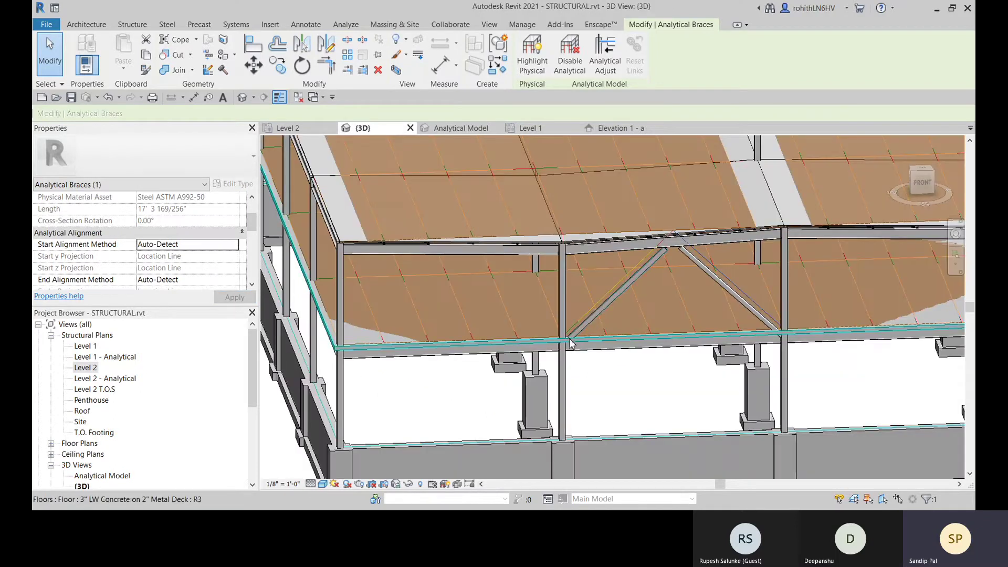
scroll(577, 340, up, 3)
scroll(577, 336, down, 3)
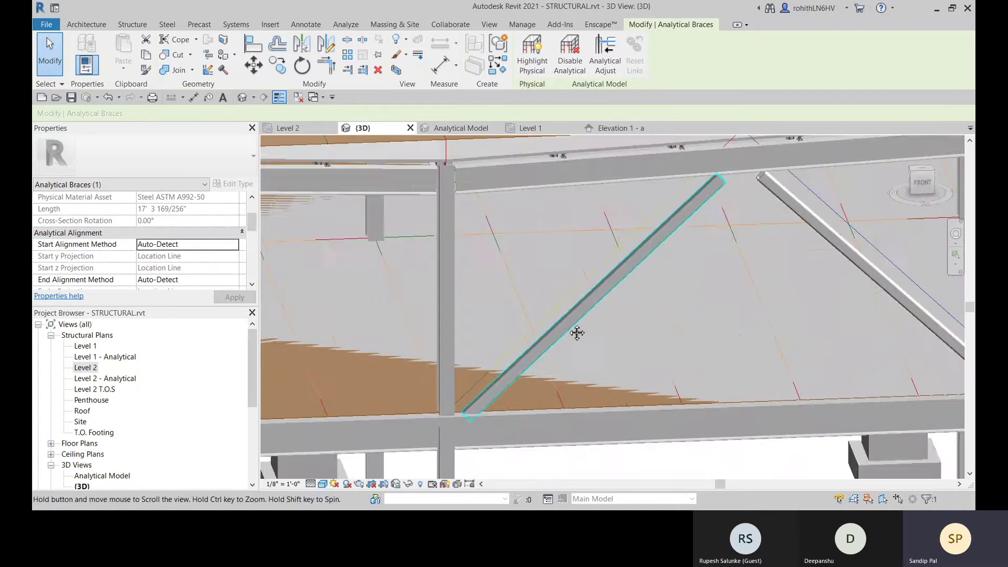
scroll(604, 287, up, 2)
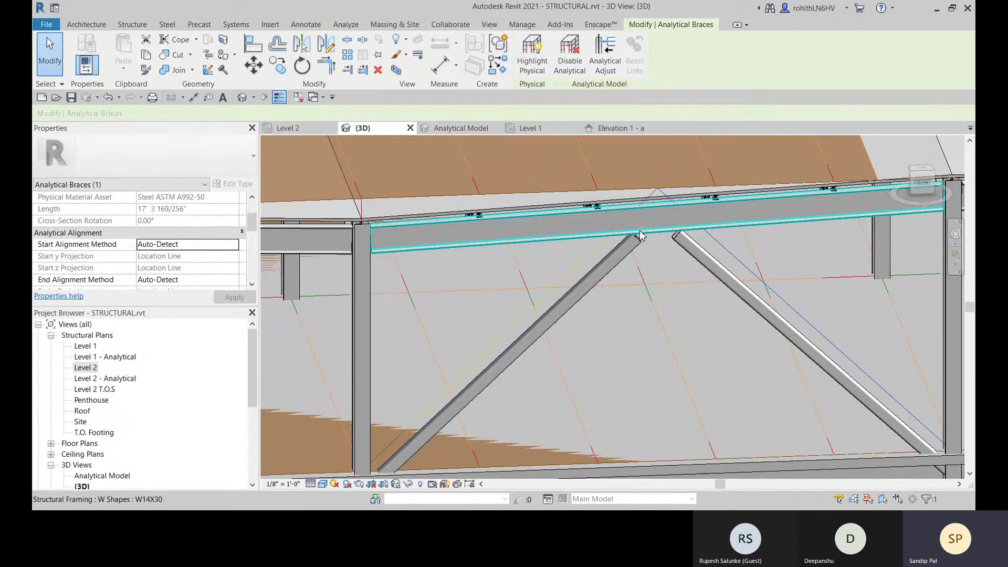
scroll(640, 235, down, 3)
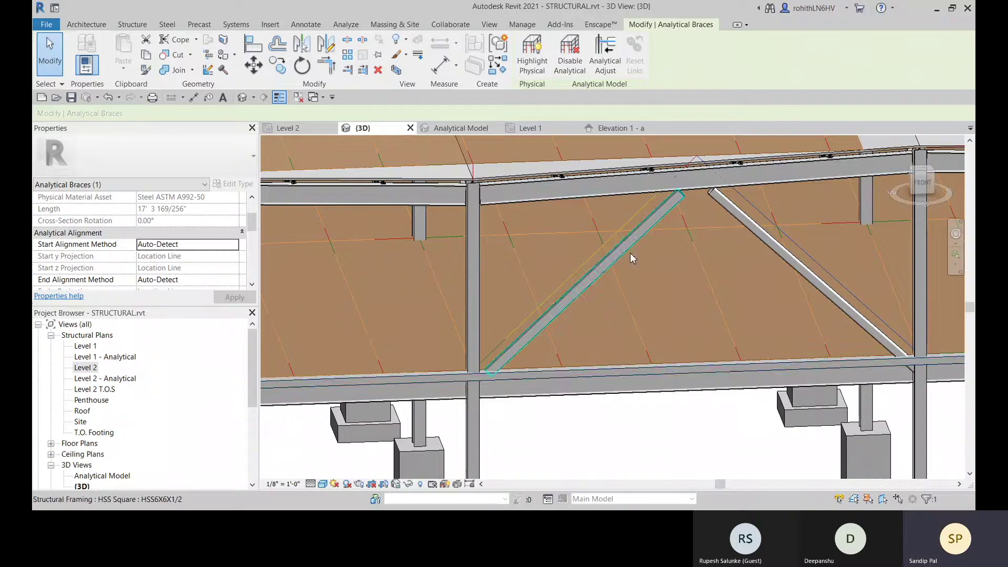
Step: Set both the Start Alignment Method and the End Alignment Method of the right-hand analytical brace to Projection
click(231, 247)
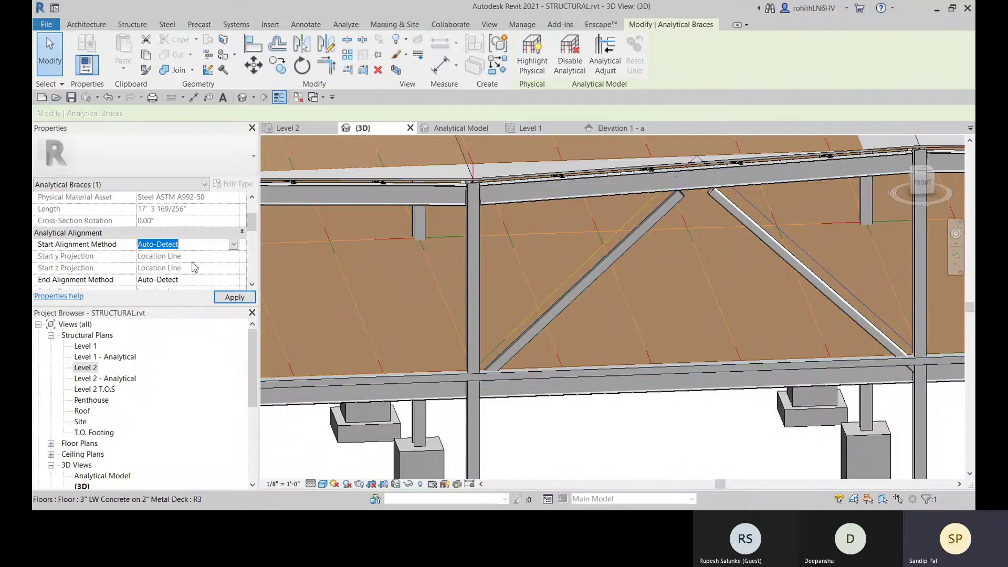
key(Down)
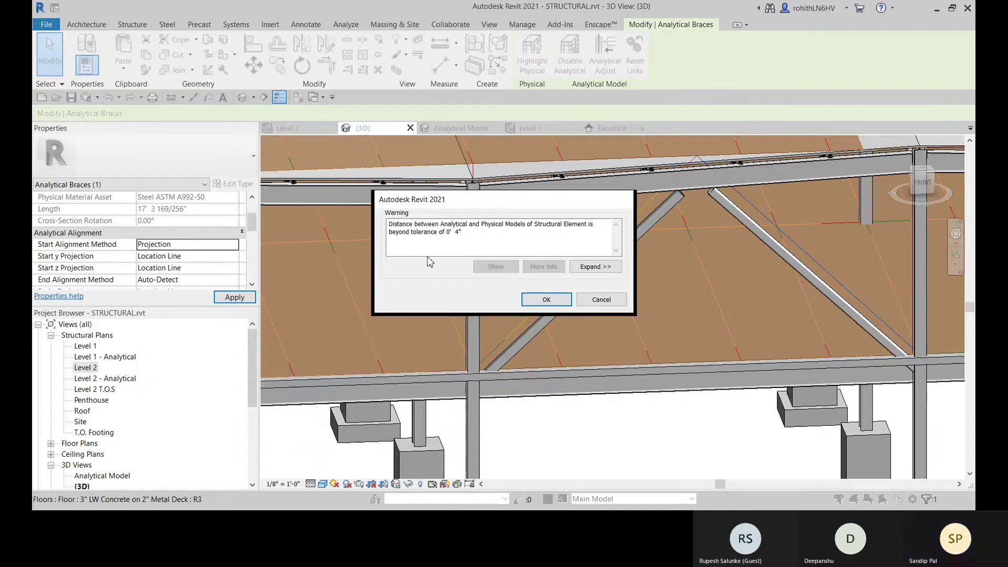
click(542, 303)
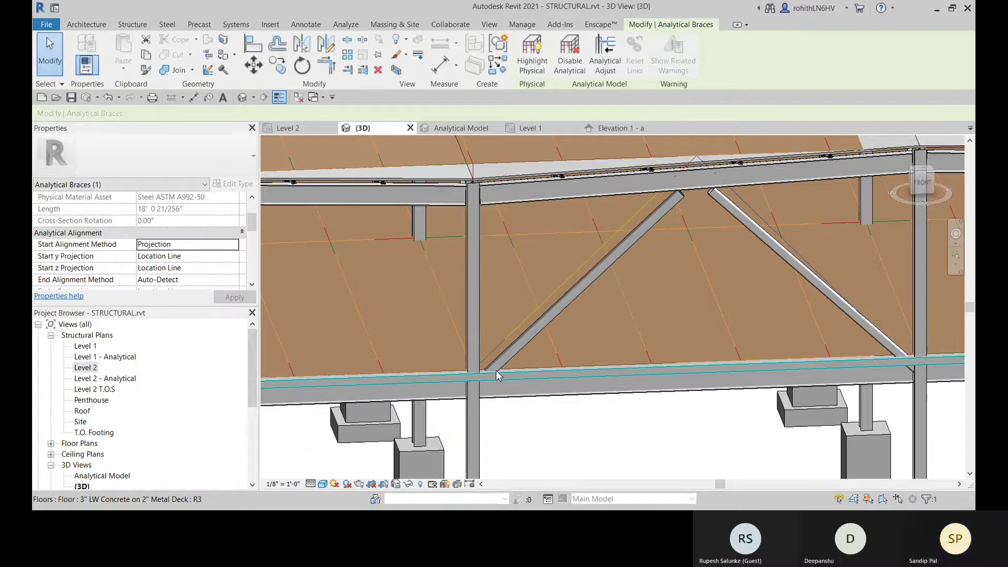
middle_drag(729, 341, 620, 325)
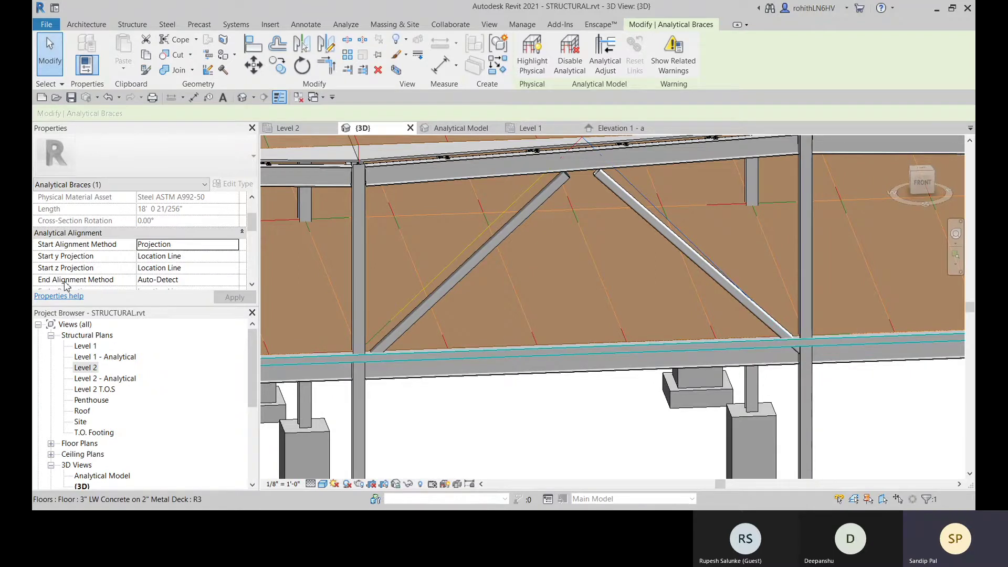
click(235, 279)
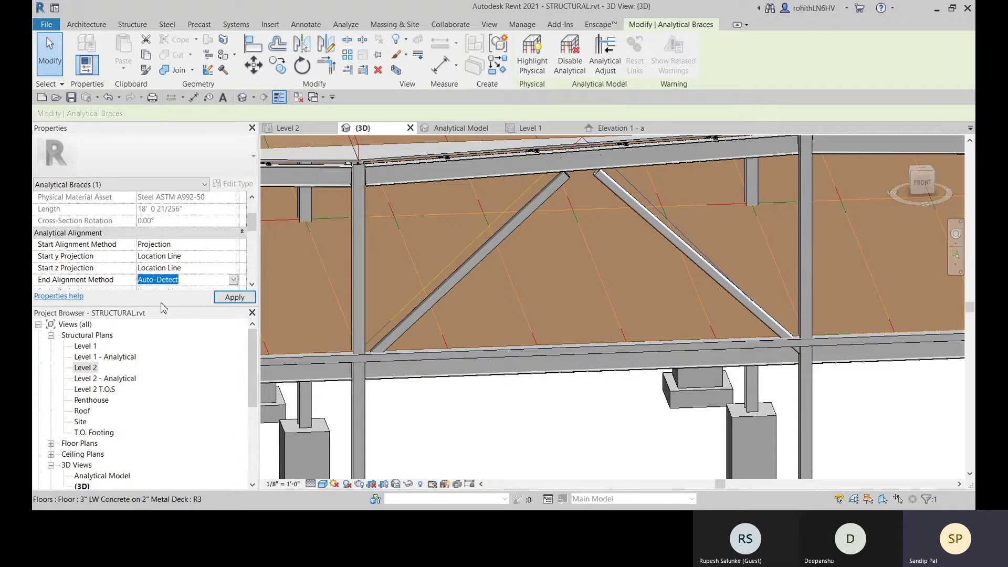
key(Down)
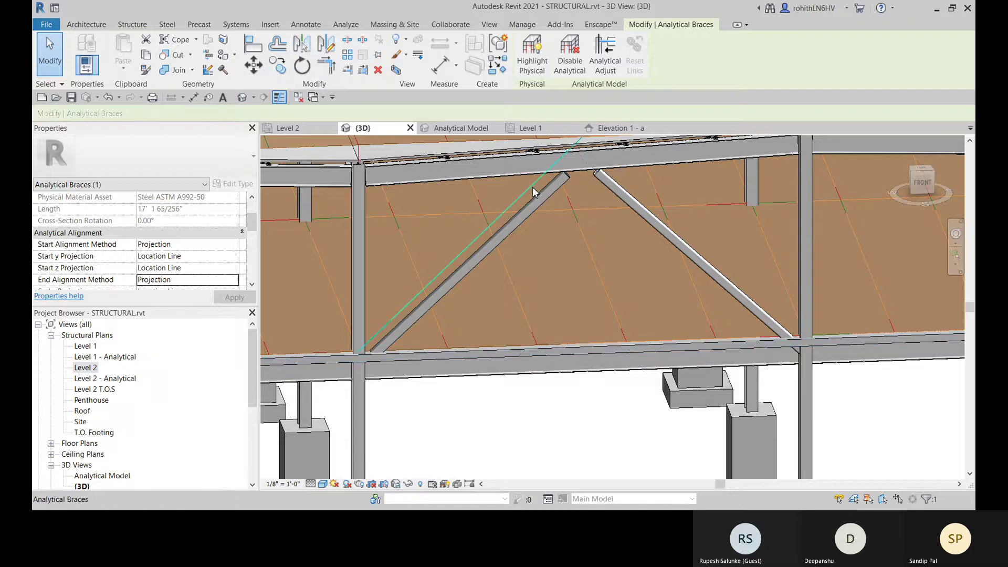
Step: Set the left-hand analytical brace's Start and End Alignment Methods to Projection, and deselect it
key(ctrl+z)
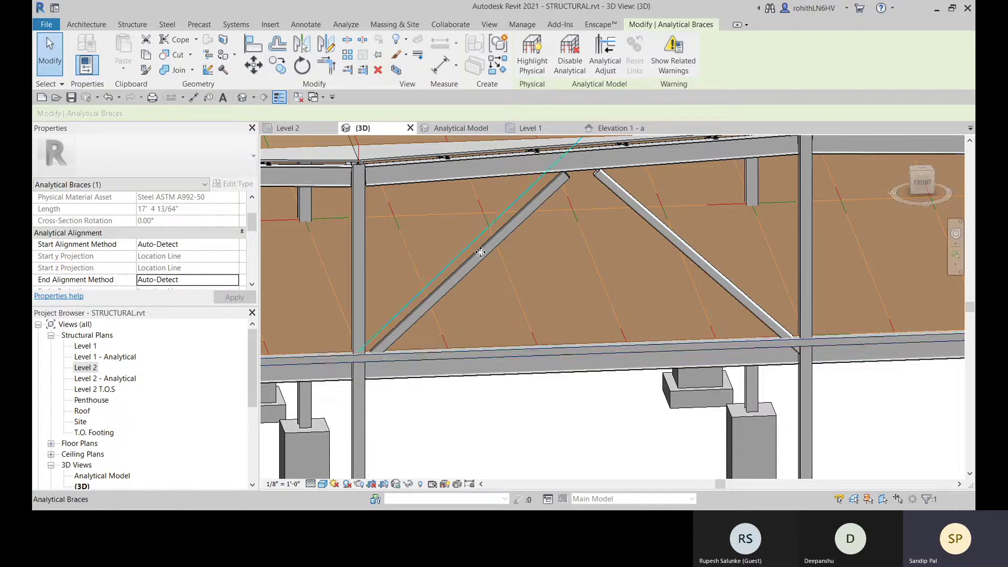
click(238, 248)
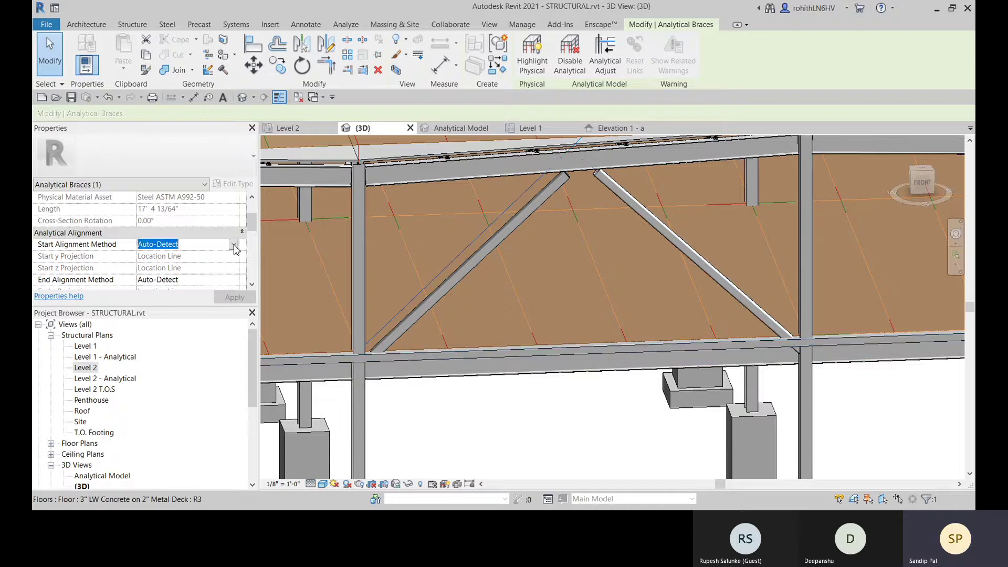
key(Down)
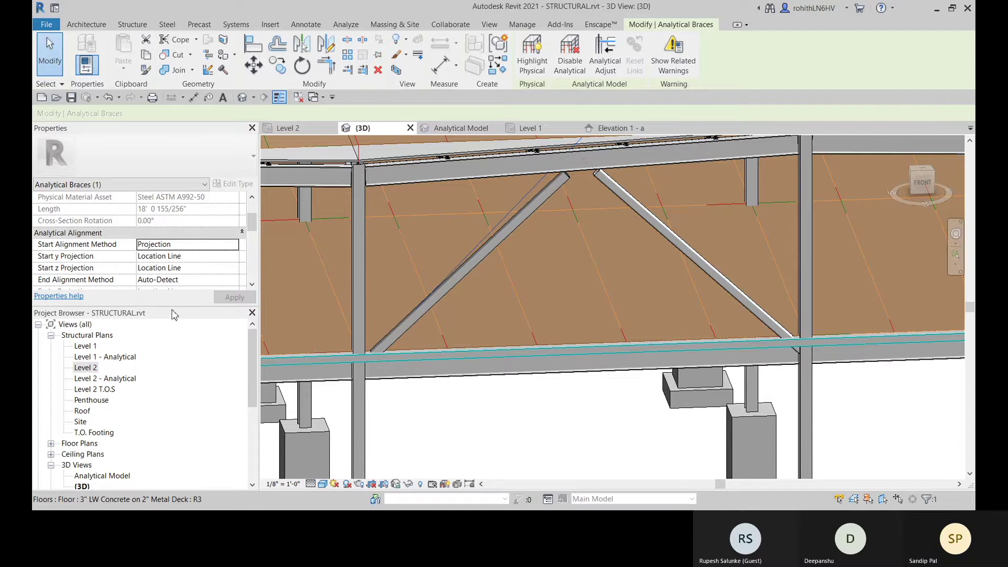
click(233, 280)
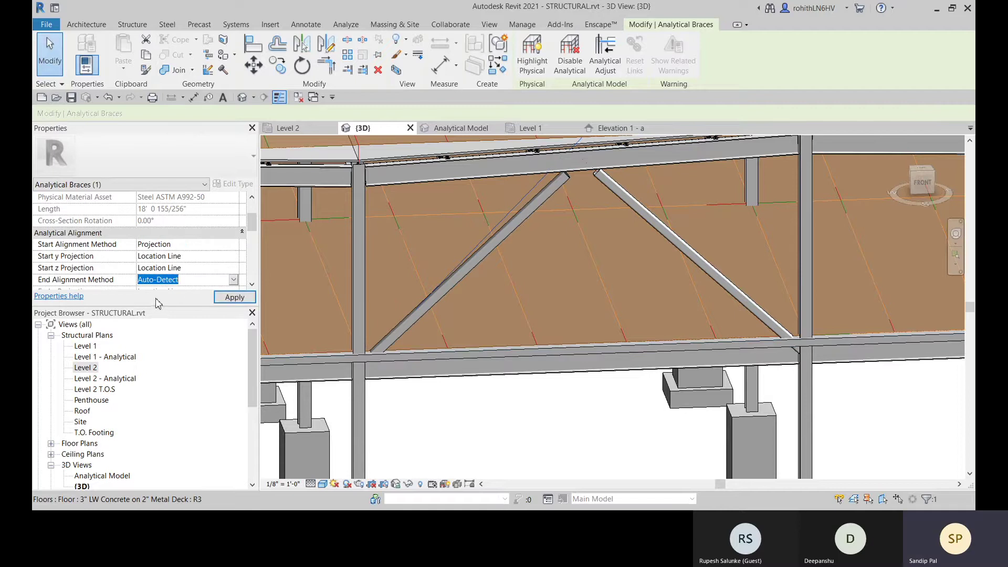
key(Down)
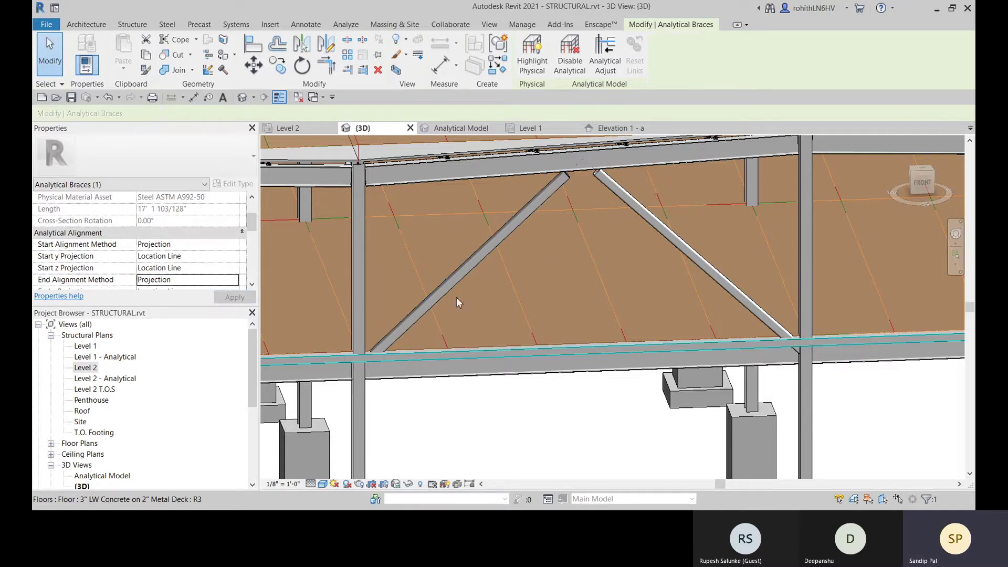
scroll(457, 303, down, 3)
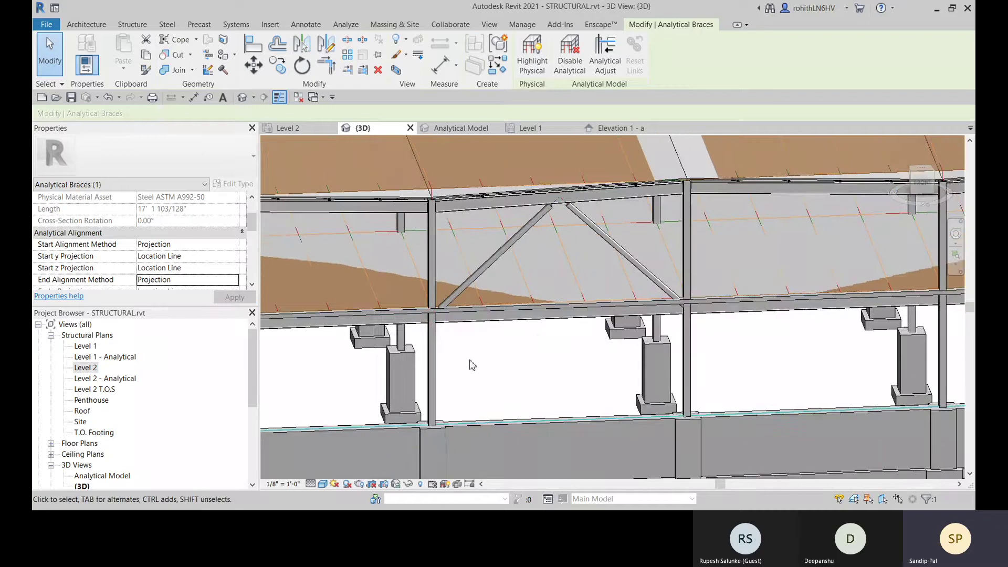
click(525, 360)
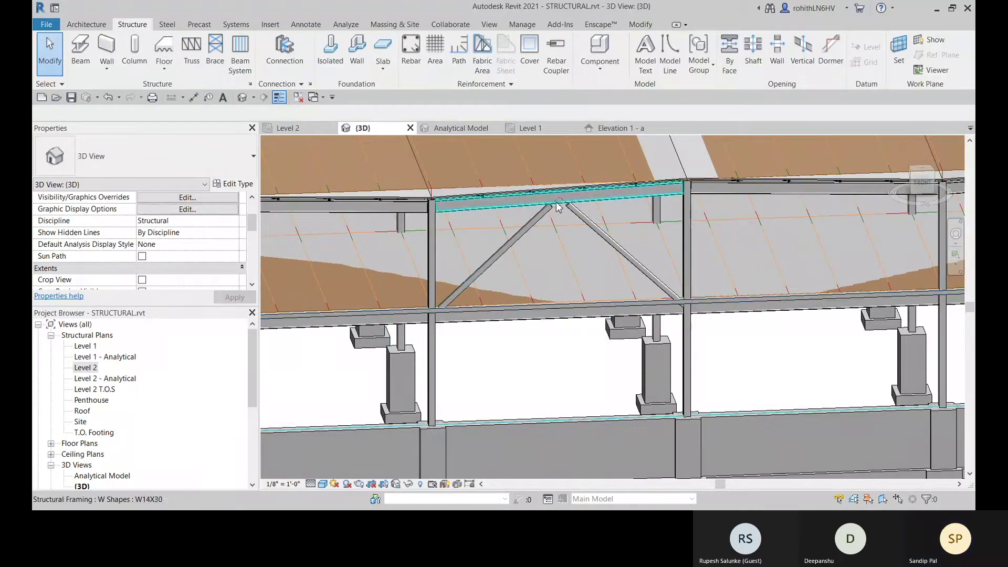
Step: Select the left-hand analytical brace and review its y and z projections and its start and end release properties
scroll(556, 204, up, 5)
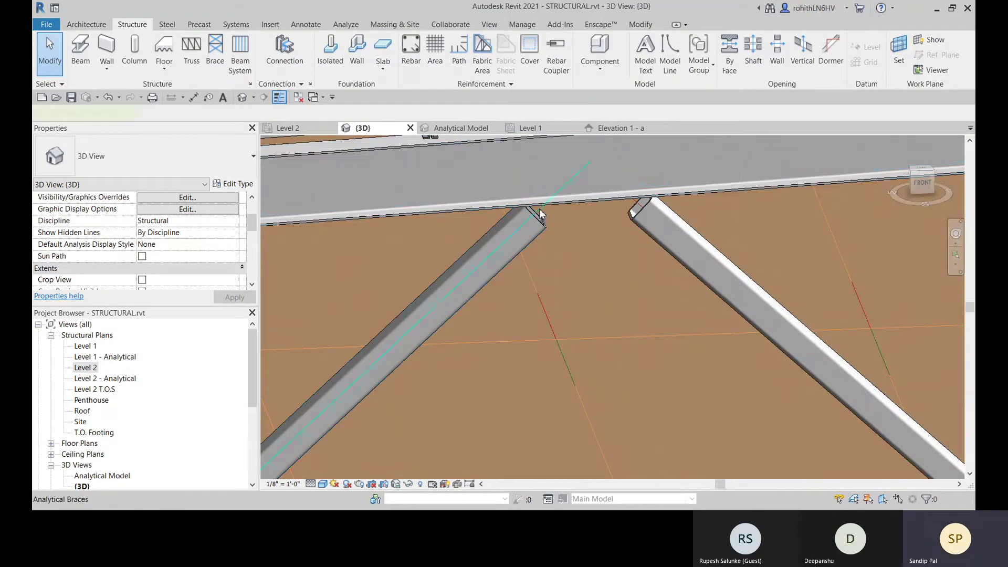
click(541, 213)
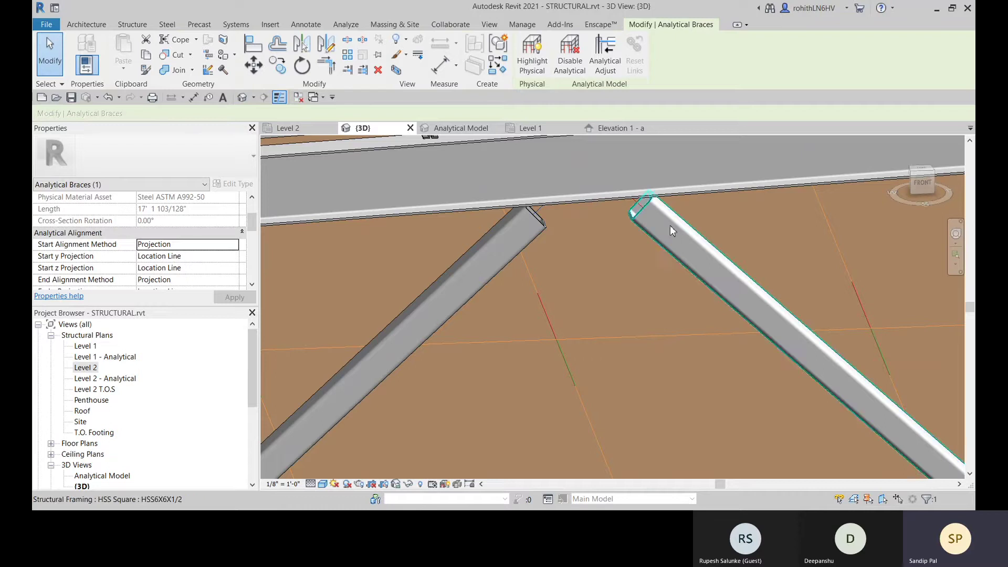
click(232, 257)
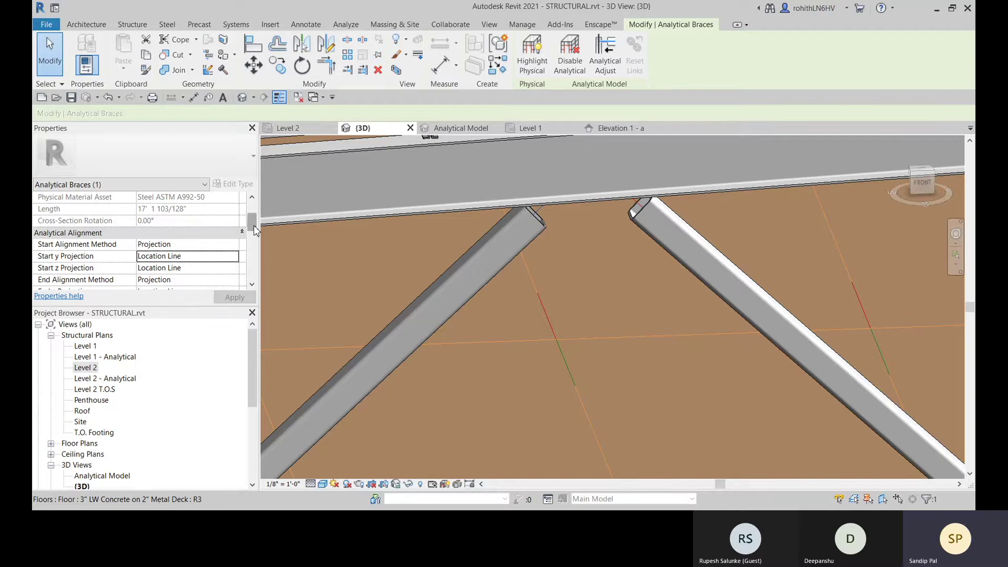
drag(254, 229, 255, 240)
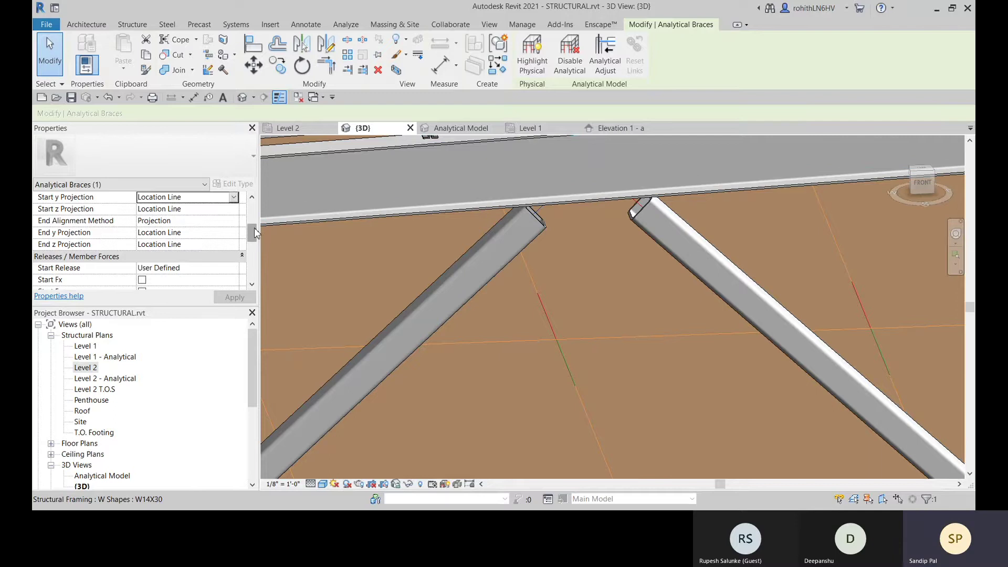
drag(255, 228, 255, 233)
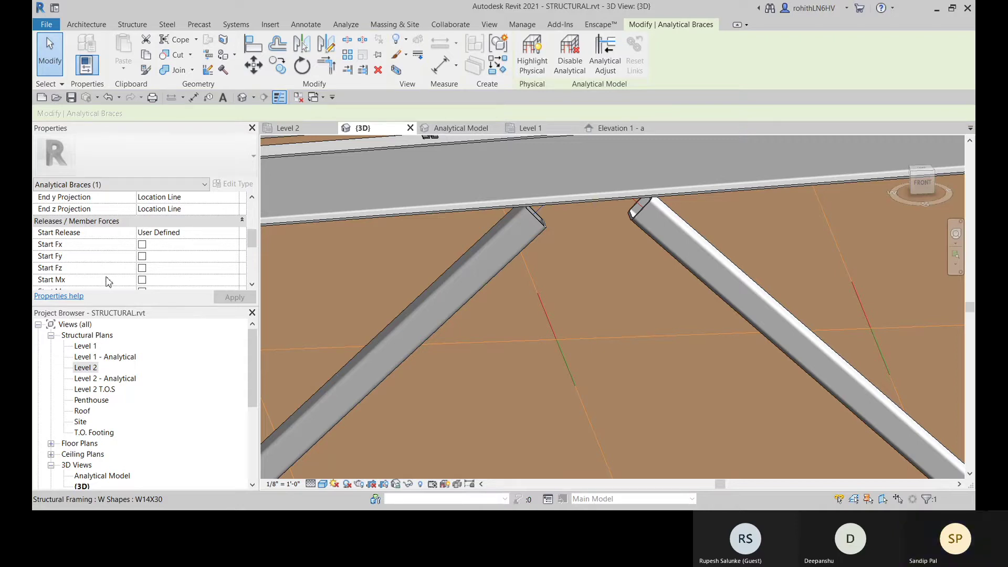
scroll(89, 268, down, 2)
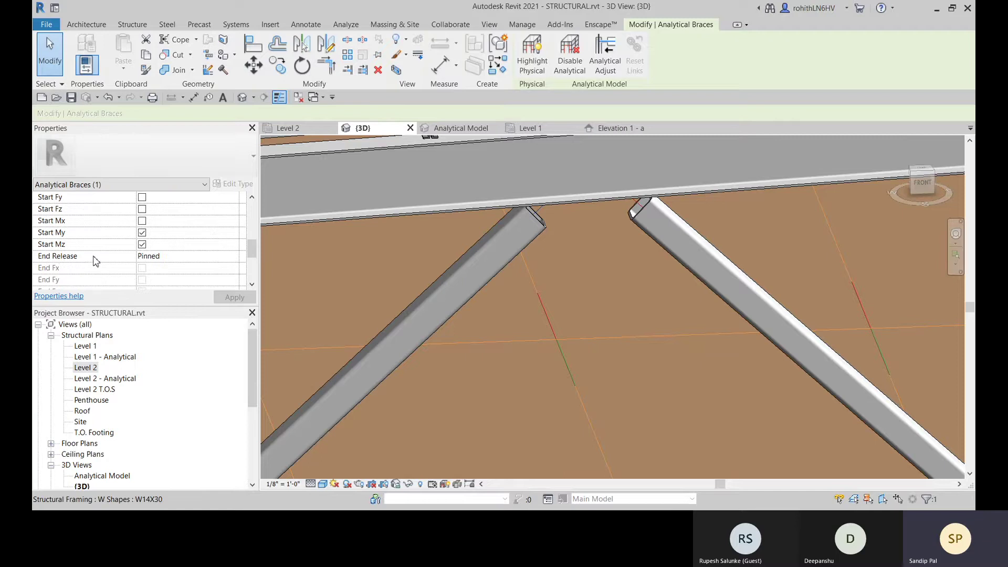
scroll(89, 262, down, 1)
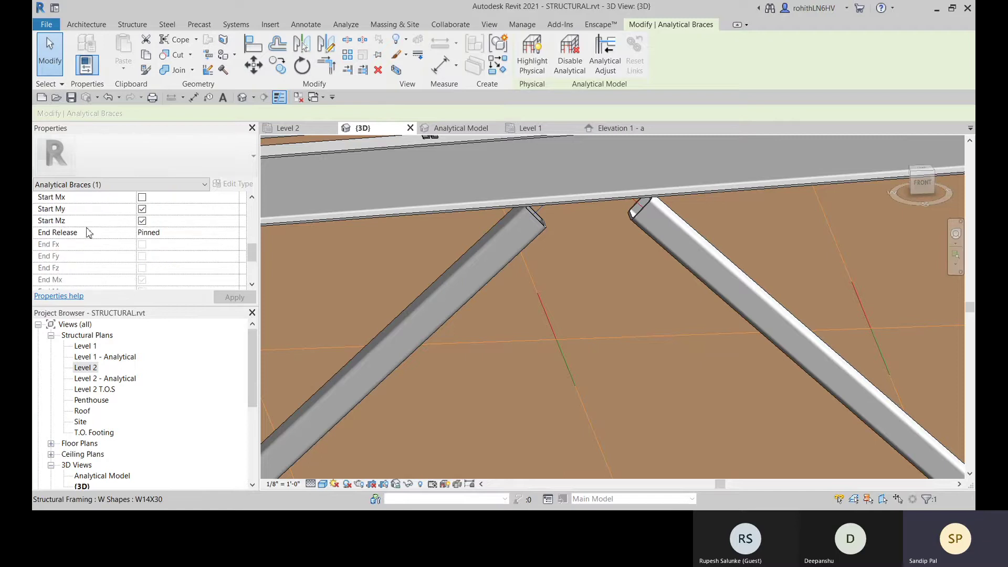
scroll(156, 234, up, 2)
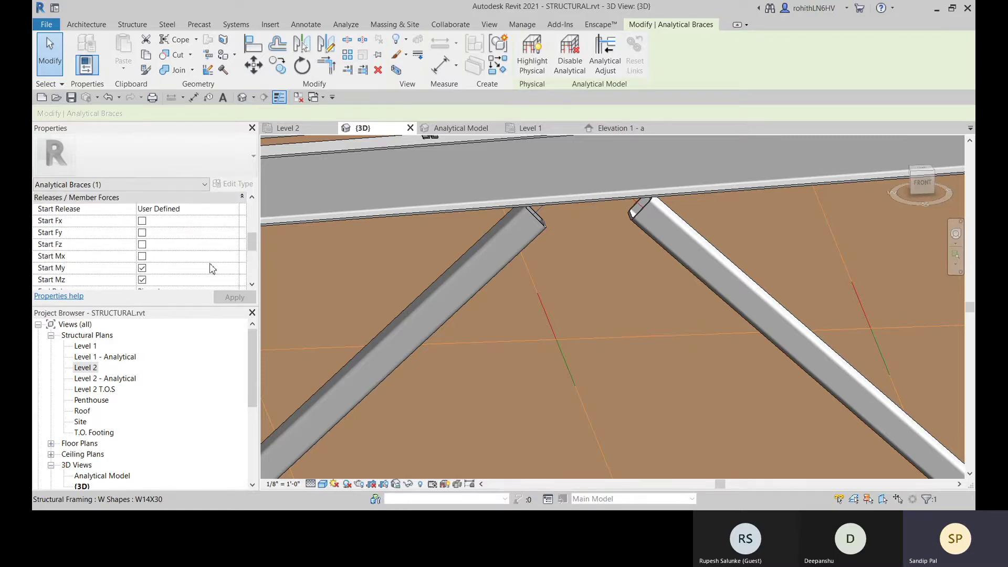
Step: Try enabling the Start Fx and Start Fy releases on the left-hand analytical brace, and clear both again
middle_drag(535, 247, 624, 218)
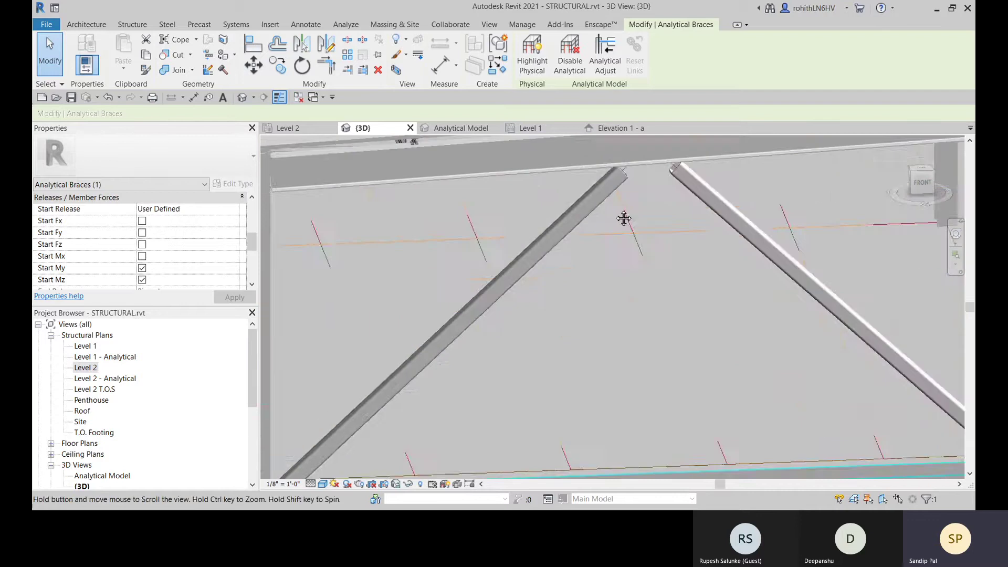
scroll(573, 263, down, 4)
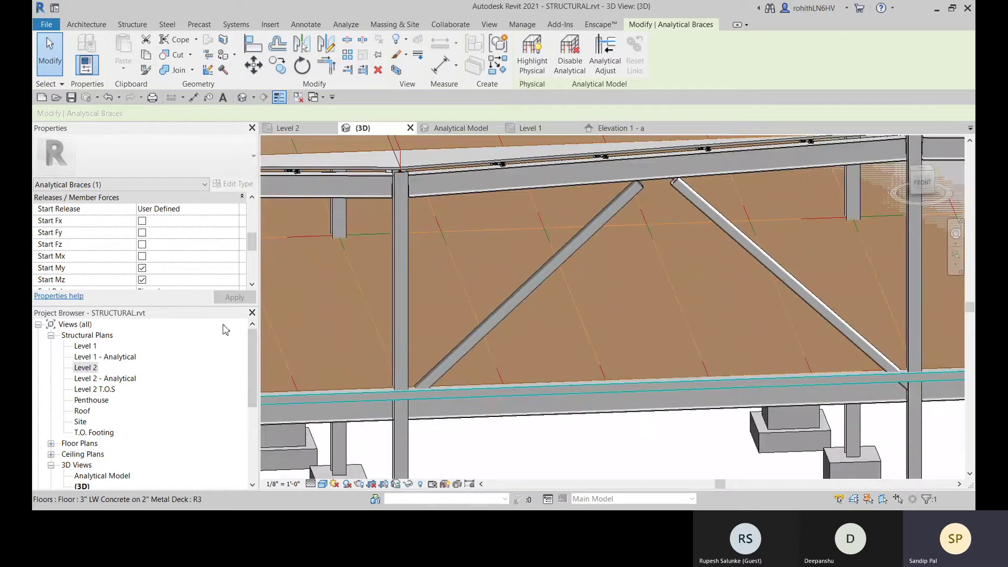
click(142, 221)
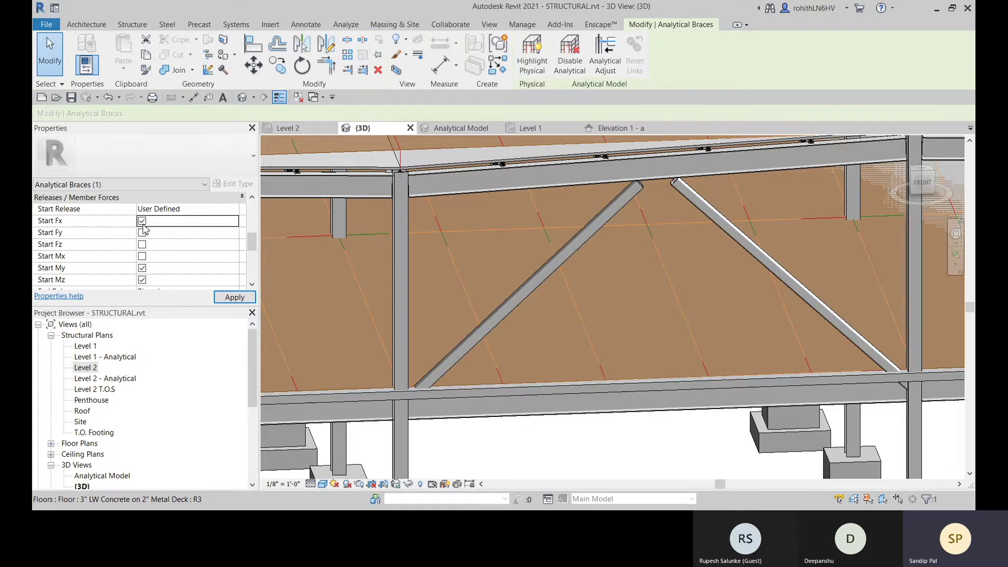
key(Return)
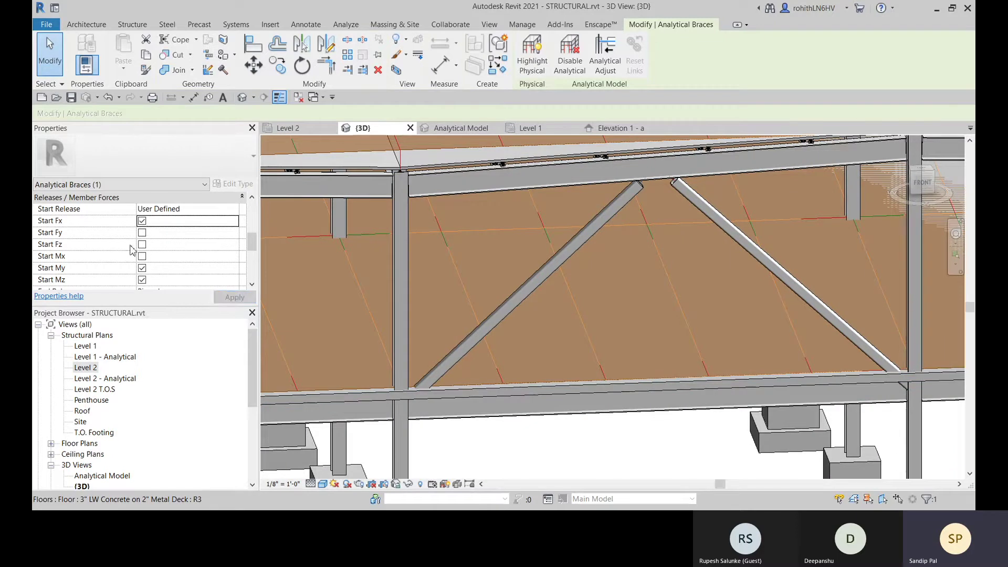
click(142, 233)
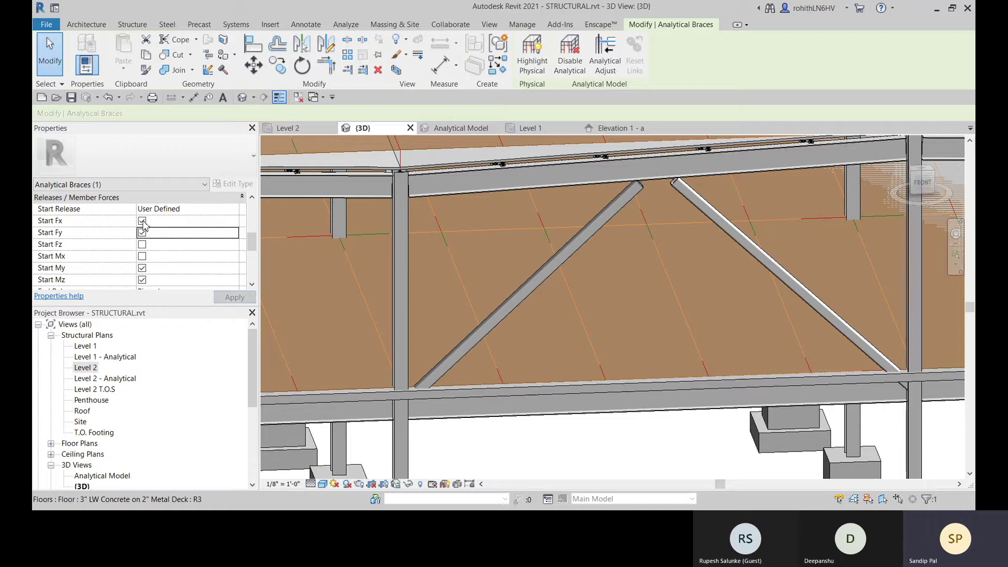
click(142, 221)
click(142, 232)
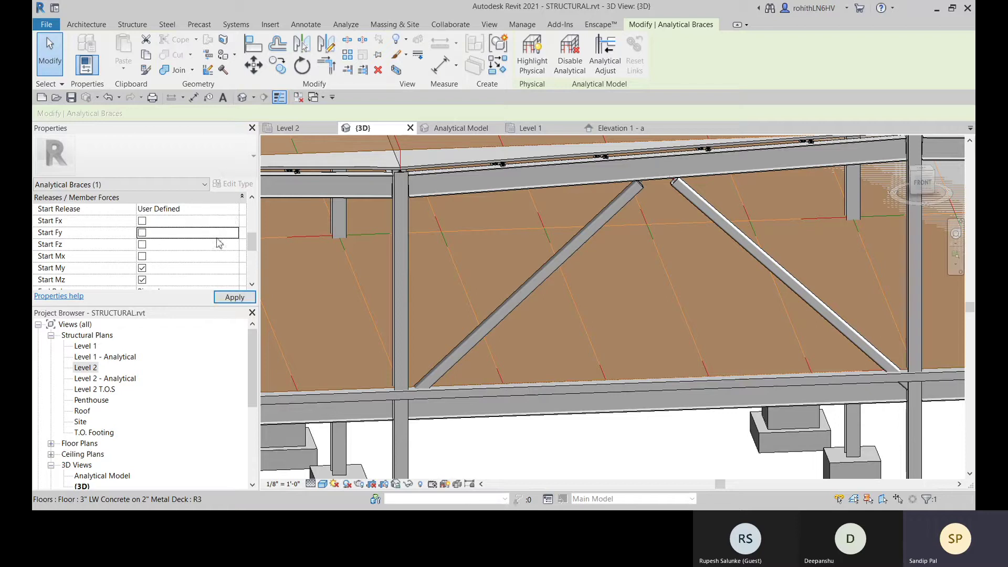
Step: Set the left-hand analytical brace's Start Release to Fixed, check the release properties and deselect the brace
click(235, 209)
key(f)
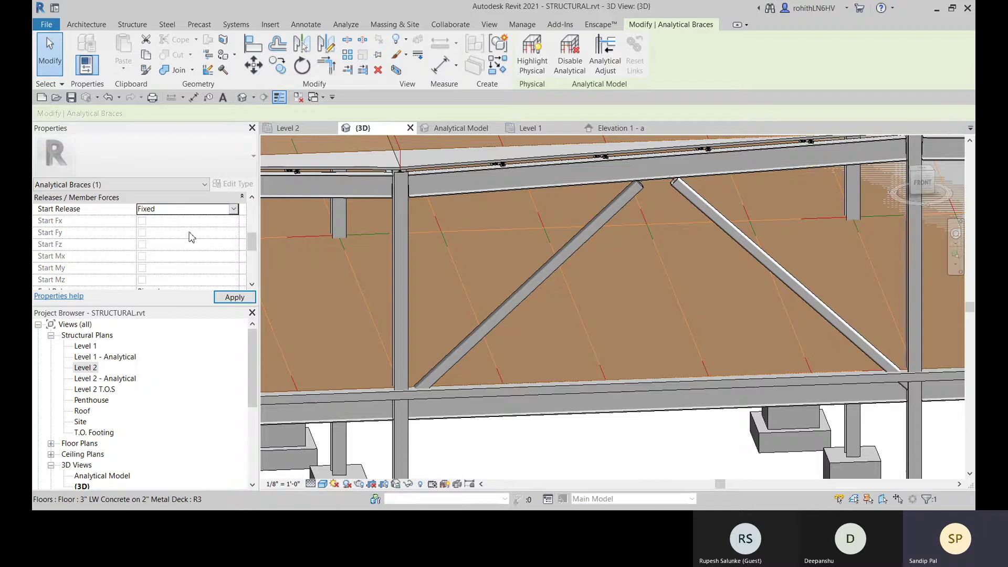
scroll(143, 258, down, 3)
scroll(151, 239, up, 3)
key(Escape)
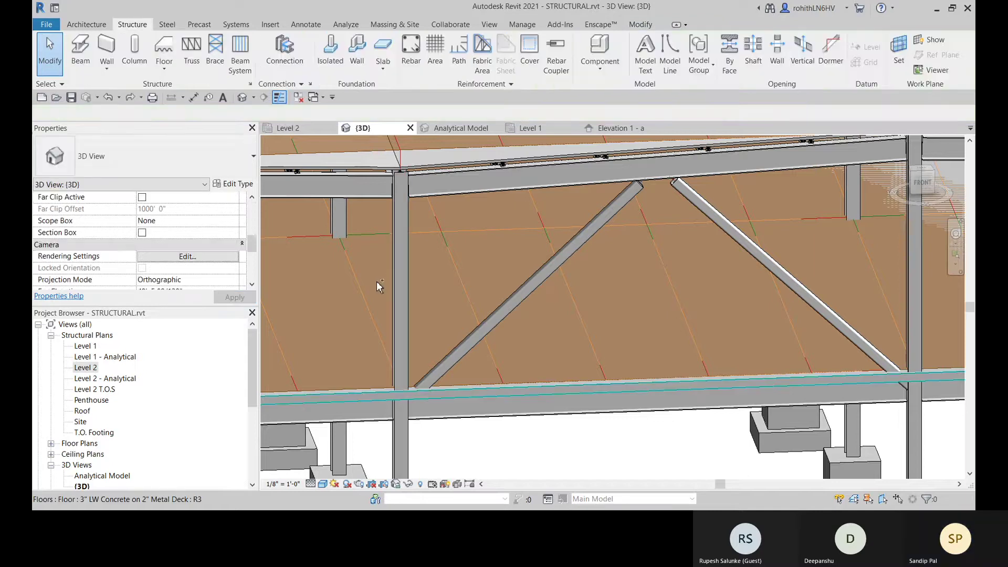
Step: Select the left-hand analytical brace, check its Start Release components, and set its End Release to Bending Moment
click(642, 189)
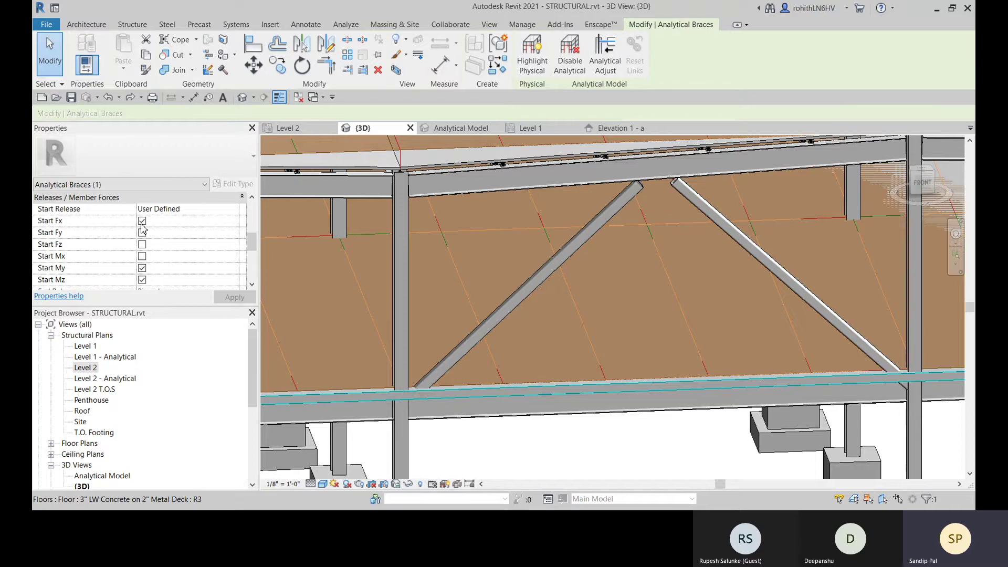
click(238, 211)
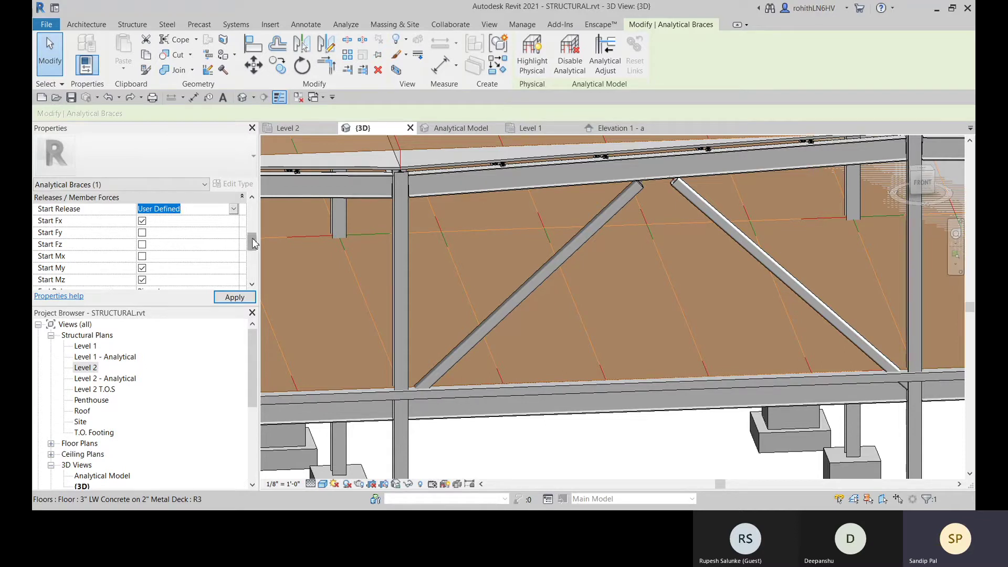
scroll(213, 273, down, 2)
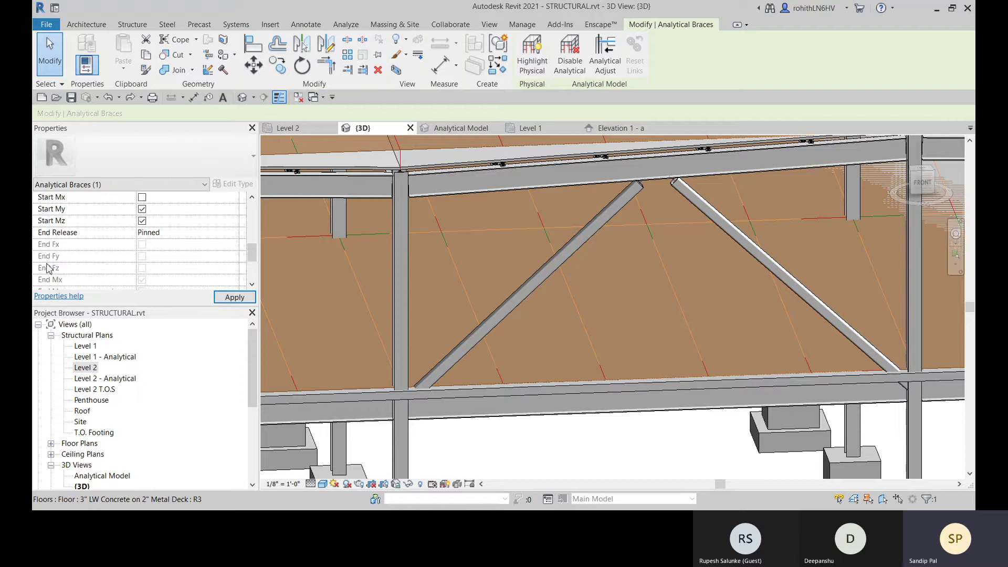
key(Return)
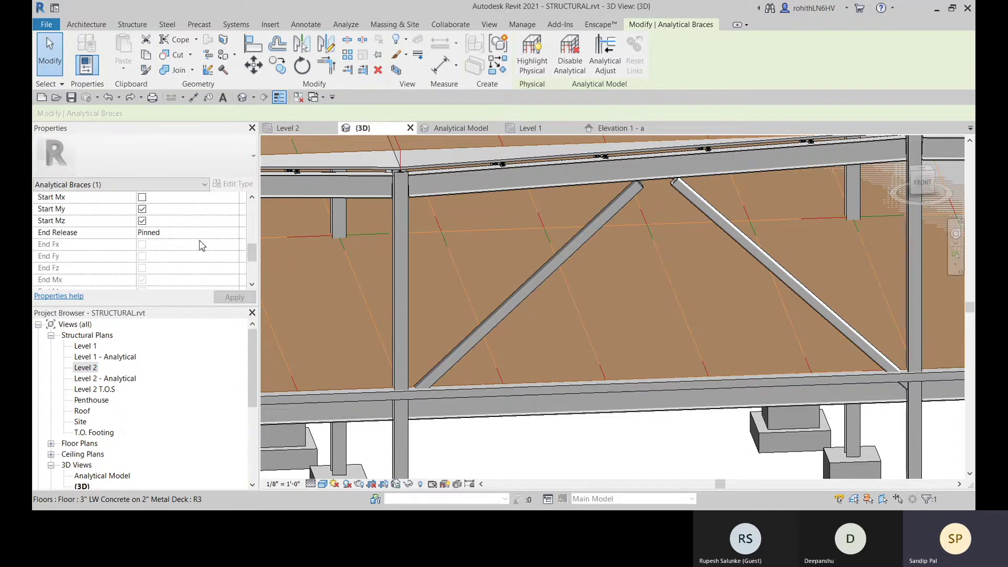
click(237, 235)
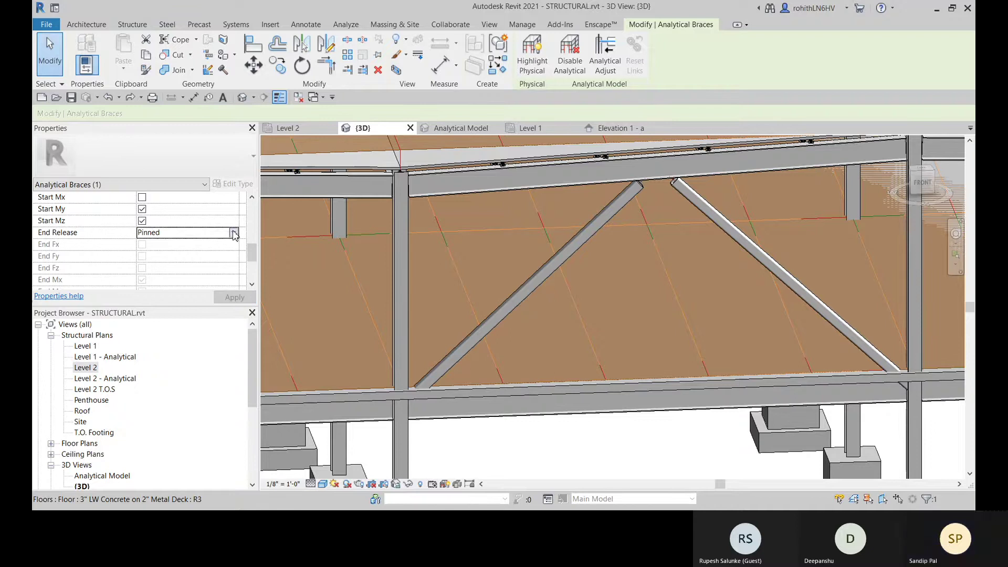
key(Up)
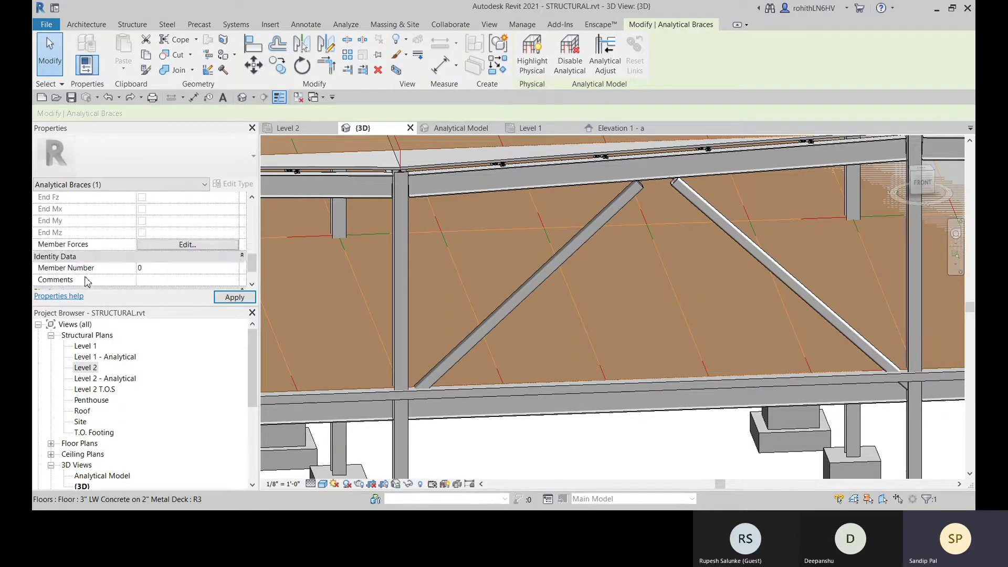
key(Down)
scroll(76, 287, down, 3)
scroll(176, 236, up, 3)
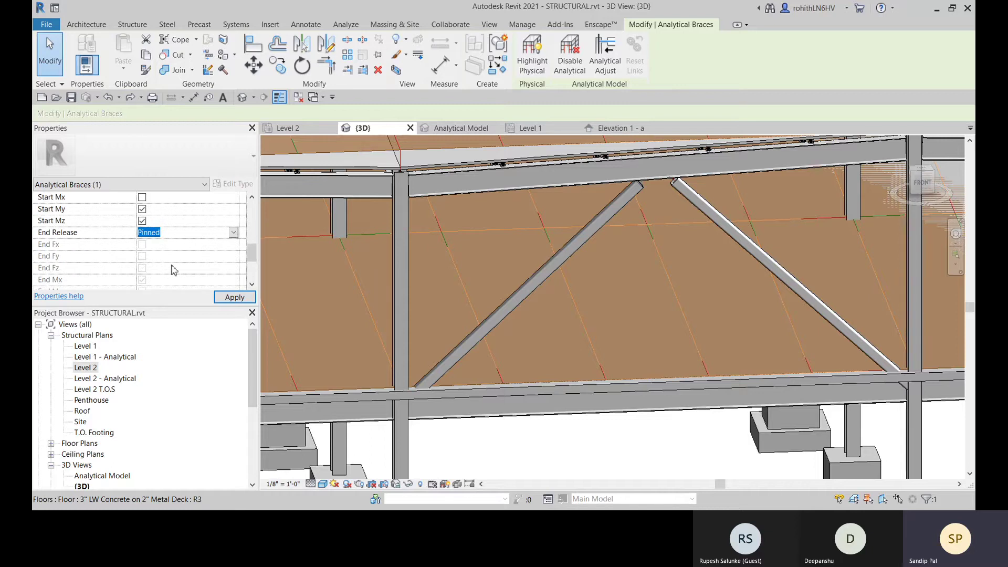
key(Down)
key(Return)
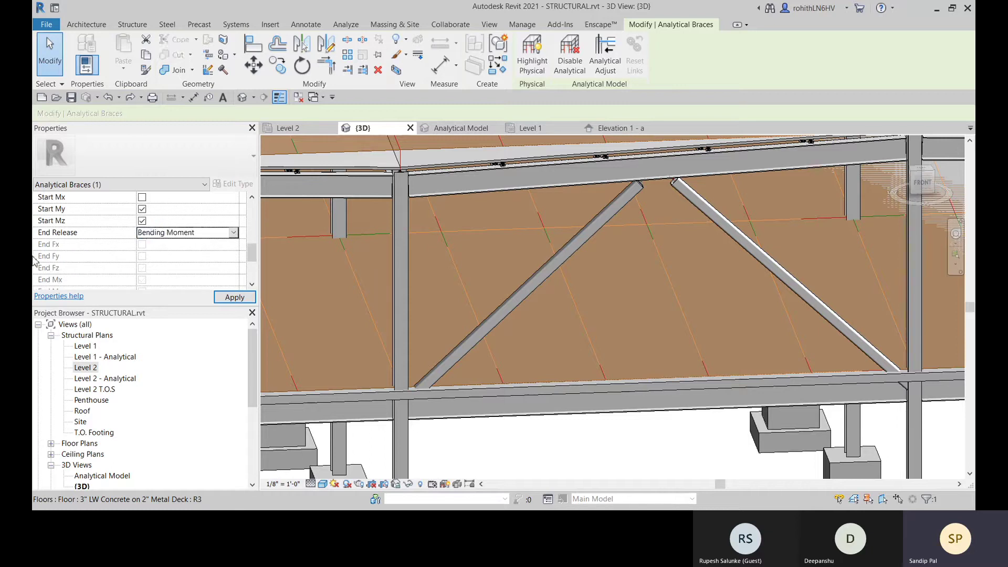
Step: Set the Start Release of the selected analytical brace to Fixed
scroll(178, 263, down, 2)
scroll(177, 233, up, 4)
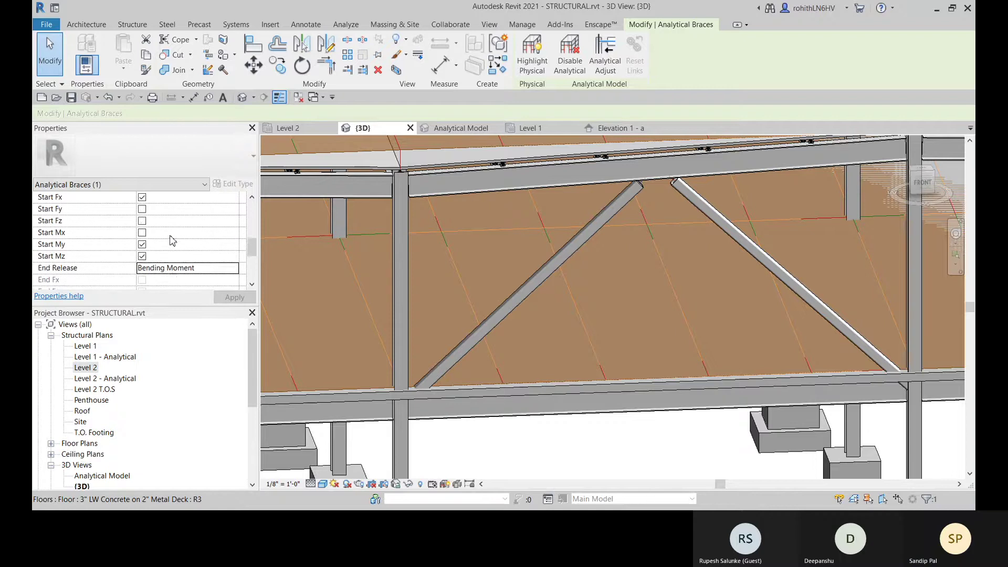
click(236, 211)
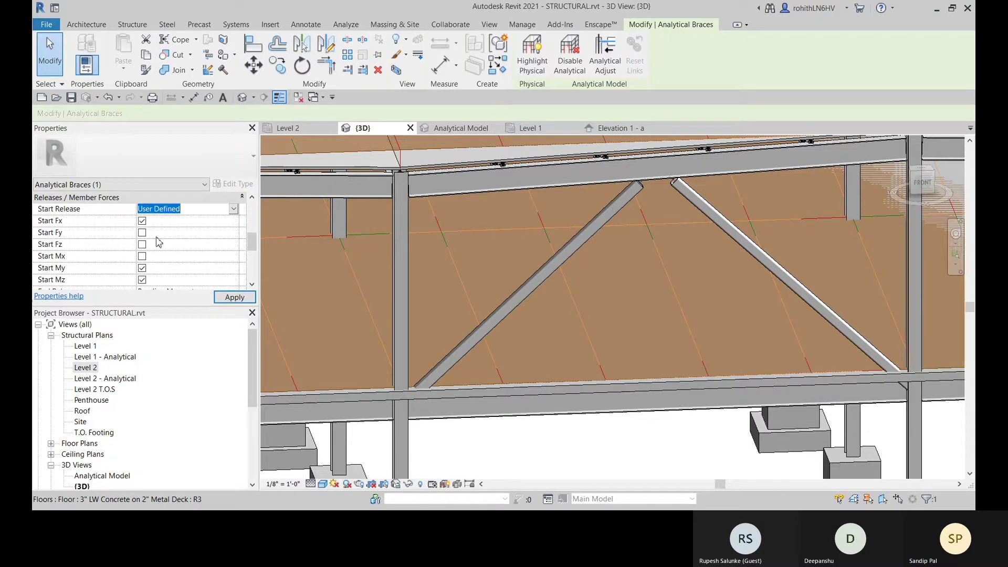
key(Up)
key(Up)
key(Up)
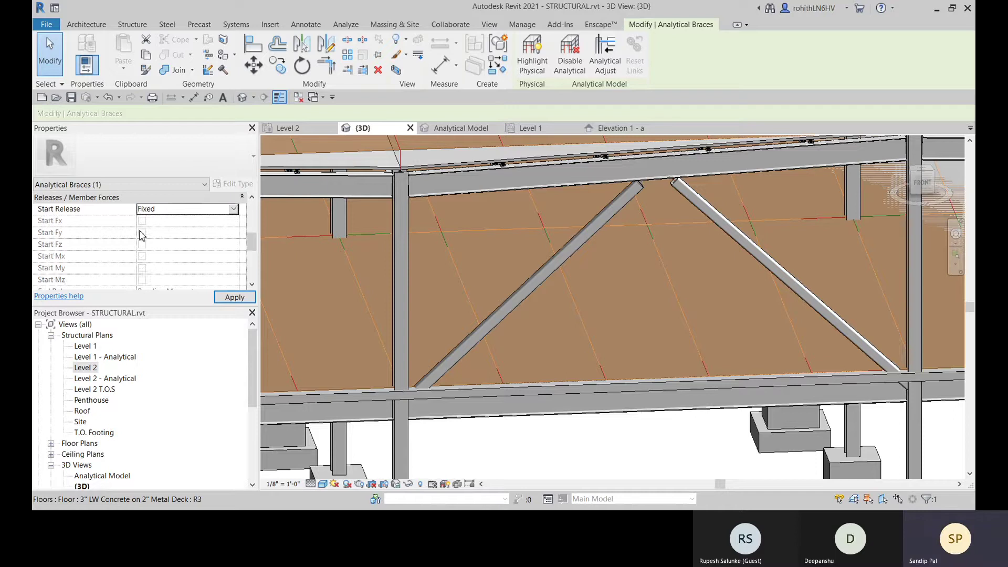
Step: Review the brace's end release components and its member end forces at both ends, along with its identity and phasing data
scroll(142, 235, down, 4)
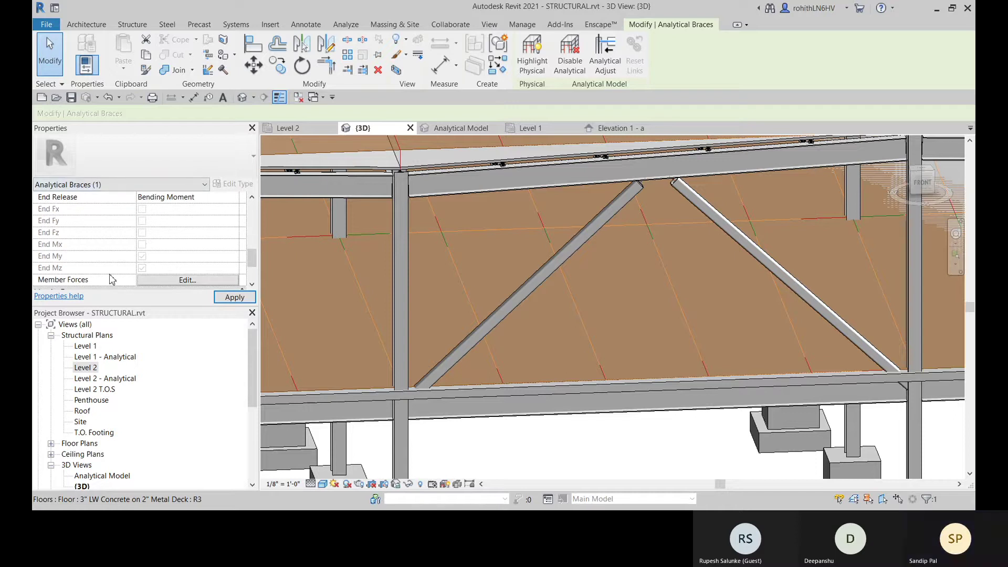
scroll(175, 288, down, 2)
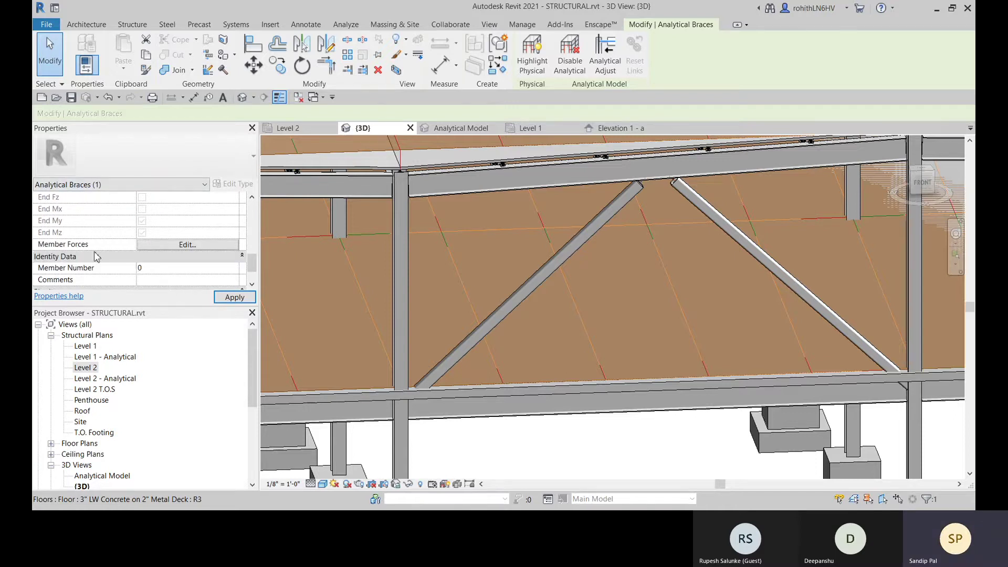
click(171, 245)
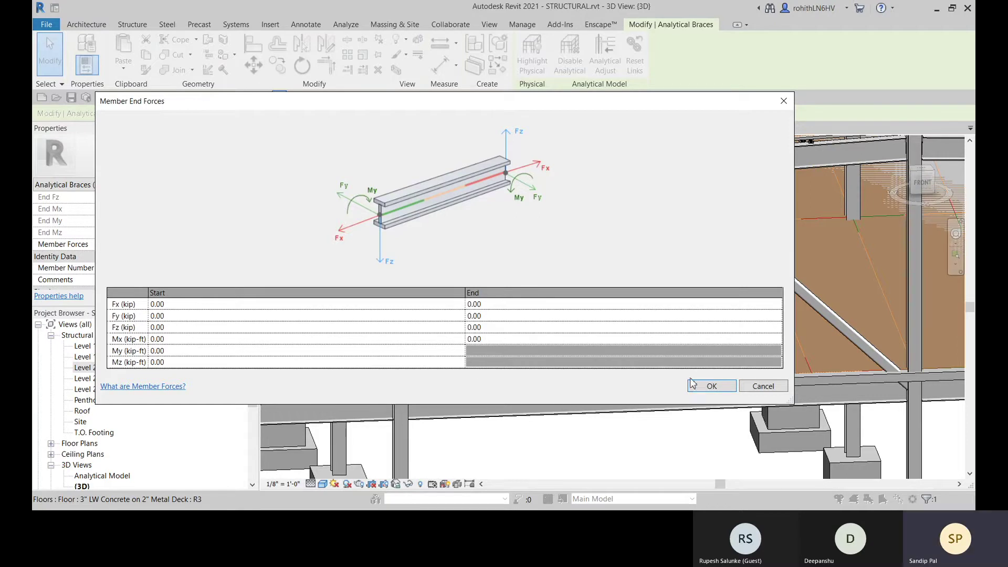
click(712, 386)
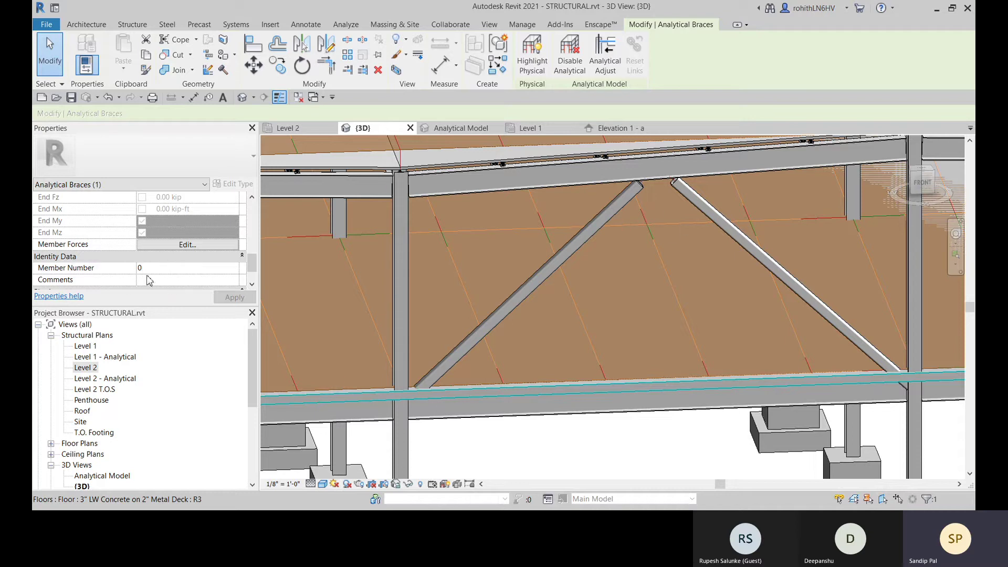
scroll(163, 278, down, 2)
Step: Switch to the Analytical Model 3D view, deselect the brace and examine the braces within the whole analytical structure
scroll(574, 241, down, 6)
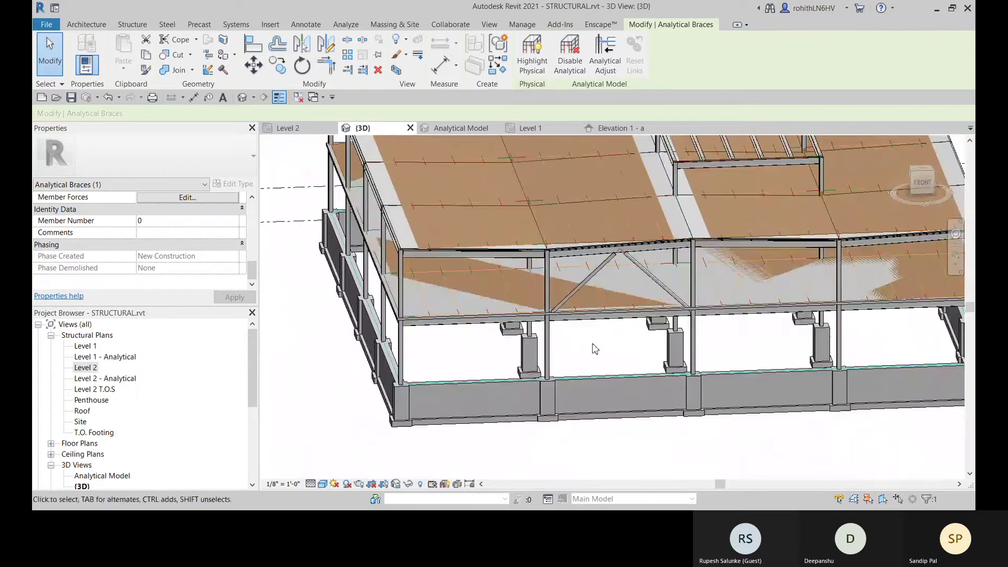
click(448, 129)
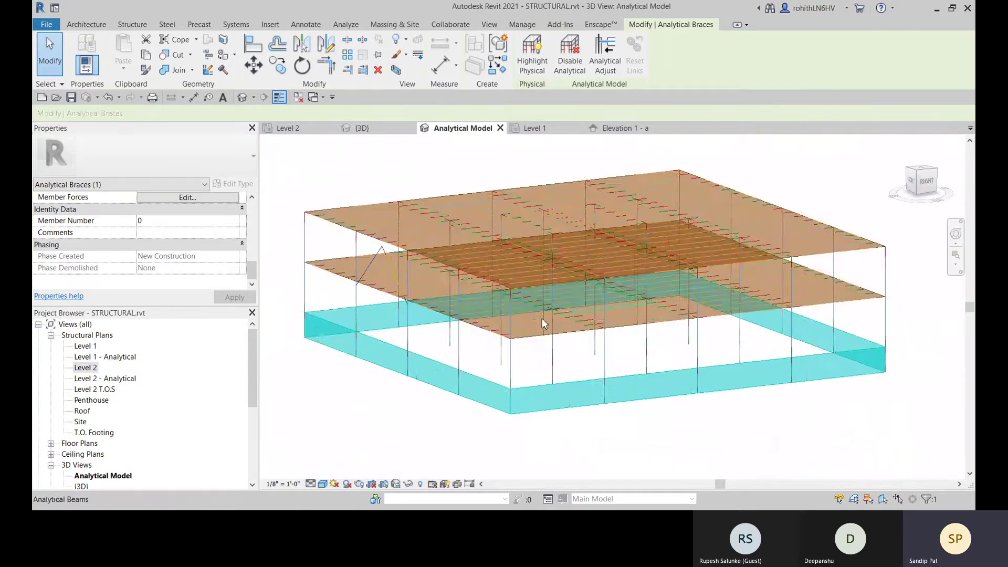
scroll(542, 318, down, 3)
middle_drag(435, 416, 463, 345)
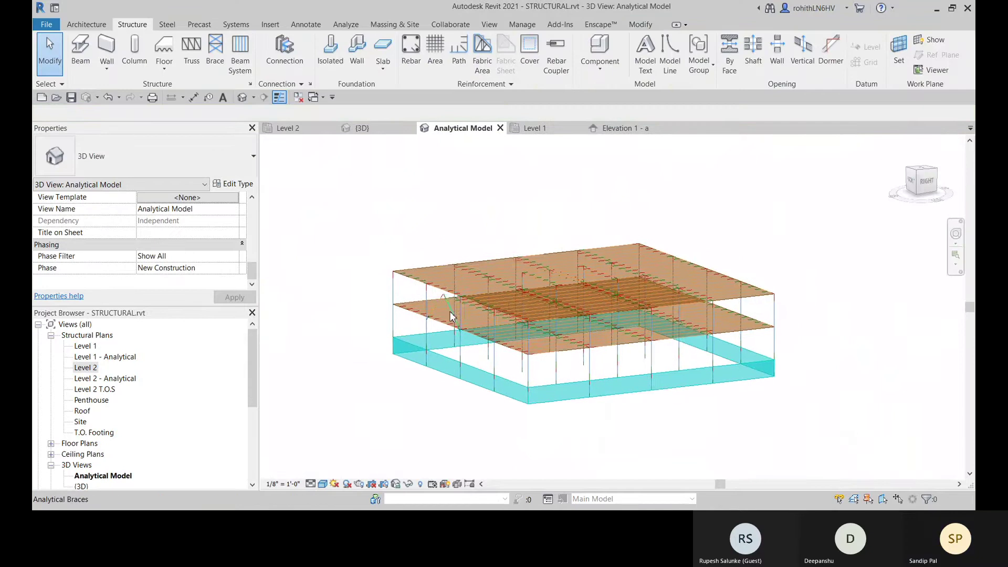
scroll(397, 236, up, 2)
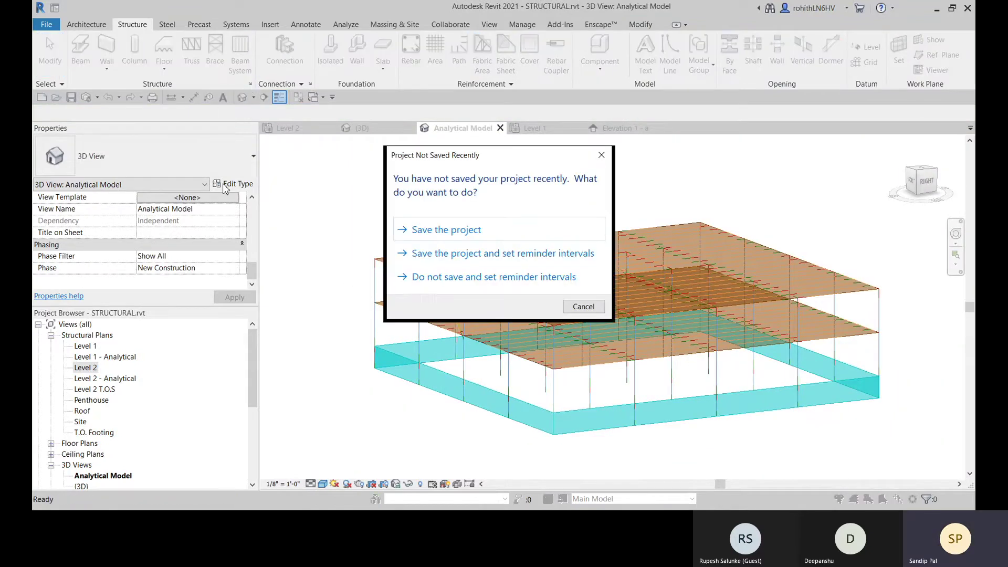
Step: Dismiss the save reminder, review the load combinations and load cases in the structural settings, and close the settings
click(602, 156)
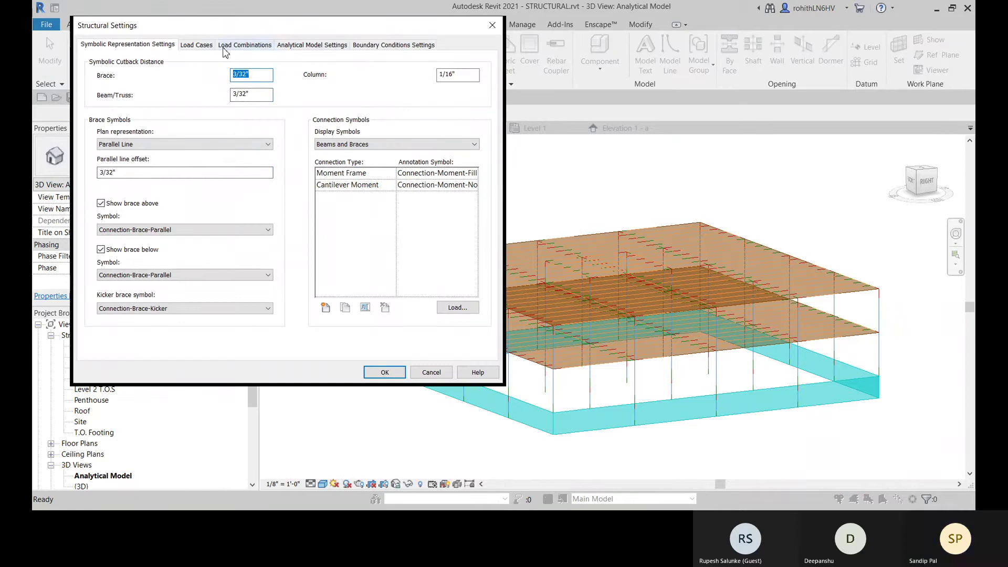
click(196, 46)
click(237, 46)
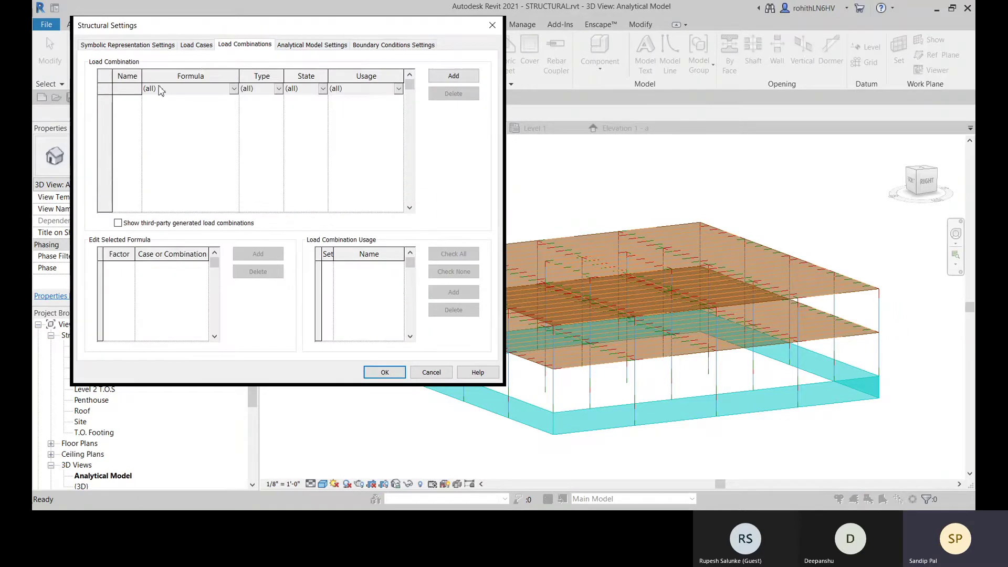
click(196, 46)
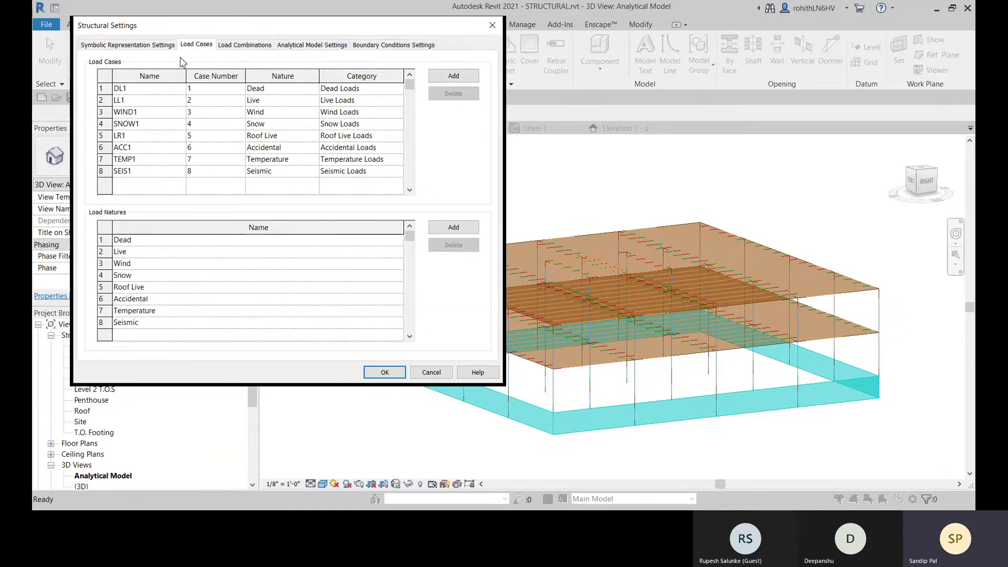
click(493, 25)
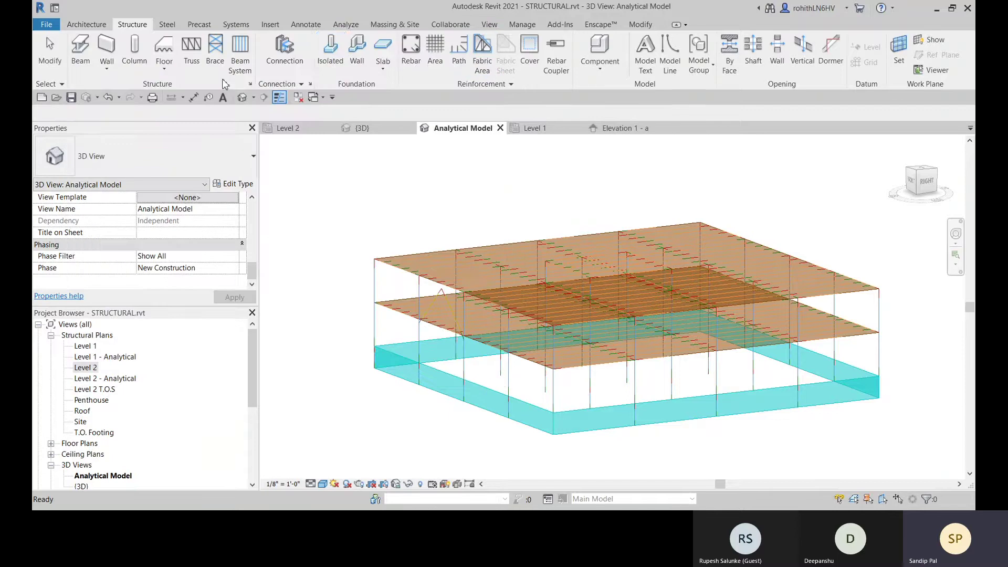
Step: Review the load cases, load combinations and boundary condition symbols from the analytical model tools, closing the settings after each look
click(343, 27)
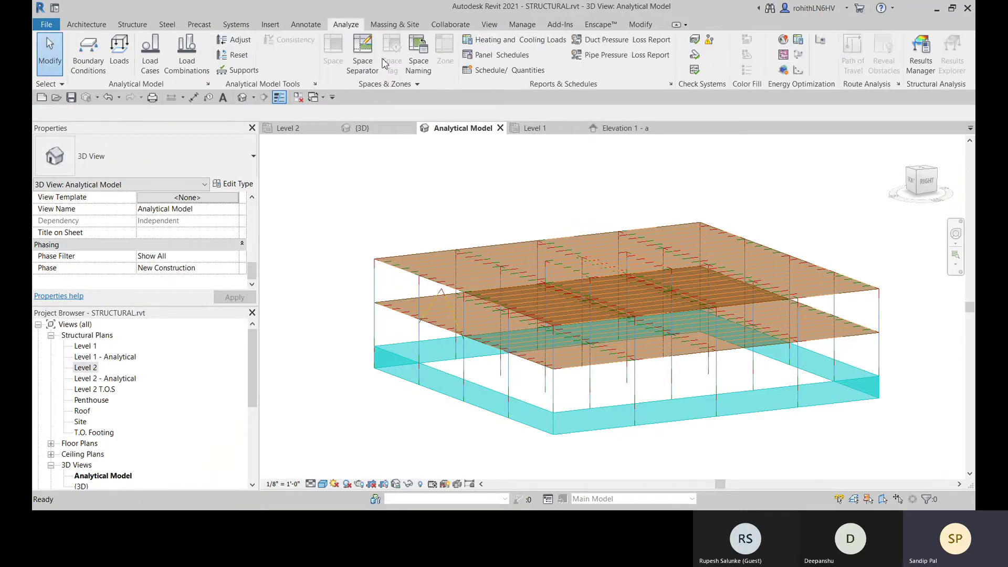
click(157, 75)
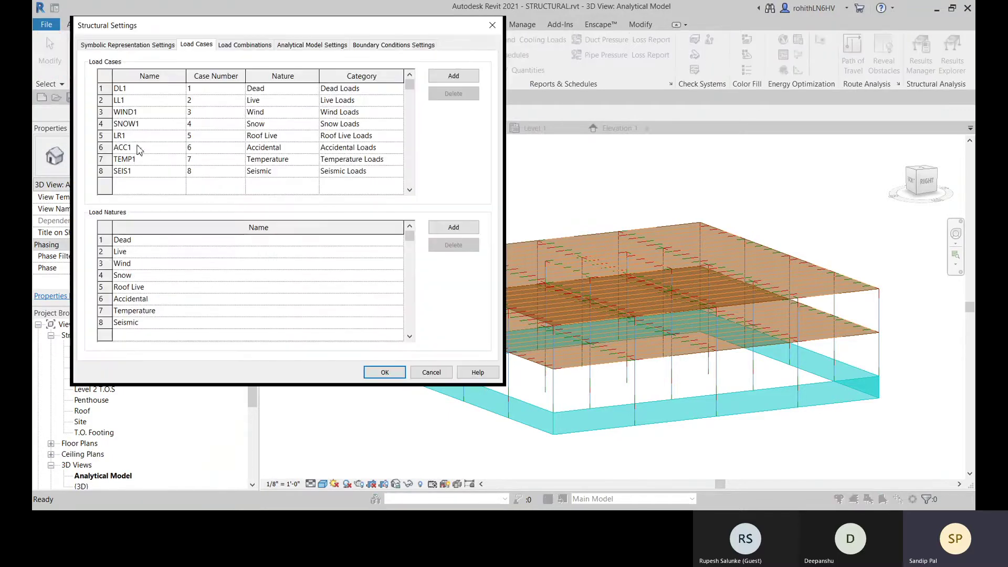
click(493, 25)
click(186, 58)
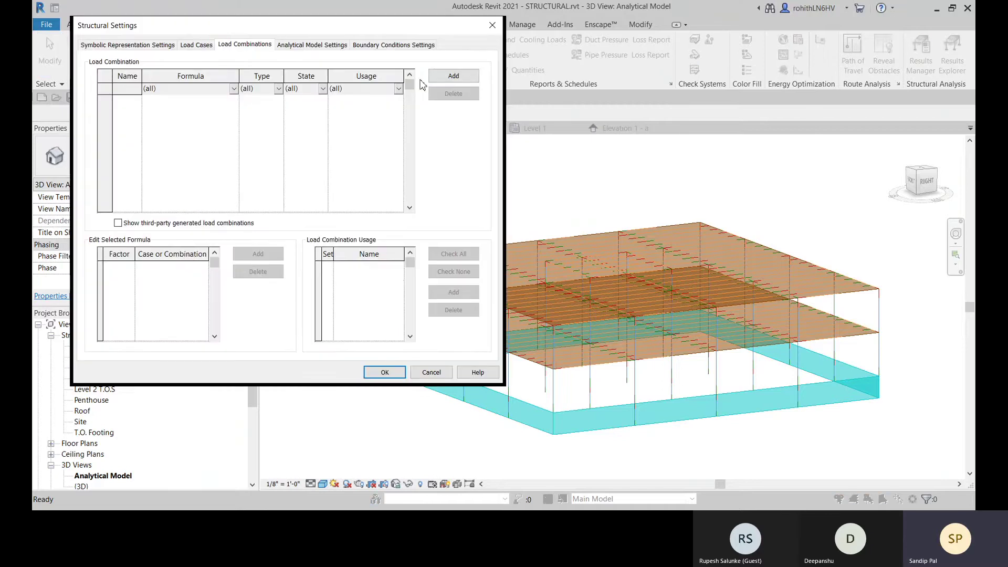
click(493, 25)
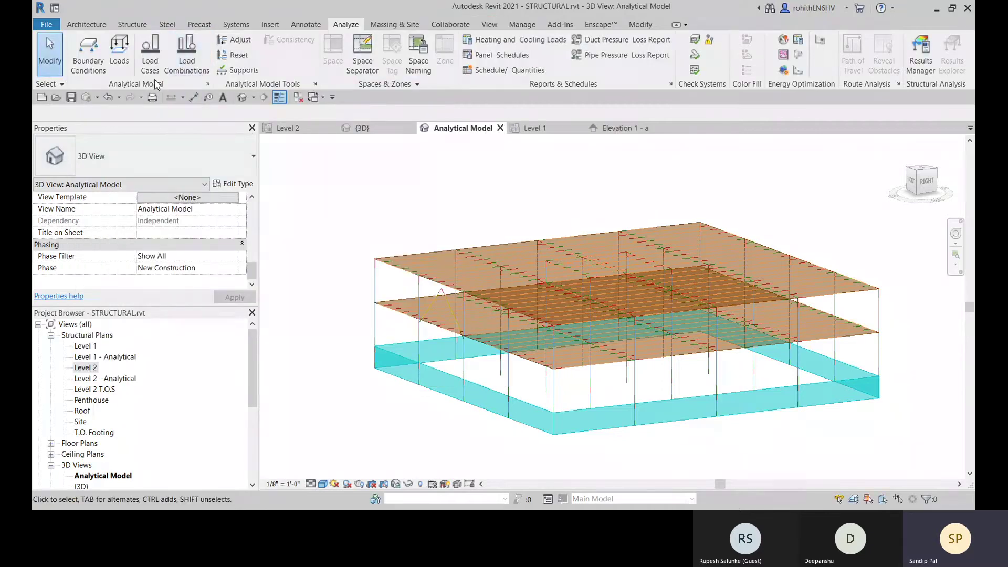
click(208, 85)
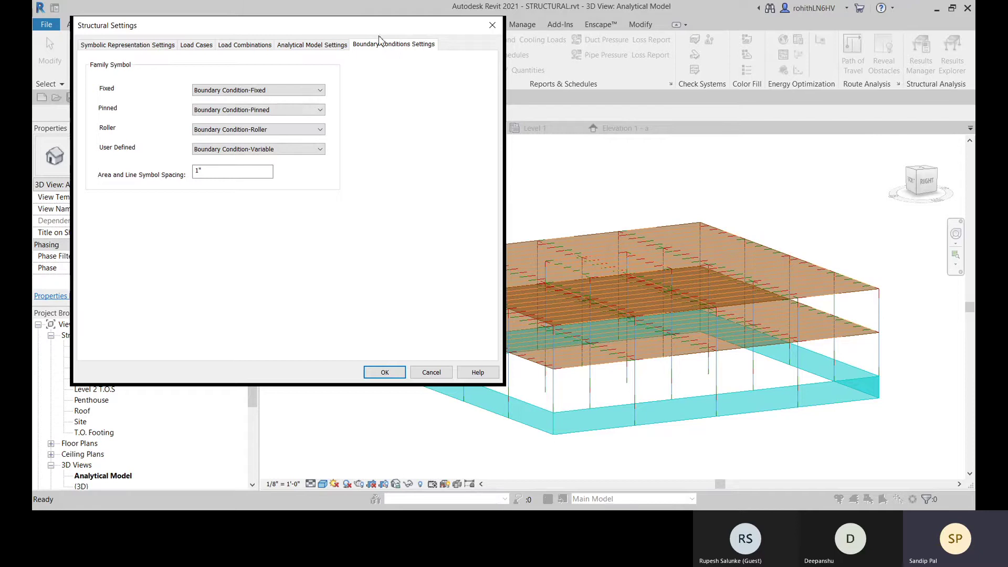
click(493, 25)
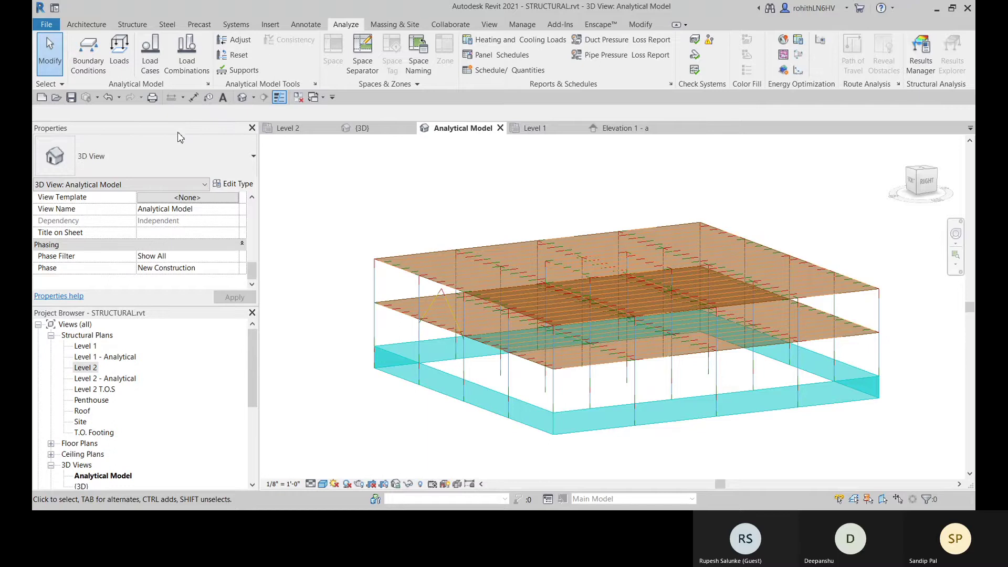
Step: Reopen the load cases and delete the SEIS1 load case
click(150, 55)
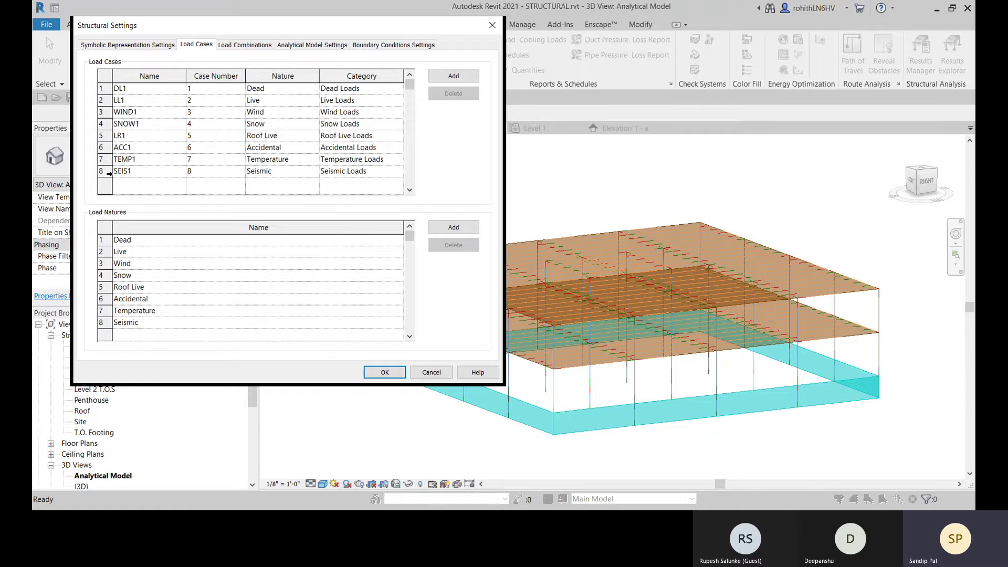
click(109, 174)
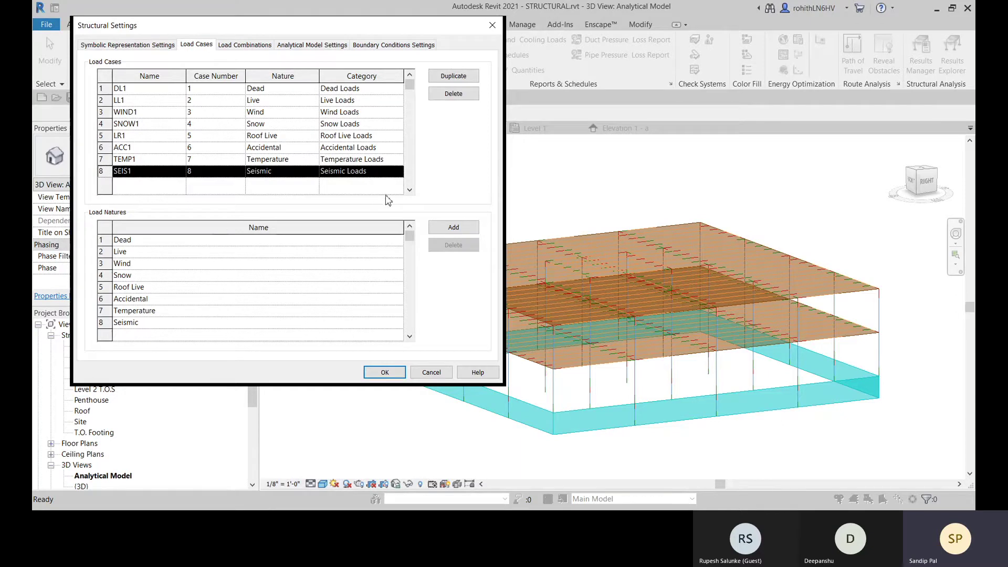
click(447, 97)
click(523, 284)
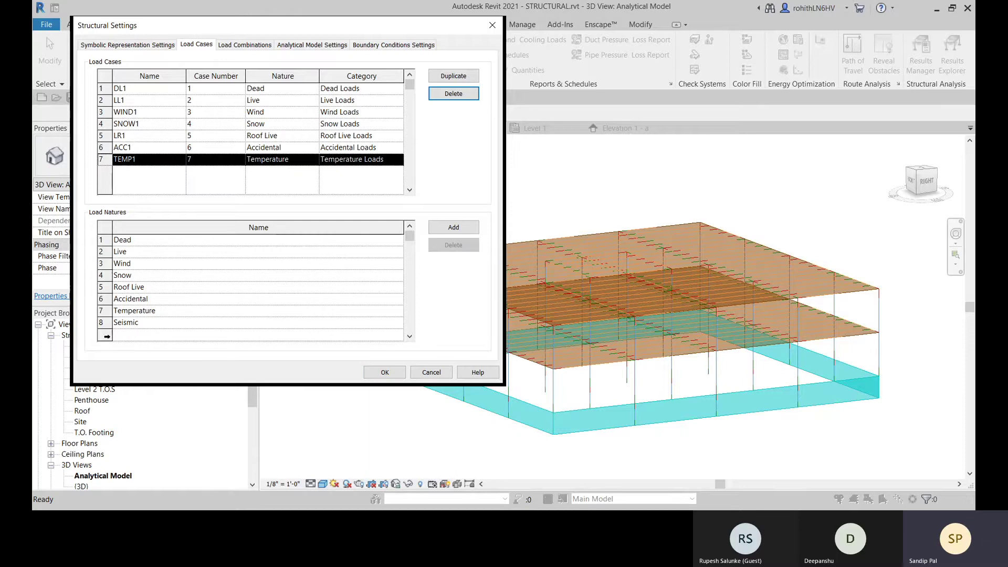
Step: Delete the Seismic load nature and select the Roof Live nature's name
click(105, 323)
click(447, 245)
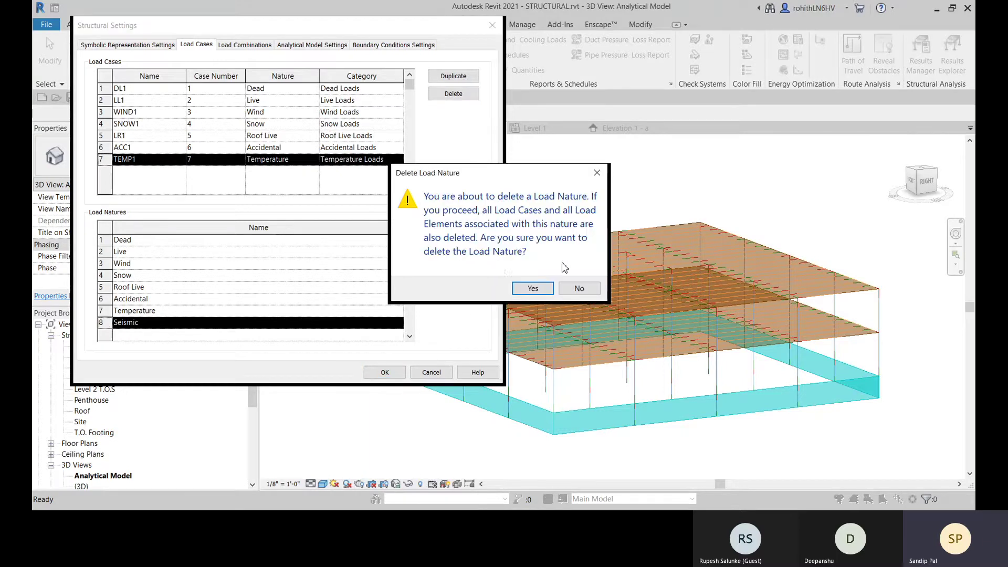
click(543, 289)
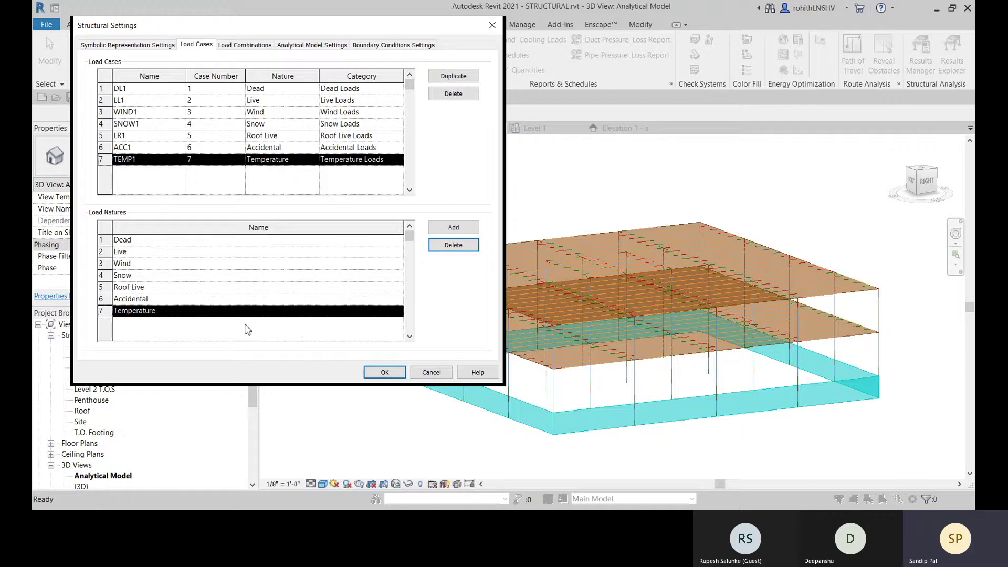
click(321, 288)
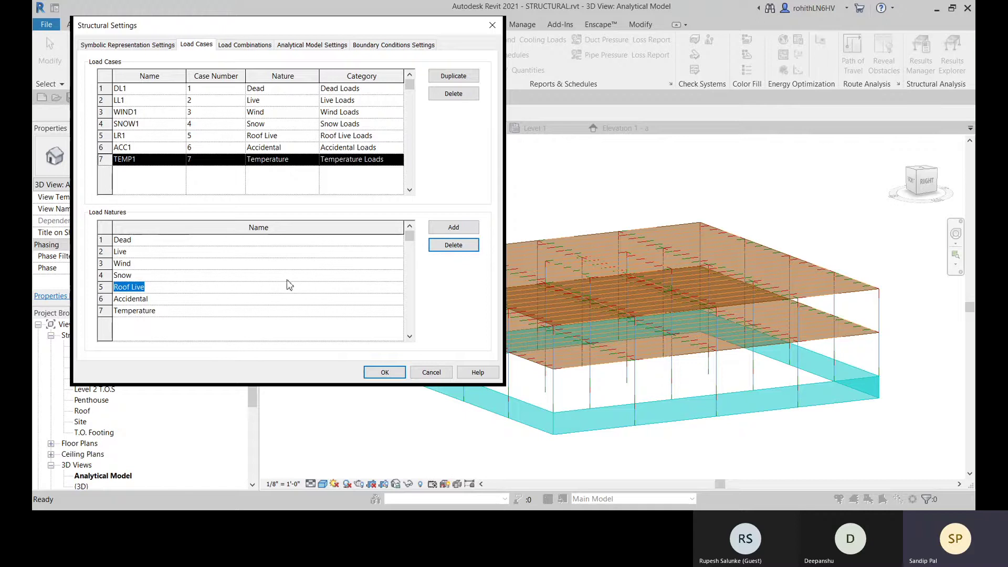
Step: Add a new load nature and name it Seismic
click(471, 231)
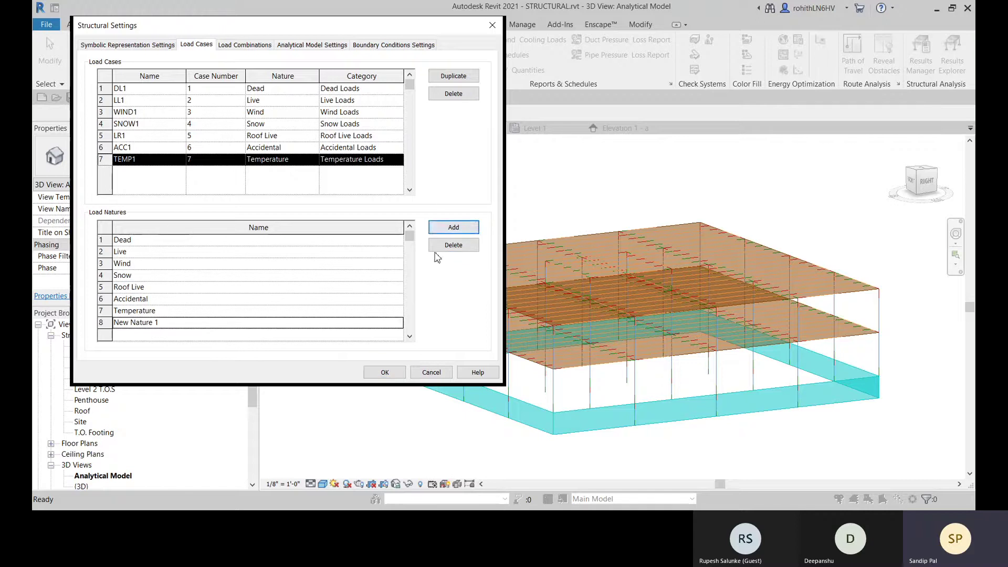
click(176, 325)
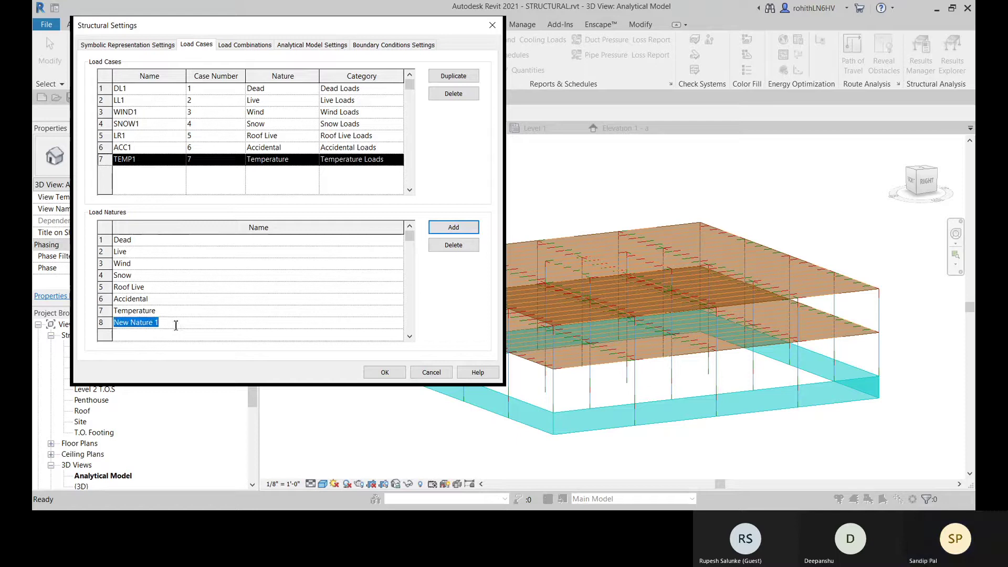
text(S)
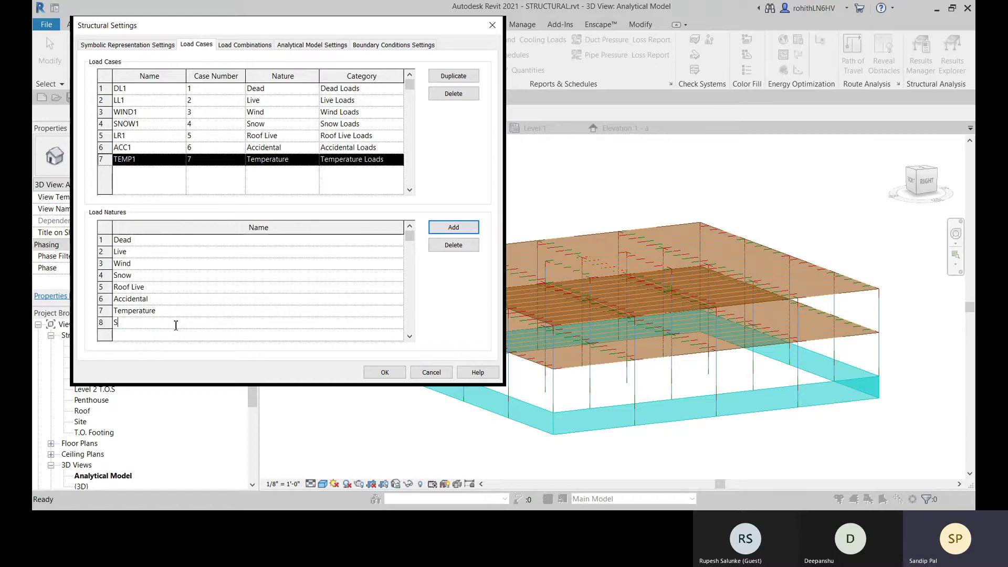
text(eismic)
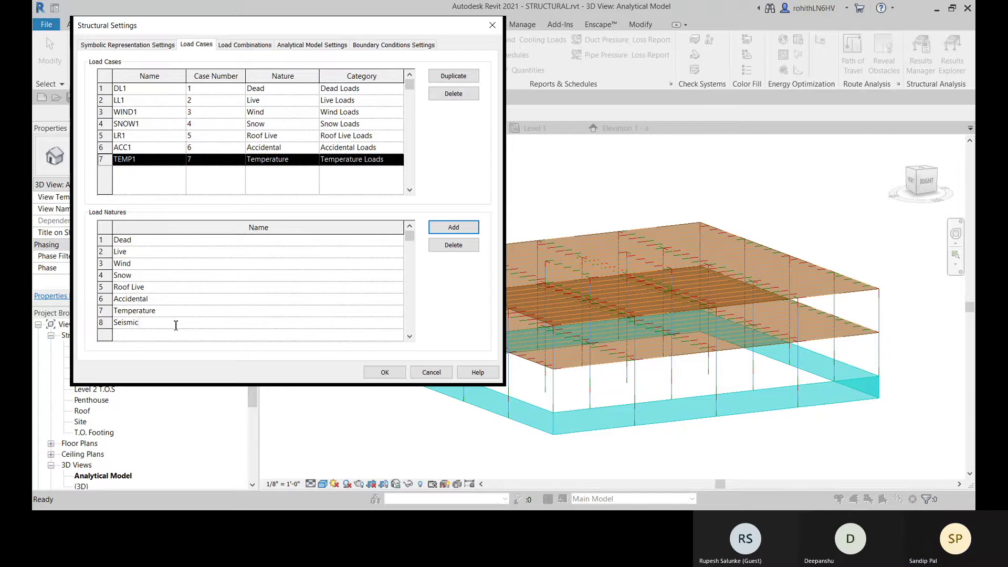
click(175, 312)
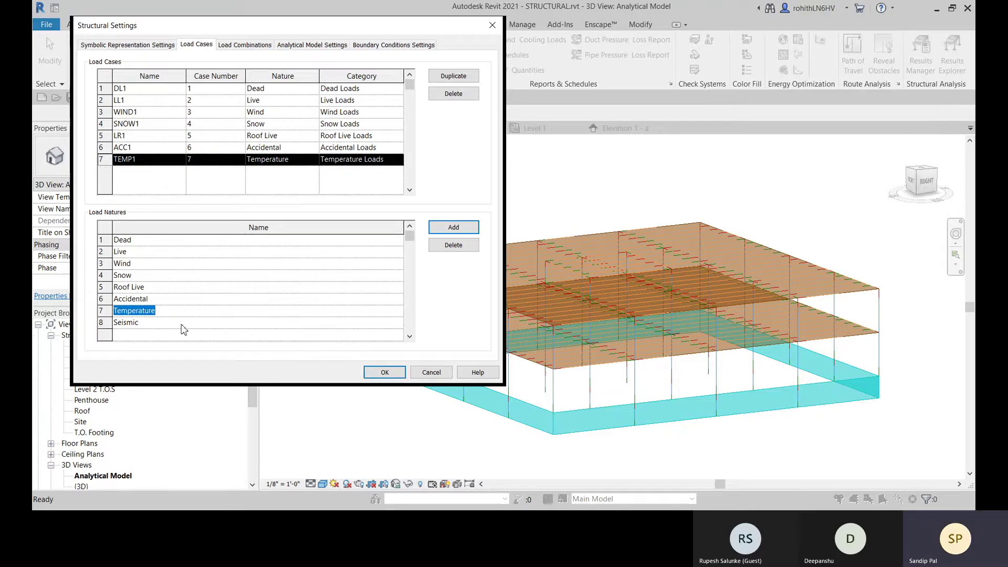
Step: Duplicate the TEMP1 load case and rename the copy SSM
click(140, 177)
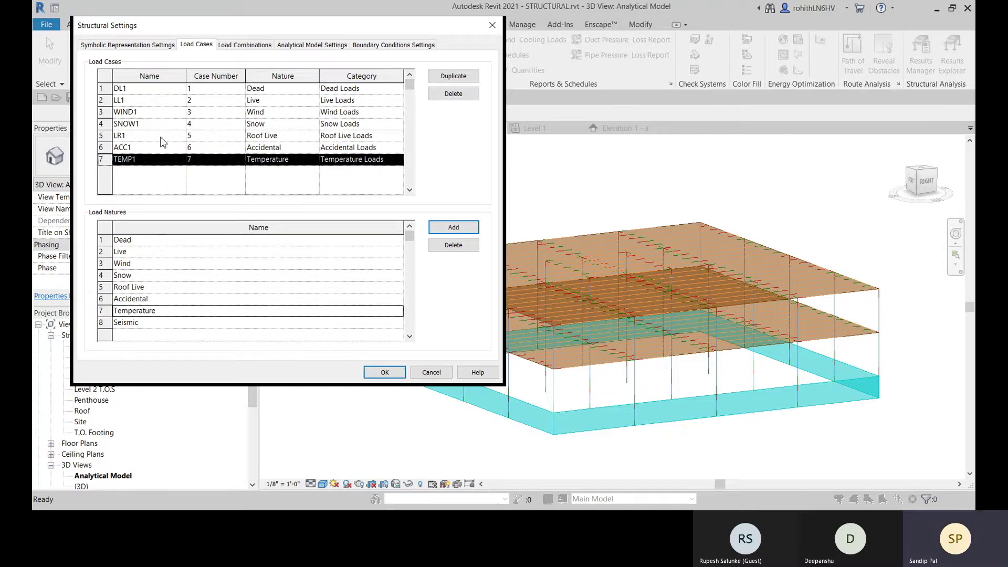
click(462, 76)
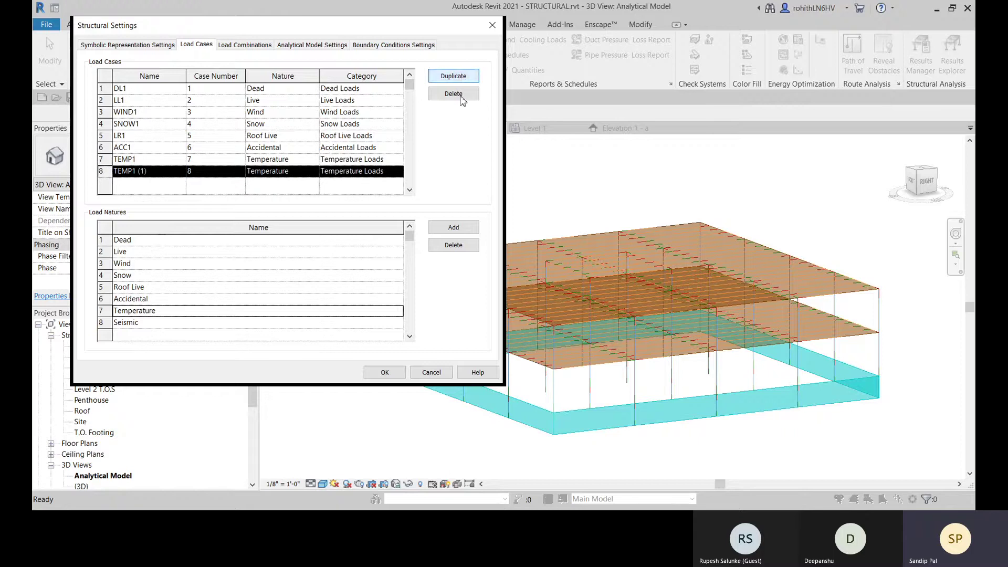
click(154, 179)
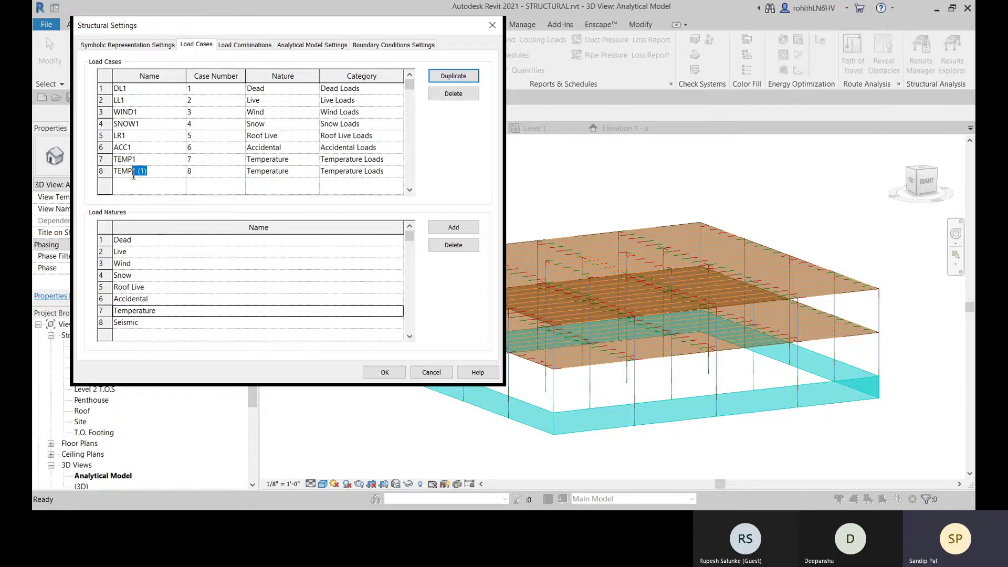
key(Return)
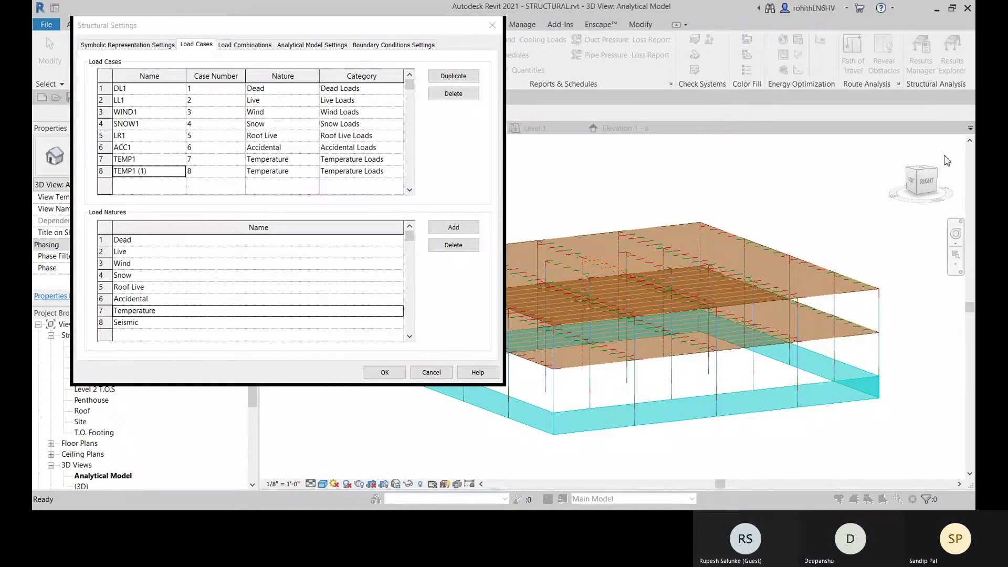
click(154, 172)
drag(153, 173, 75, 181)
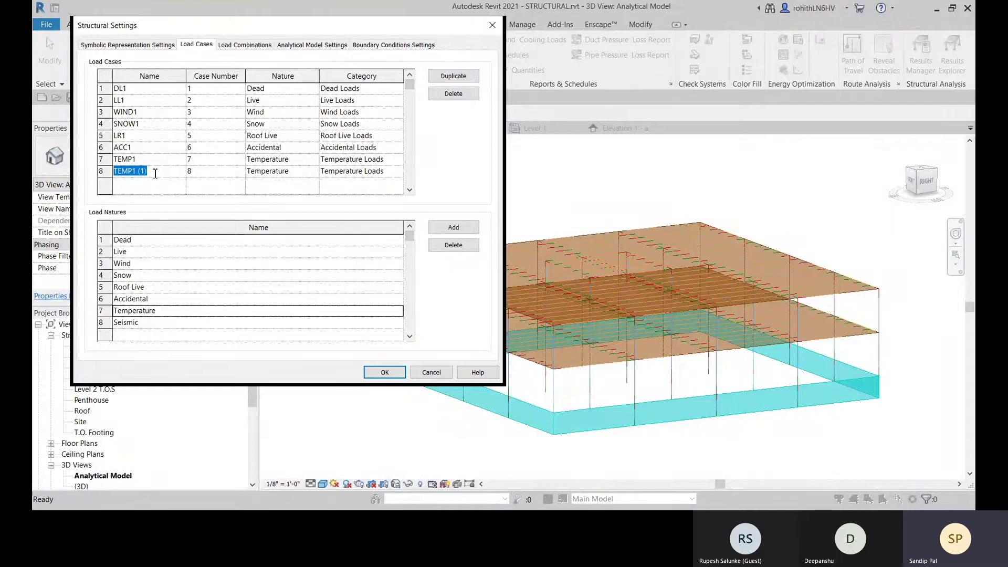
text(SSM)
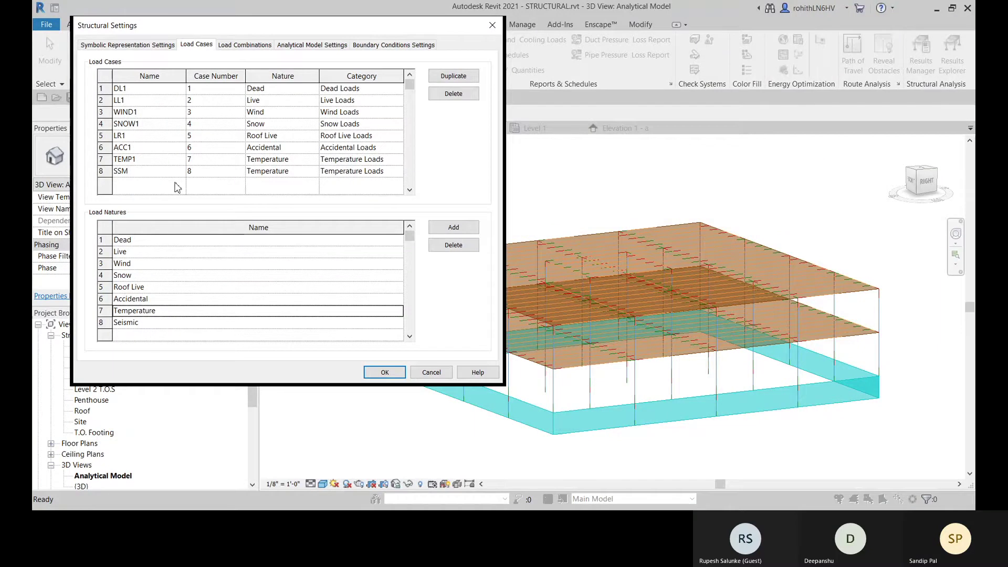
Step: Set the SSM load case's nature to Seismic and its category to Seismic Loads
click(312, 174)
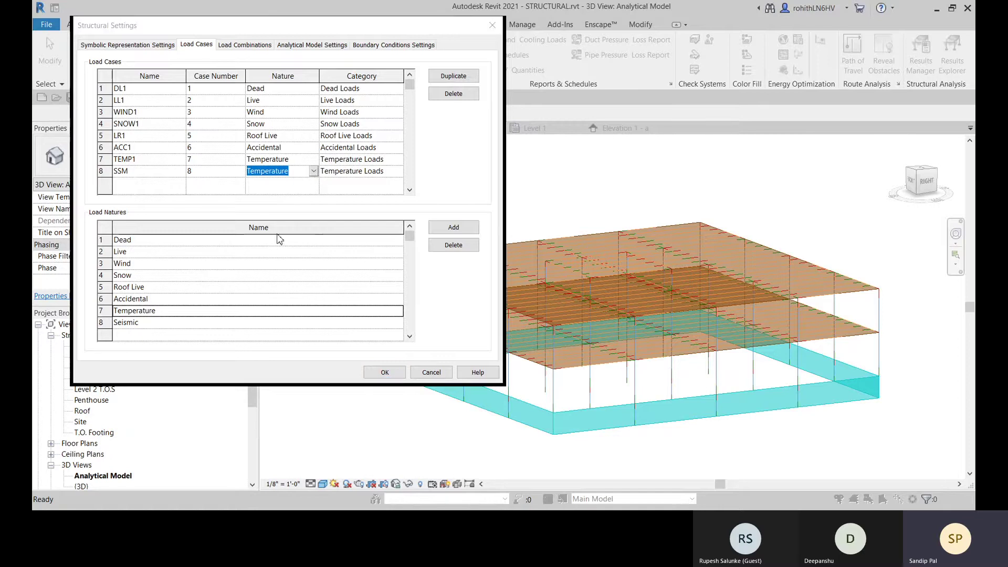
click(297, 177)
click(284, 205)
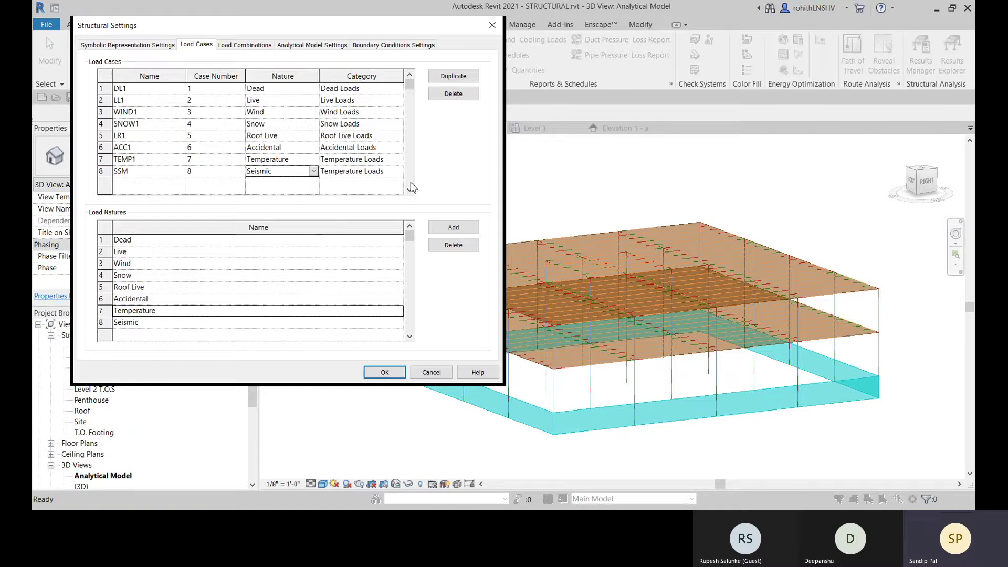
click(400, 175)
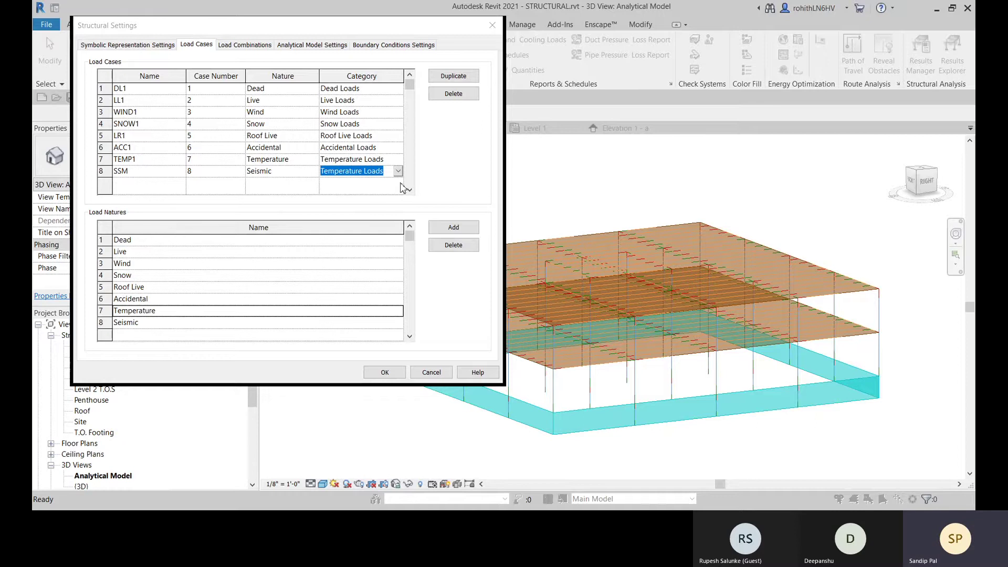
click(347, 218)
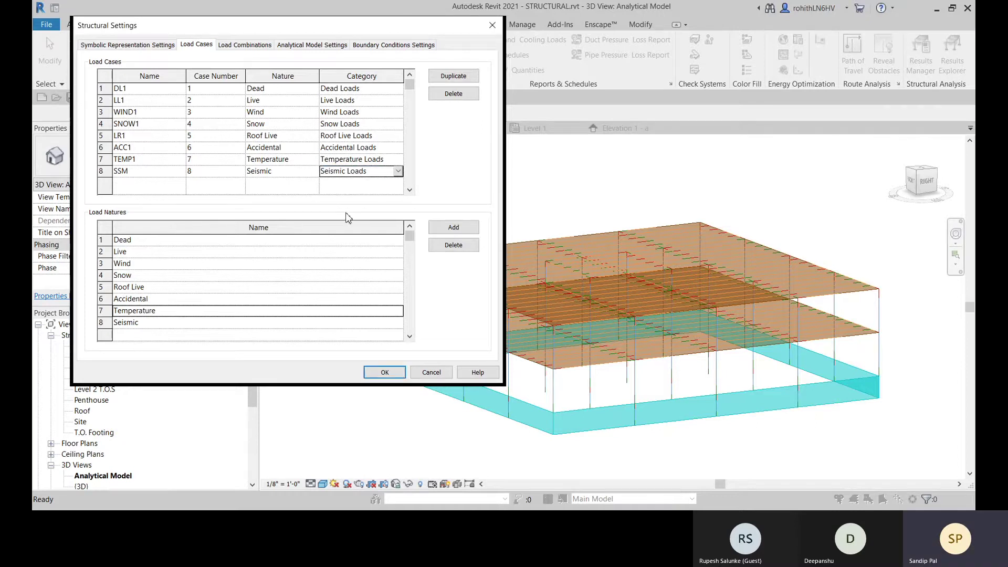
click(399, 171)
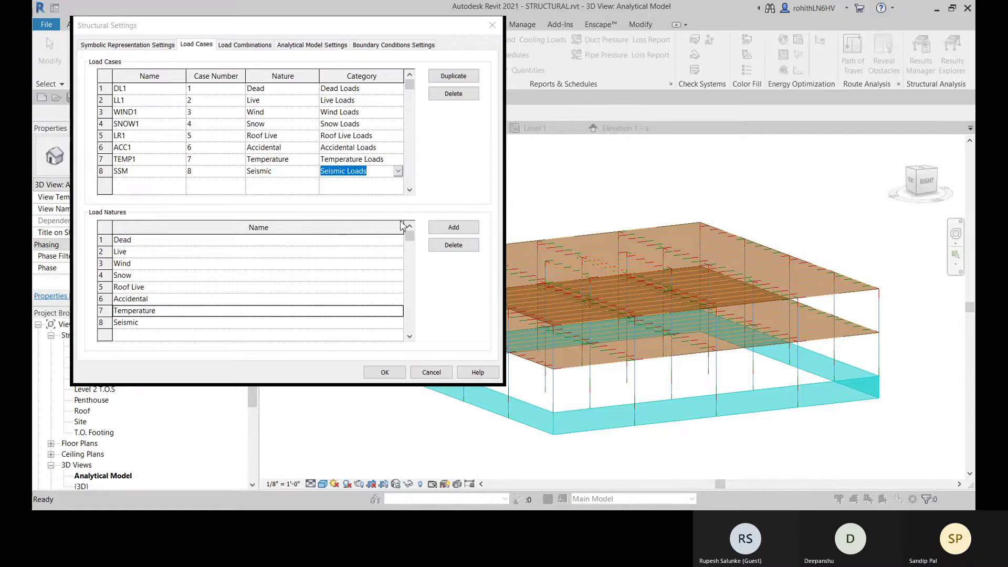
click(351, 218)
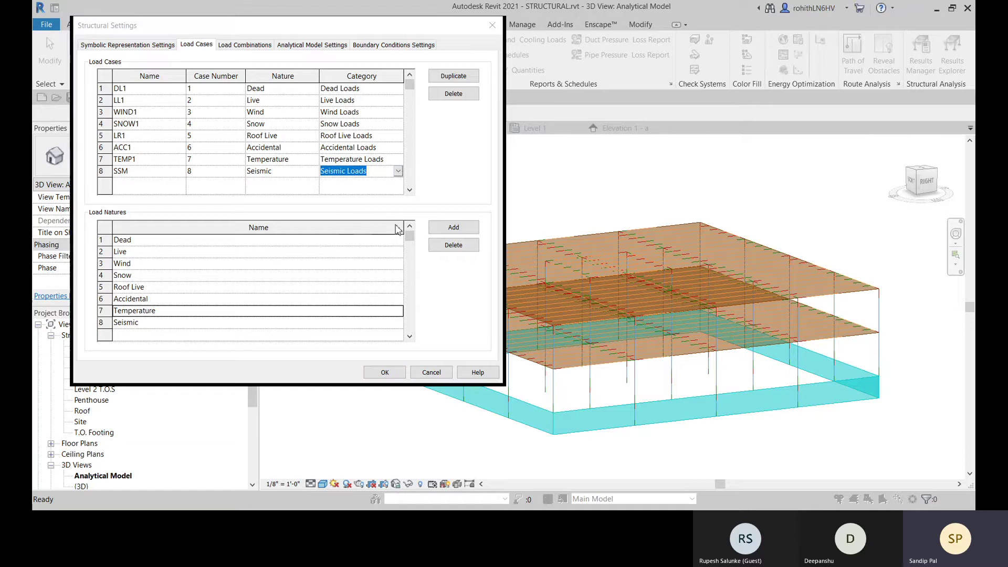
Step: Accept the load cases and load natures in the structural settings, including the seismic case SSM
click(296, 196)
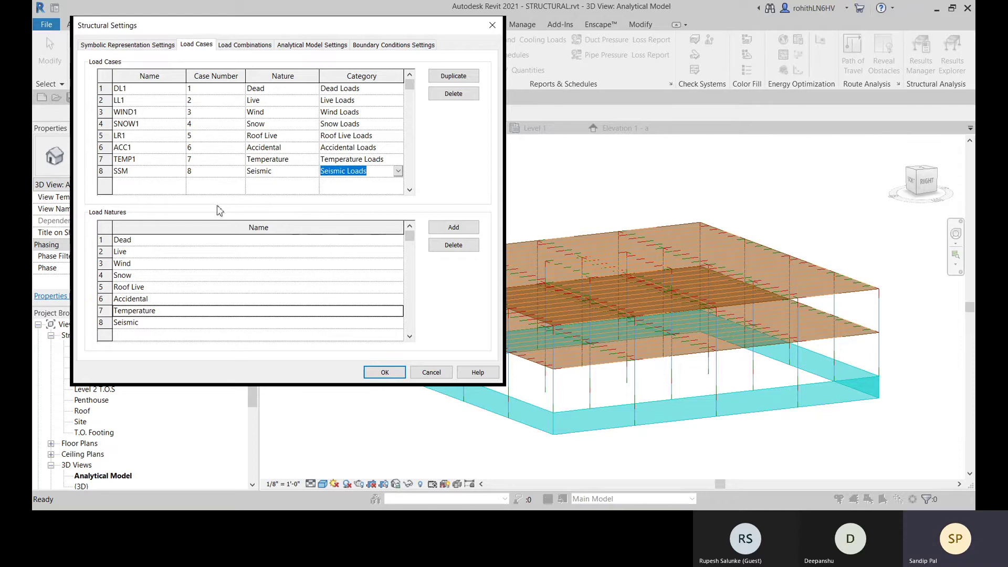
click(140, 184)
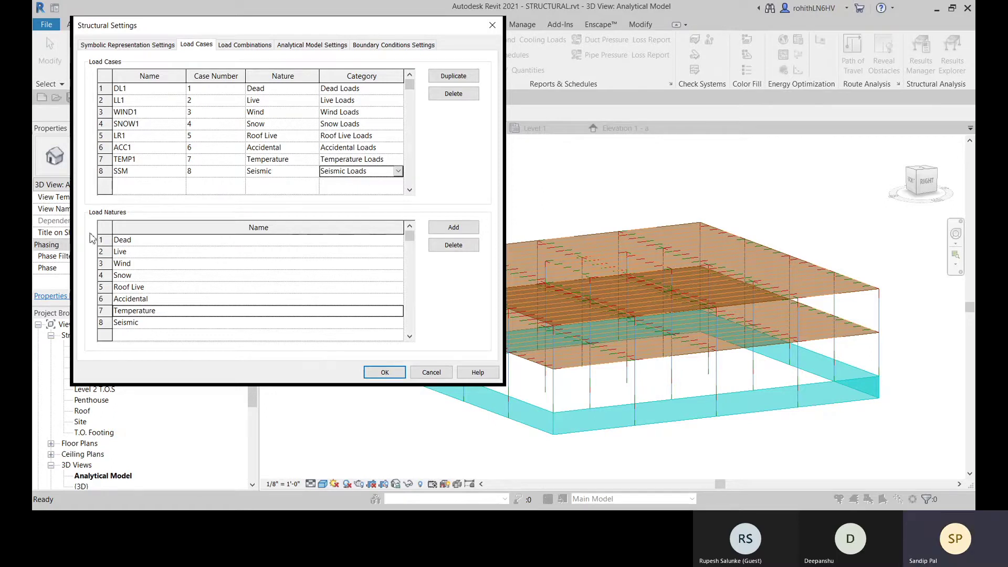
click(384, 372)
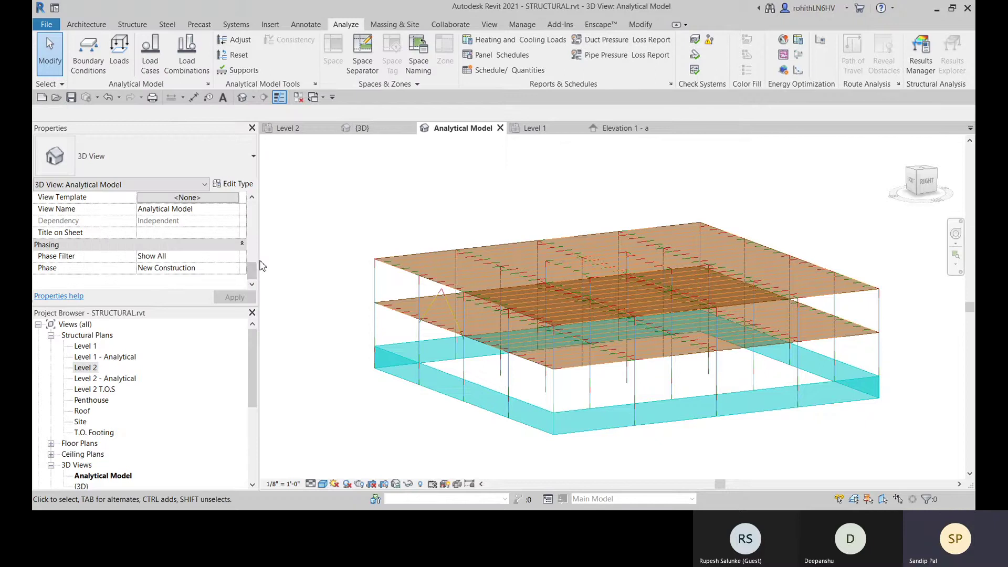
Step: Place a point load at the upper corner endpoint of the analytical foundation wall, on the Level 1 placement plane
click(120, 62)
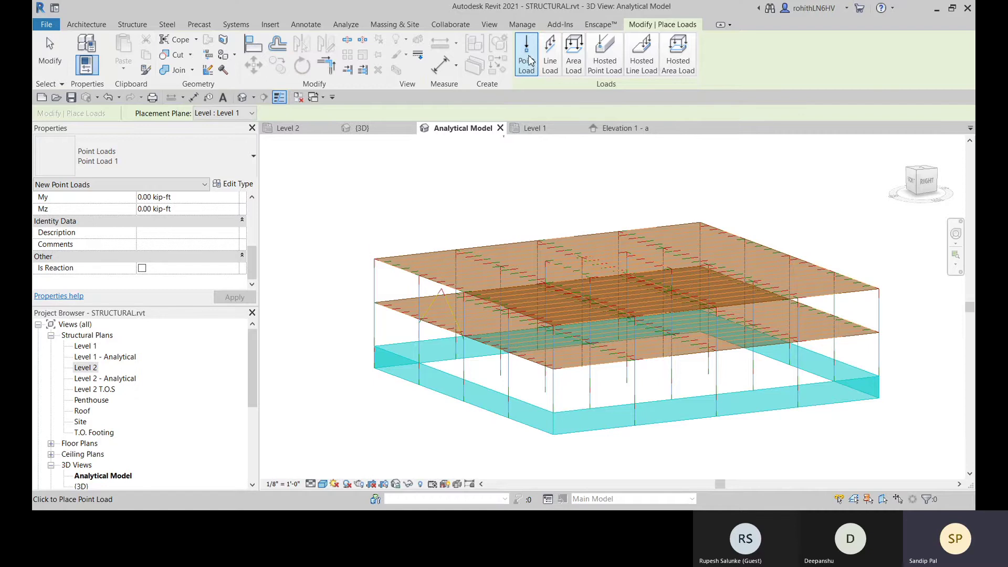
middle_drag(360, 290, 366, 297)
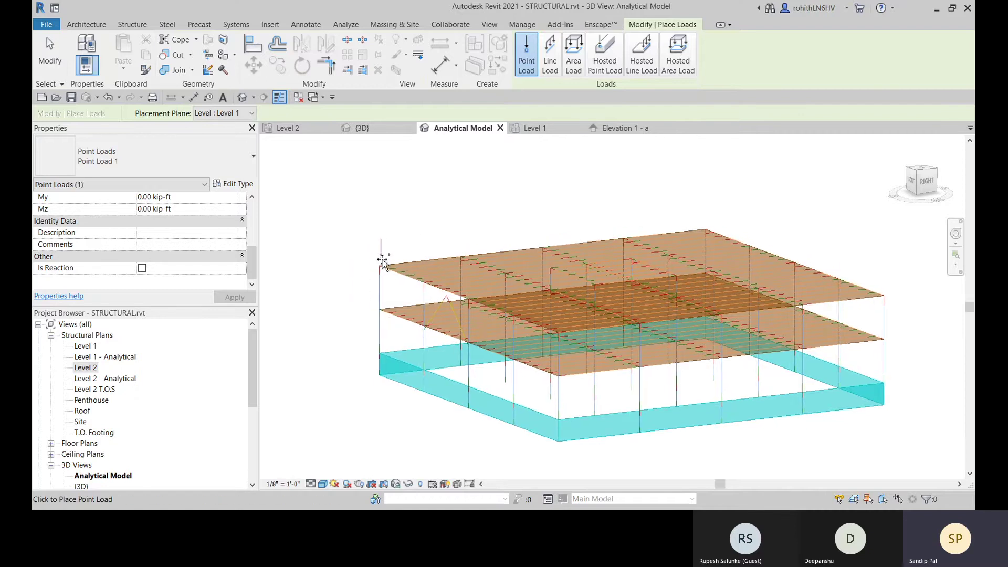
scroll(382, 270, up, 5)
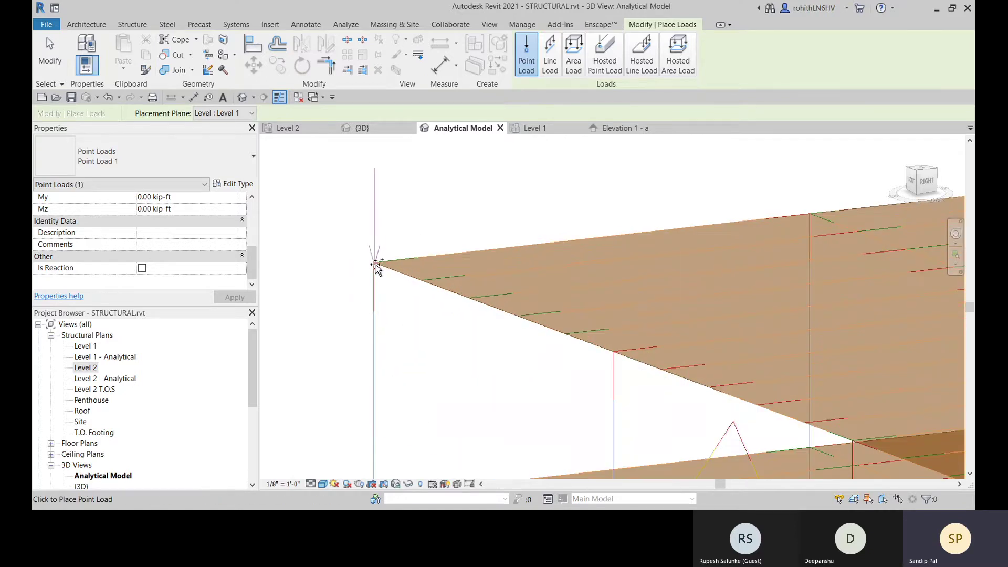
scroll(415, 282, down, 8)
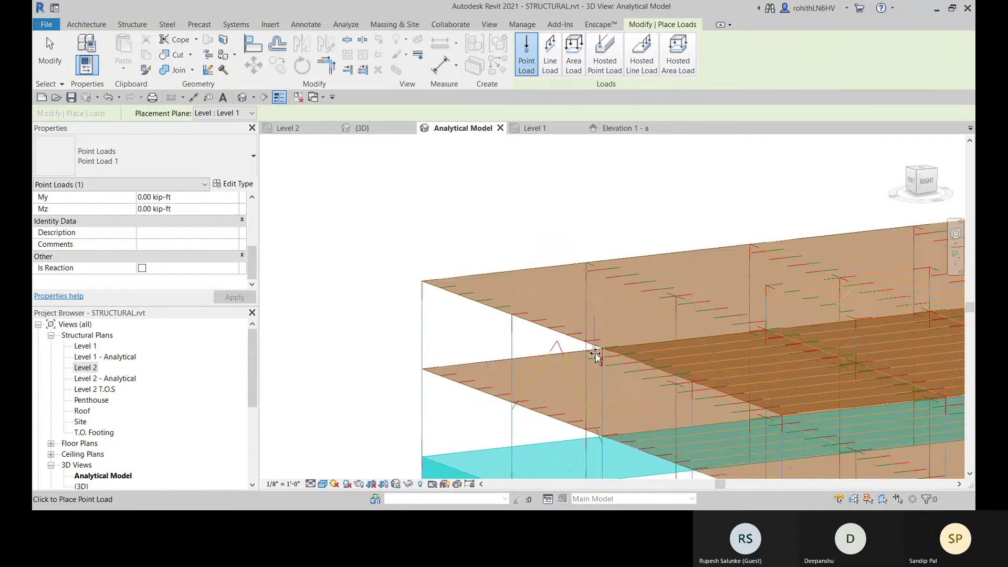
scroll(512, 405, up, 4)
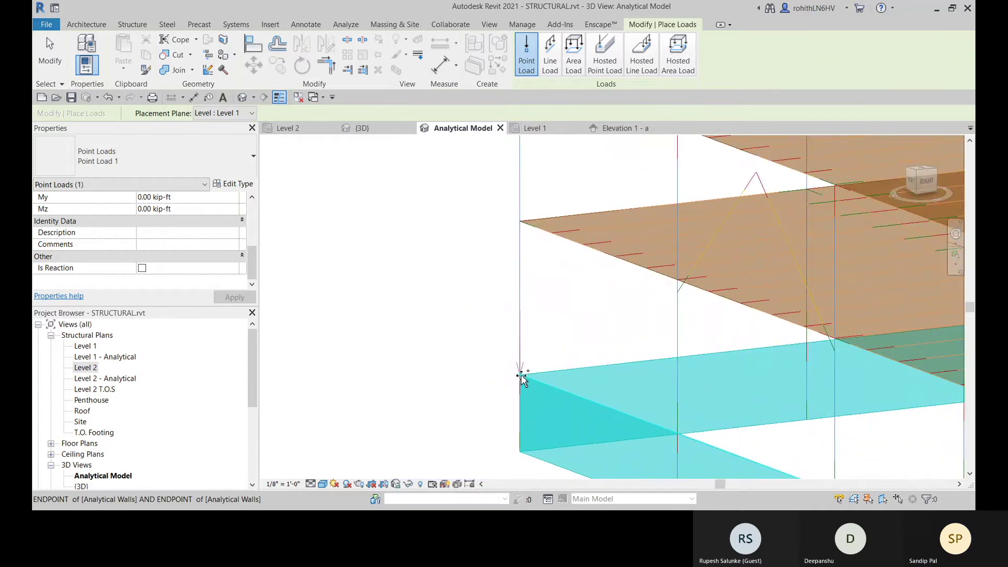
click(522, 377)
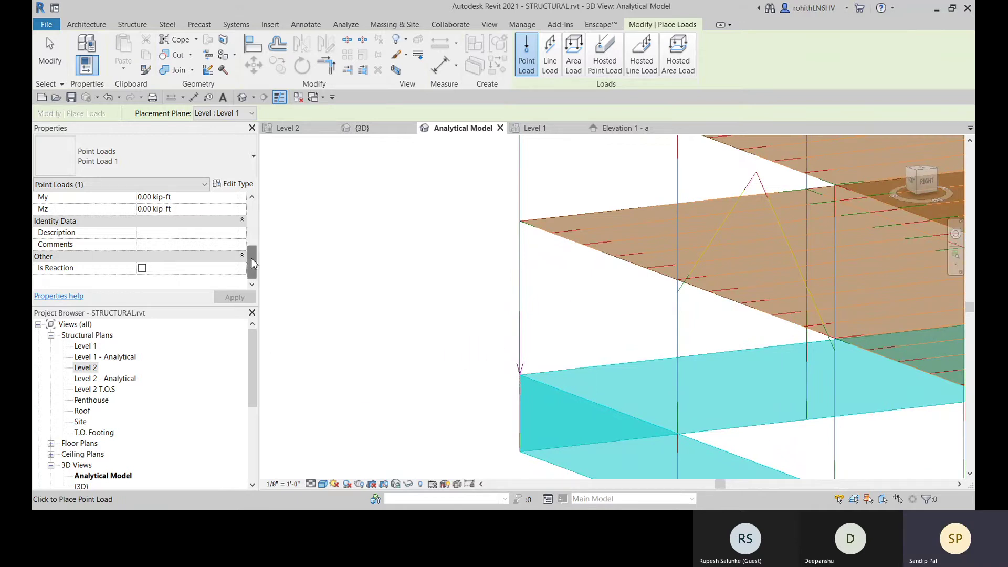
Step: Review the point load's load case, orientation and force properties, and end point load placement
drag(252, 263, 252, 218)
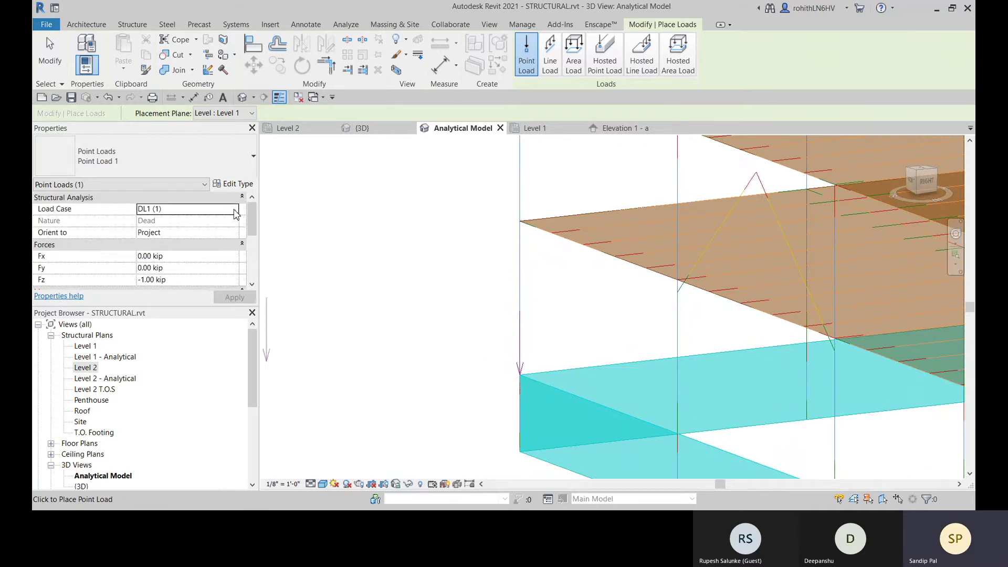
click(235, 213)
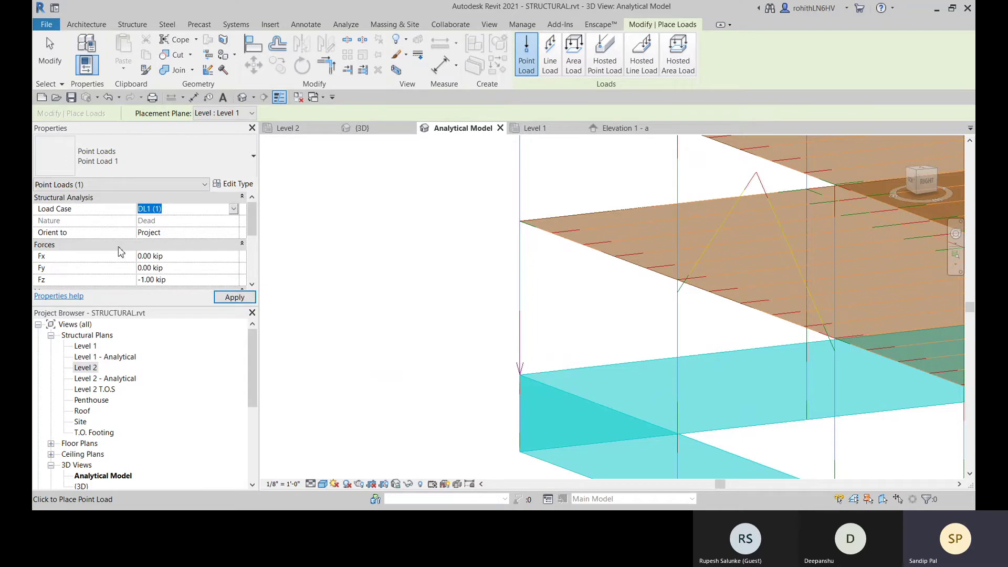
key(Return)
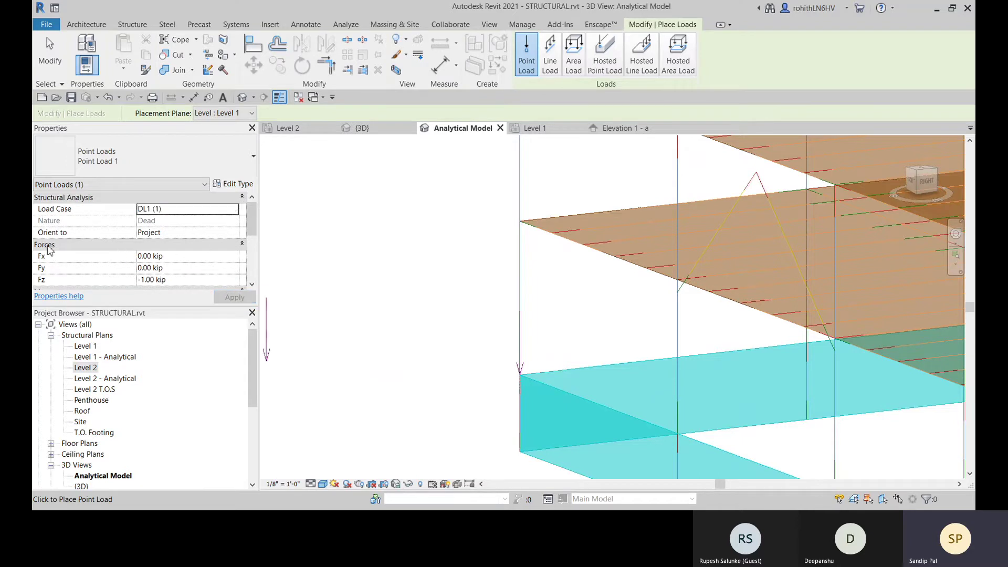
click(238, 234)
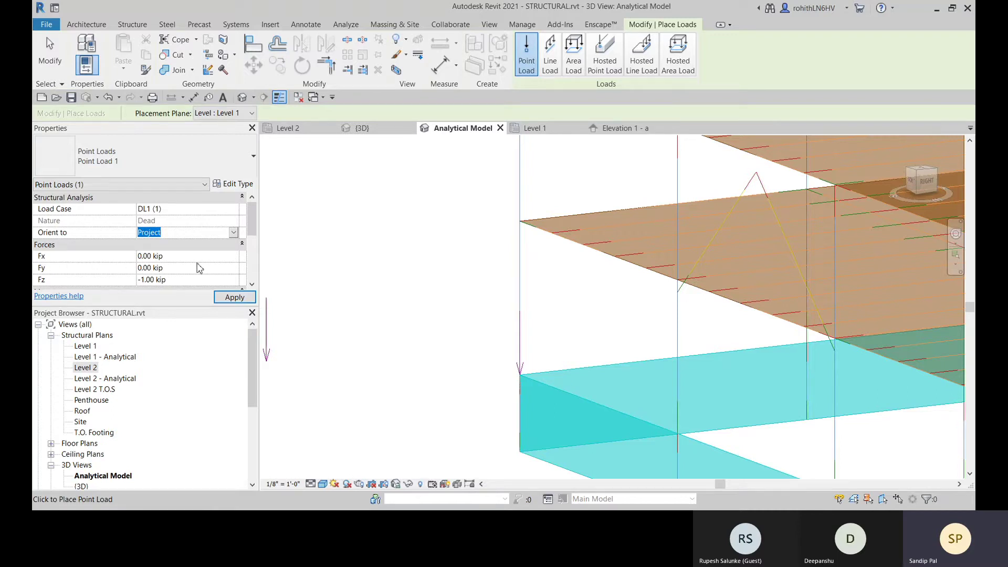
click(234, 298)
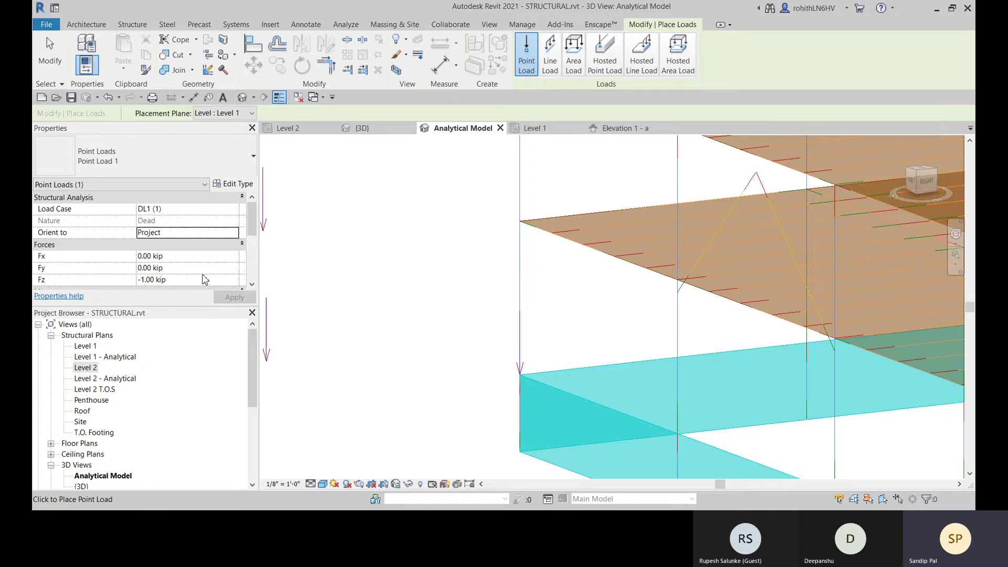
mouse_move(252, 226)
mouse_down()
mouse_move(255, 269)
mouse_move(253, 224)
mouse_up()
right_click(450, 216)
click(424, 261)
right_click(428, 246)
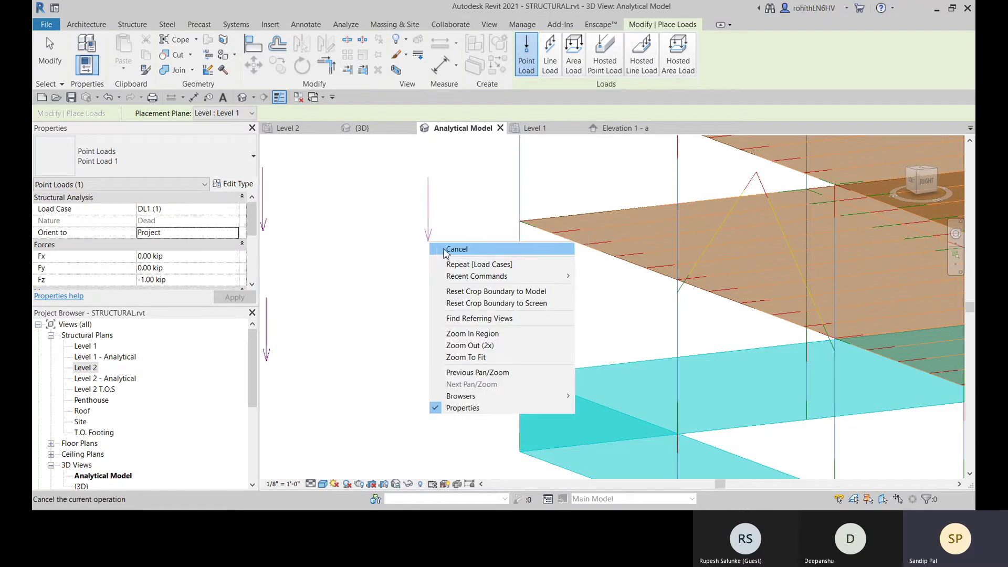
click(447, 249)
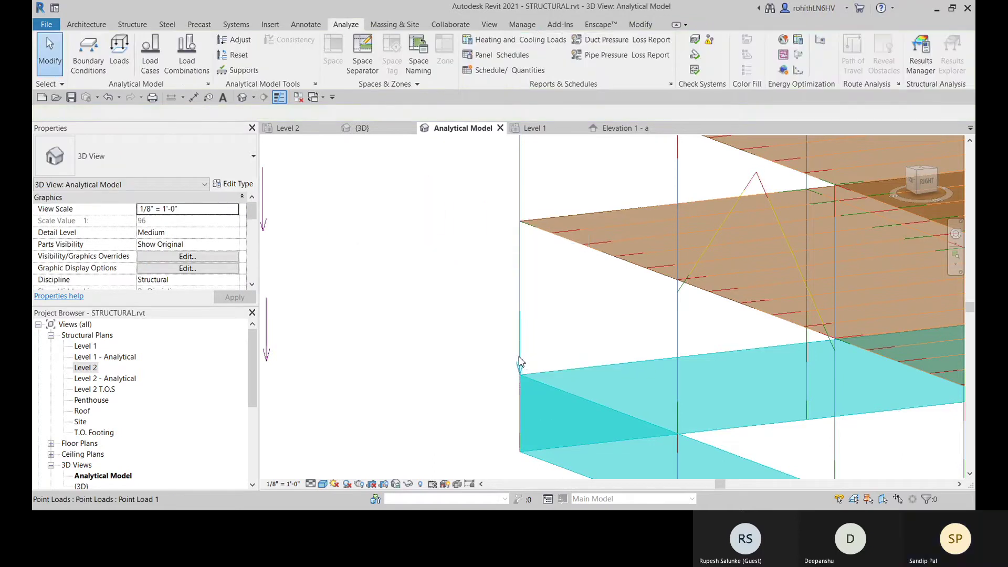
Step: Open the load combination settings and review the defined load cases that can be combined
scroll(634, 349, down, 4)
middle_drag(634, 349, 512, 358)
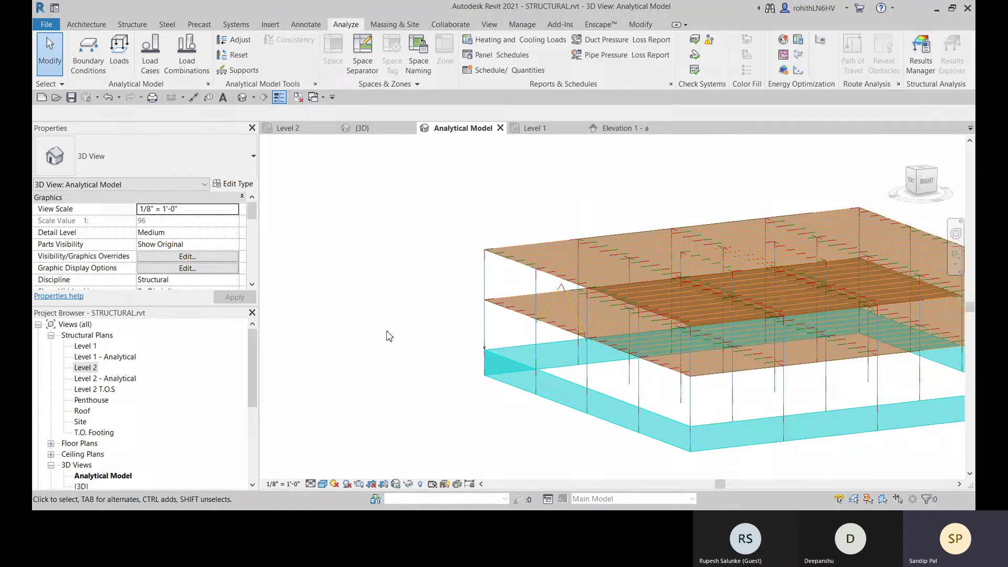
click(176, 72)
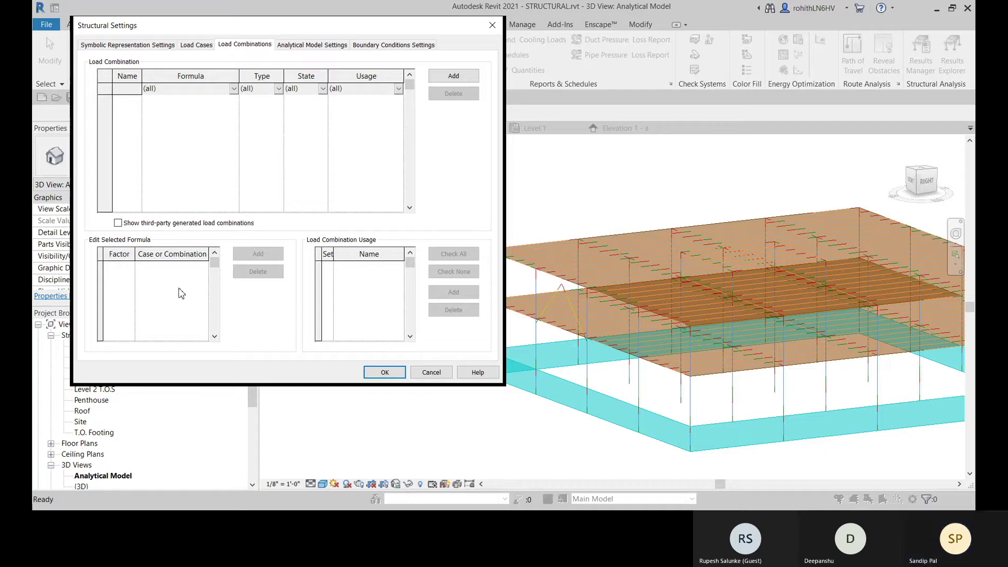
click(197, 45)
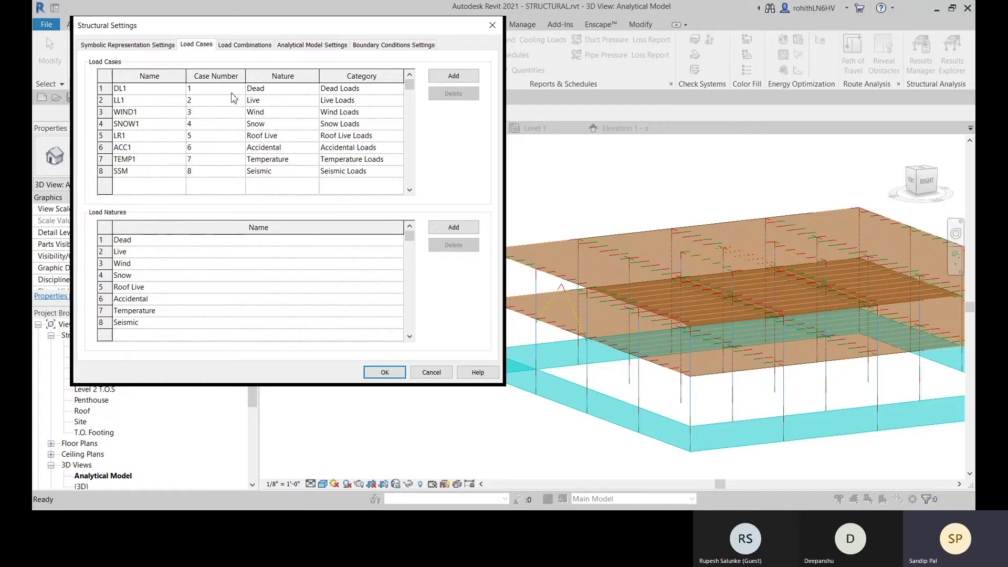
click(237, 46)
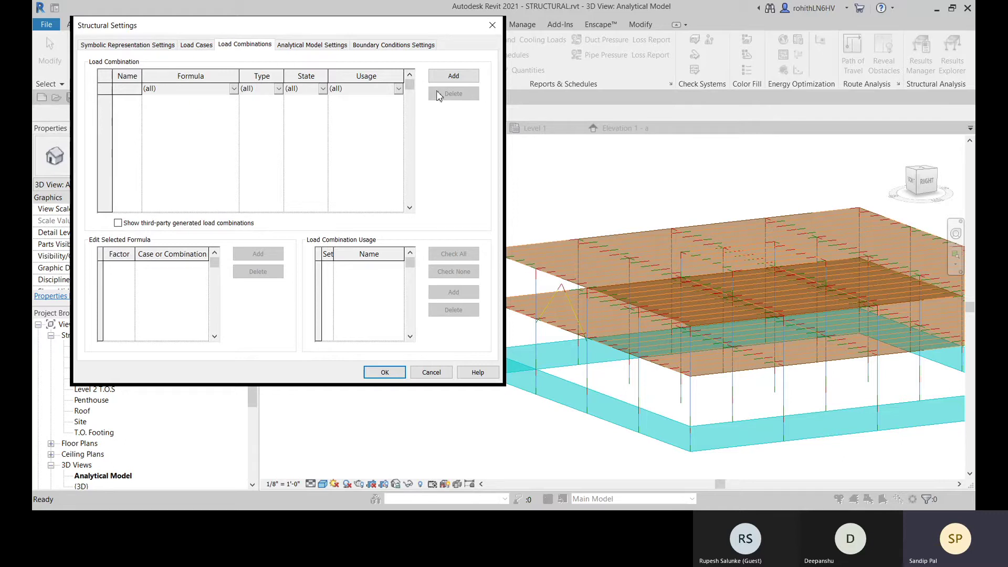
Step: Add a new load combination and name it Dead+Live
click(454, 78)
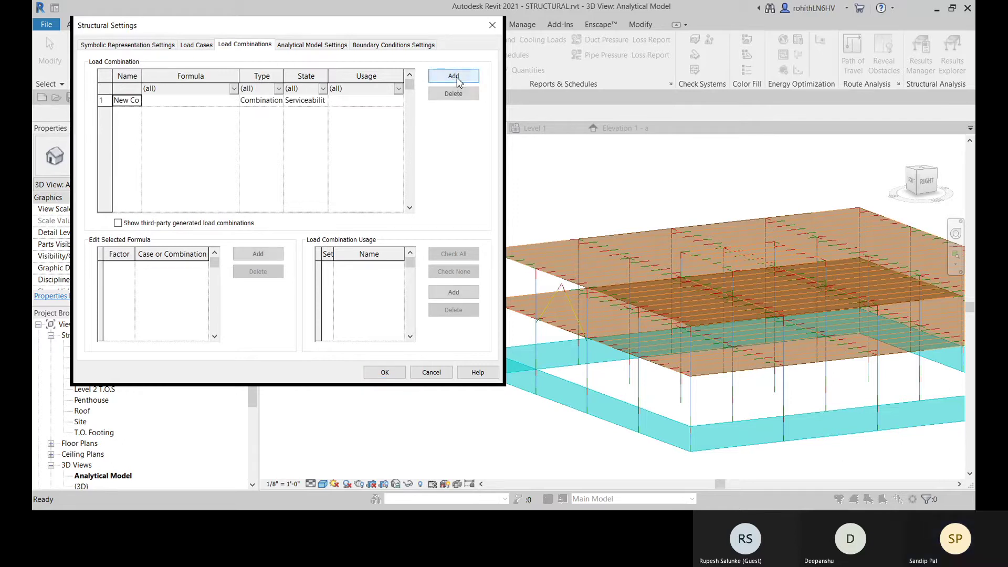
click(142, 101)
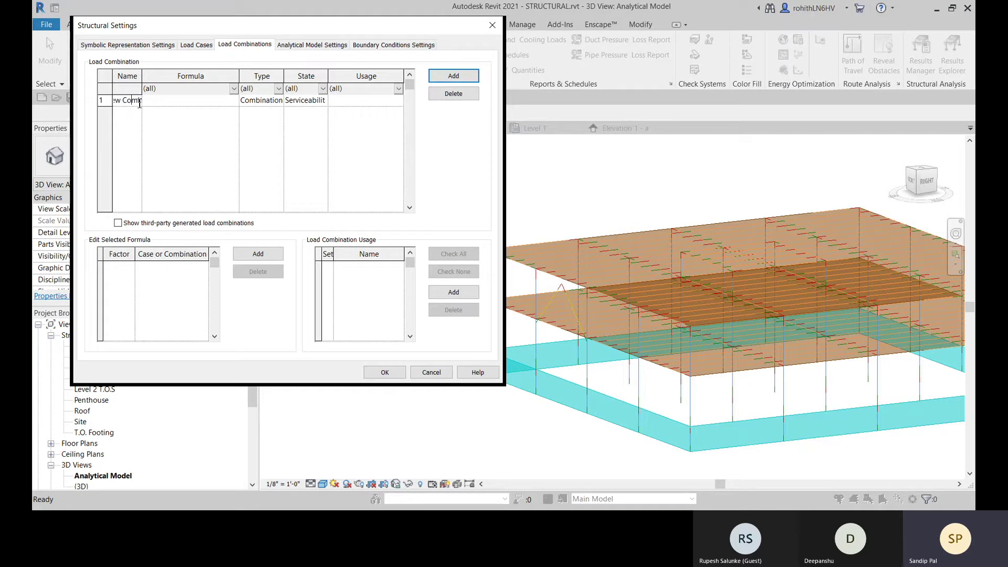
double_click(139, 104)
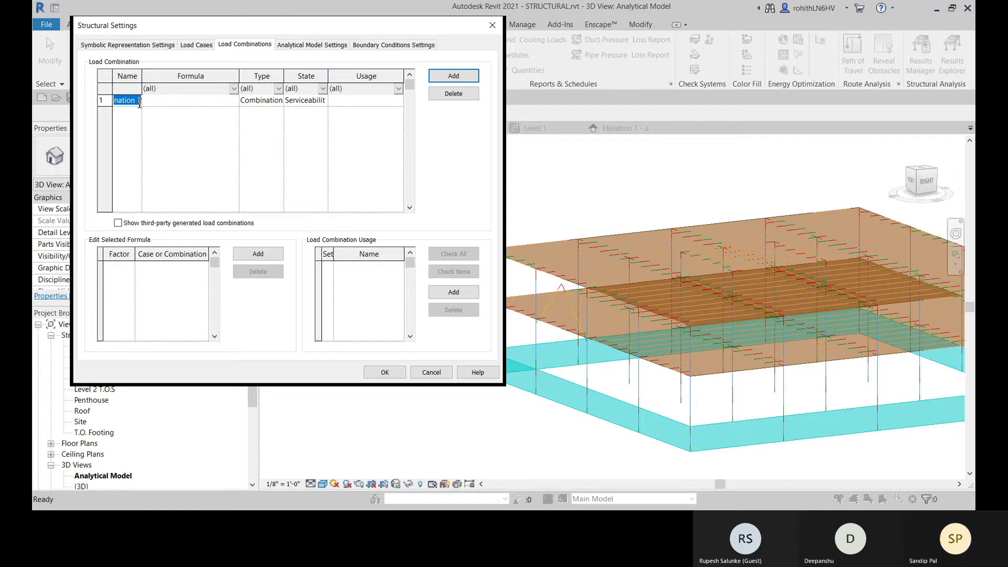
text(De)
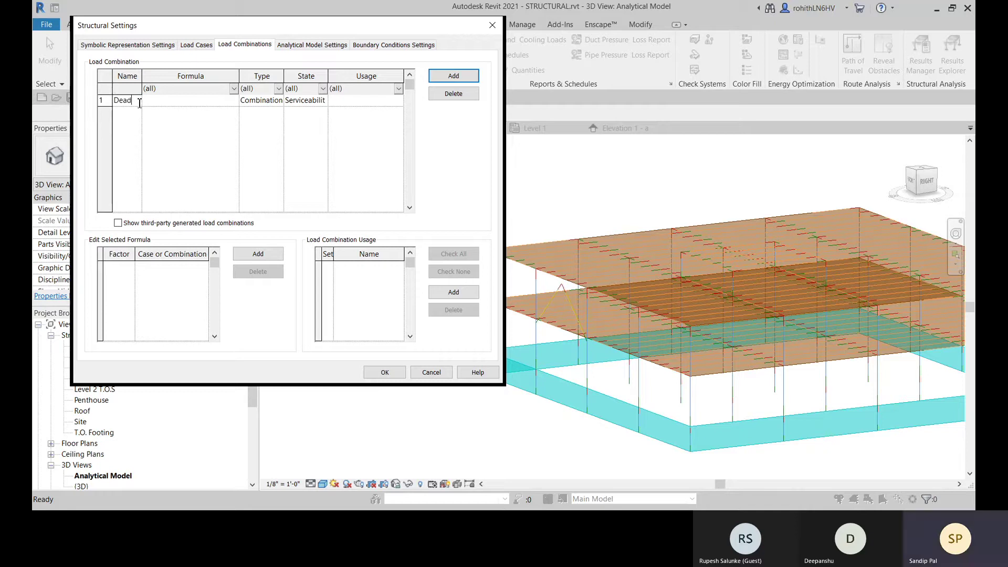
text(ad+)
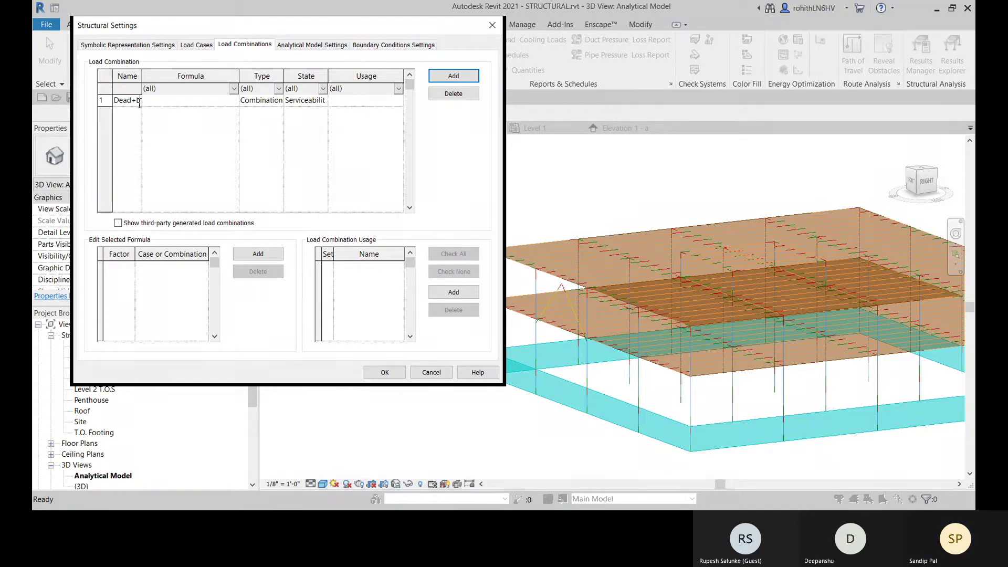
text(Live)
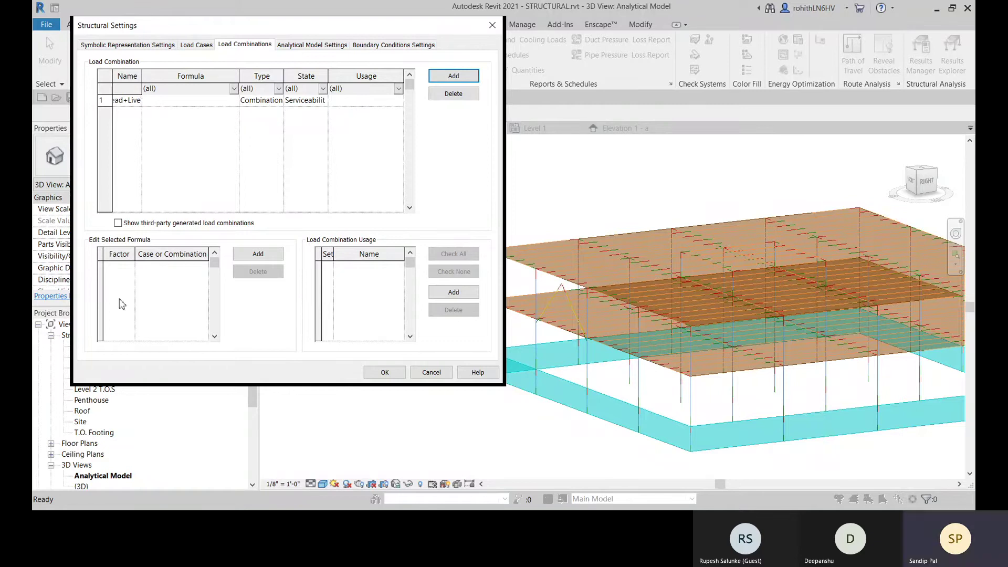
click(128, 282)
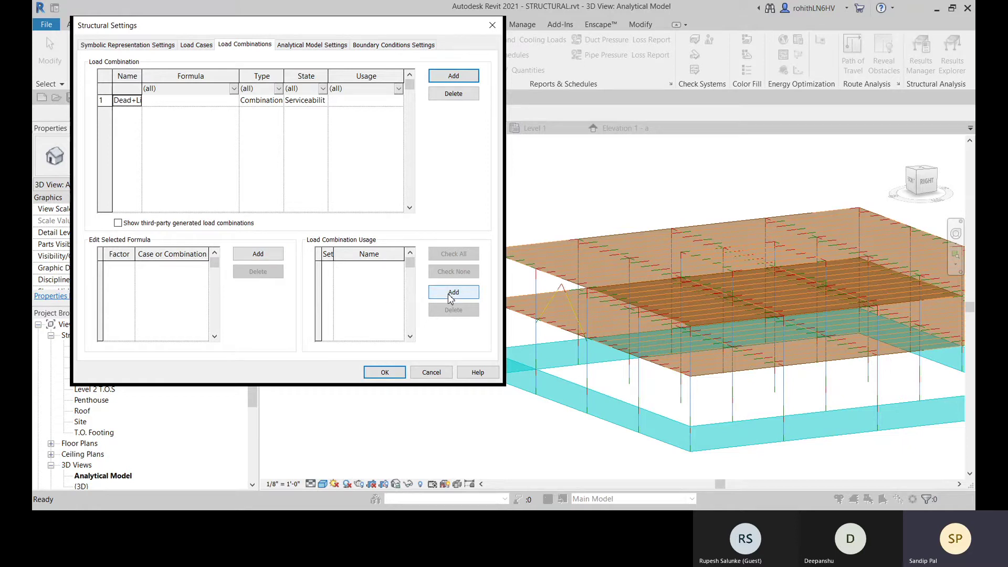
Step: Build the Dead+Live combination's formula from load cases DL1 and LL1, with a factor of 2 for LL1
click(258, 254)
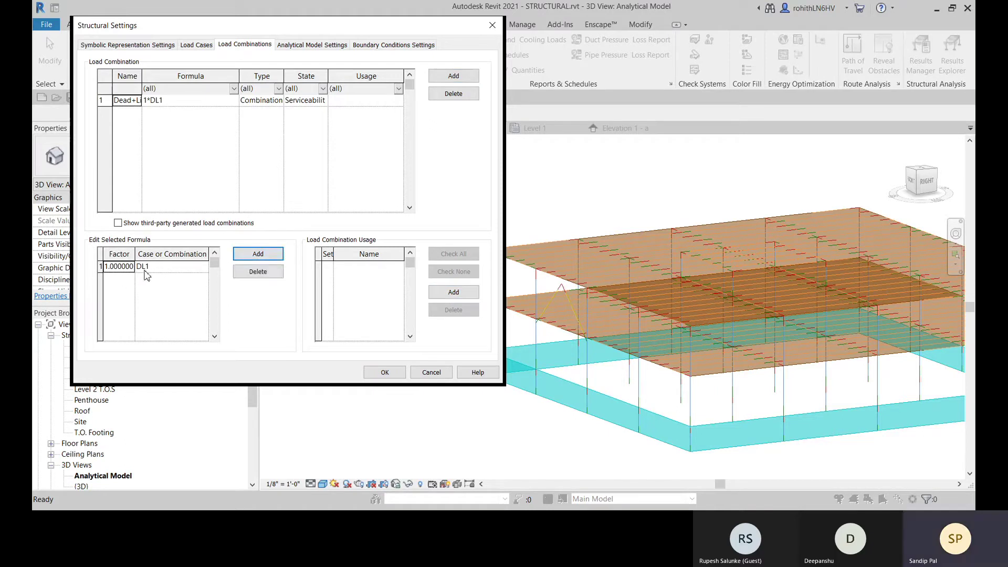
click(196, 47)
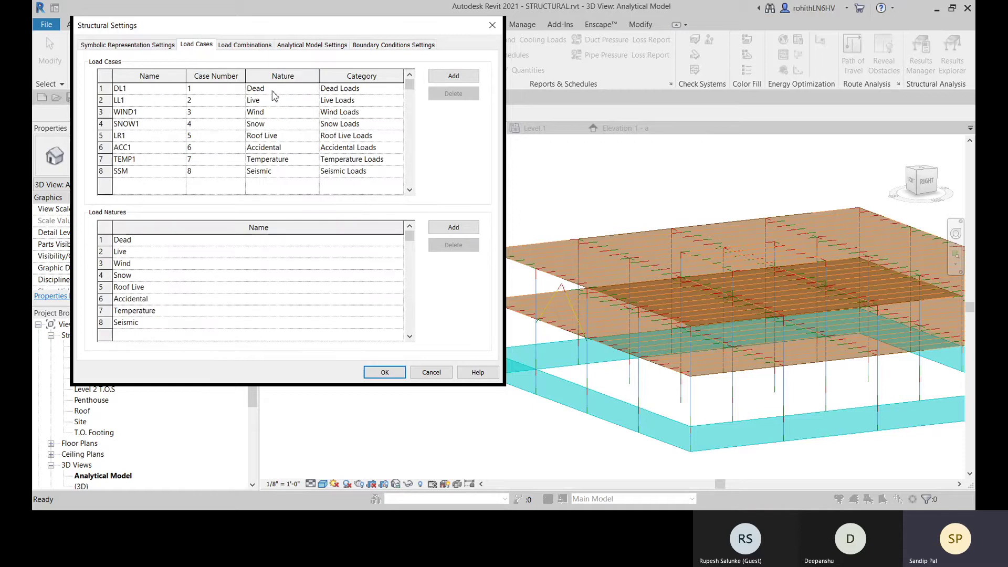
click(238, 49)
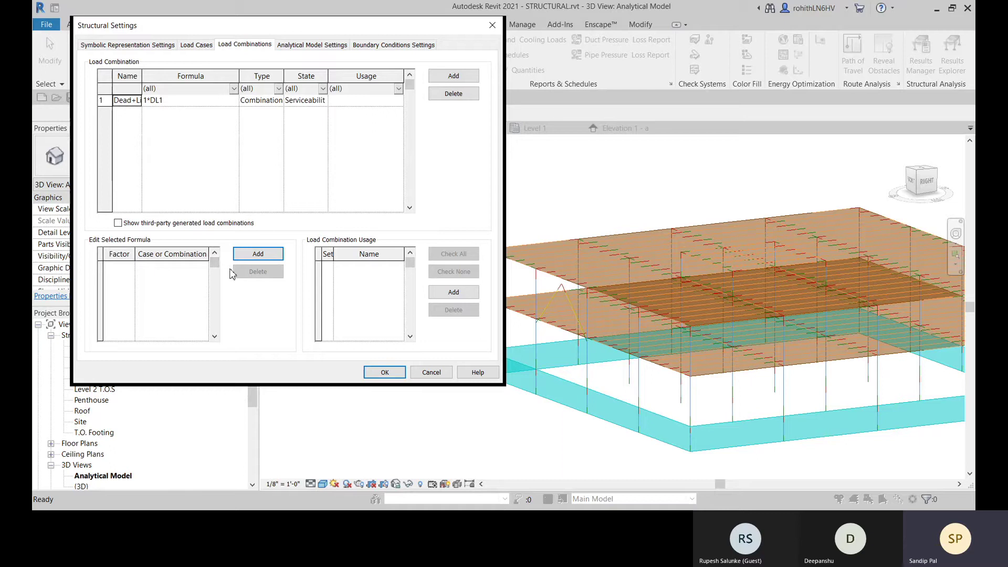
click(258, 254)
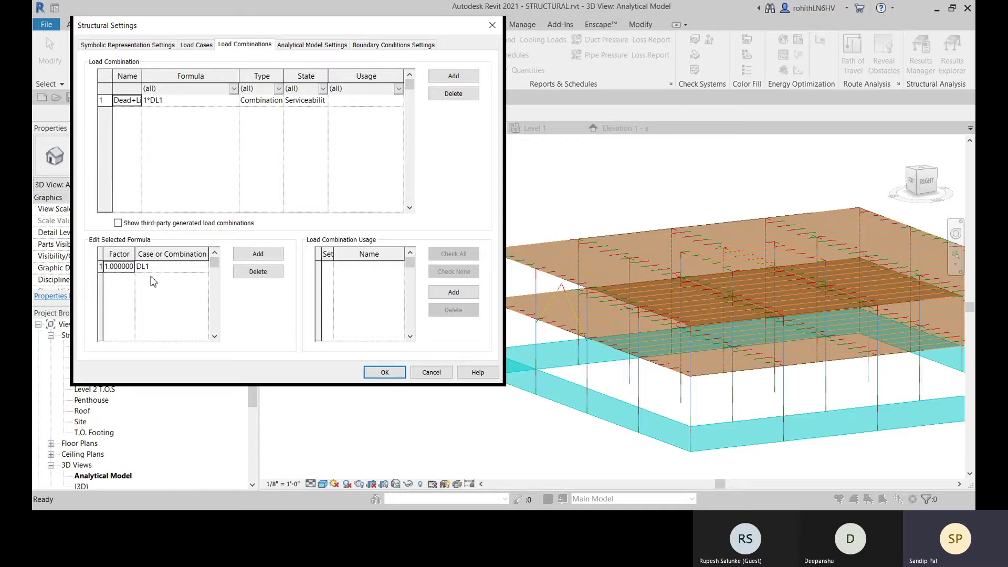
click(279, 254)
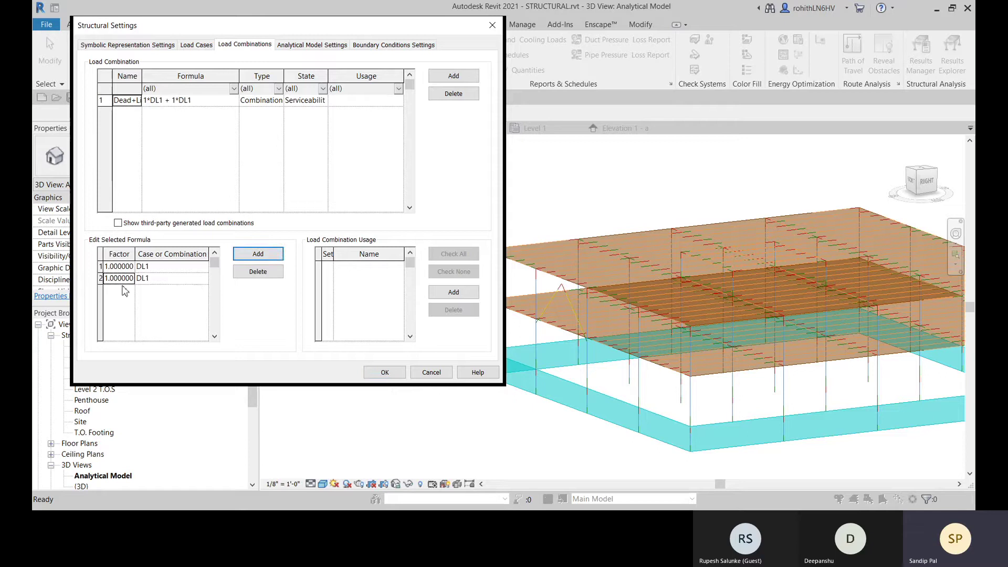
click(203, 281)
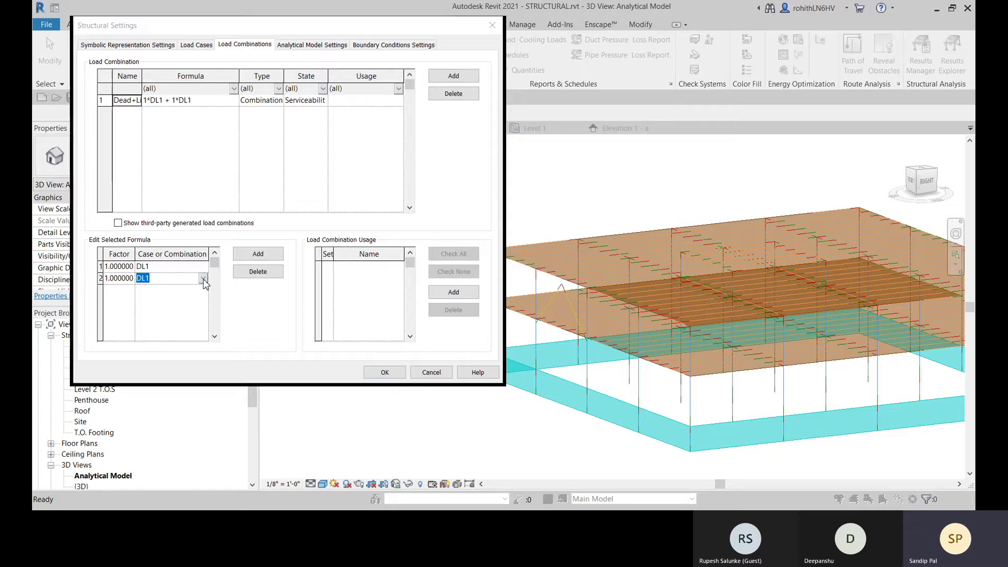
click(150, 306)
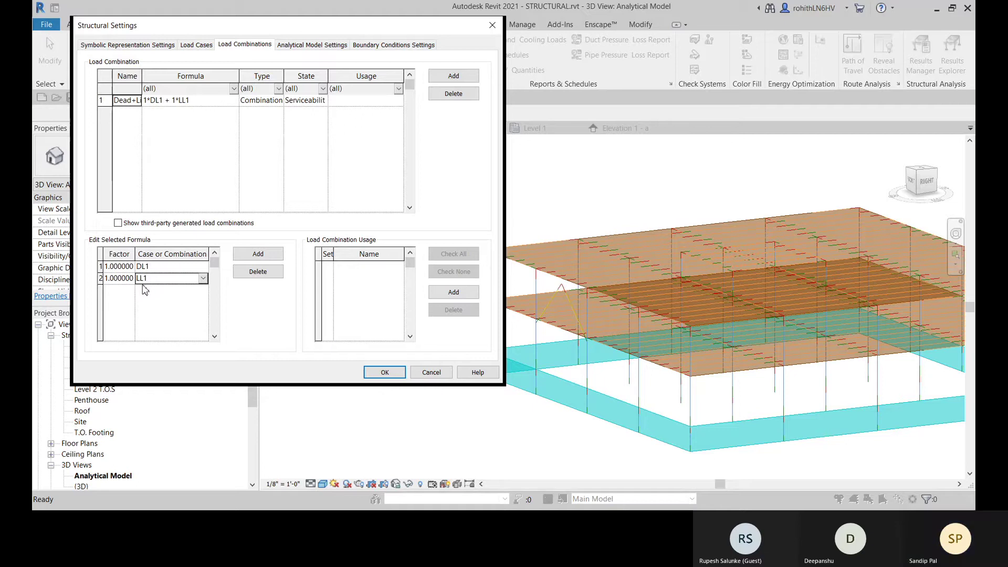
click(110, 278)
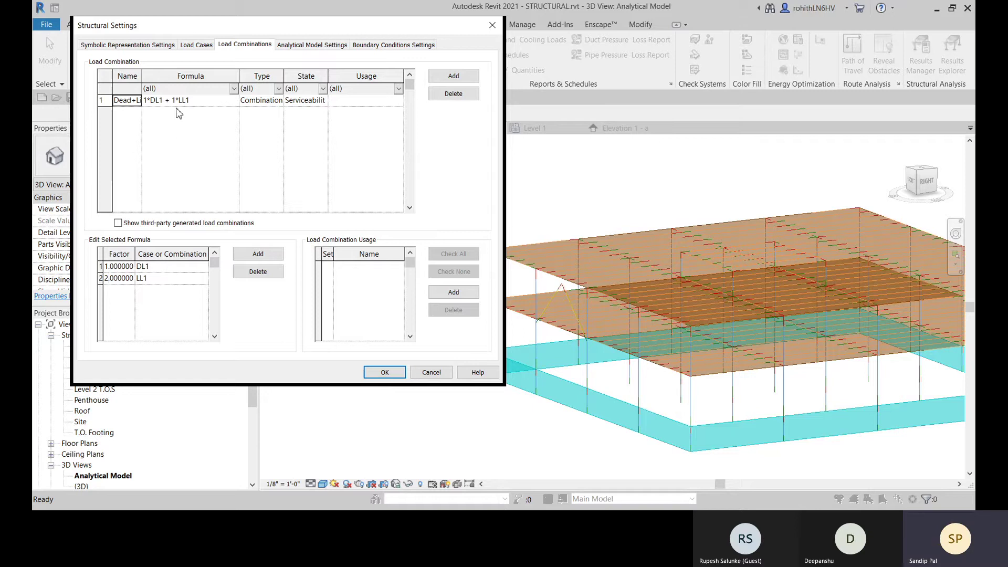
Step: Apply the LL1 factor change to the Dead+Live formula and filter the load combinations by the Combination type
click(383, 279)
click(279, 89)
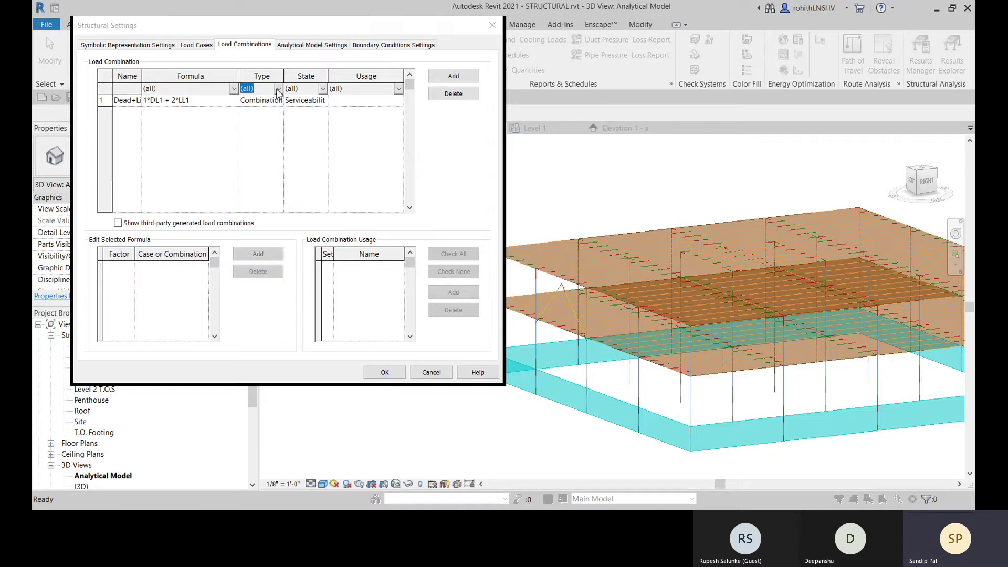
click(263, 117)
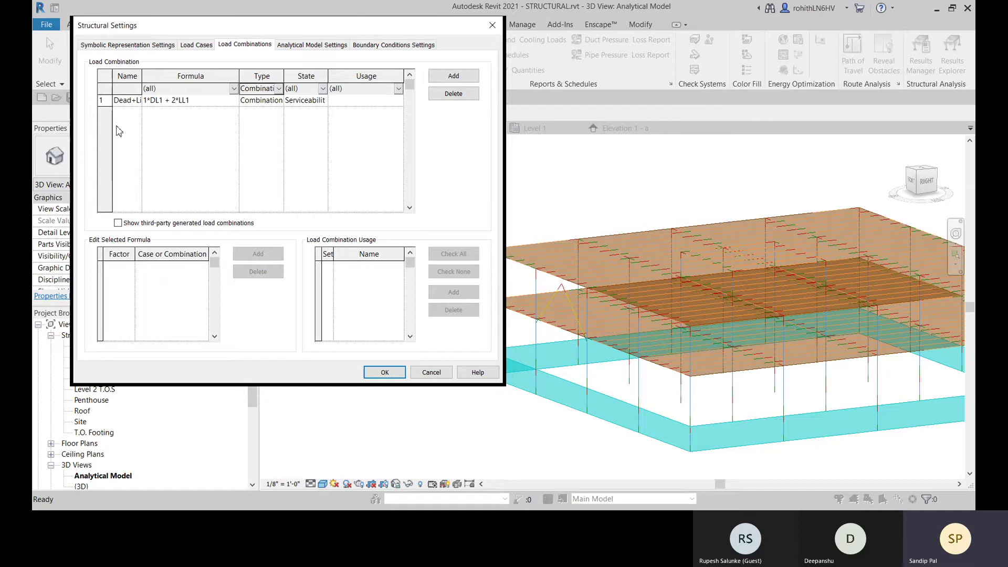
Step: Widen the State column, filter the load combinations by the Ultimate state and add two new combinations
drag(331, 76, 344, 75)
click(337, 90)
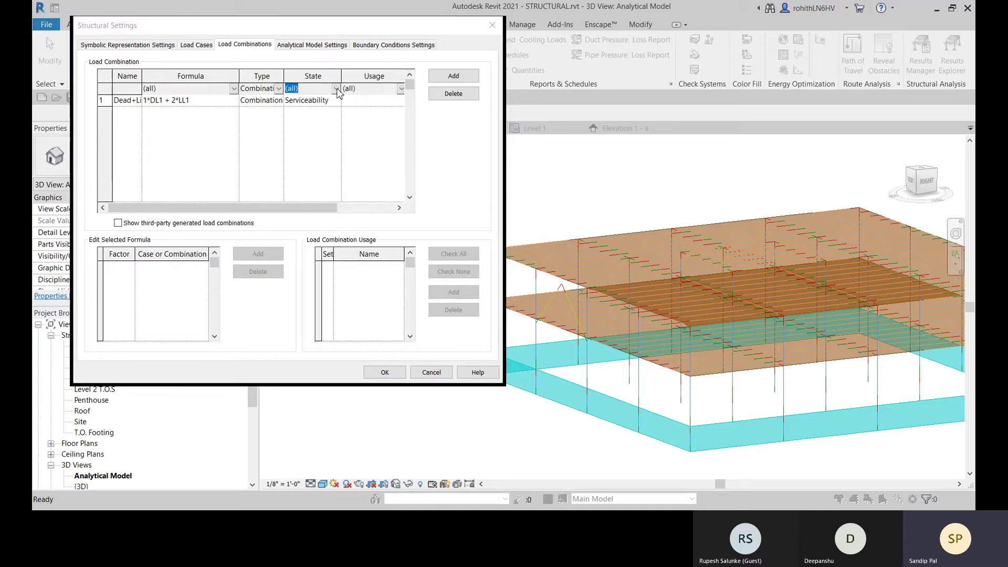
click(310, 127)
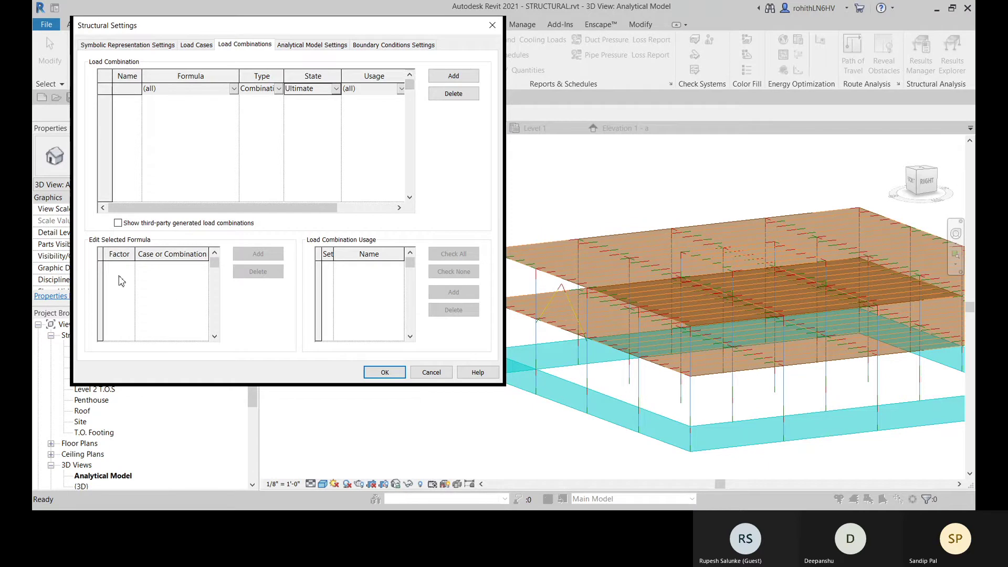
click(456, 76)
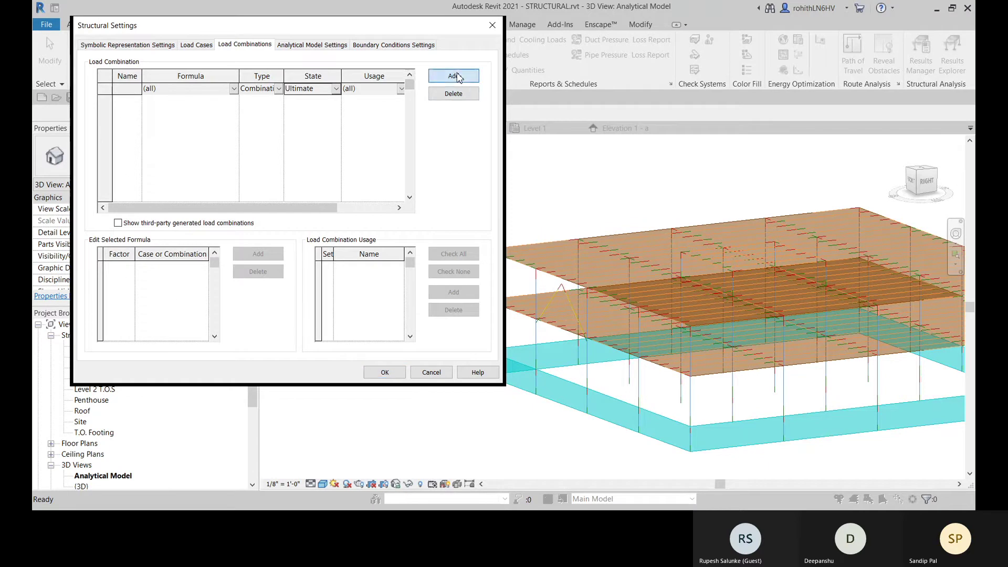
click(338, 90)
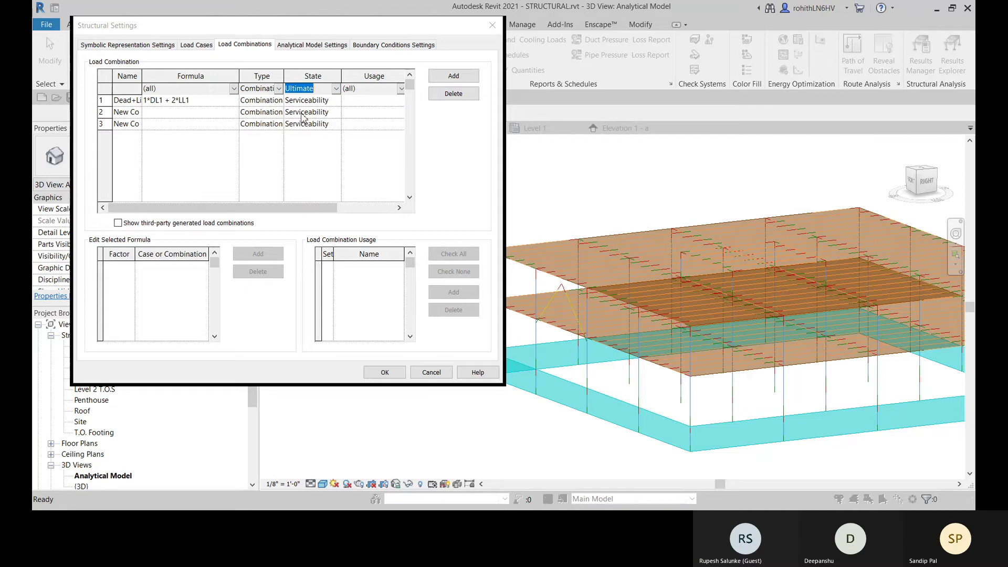
click(303, 154)
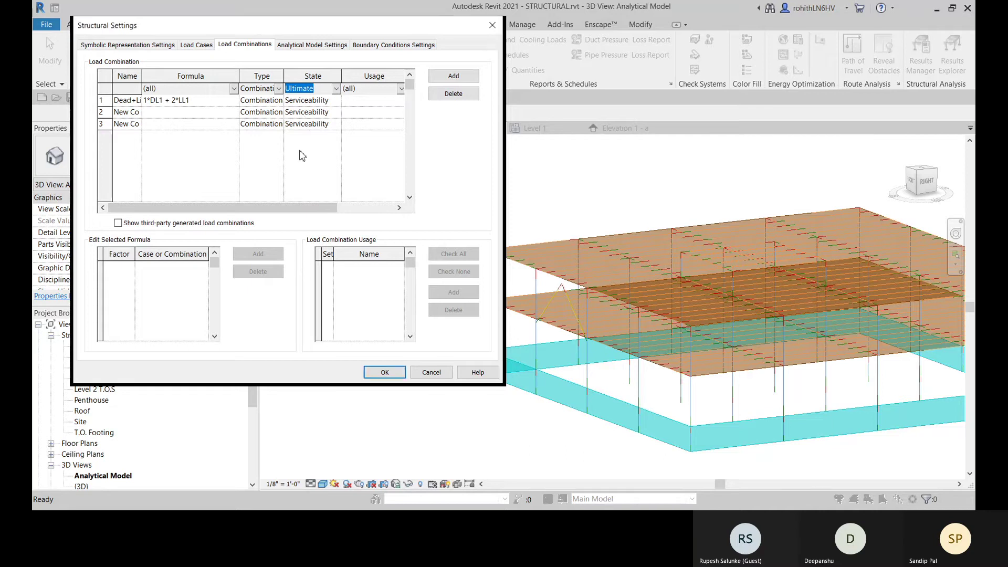
Step: Reset the state filter to (all) and set the Dead+Live combination's state to Ultimate
click(336, 88)
click(337, 101)
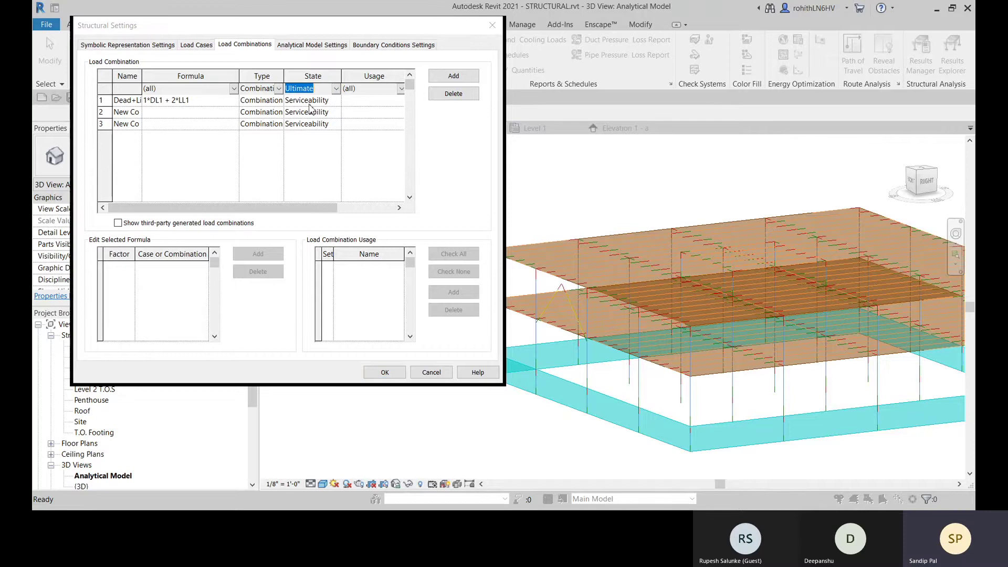
click(331, 104)
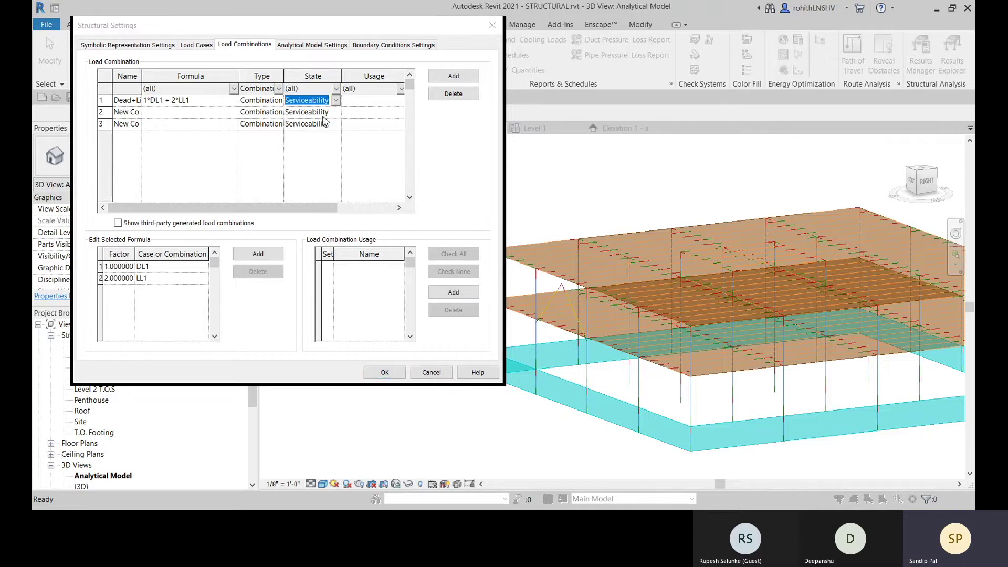
click(305, 128)
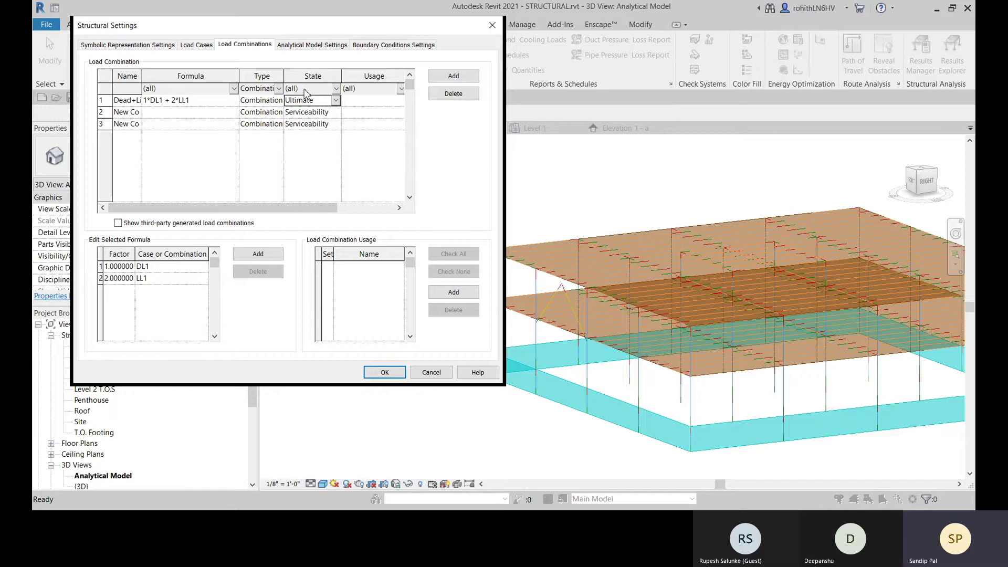
Step: Delete the two extra load combinations that have no formula
click(107, 117)
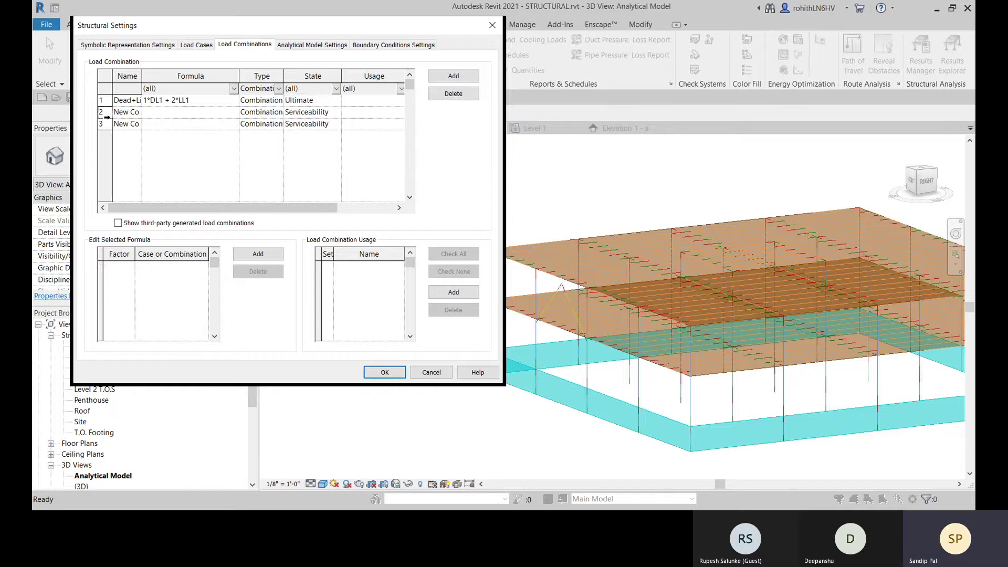
click(431, 96)
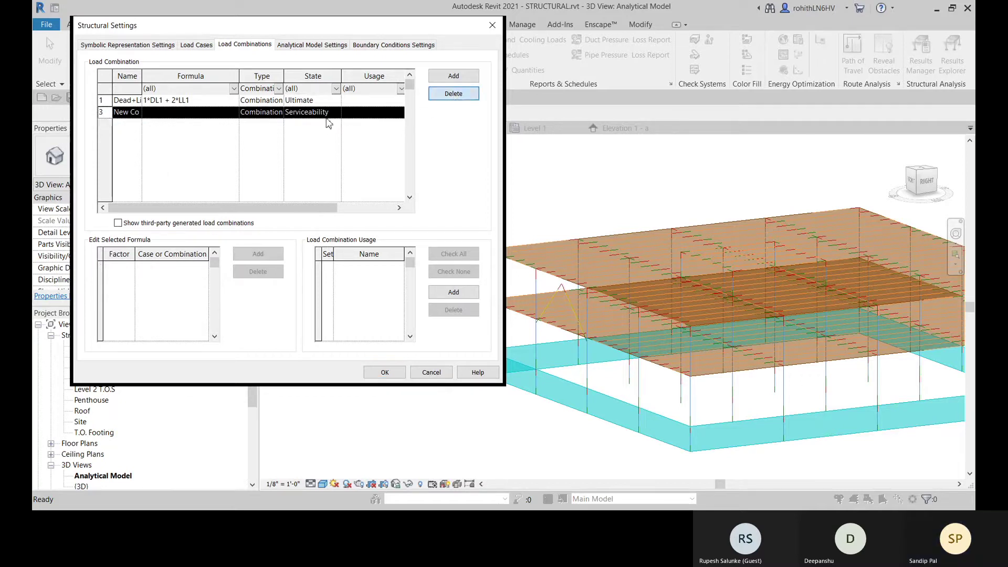
click(457, 96)
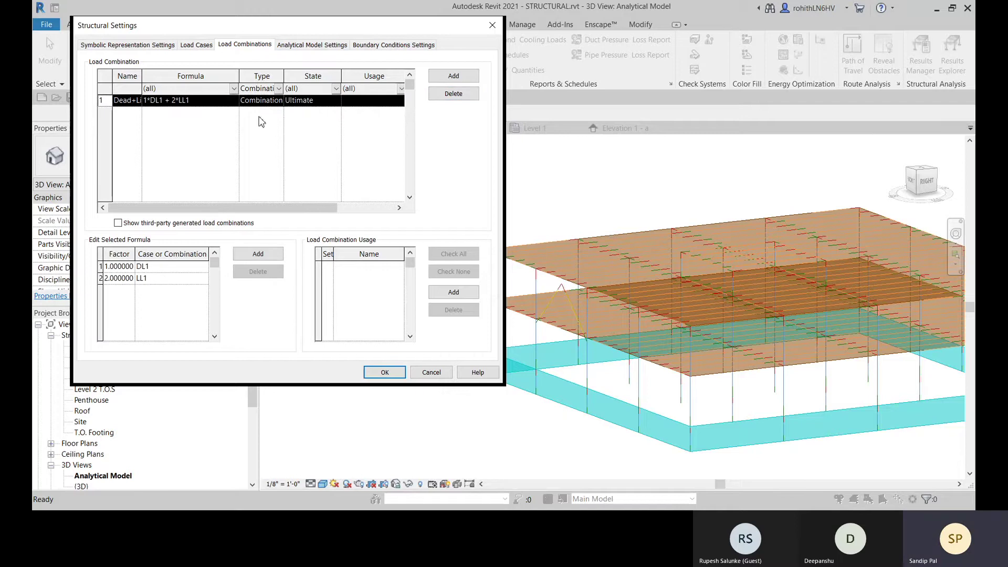
Step: Try the Ultimate state filter on the load combinations and reset it to (all)
click(337, 89)
click(303, 128)
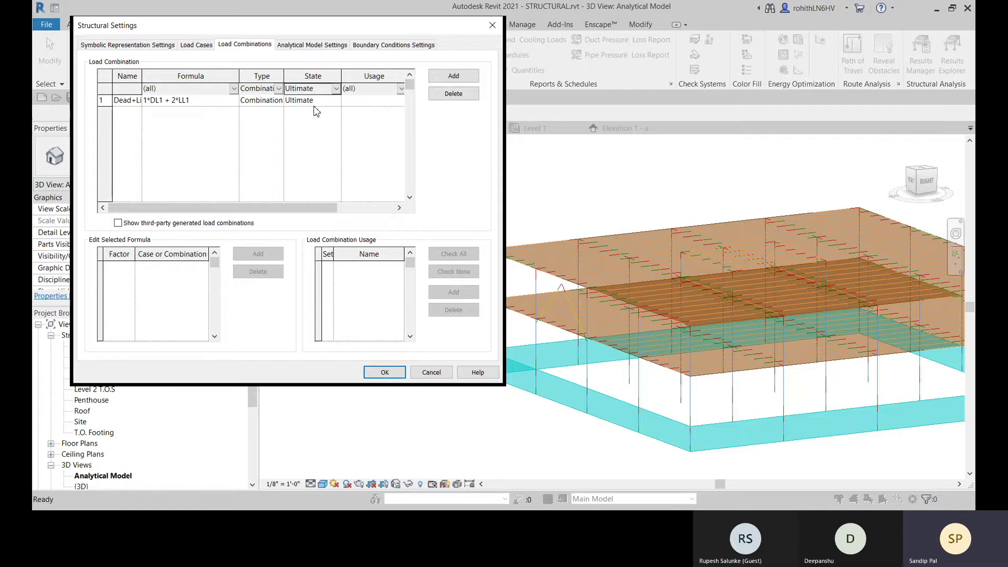
click(337, 89)
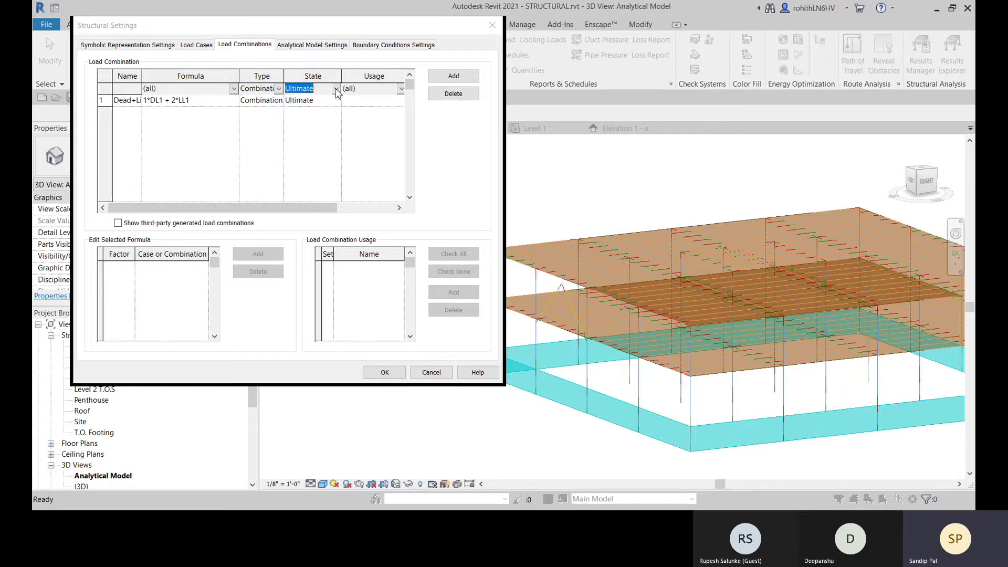
click(296, 107)
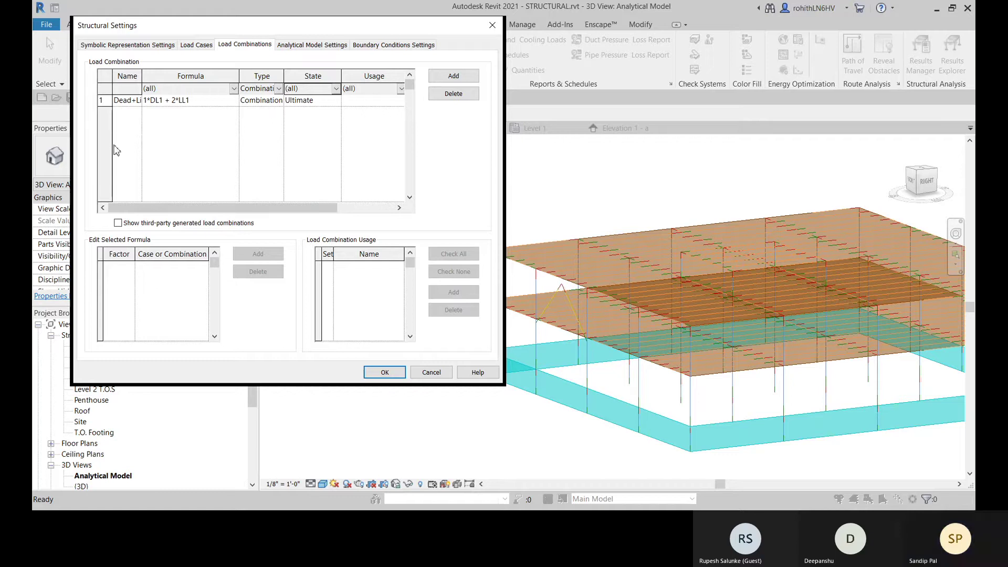
Step: Add a load combination usage for the Dead+Live combination and name it Total Load Applied
click(112, 101)
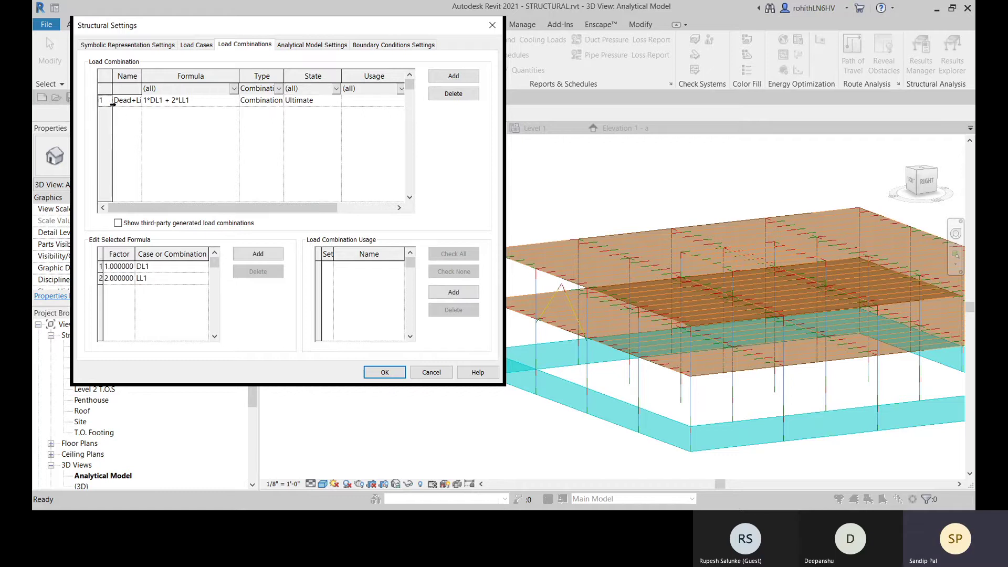
click(451, 294)
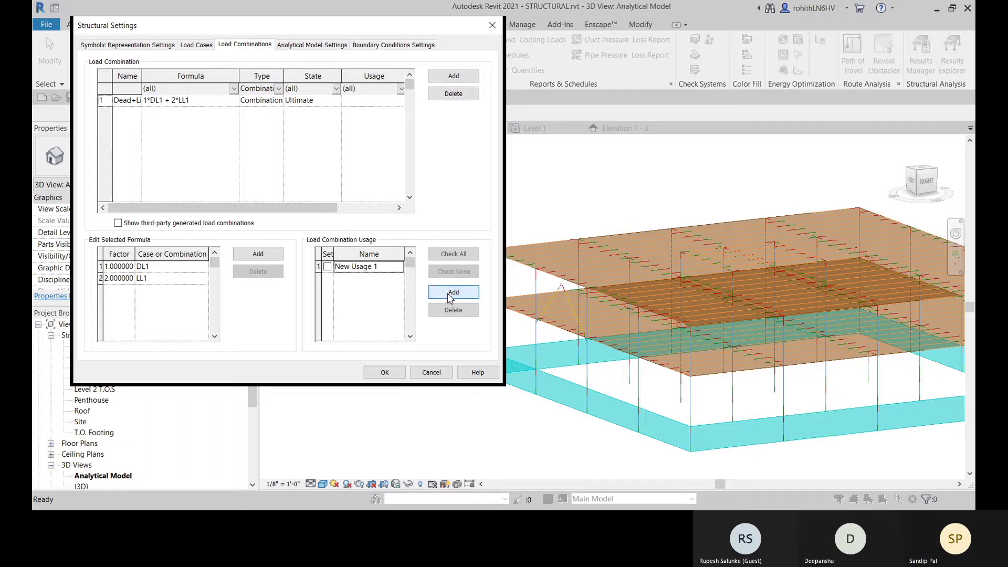
click(400, 271)
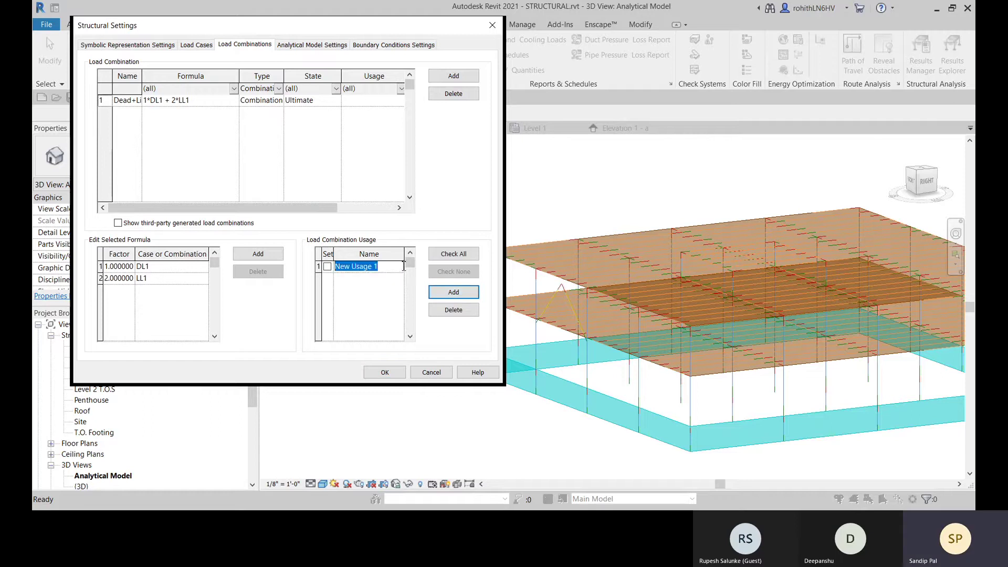
click(398, 269)
drag(397, 268, 334, 274)
text(T)
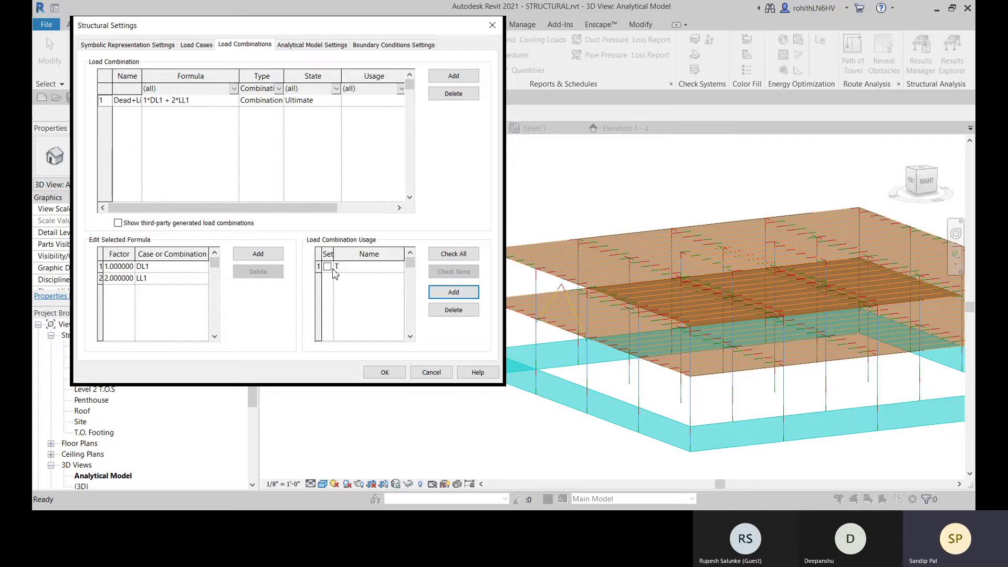
text(otal Load)
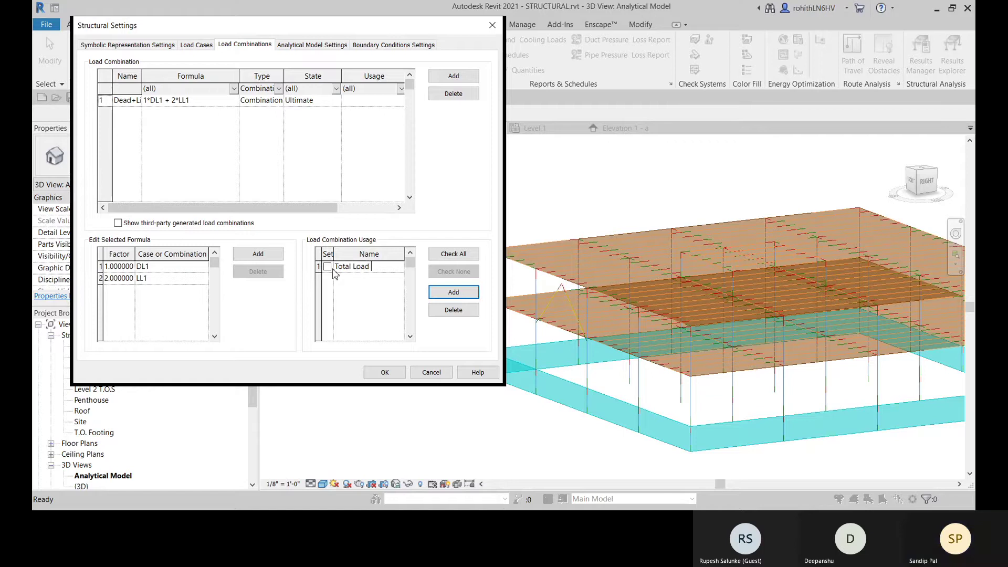
text( App)
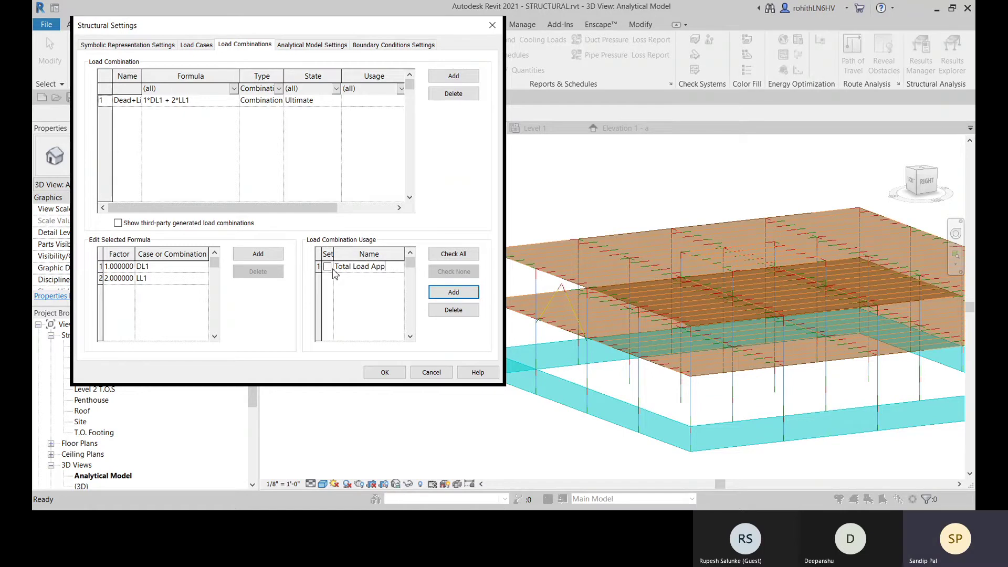
text(lied)
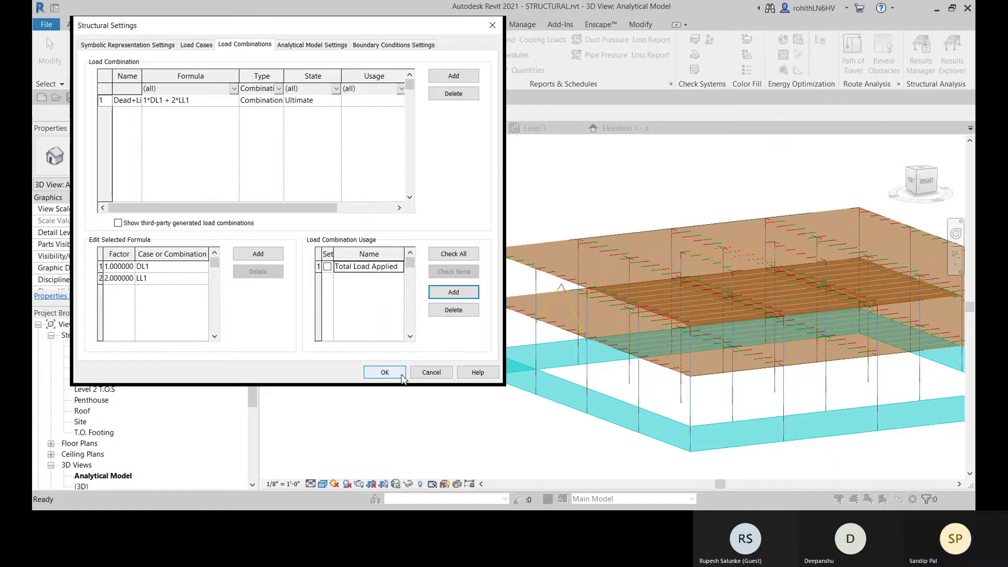
Step: Assign the Total Load Applied usage to the Dead+Live combination, save the settings and recheck the stored combination
click(400, 208)
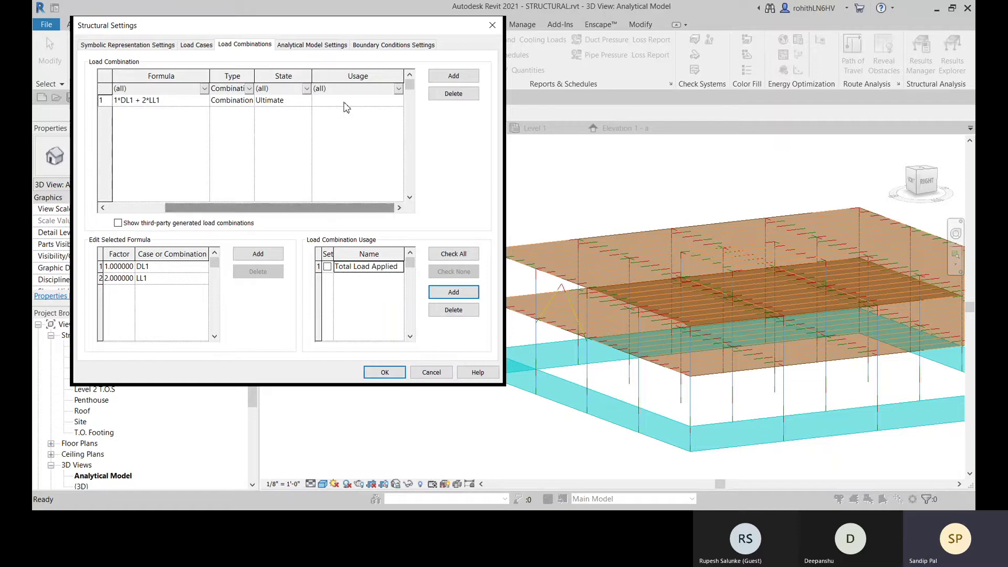
click(327, 267)
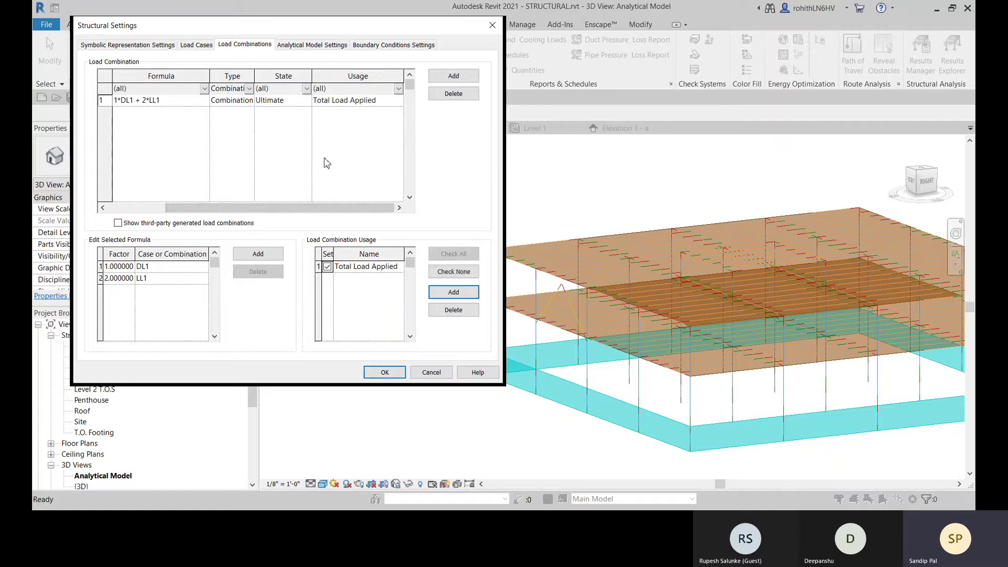
click(386, 373)
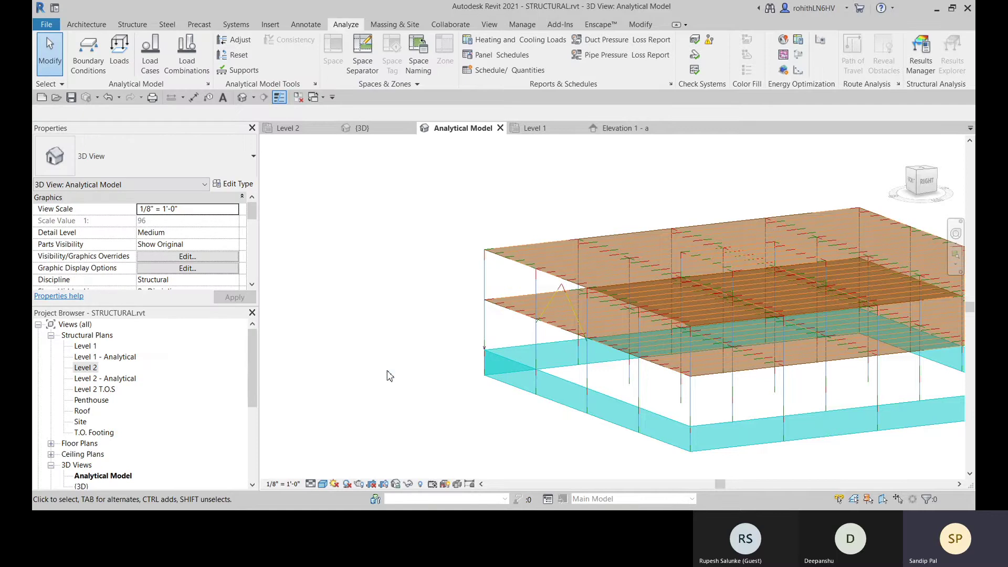
click(187, 58)
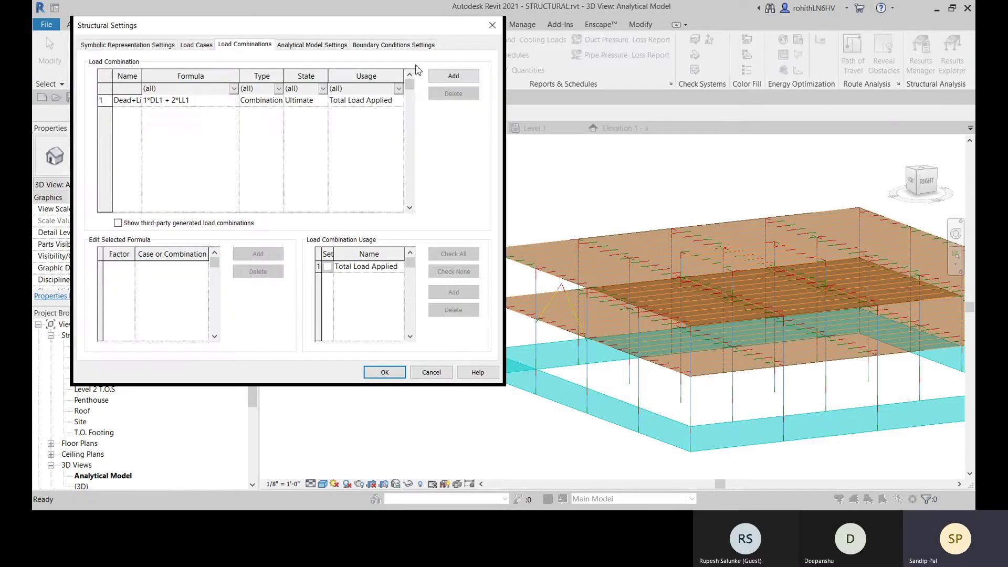
click(385, 373)
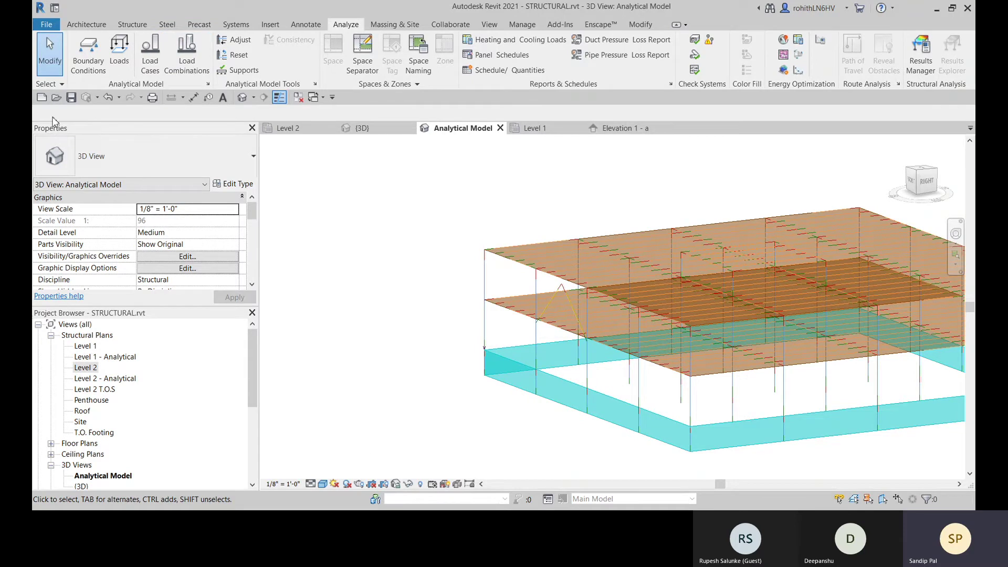
Step: Try placing a pinned area boundary condition on the uppermost analytical floor, and end boundary condition placement
click(85, 68)
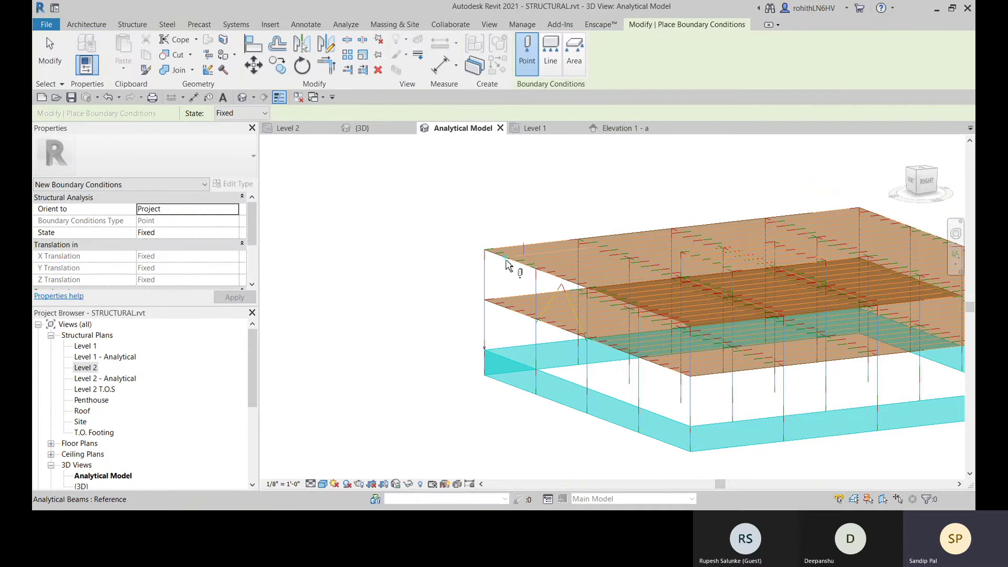
scroll(513, 270, up, 3)
scroll(409, 235, up, 2)
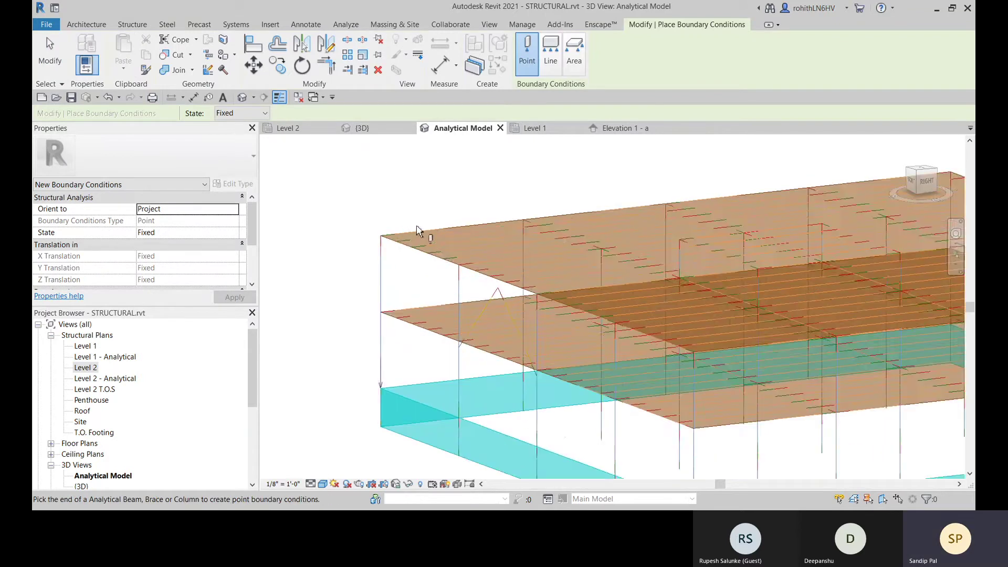
scroll(418, 234, up, 1)
click(574, 53)
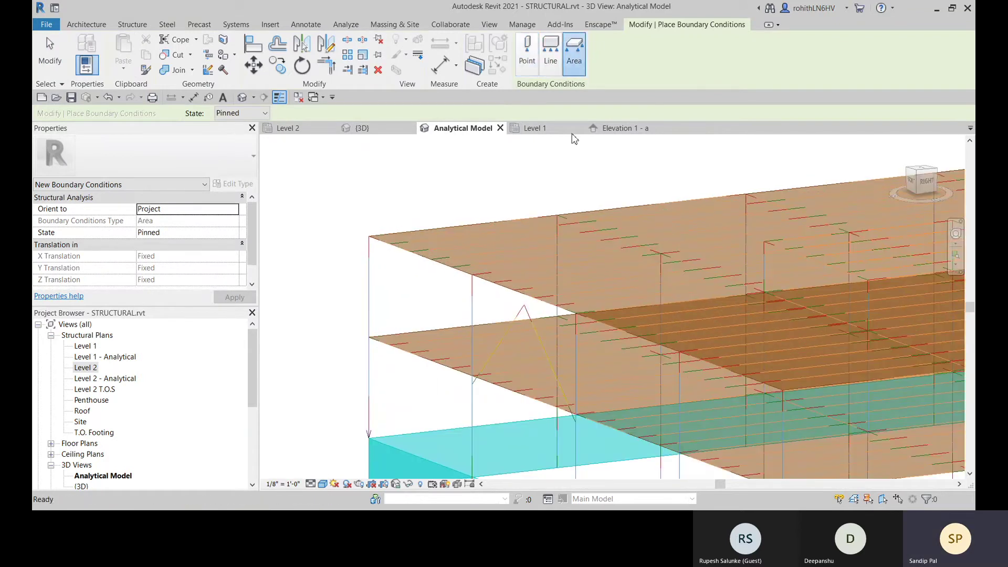
click(461, 234)
scroll(462, 232, down, 4)
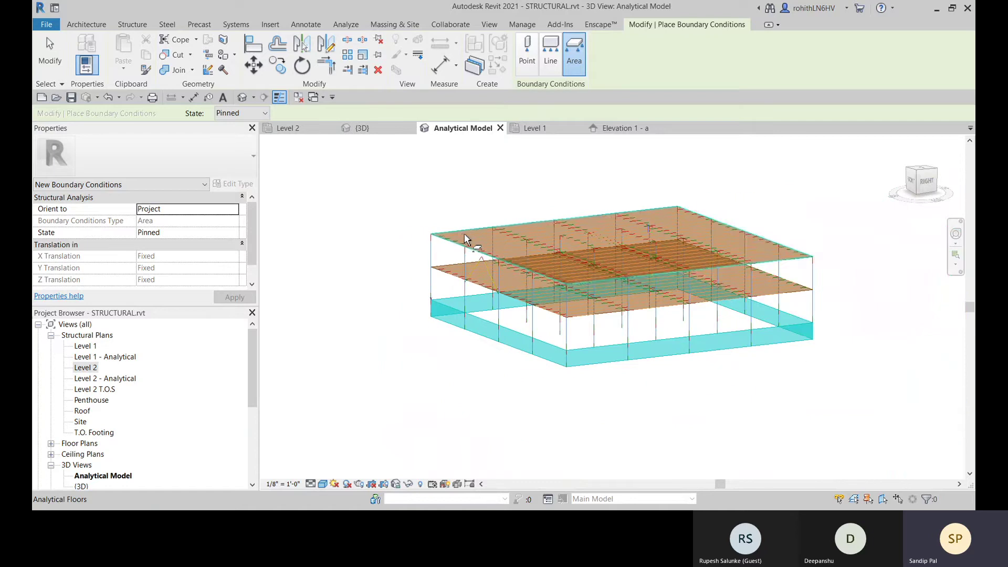
scroll(467, 284, up, 2)
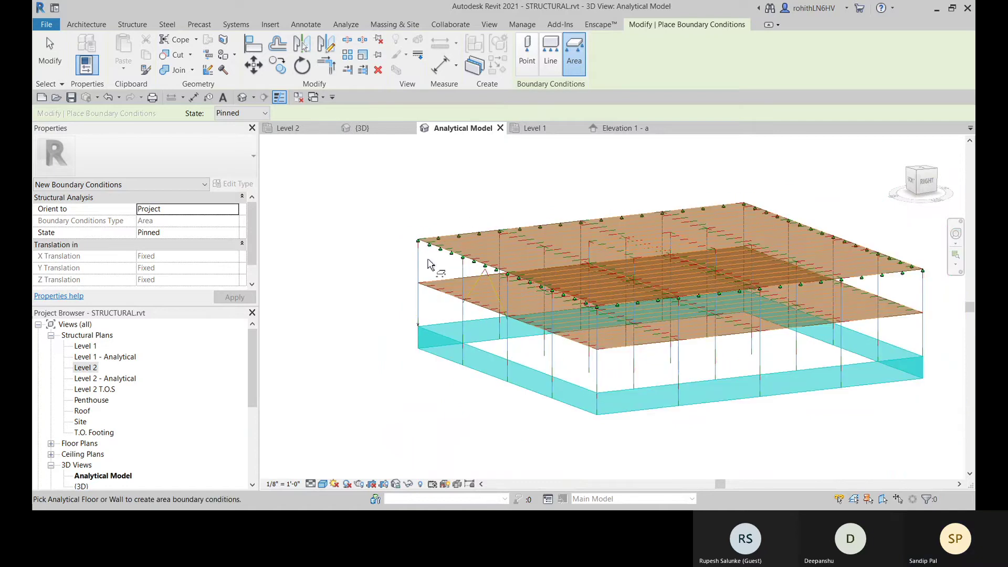
scroll(436, 296, down, 2)
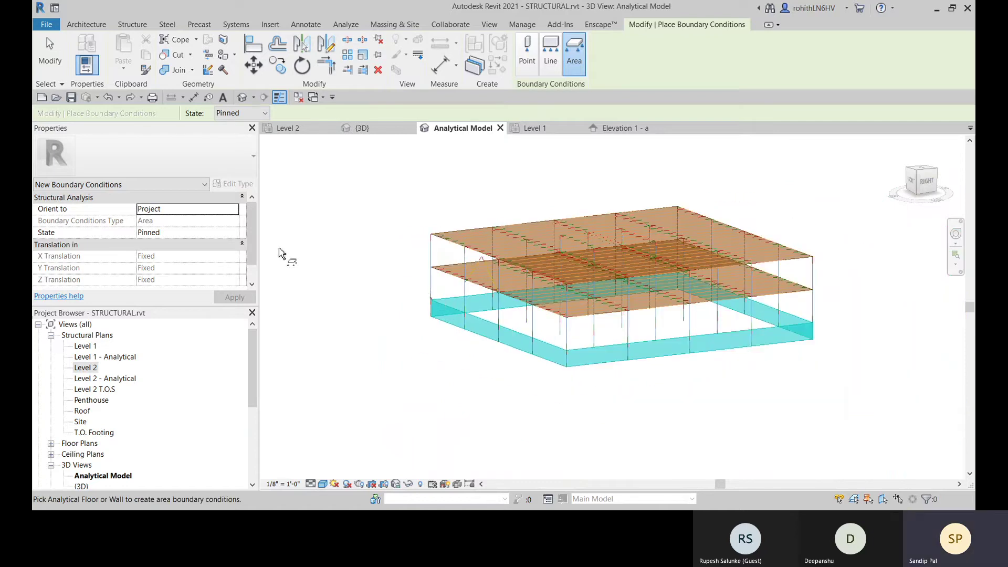
key(Escape)
click(119, 57)
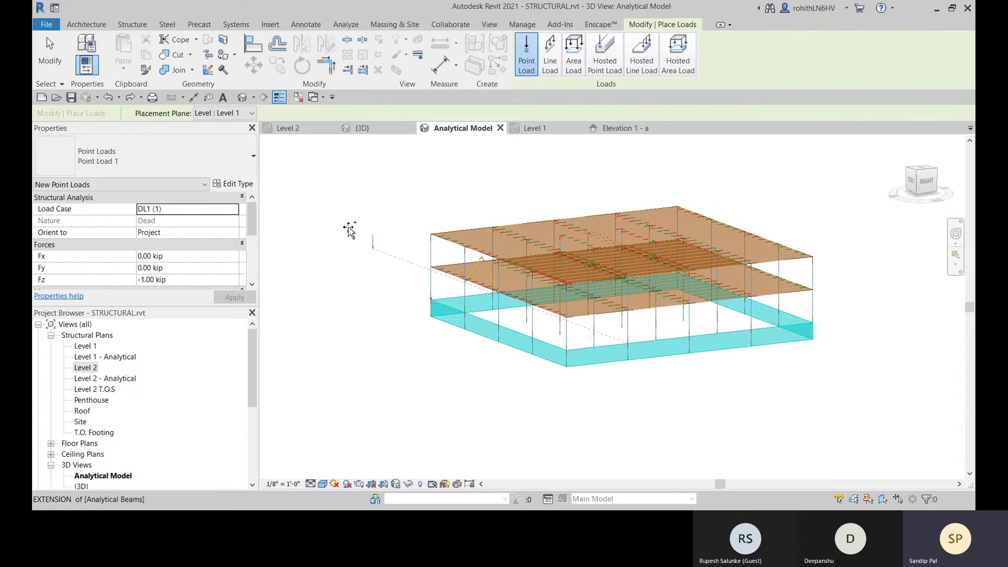
click(338, 293)
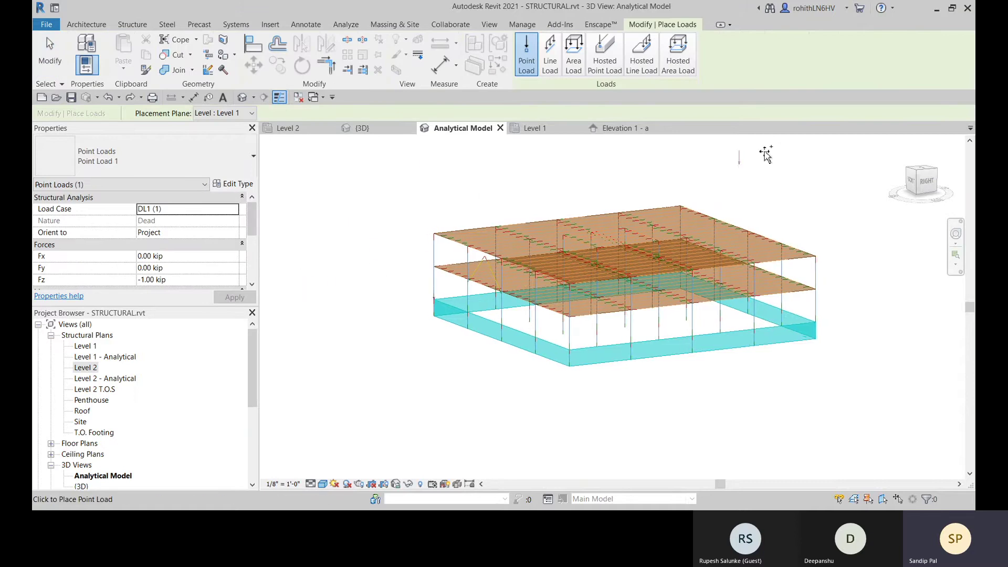
click(574, 58)
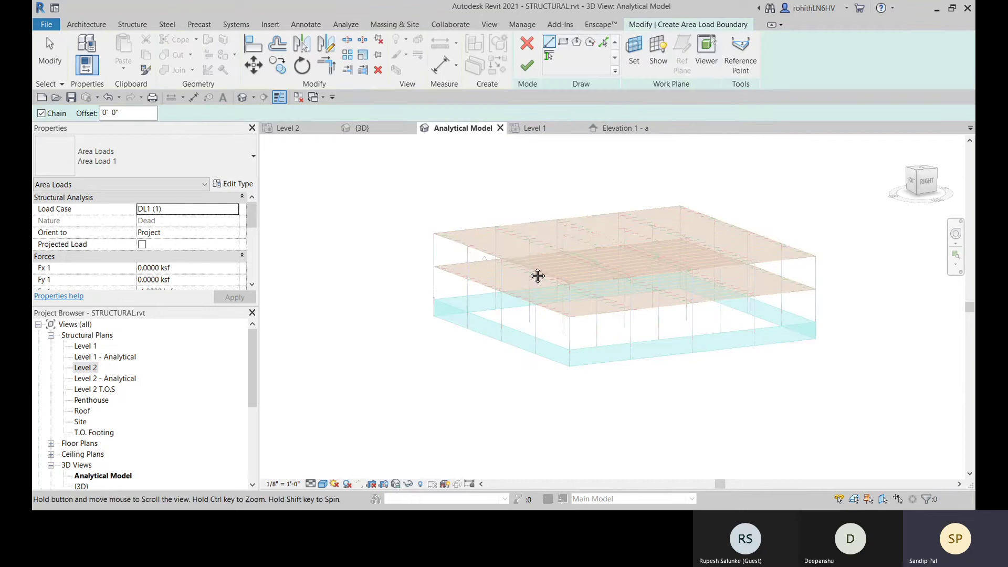
middle_drag(536, 275, 582, 361)
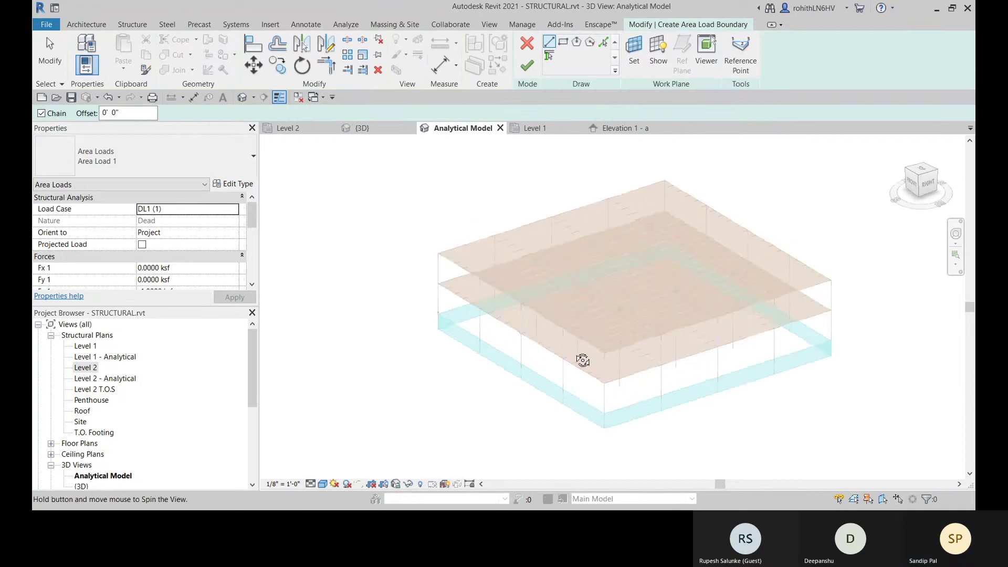
click(527, 44)
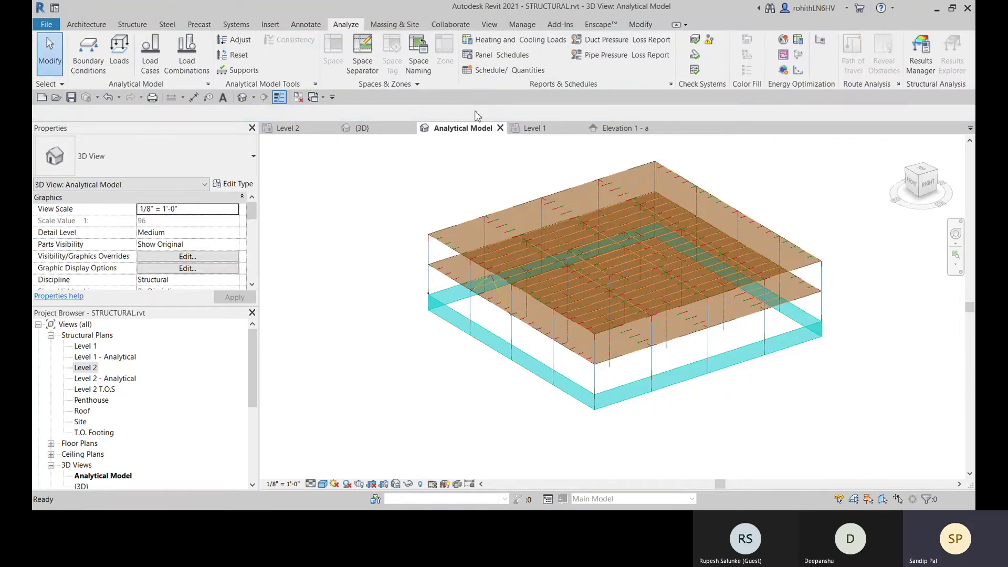
Step: Place a hosted area load with load case DL1 on the uppermost analytical floor and end load placement
click(119, 62)
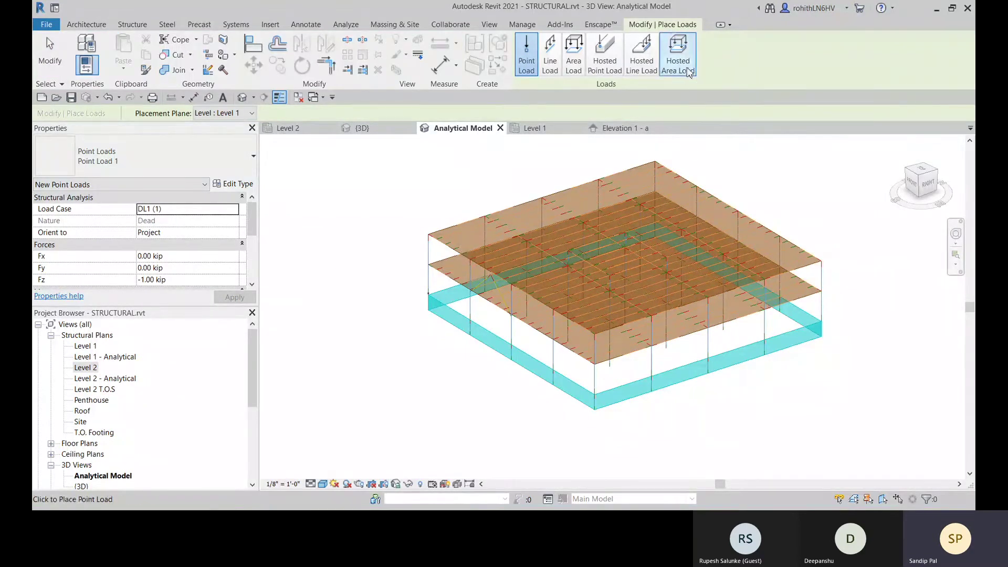
click(678, 55)
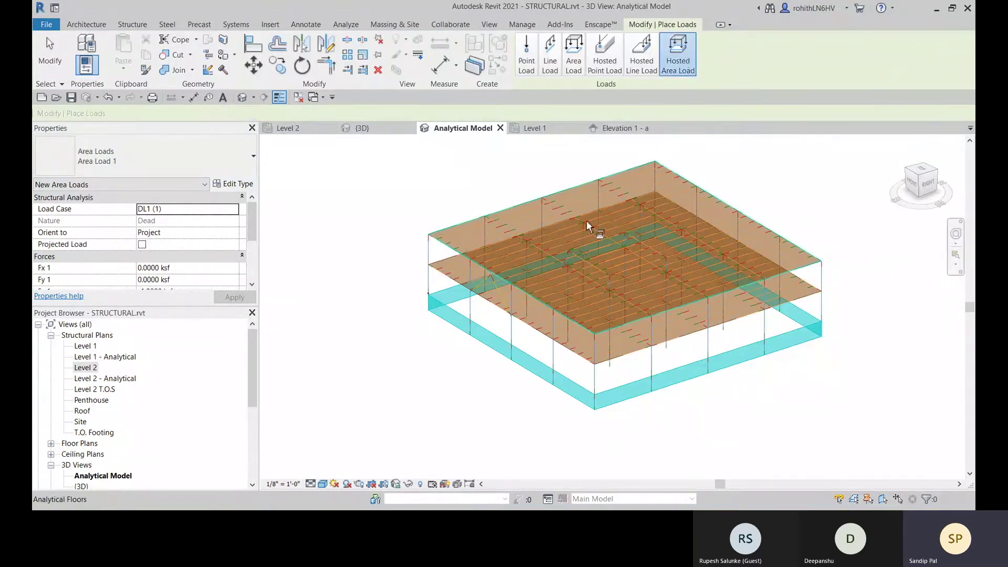
click(467, 233)
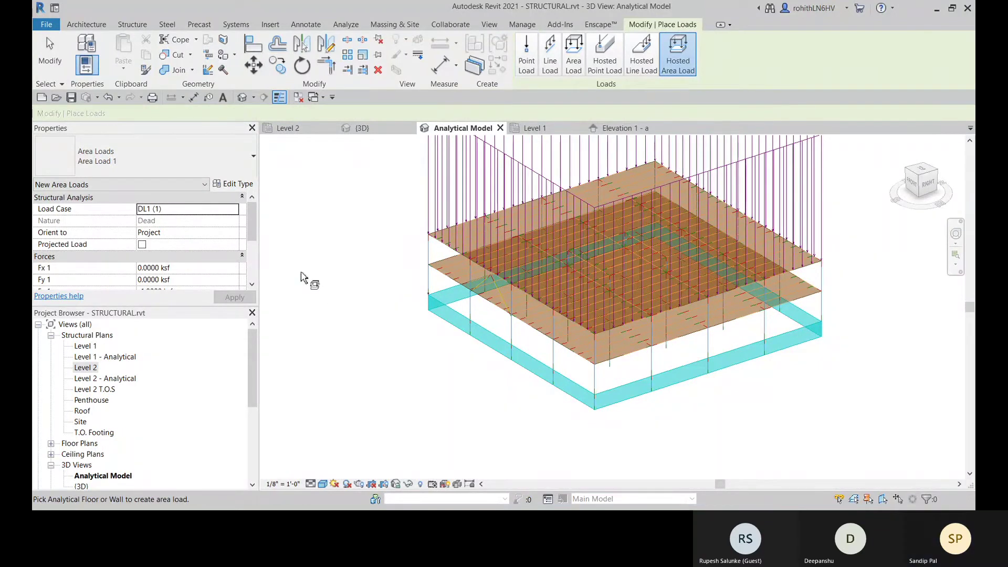
key(Escape)
Step: Change the load case of the uppermost floor's area load to LL1 (2)
click(519, 182)
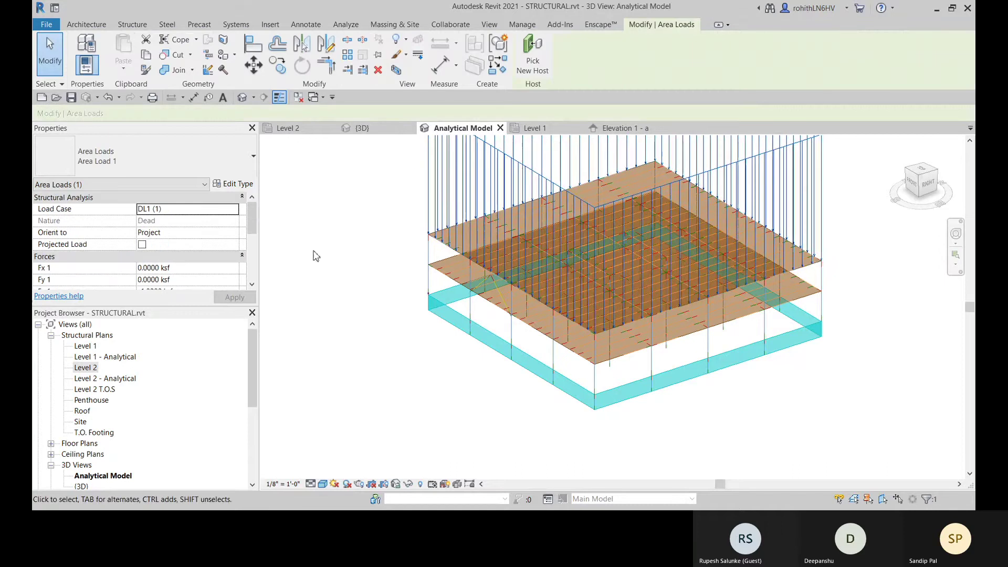
click(235, 210)
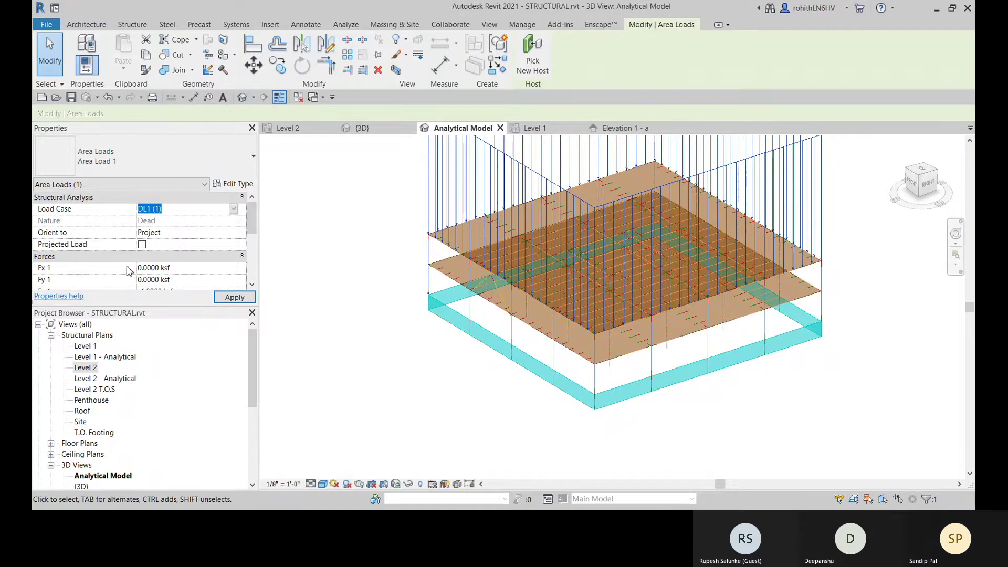
mouse_move(252, 214)
mouse_down()
mouse_move(258, 263)
mouse_move(257, 217)
mouse_up()
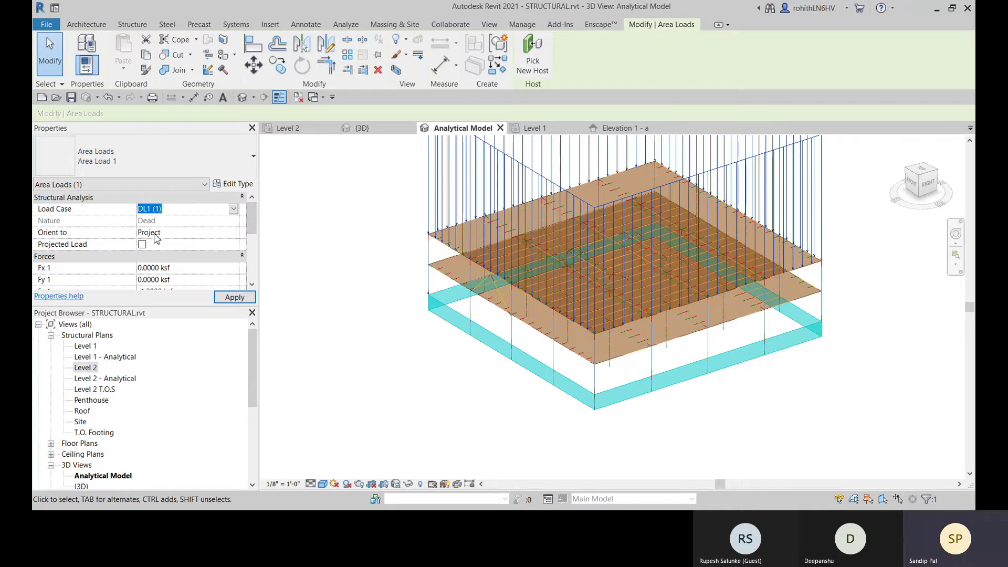
key(Down)
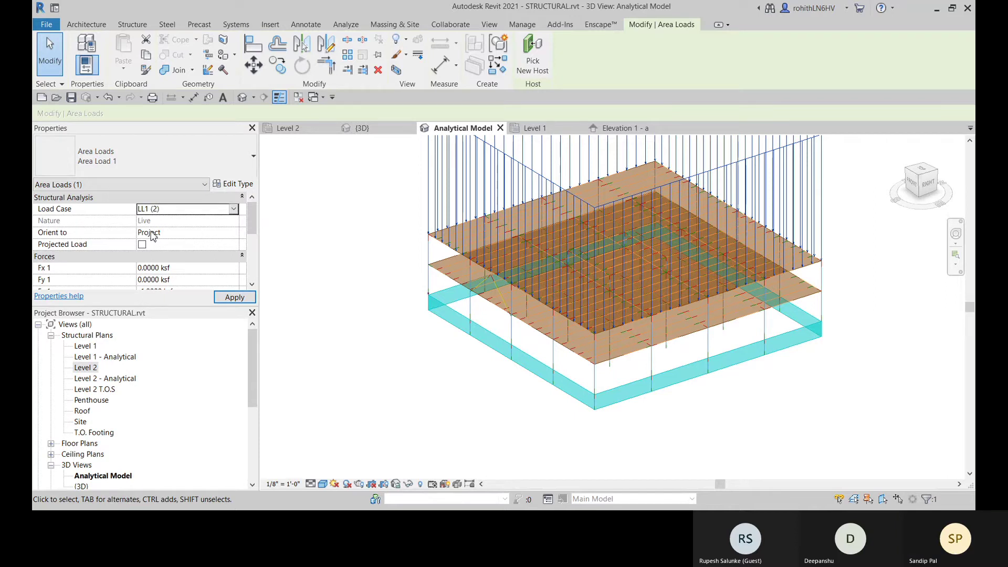
Step: Set the area force scale of the Area Load 1 type to 5.0 ft²/kip so the load arrows are drawn shorter
click(231, 184)
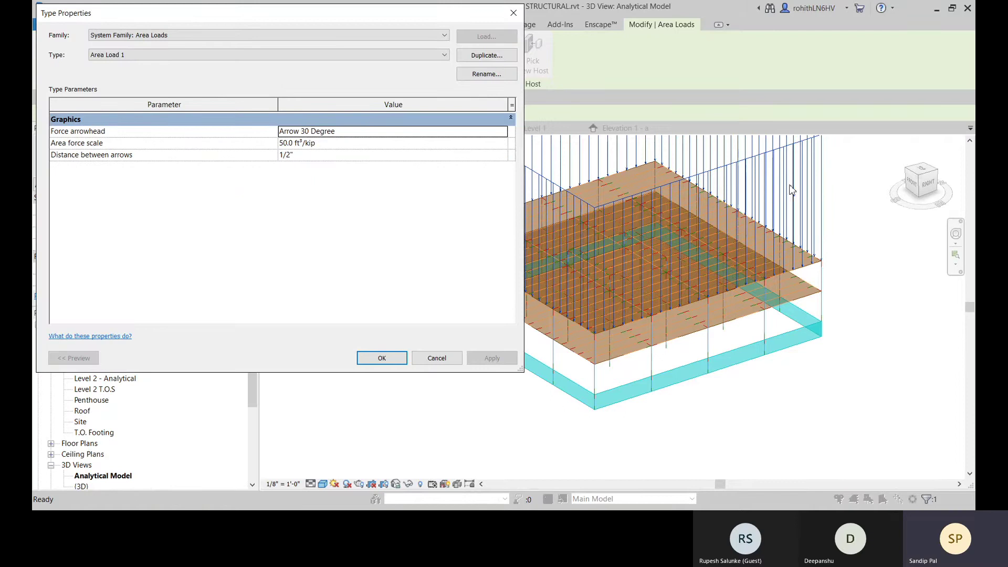
click(288, 146)
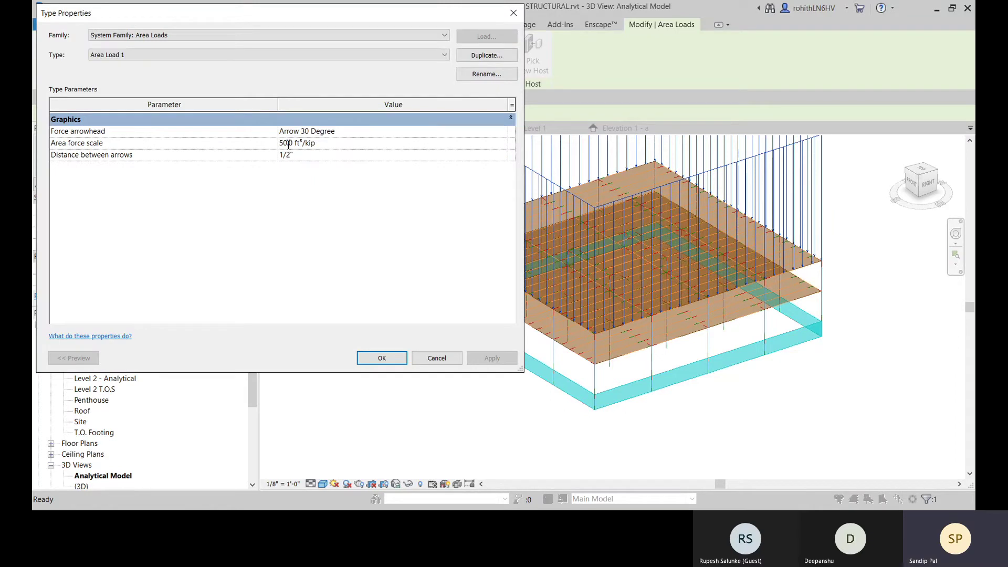
text(.)
key(Delete)
click(512, 359)
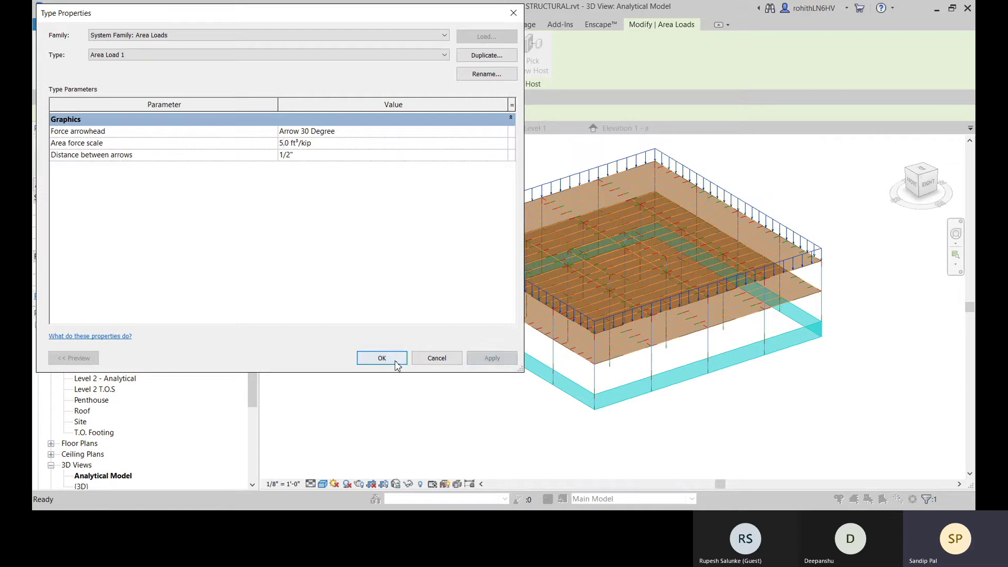
click(381, 358)
Step: Examine the load arrows along the uppermost floor's edges and the area load's force values
scroll(423, 253, up, 5)
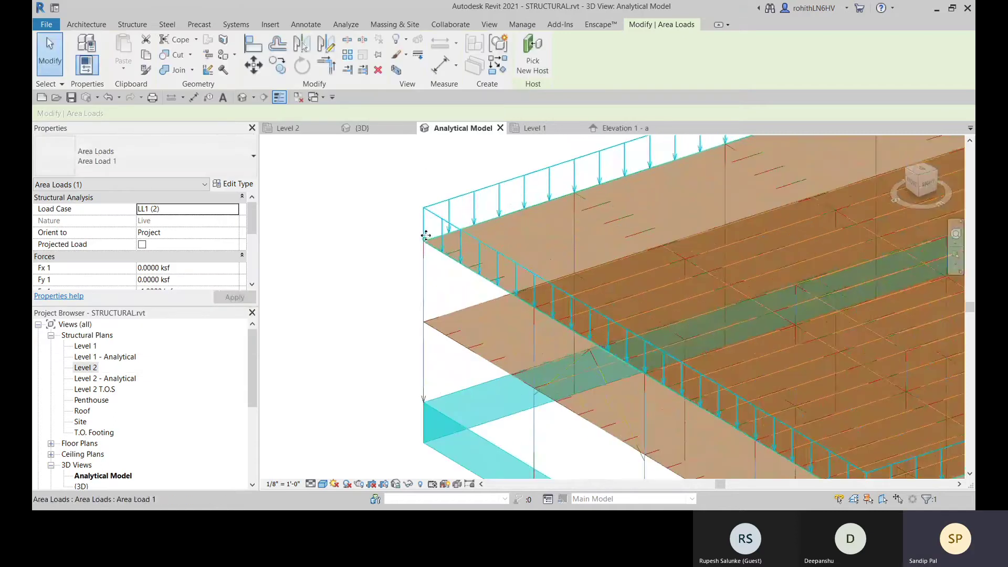
scroll(423, 252, down, 5)
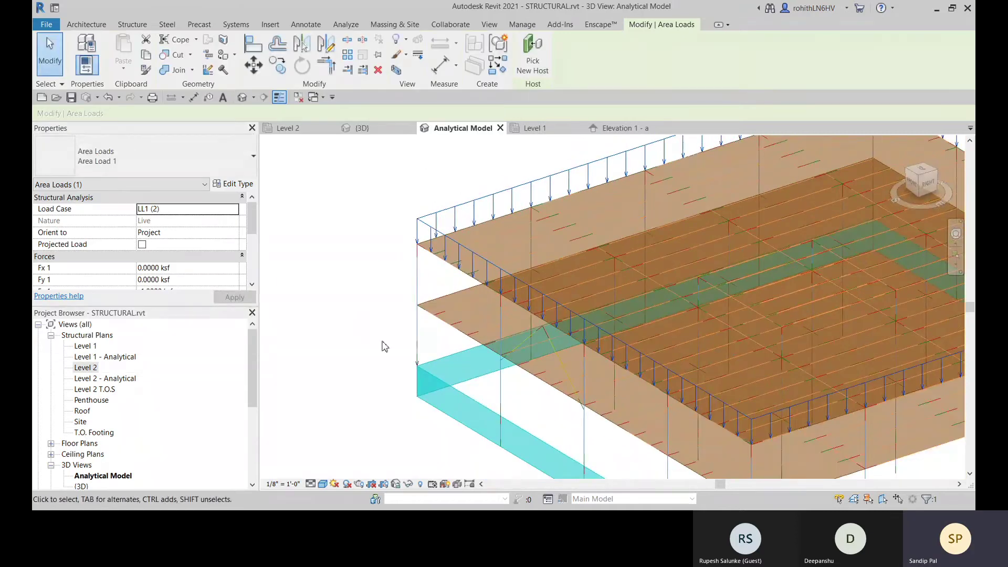
scroll(492, 267, up, 5)
scroll(492, 267, down, 5)
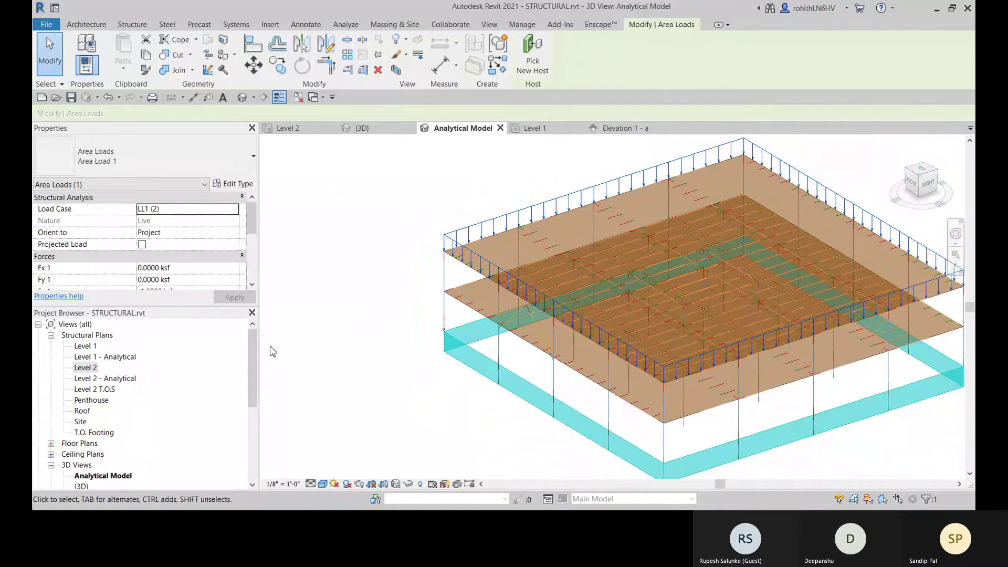
scroll(126, 280, down, 3)
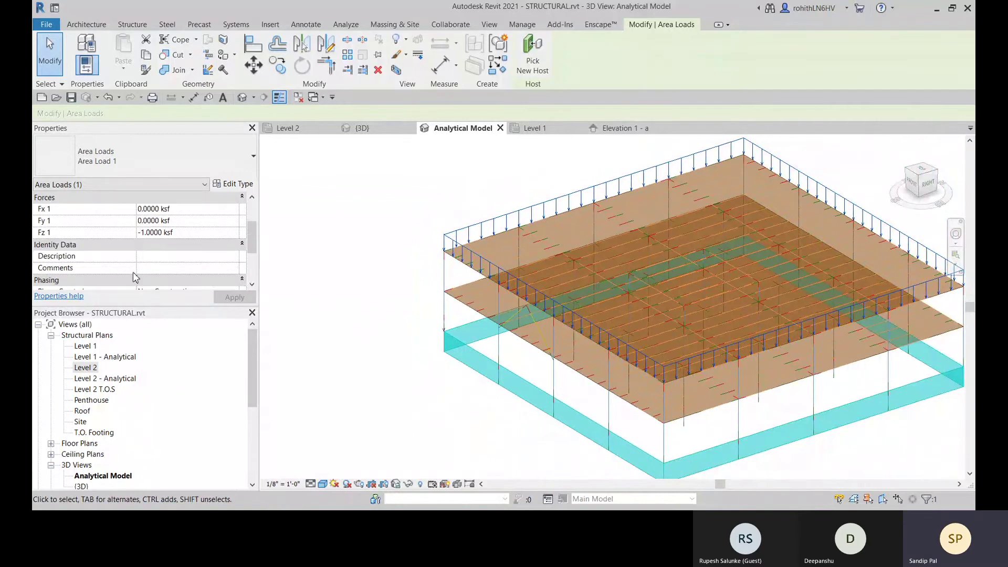
click(342, 277)
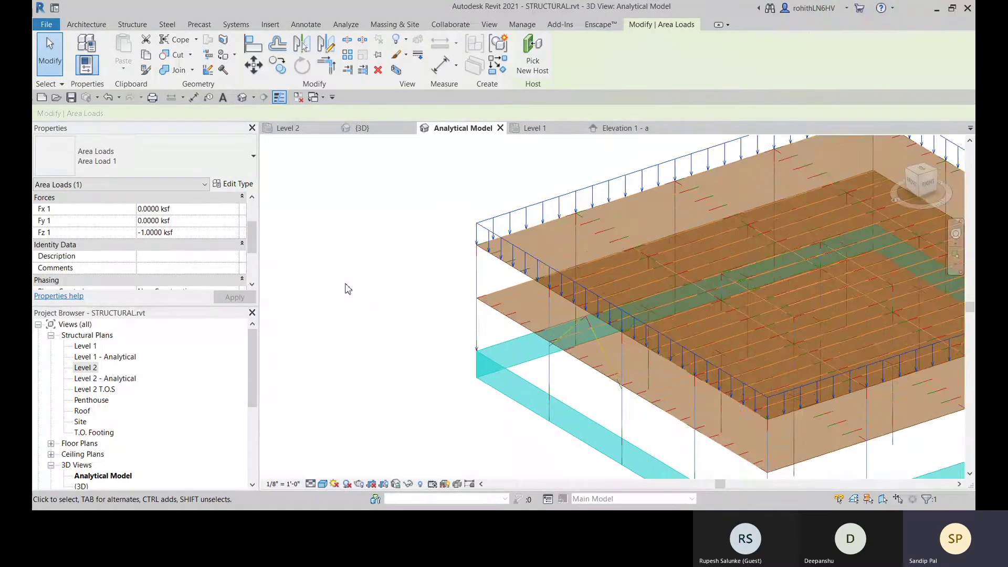
scroll(362, 294, down, 2)
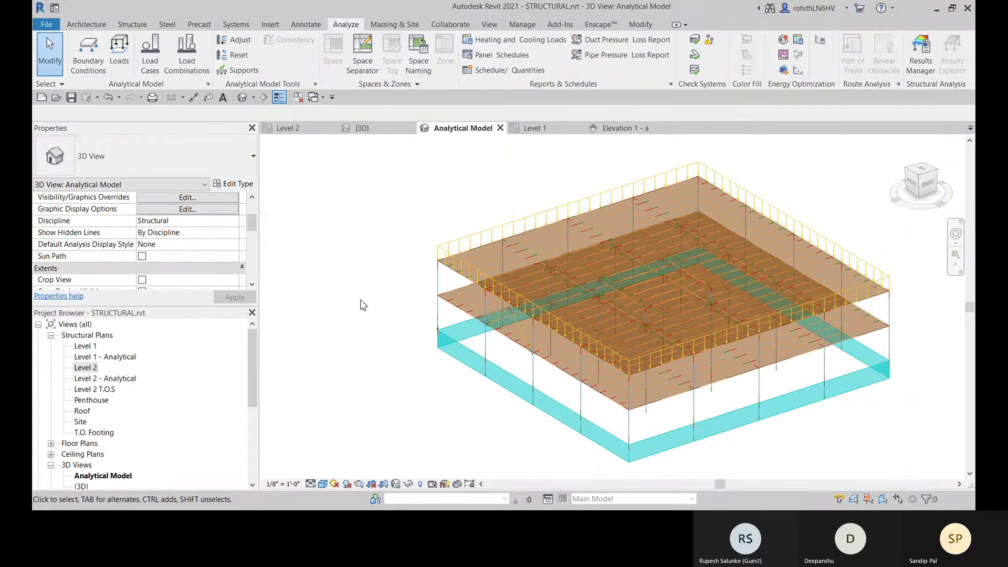
Step: Enable Projected Load for the area load on the uppermost floor and clear the selection
click(519, 301)
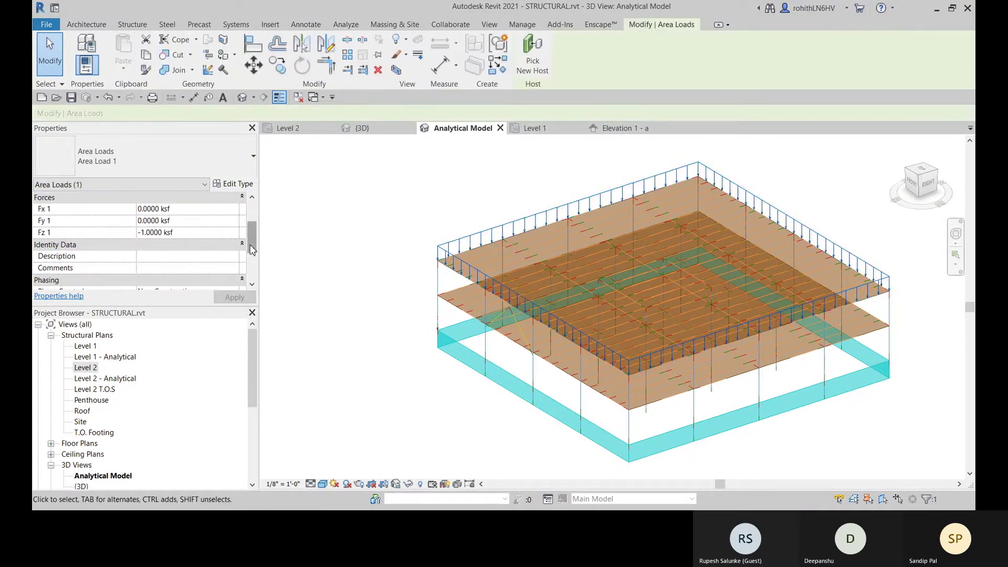
drag(252, 248, 253, 281)
scroll(251, 286, up, 5)
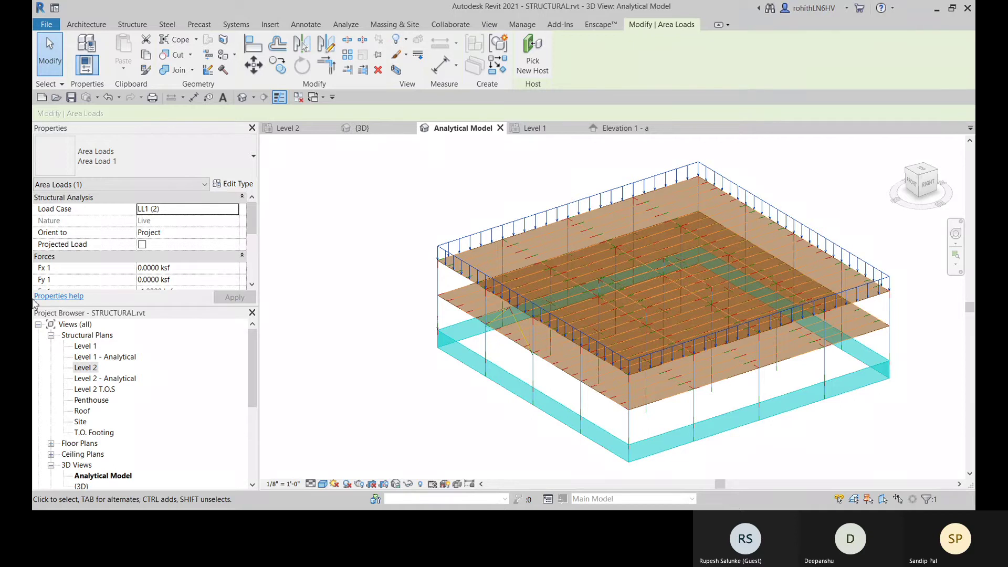
click(142, 244)
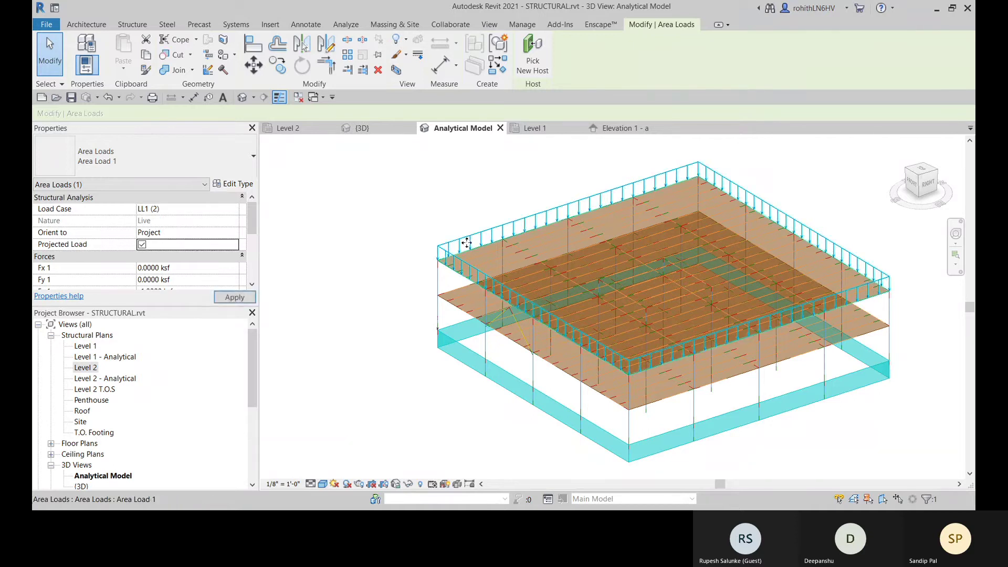
middle_drag(444, 324, 442, 316)
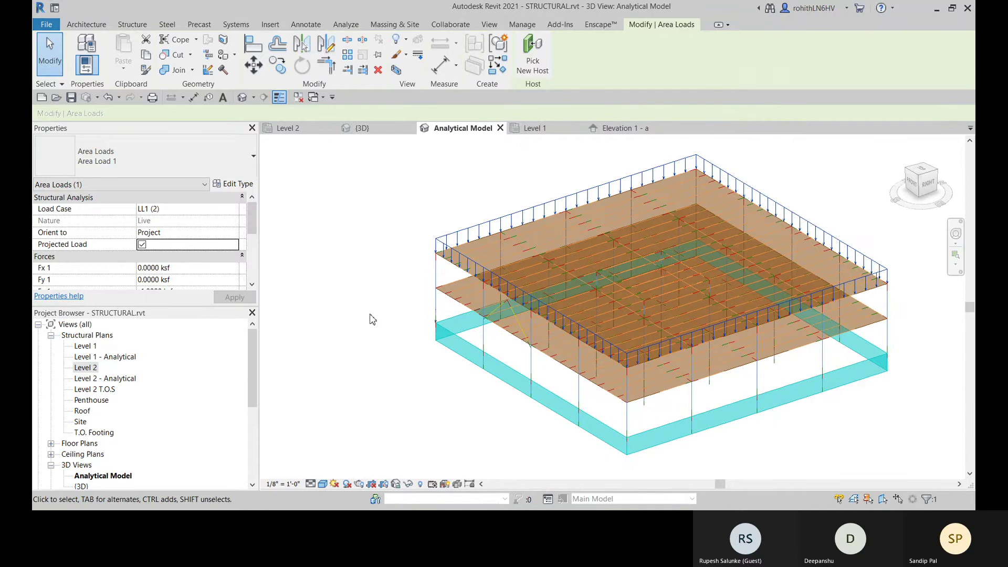
click(217, 160)
click(356, 216)
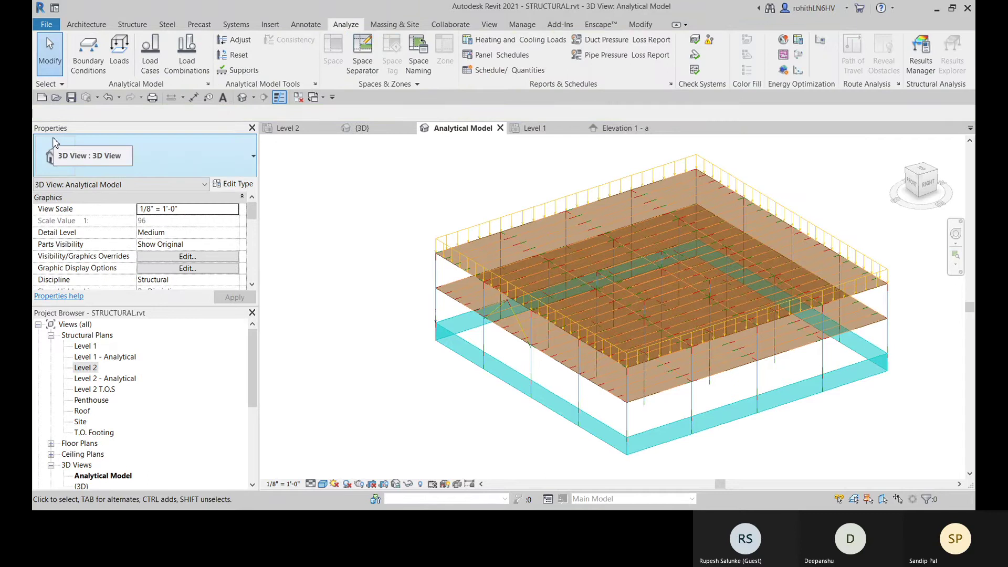
Step: Look over the analytical model settings and review the Dead+Live combination's full name, formula factors and usage
click(315, 84)
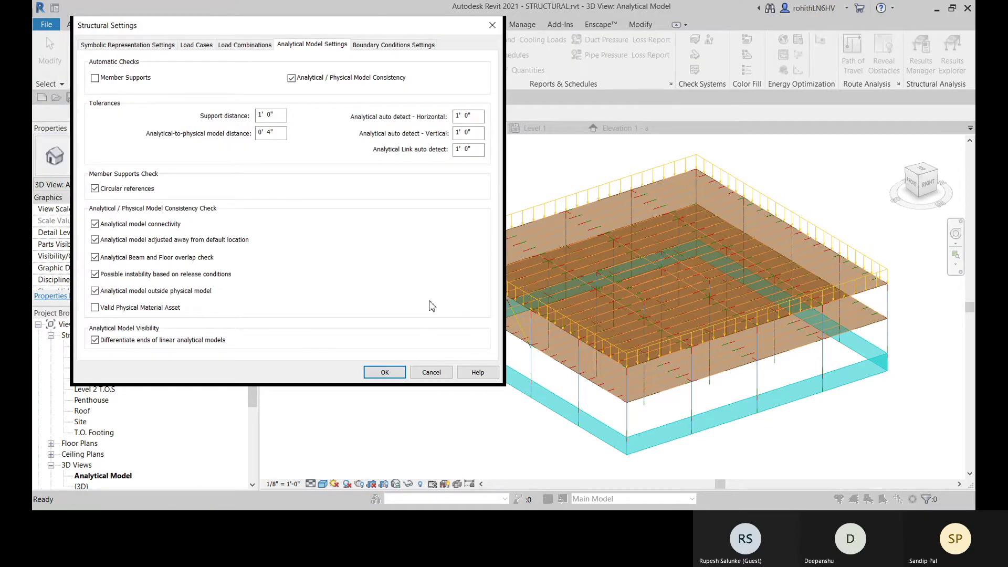
click(431, 372)
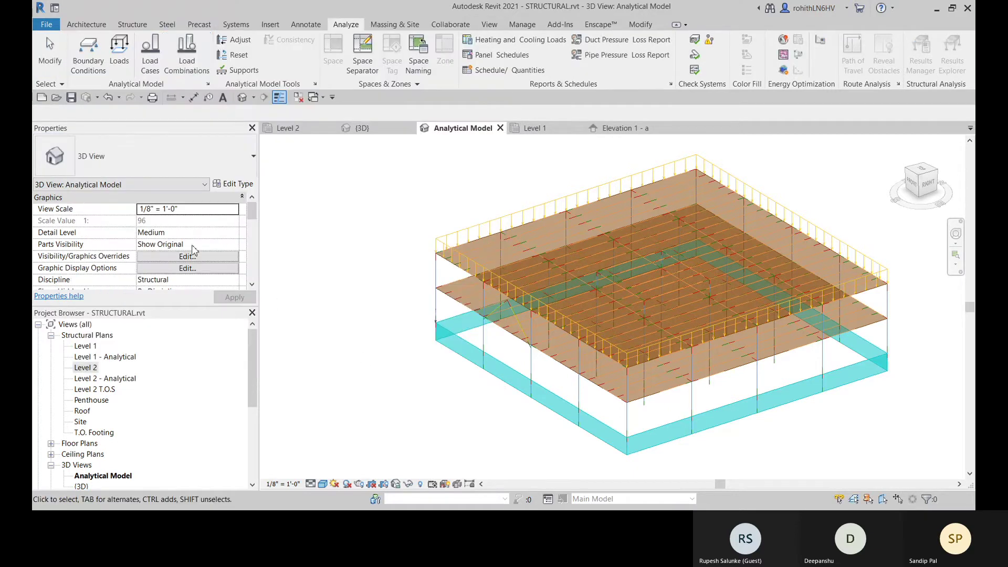
click(188, 66)
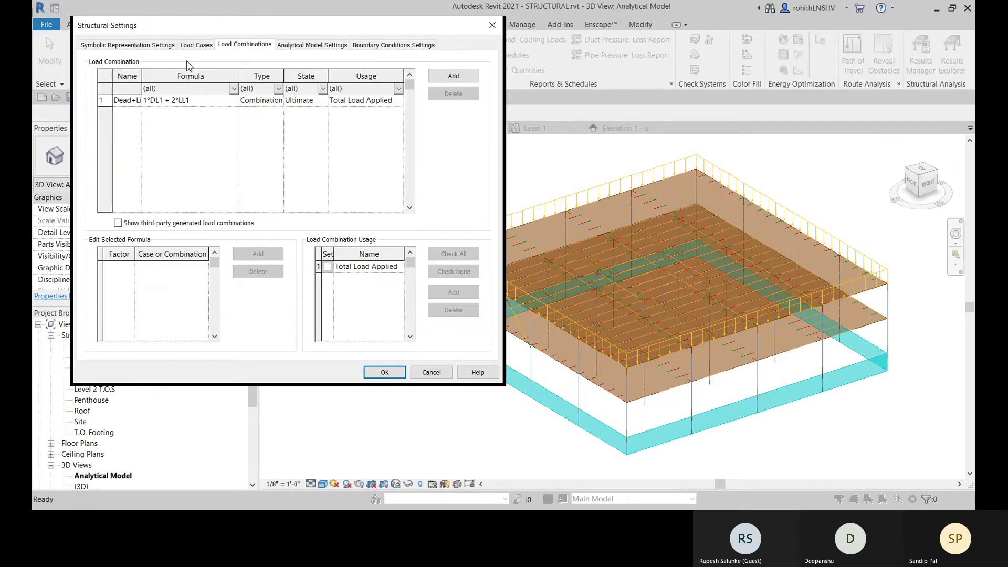
click(127, 101)
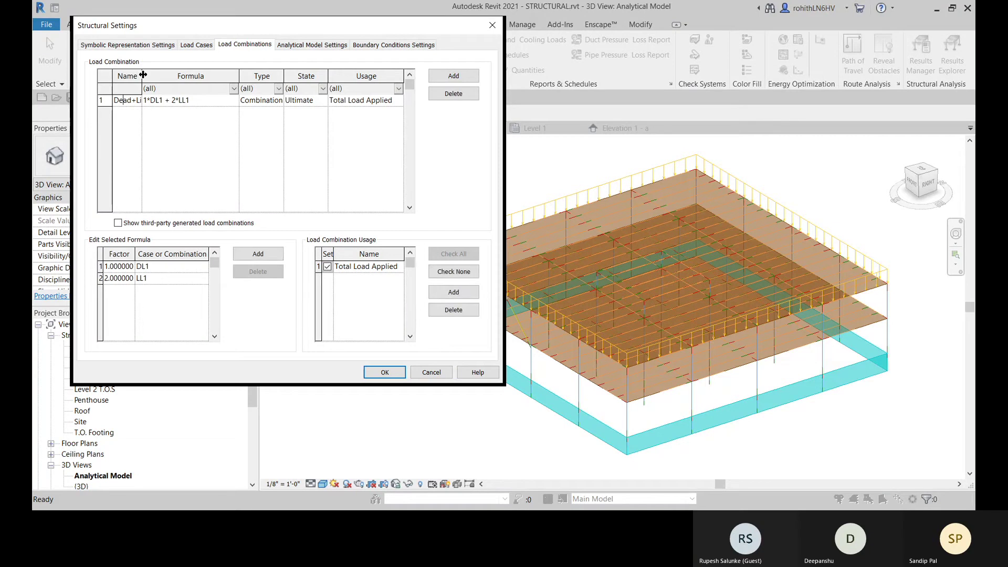
drag(142, 74, 161, 74)
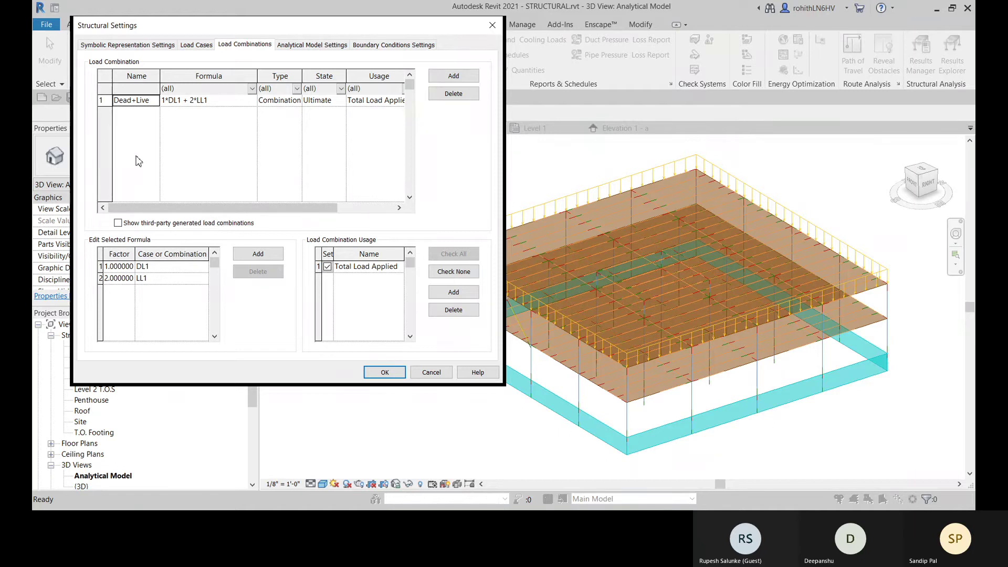
click(376, 372)
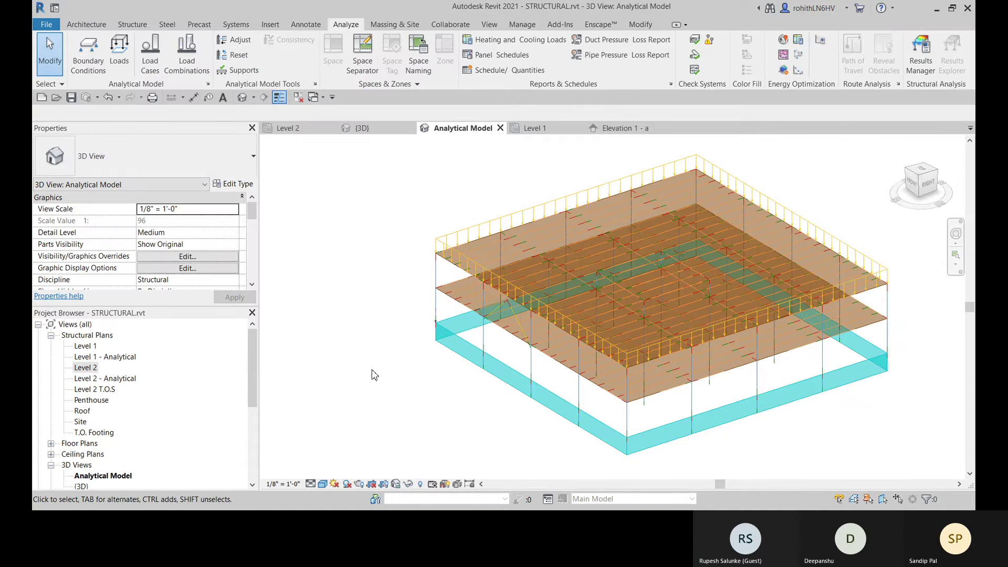
Step: Recheck the load combinations list in the structural settings and close it
middle_drag(396, 367, 387, 364)
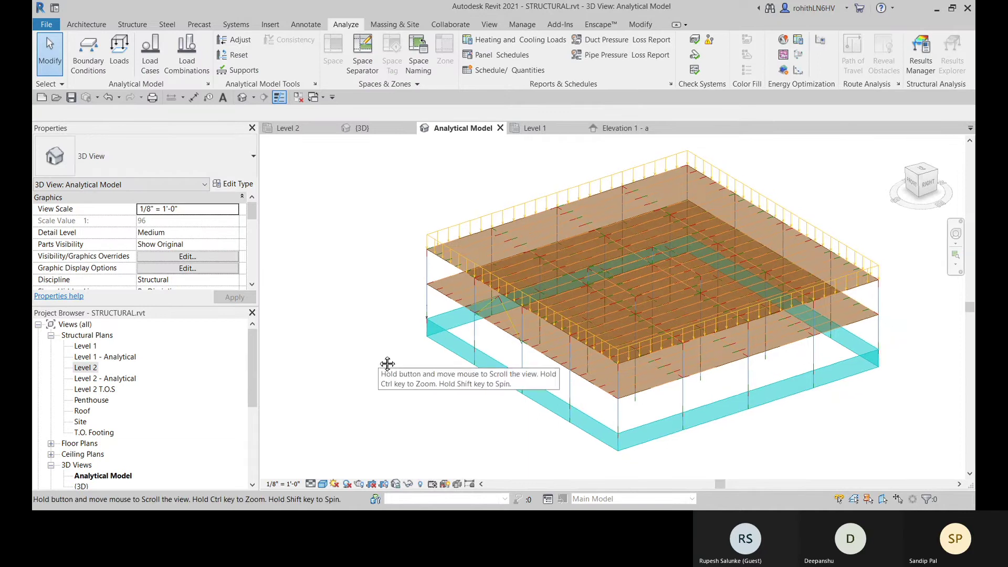
click(202, 68)
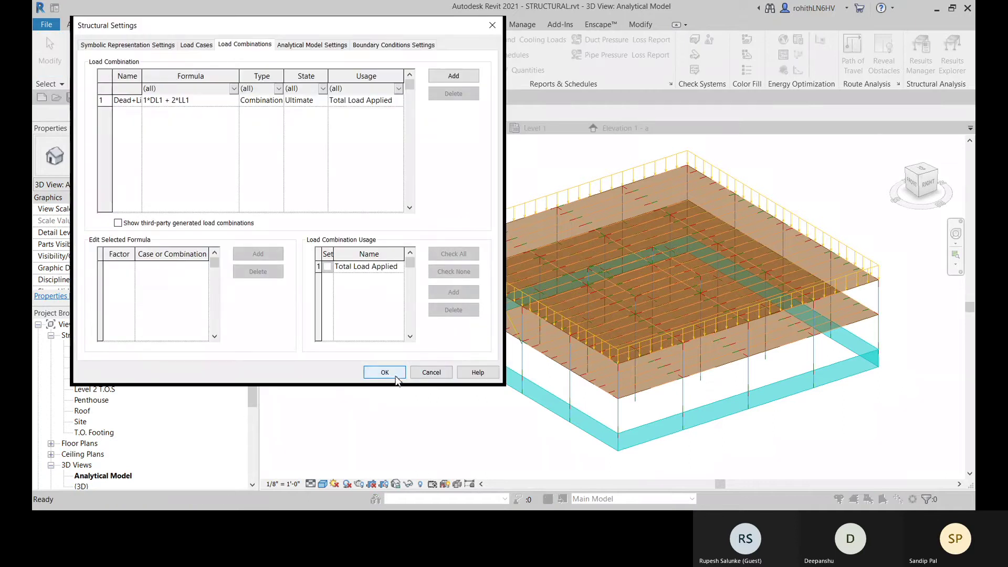
click(385, 373)
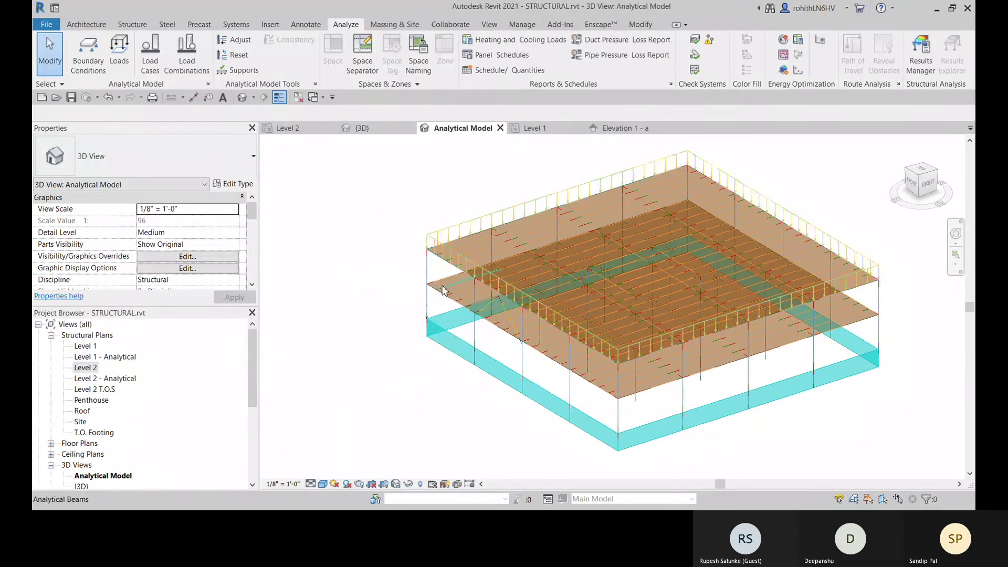
Step: Review the load case, force values and remaining properties of the area load on the uppermost floor
click(455, 258)
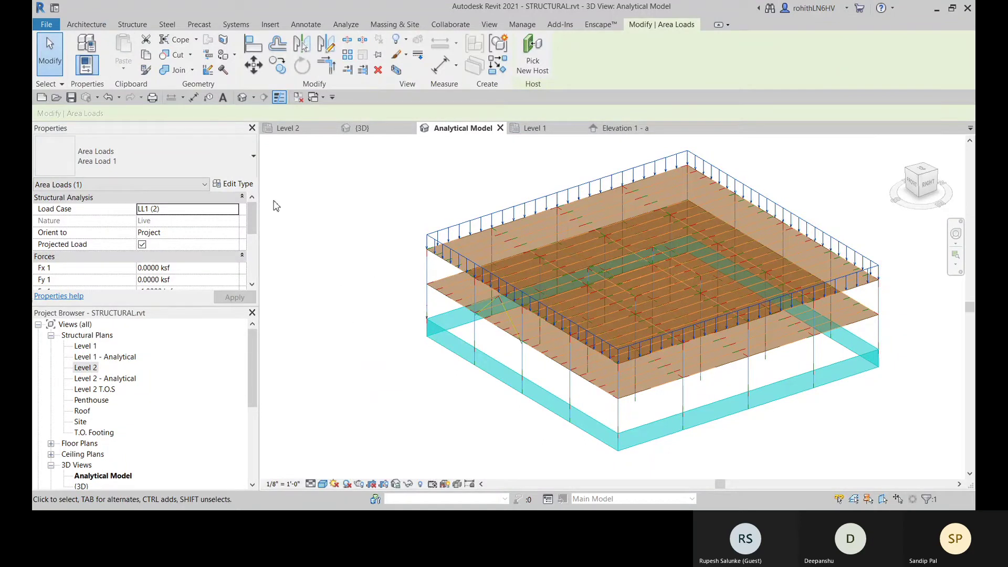
scroll(254, 236, down, 1)
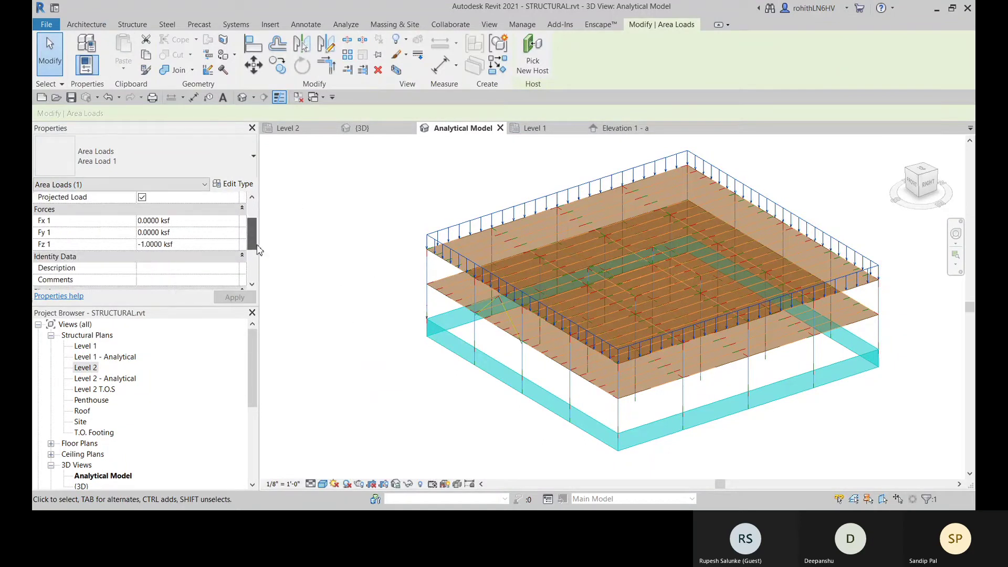
scroll(255, 237, up, 1)
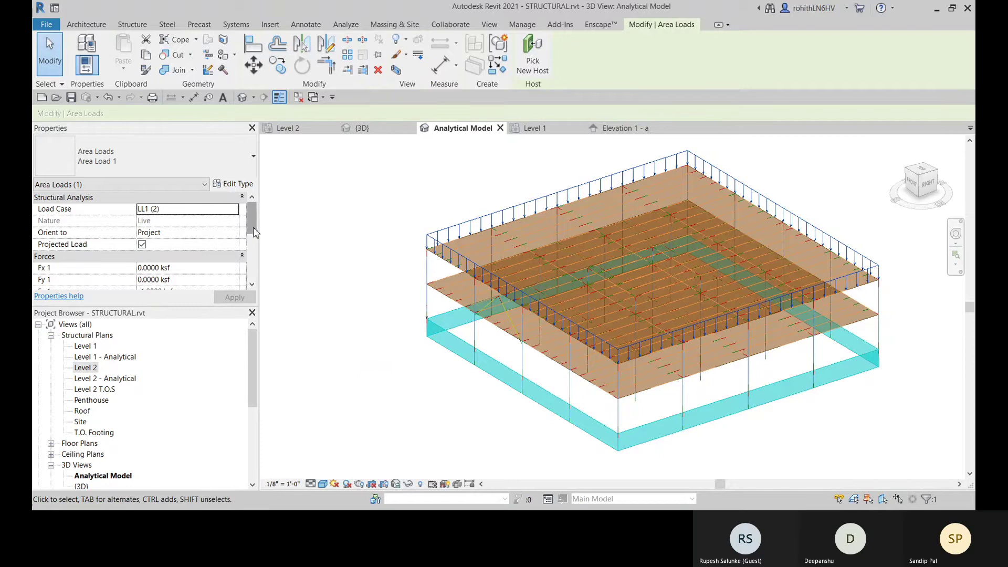
drag(254, 232, 254, 267)
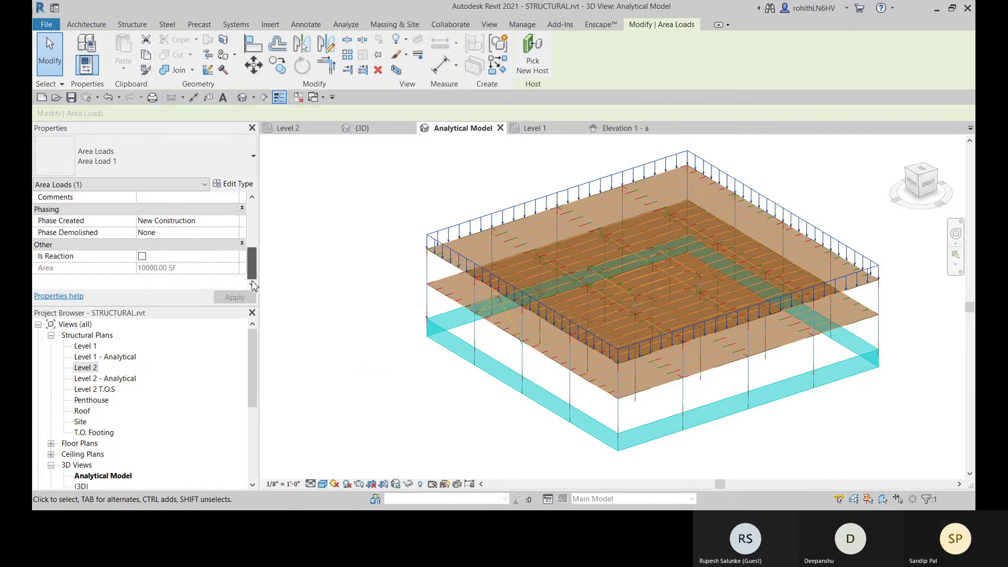
scroll(254, 265, up, 3)
click(344, 228)
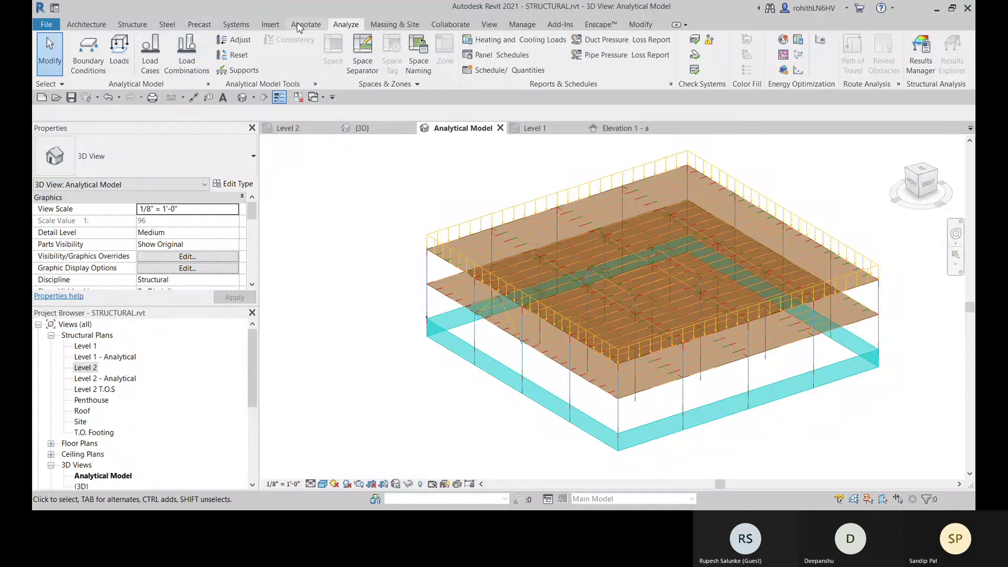
Step: Place a hosted area load with load case DL1 (1) on the analytical floor directly below the uppermost one
click(132, 29)
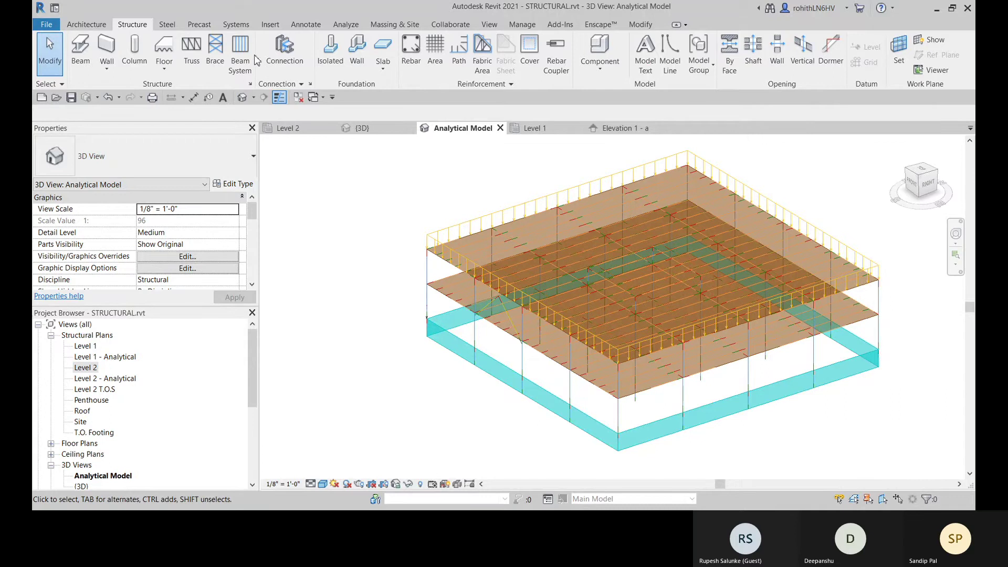
click(342, 28)
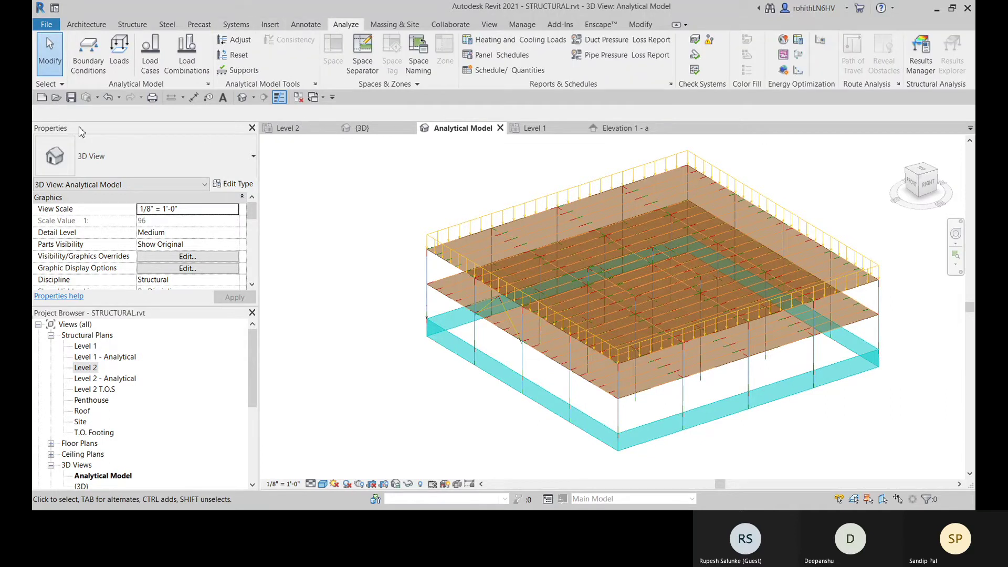
click(119, 53)
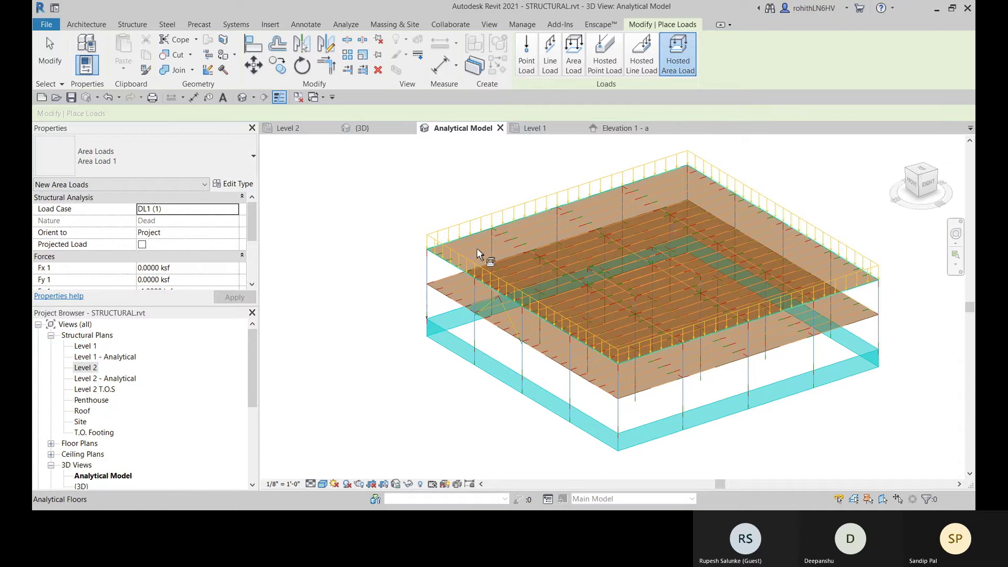
scroll(478, 246, up, 4)
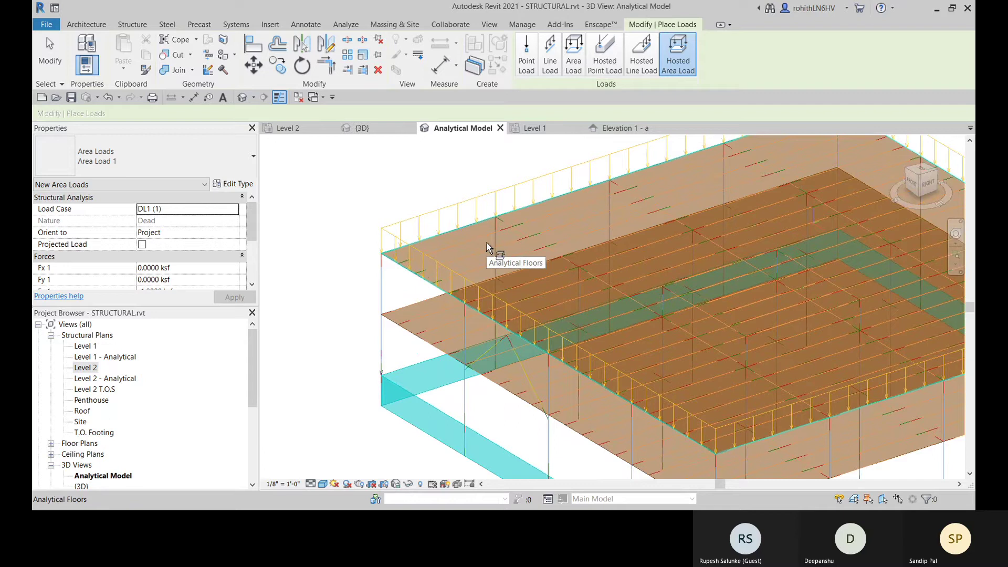
scroll(681, 278, up, 2)
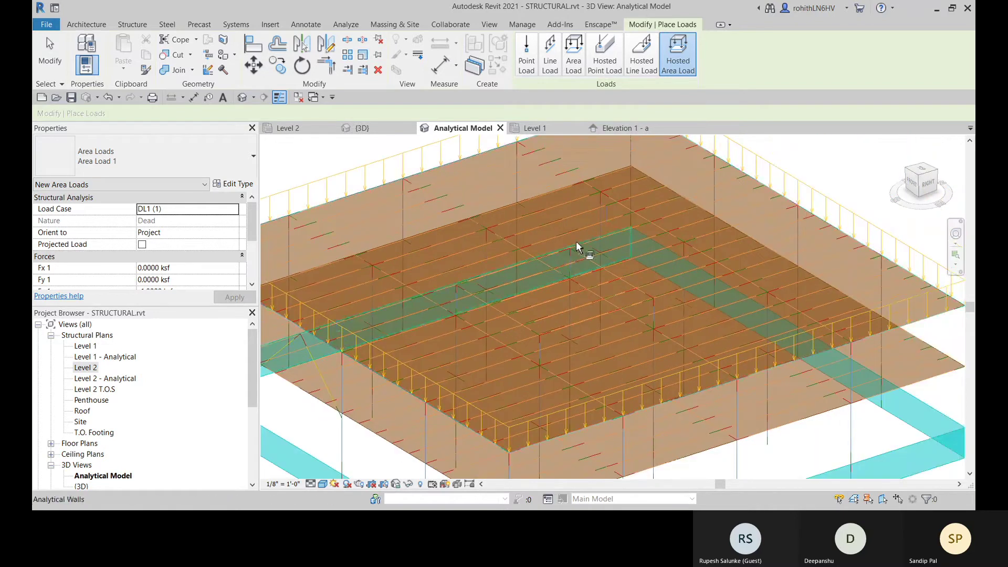
middle_drag(557, 257, 623, 241)
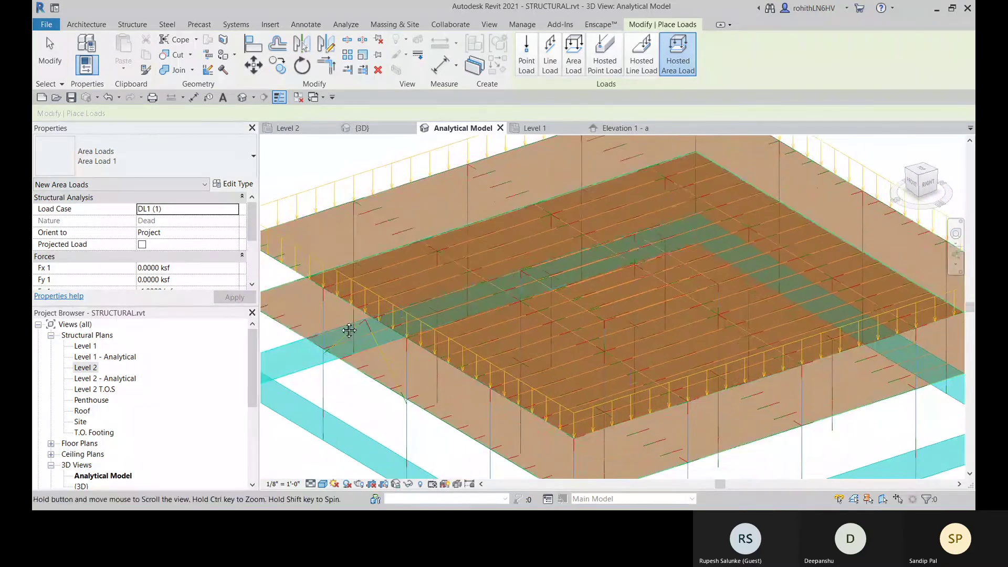
scroll(378, 310, up, 2)
click(367, 291)
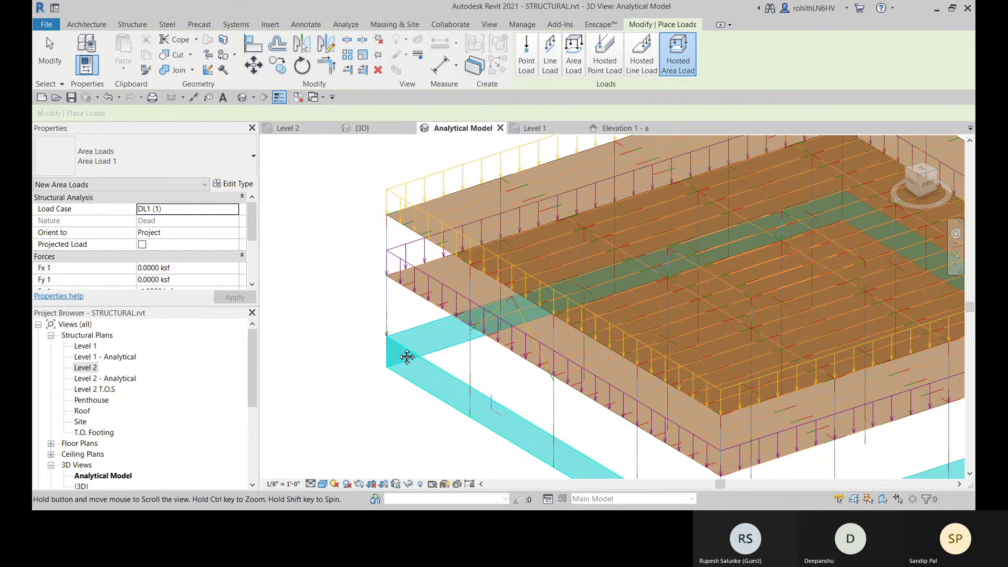
key(Escape)
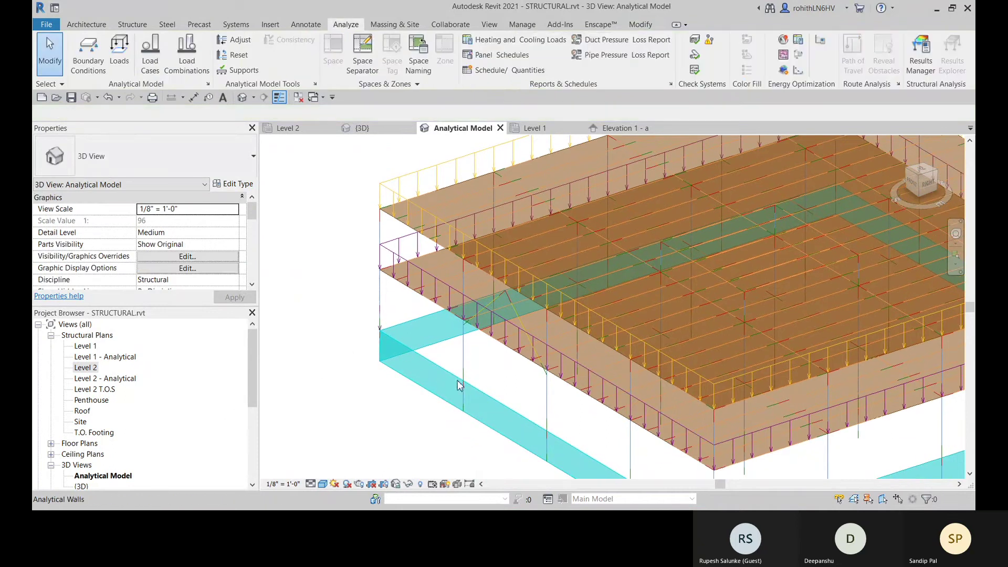
Step: Place Fixed point boundary conditions at the column bases along the right side of the foundation, including both corners
scroll(462, 357, down, 2)
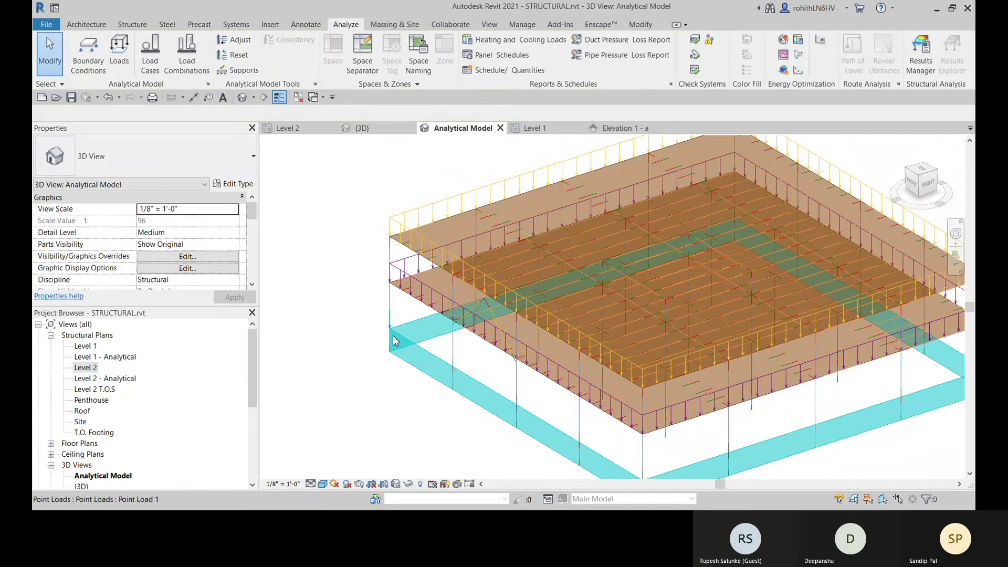
shift+middle_drag(391, 337, 402, 344)
shift+middle_drag(452, 308, 442, 334)
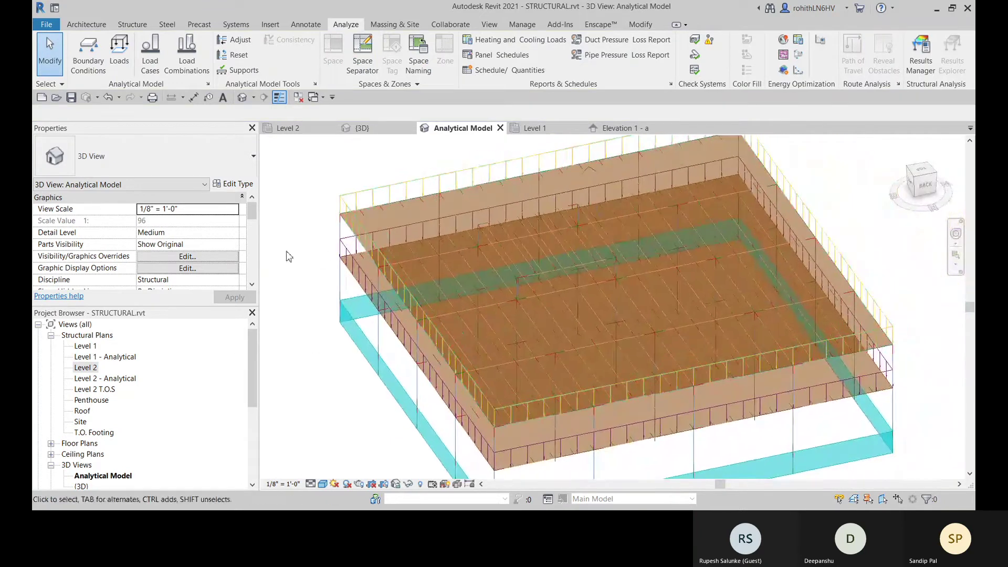
click(88, 53)
shift+middle_drag(641, 248, 411, 382)
scroll(420, 376, up, 1)
scroll(372, 271, up, 4)
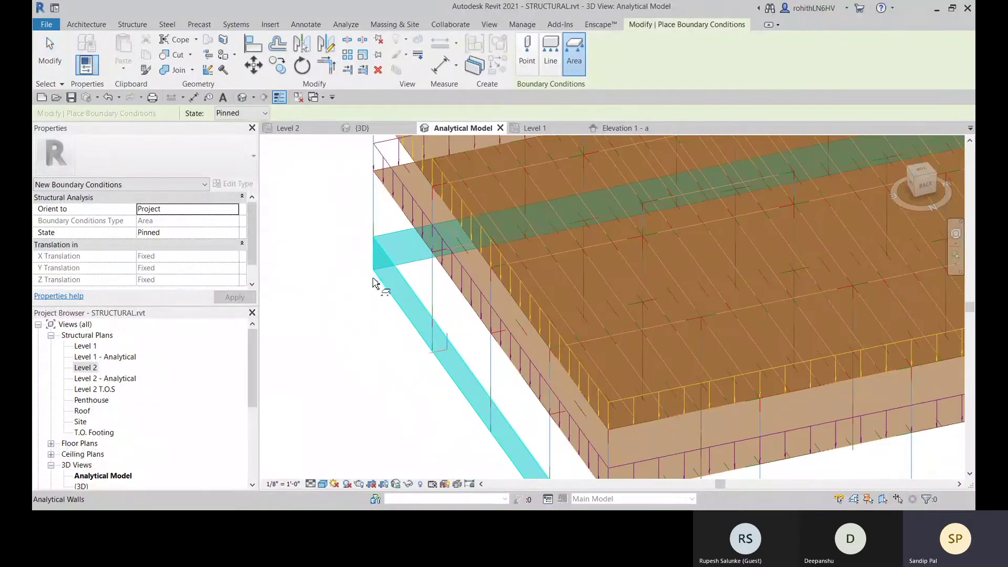
shift+middle_drag(369, 308, 444, 227)
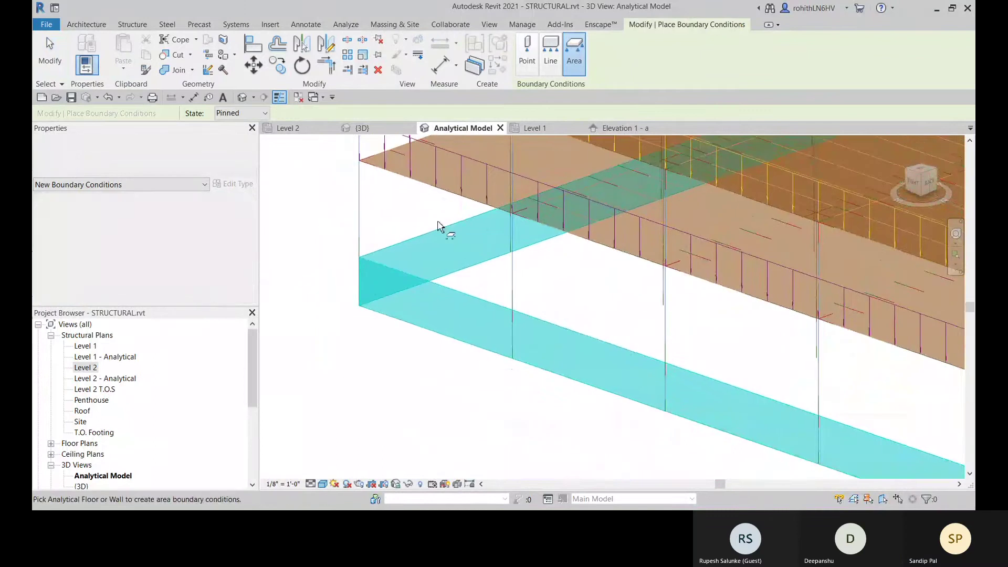
click(527, 53)
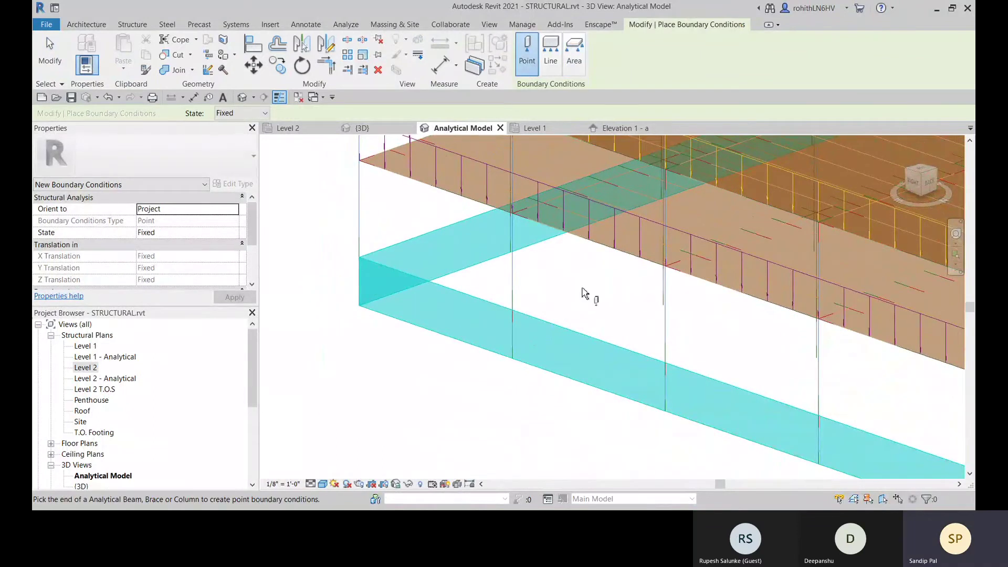
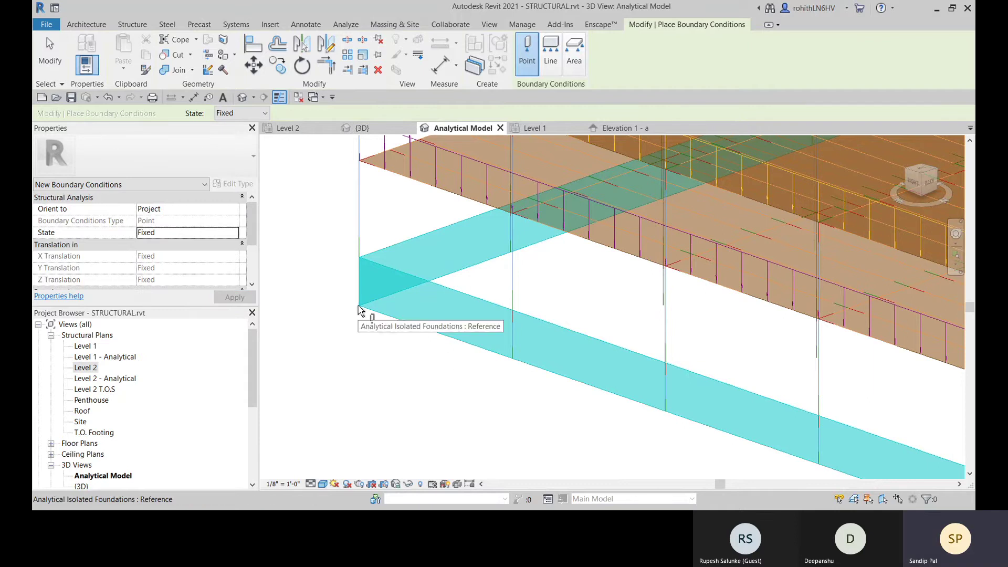
click(512, 362)
click(666, 414)
scroll(569, 395, down, 3)
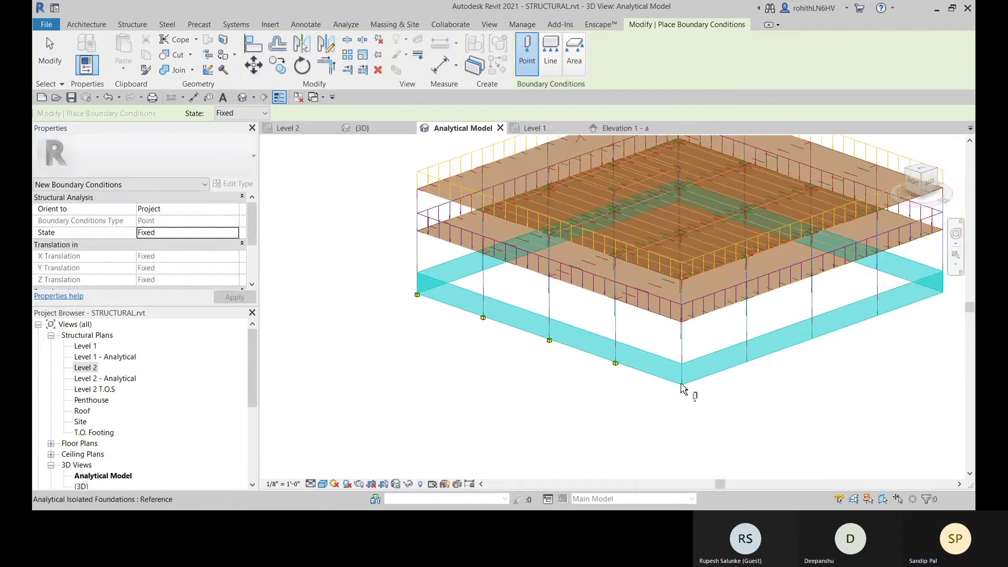
click(683, 386)
Step: Add Fixed point boundary conditions at the column bases along the back side of the foundation, up to the far corner
scroll(705, 405, up, 4)
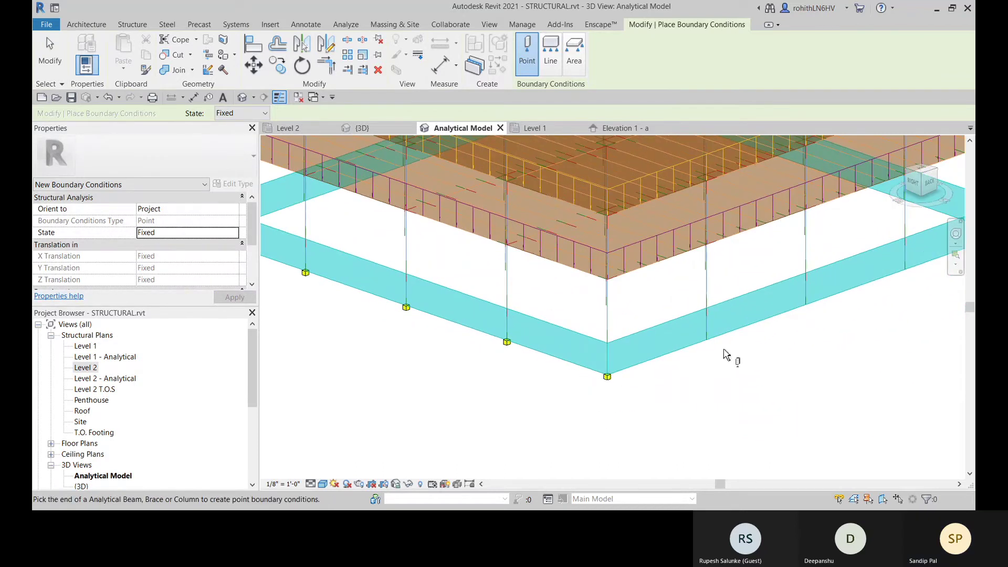
click(707, 341)
click(806, 307)
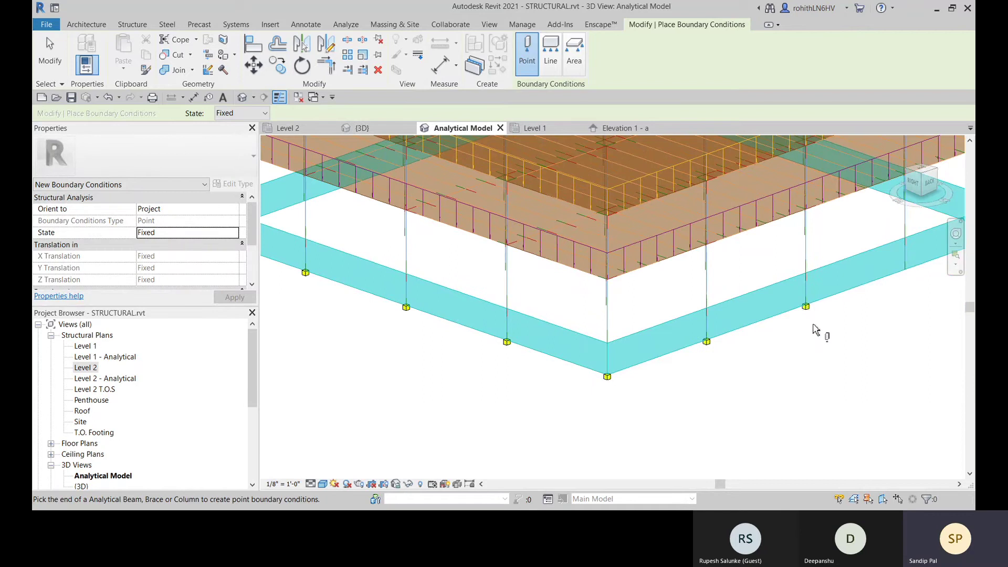
middle_drag(816, 330, 583, 375)
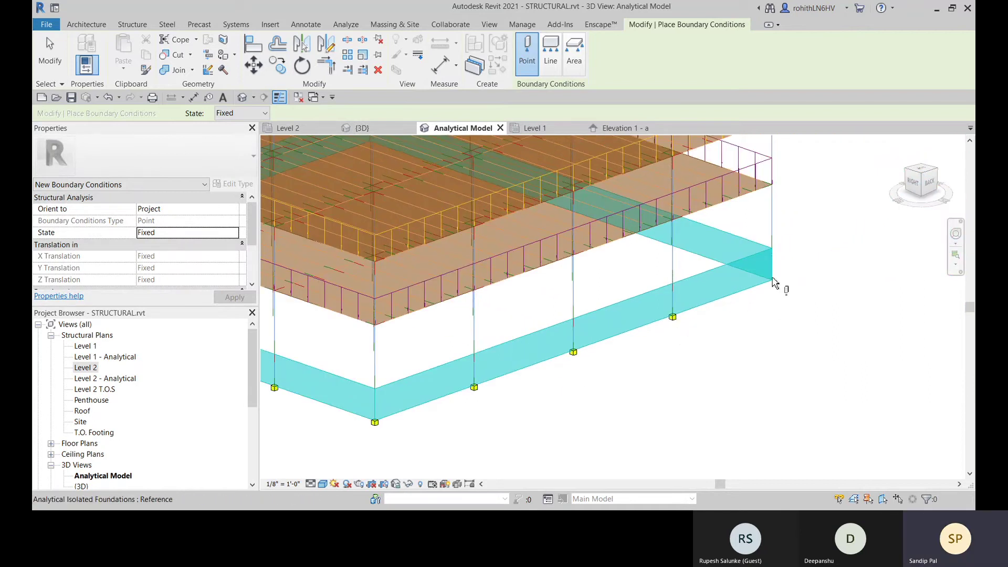
Step: Add Fixed point boundary conditions at the column bases along the left side of the foundation, up to its front corner
shift+middle_drag(799, 318, 646, 339)
middle_drag(711, 304, 644, 356)
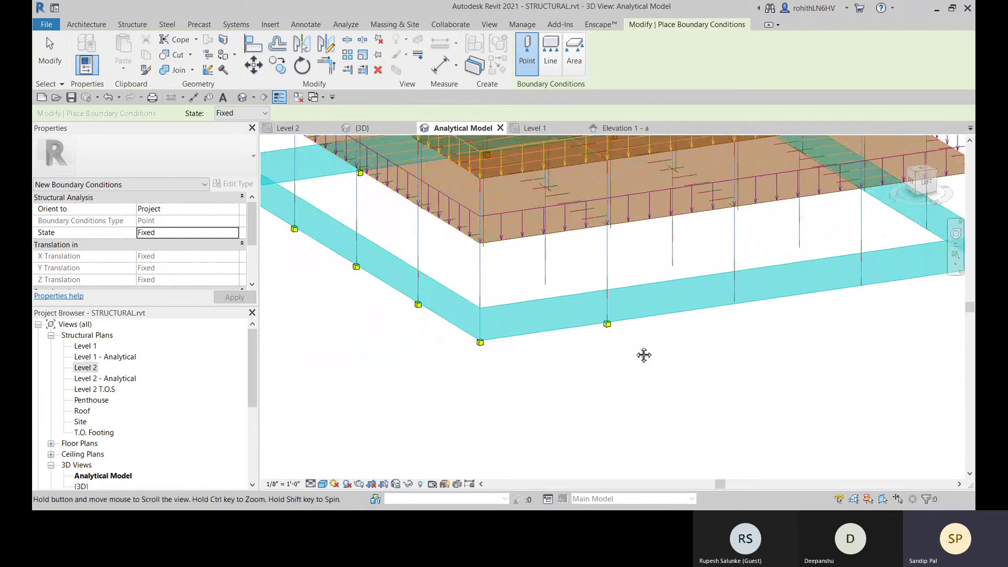
middle_drag(767, 334, 580, 371)
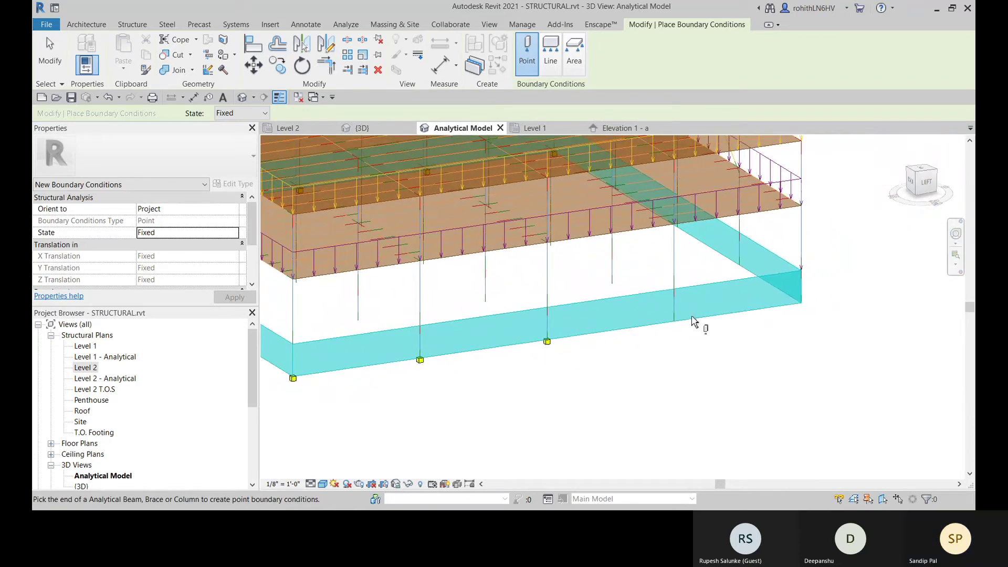
click(674, 320)
click(801, 303)
Step: Add Fixed point boundary conditions at the three intermediate column bases along the front side and finish placing them
shift+middle_drag(803, 304, 406, 398)
click(436, 366)
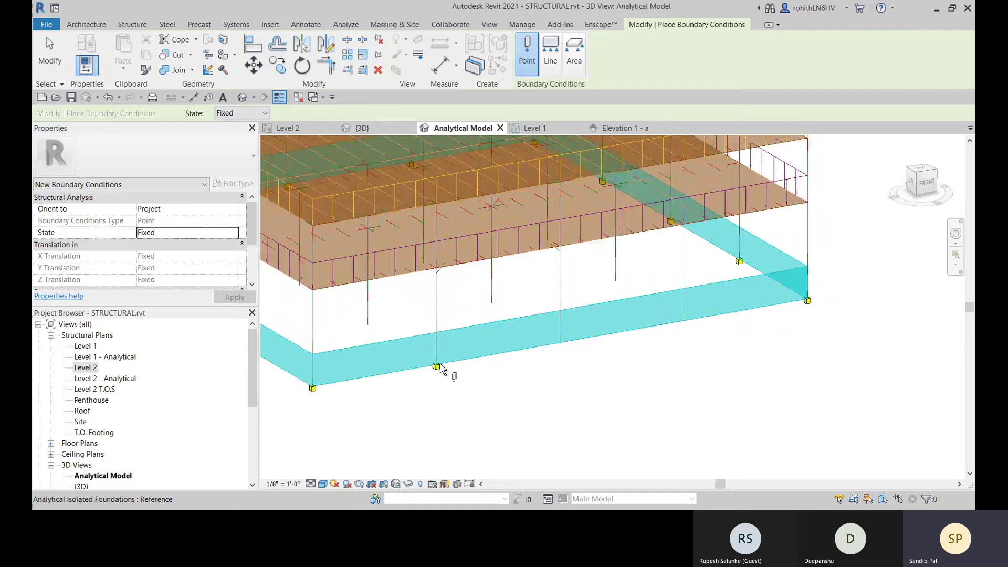
click(561, 344)
click(684, 322)
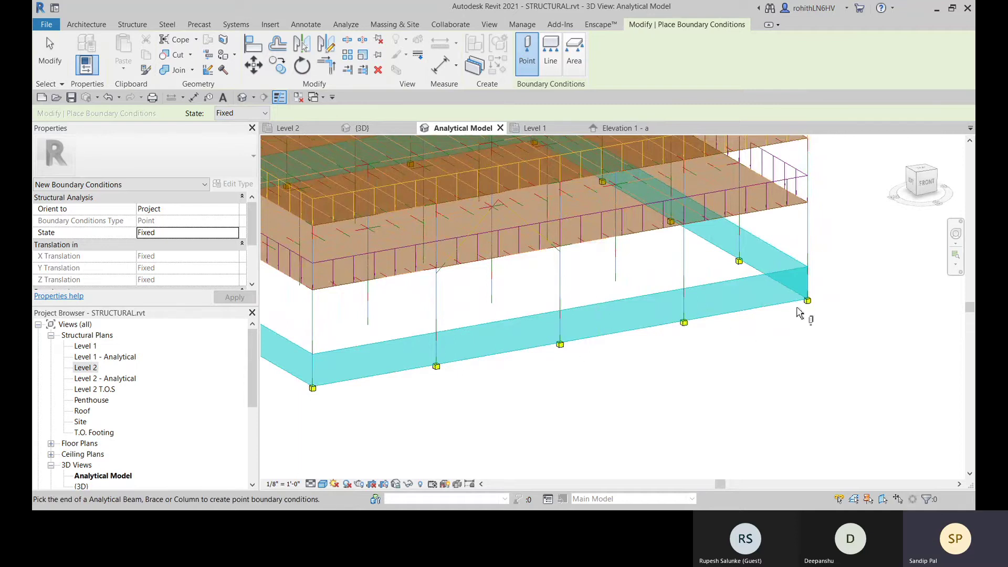
middle_drag(729, 346, 757, 356)
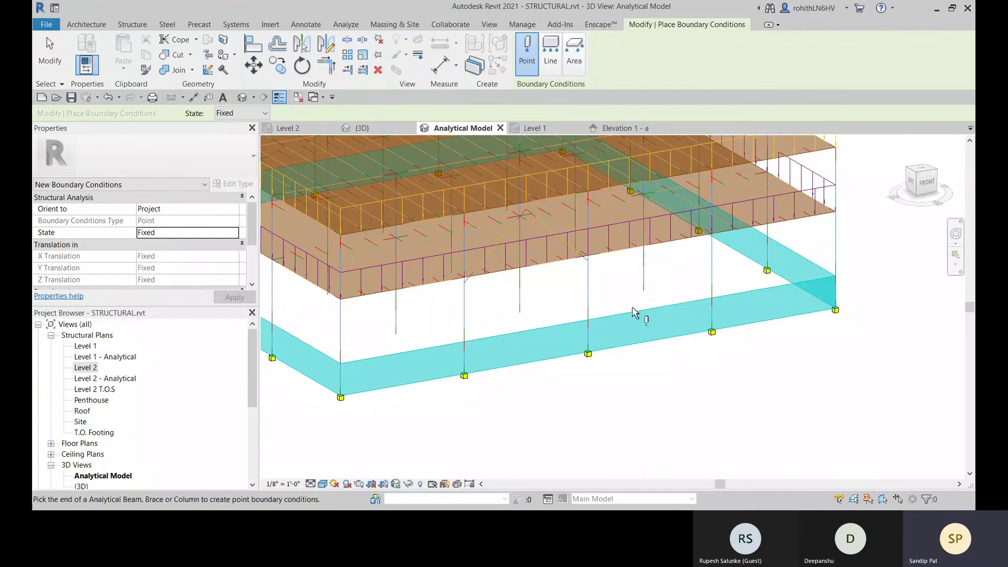
key(Escape)
Step: Place a Fixed line boundary condition along the lower analytical floor's edge, in the bay next to its near corner
scroll(460, 350, down, 5)
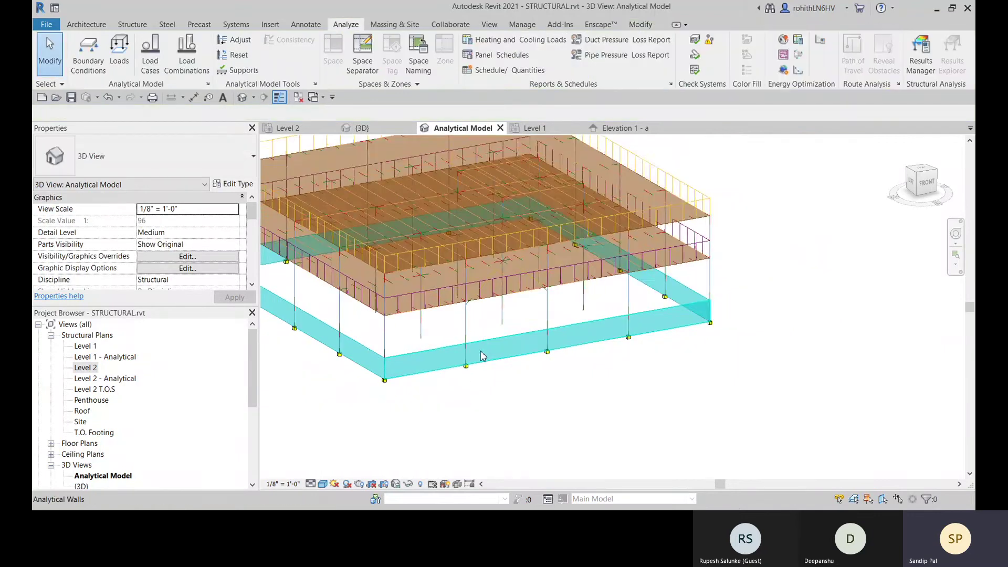
shift+middle_drag(460, 350, 484, 272)
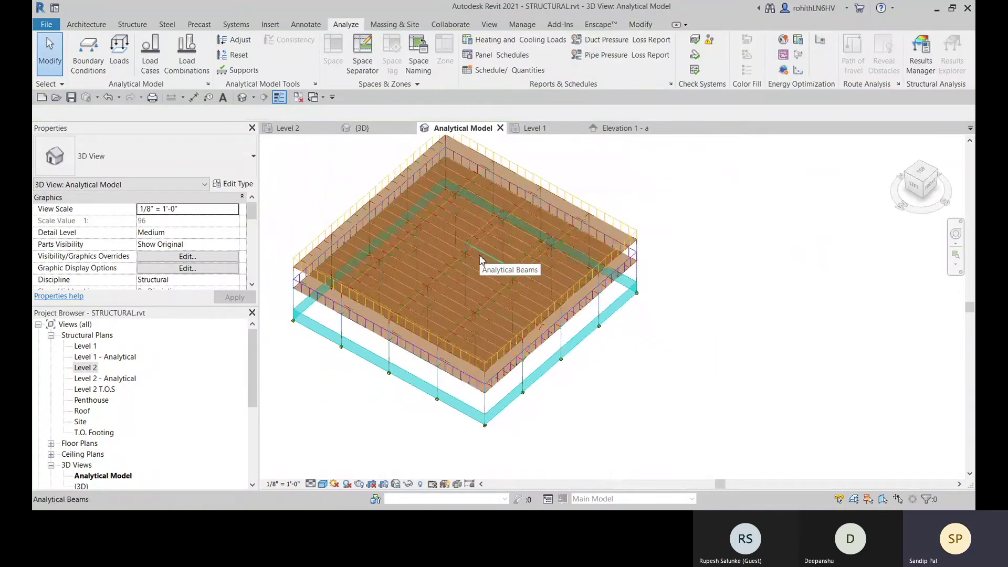
scroll(481, 254, up, 4)
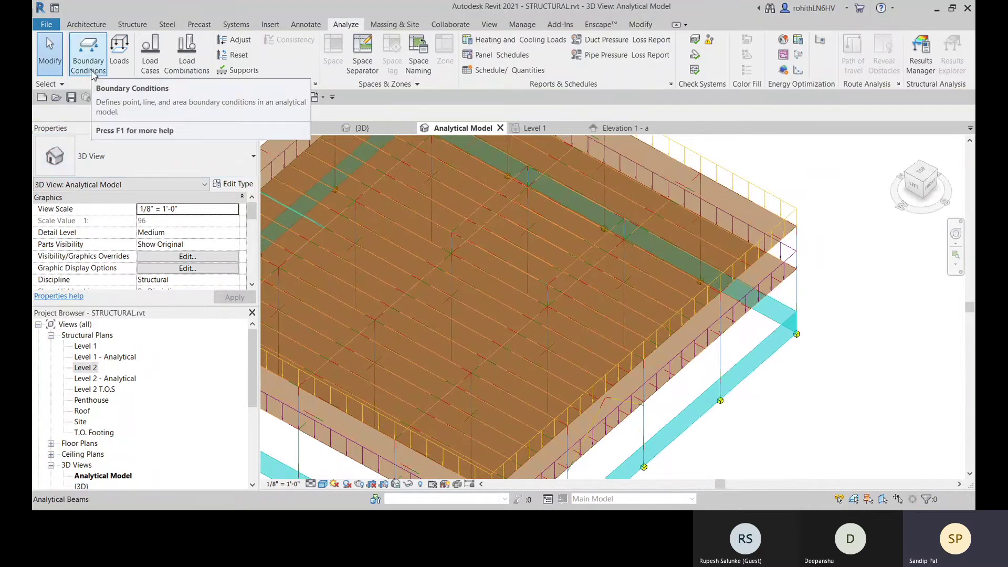
middle_drag(292, 322, 484, 307)
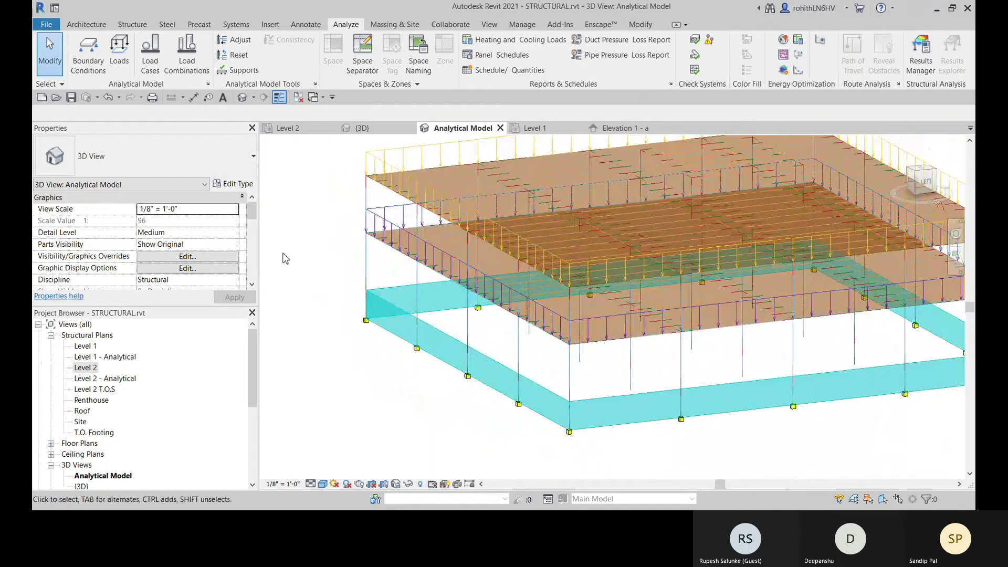
click(104, 73)
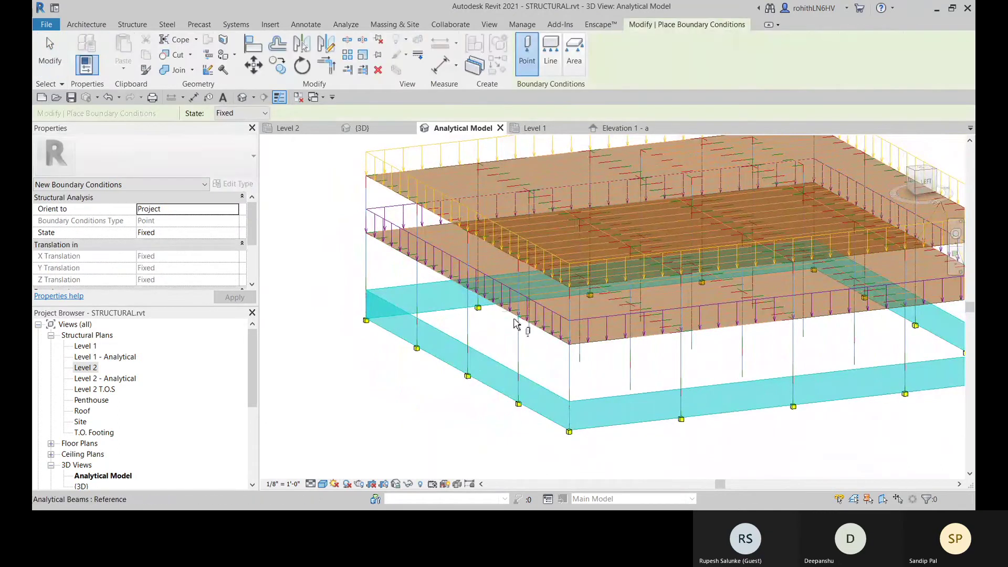
click(550, 48)
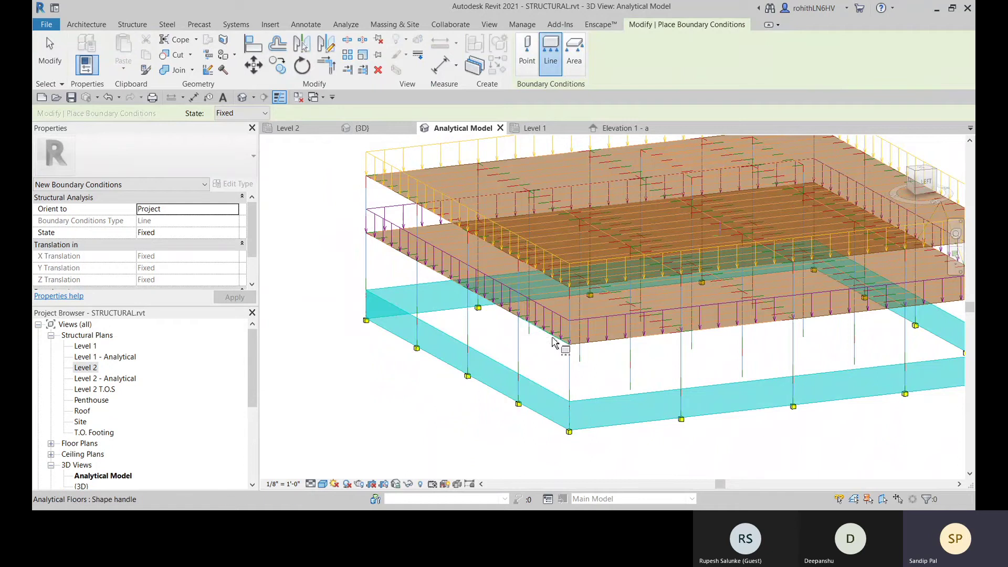
scroll(523, 328, up, 4)
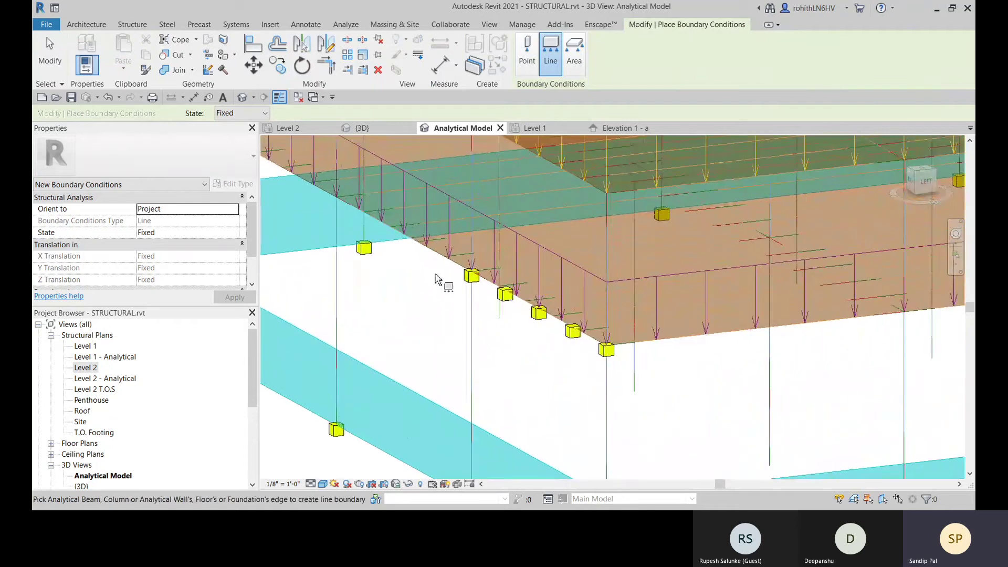
Step: Place Fixed line boundary conditions along the lower analytical floor's edge in the next two bays away from the near corner
scroll(520, 326, down, 2)
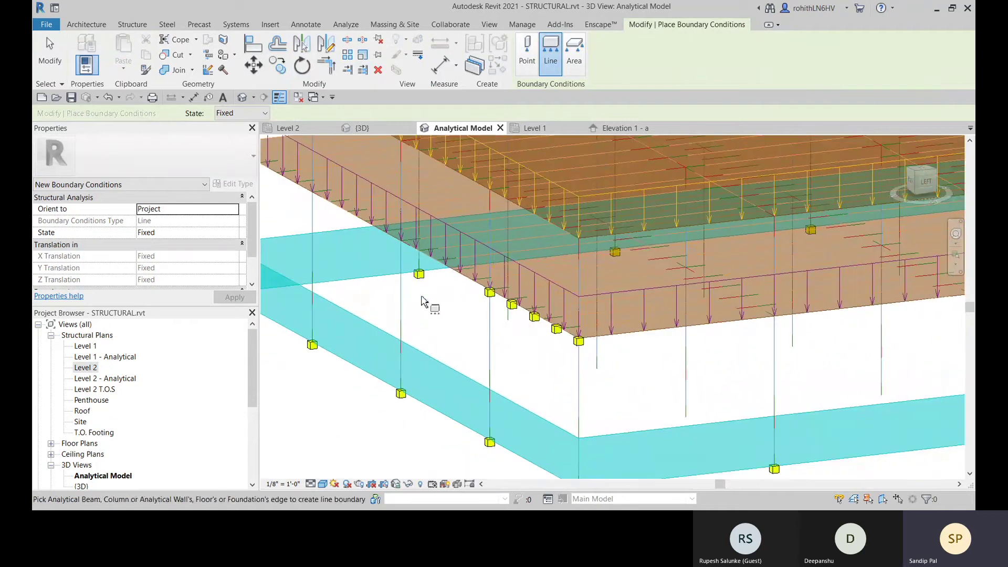
click(452, 277)
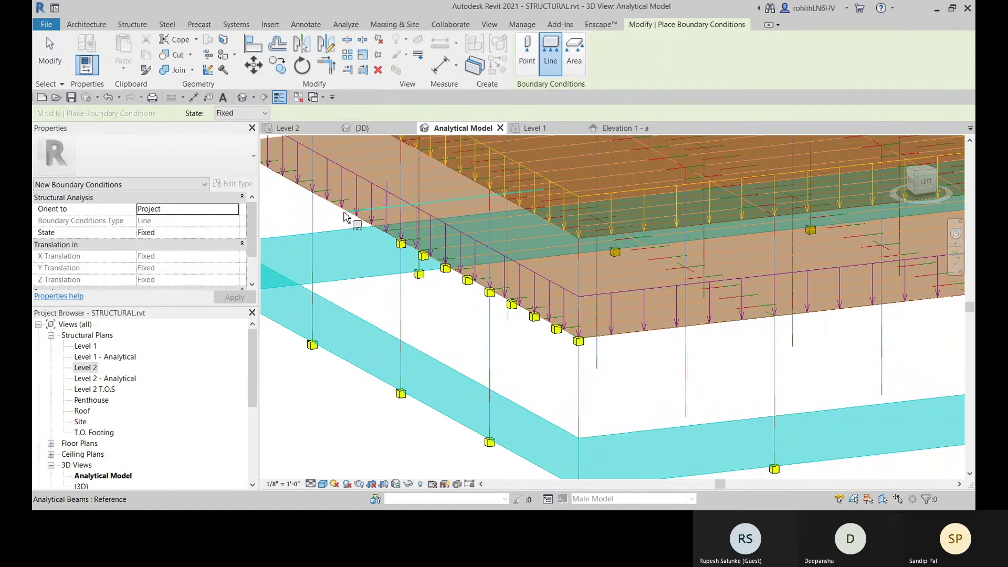
click(347, 219)
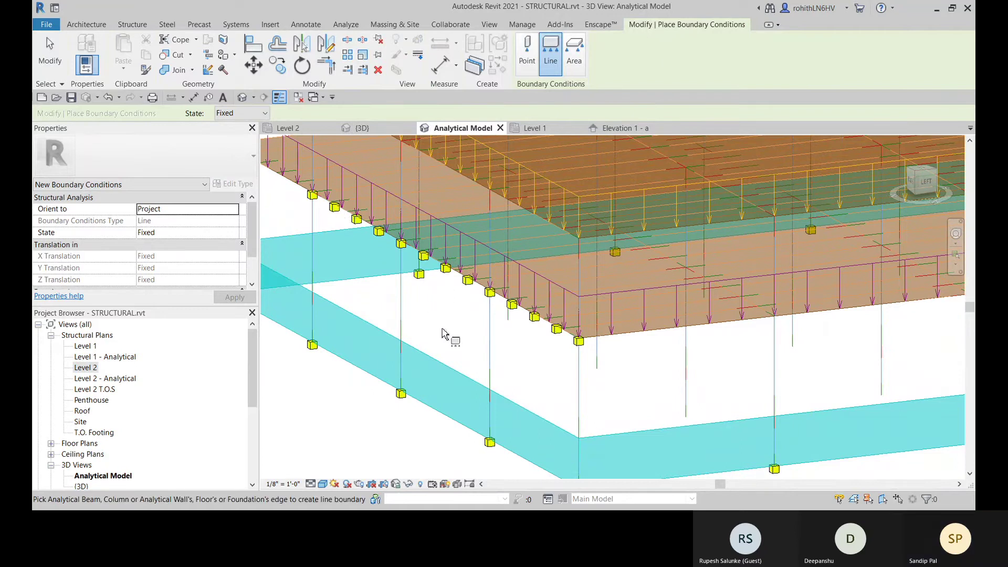
scroll(457, 337, down, 2)
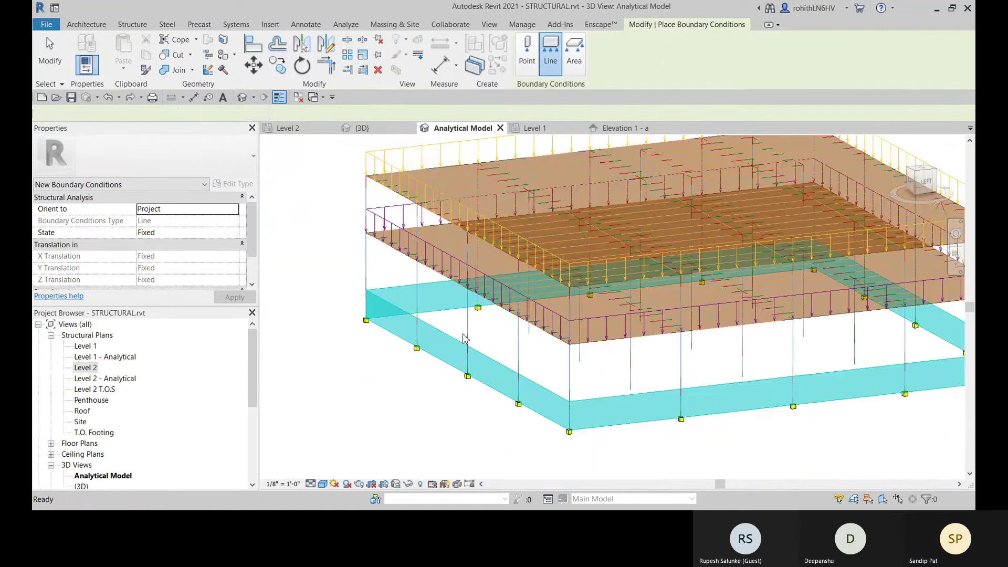
Step: Place a Pinned area boundary condition on the lower analytical floor and view it around the floor's perimeter
click(575, 61)
click(558, 347)
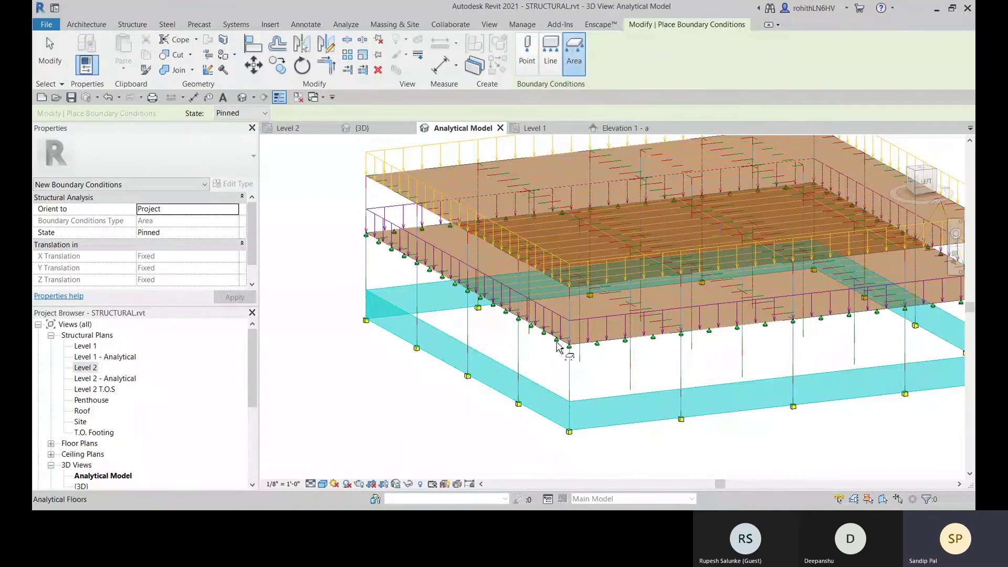
shift+middle_drag(608, 392, 647, 366)
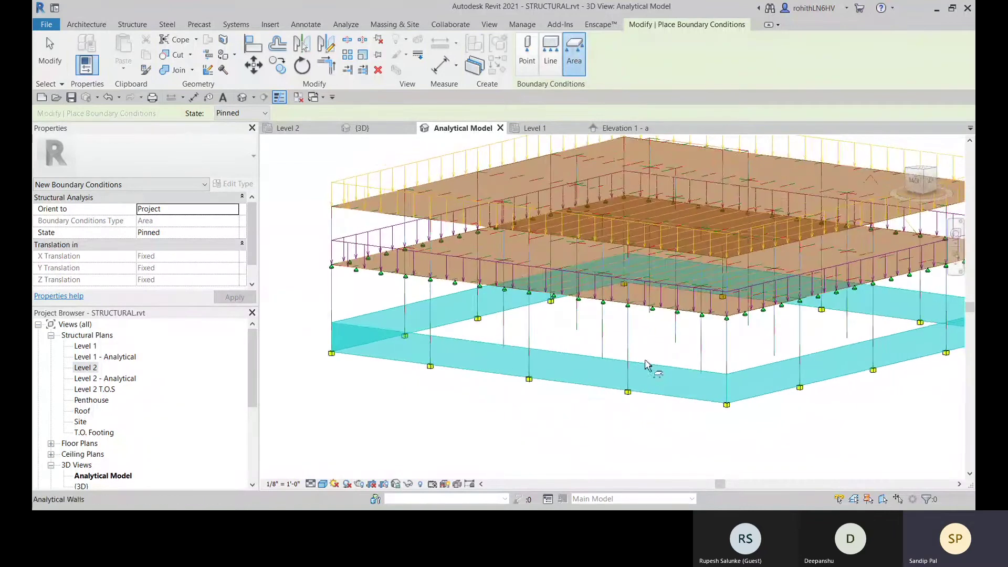
scroll(373, 321, up, 3)
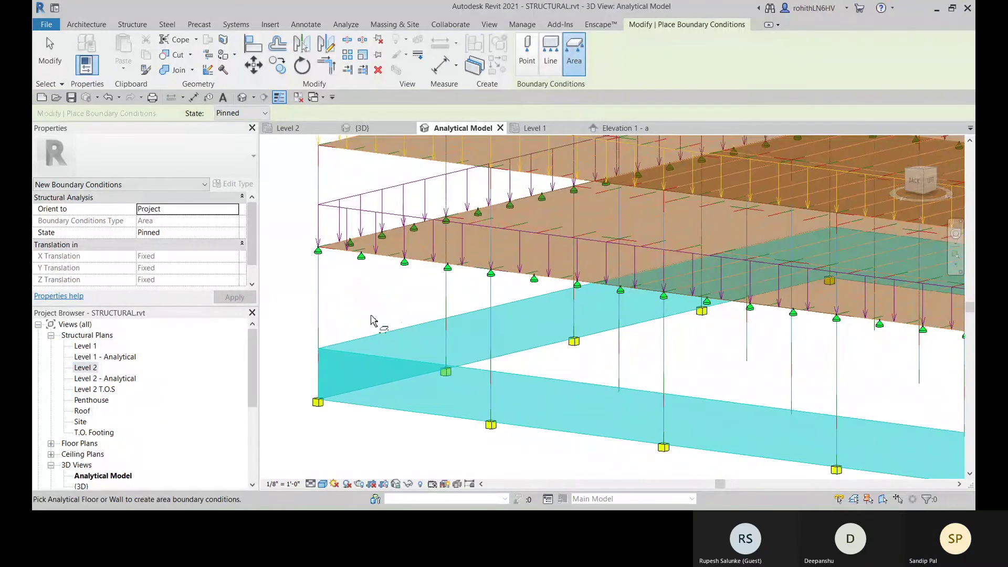
shift+middle_drag(392, 320, 389, 254)
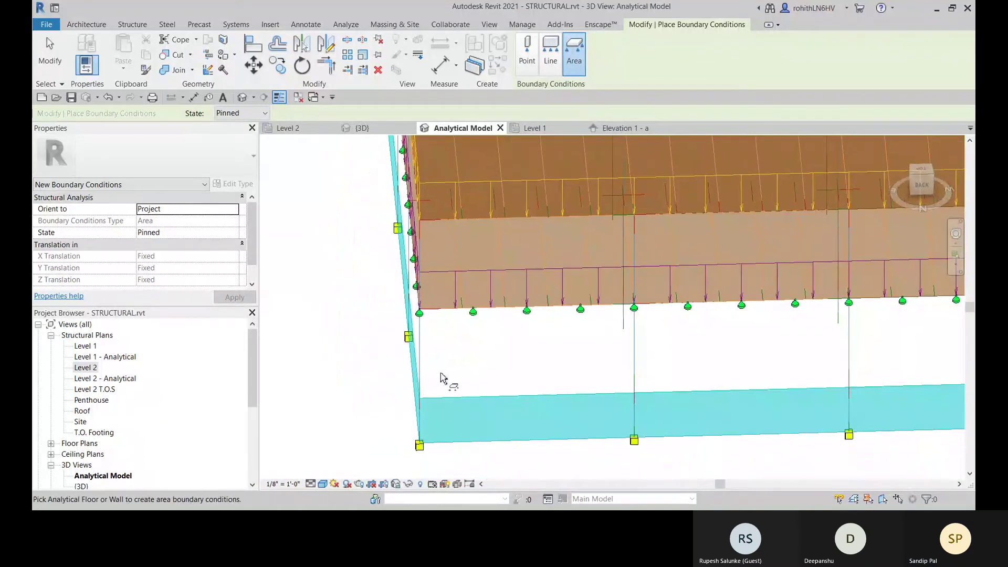
Step: Finish placing boundary conditions, then select the lower floor's Pinned area boundary condition and remove it
key(Escape)
click(473, 313)
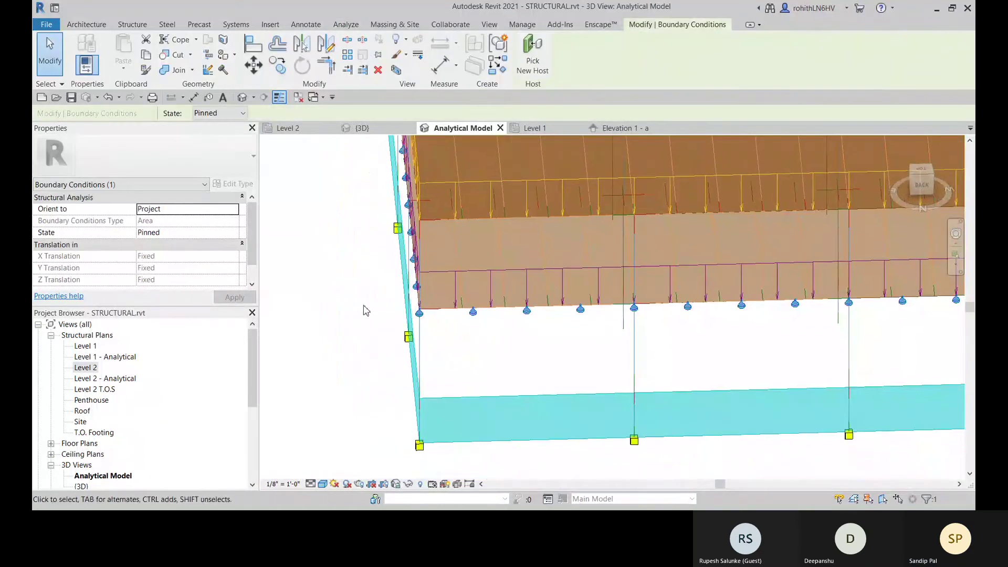
shift+middle_drag(457, 356, 531, 370)
key(Escape)
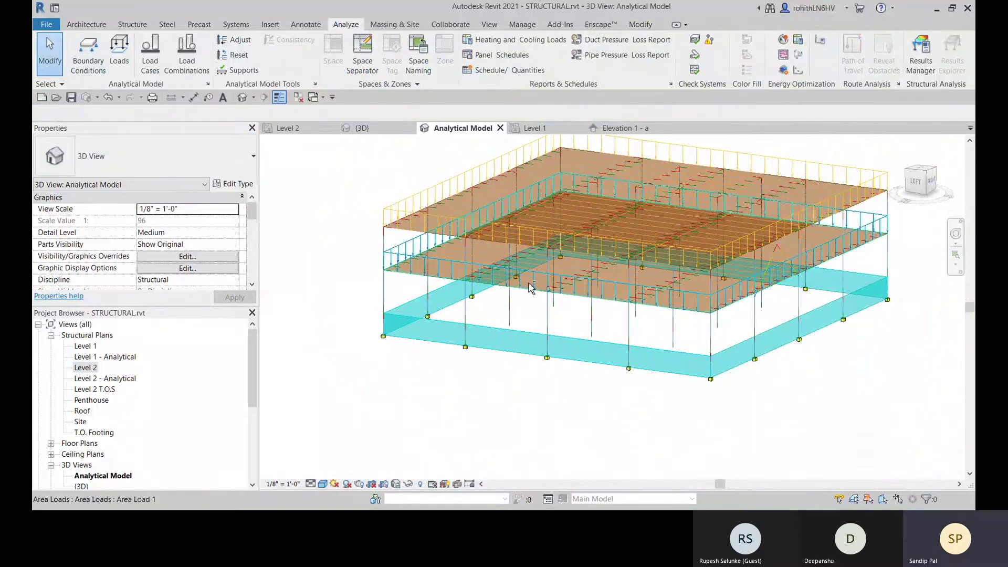
Step: Start a non-hosted Area Load with a sketched boundary and open the Roof structural plan for drawing it
shift+middle_drag(479, 288, 430, 310)
click(119, 52)
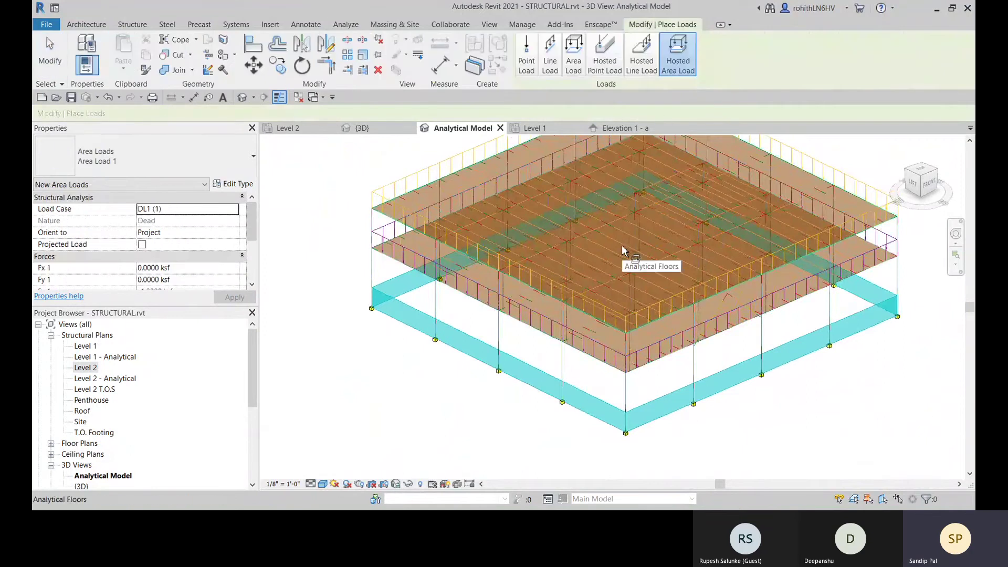
middle_drag(630, 254, 627, 322)
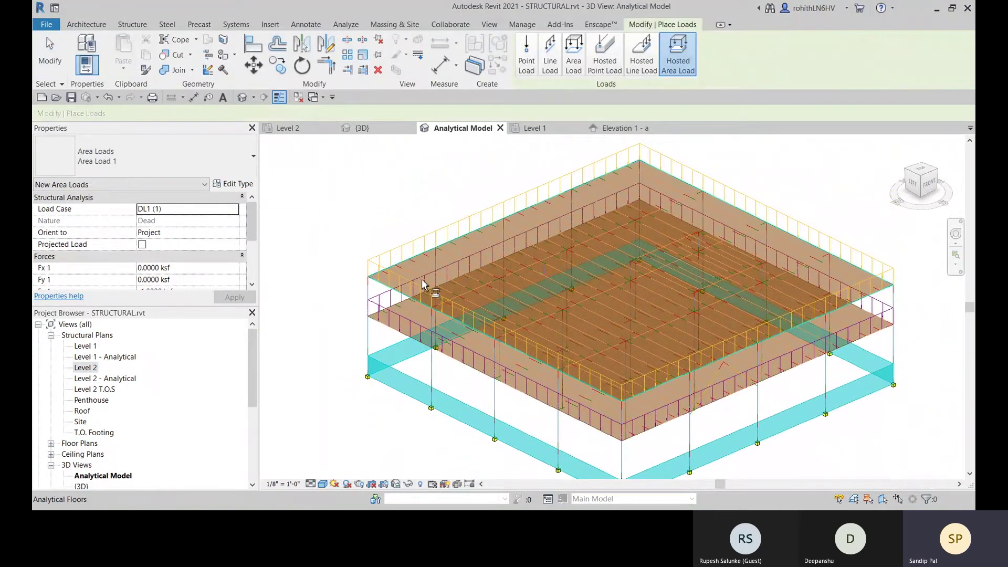
scroll(458, 300, up, 3)
scroll(462, 274, down, 4)
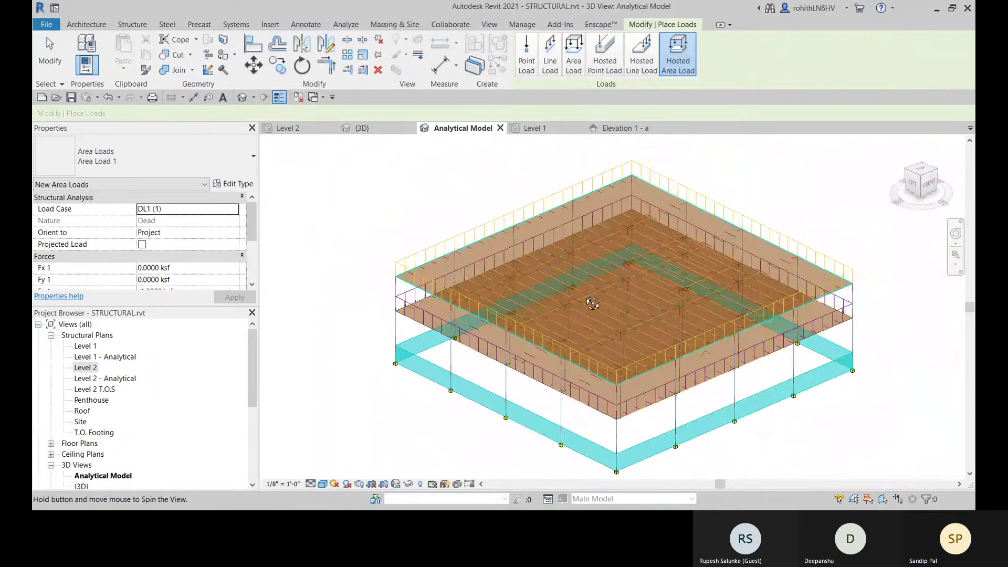
shift+middle_drag(463, 278, 255, 287)
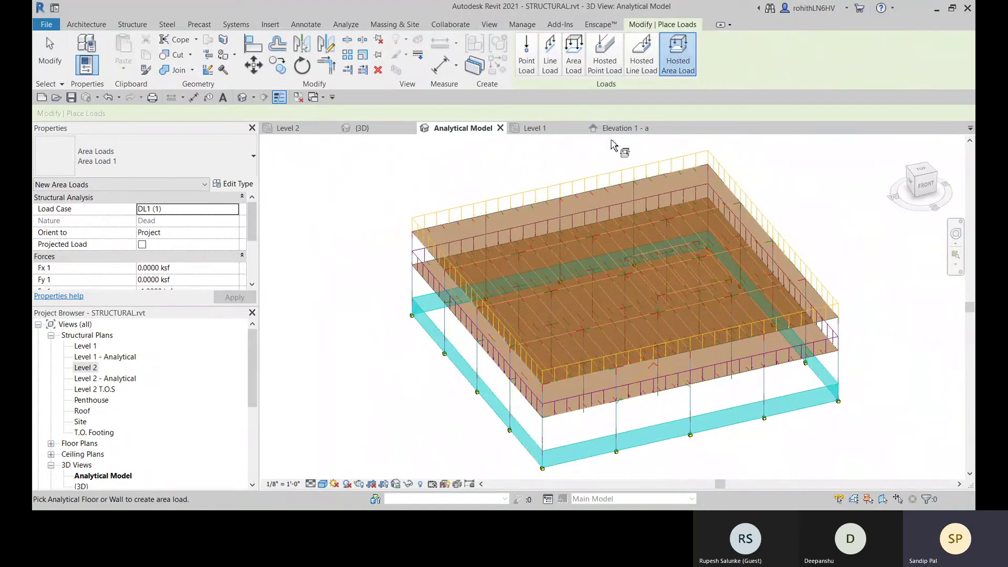
click(575, 68)
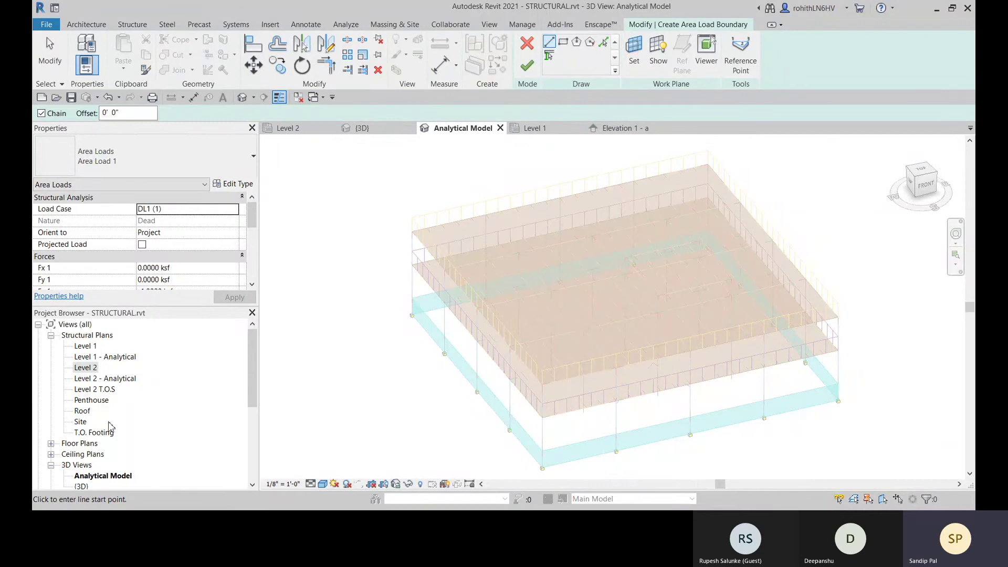
double_click(82, 411)
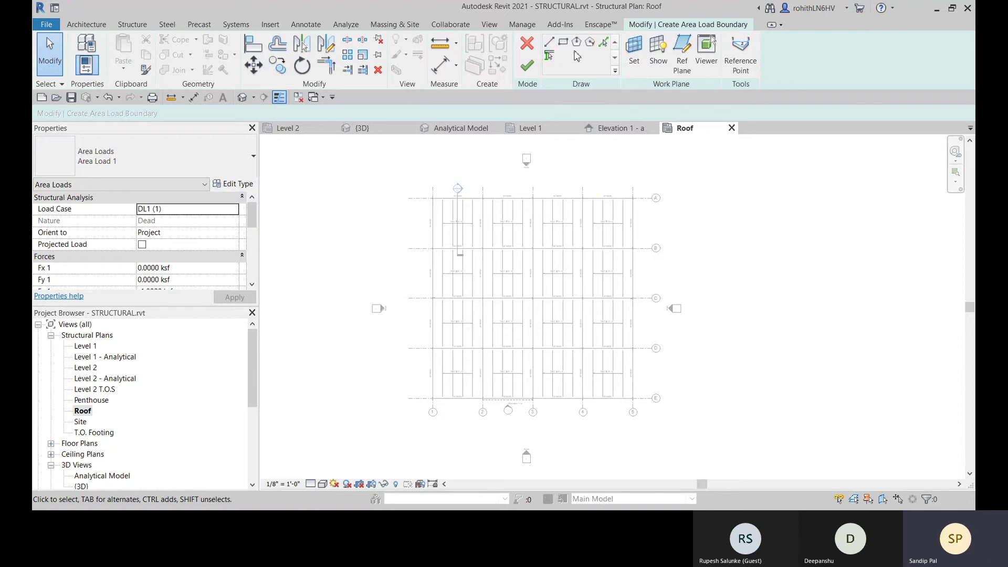
Step: Set the Roof plan's detail level to Fine
scroll(439, 226, up, 2)
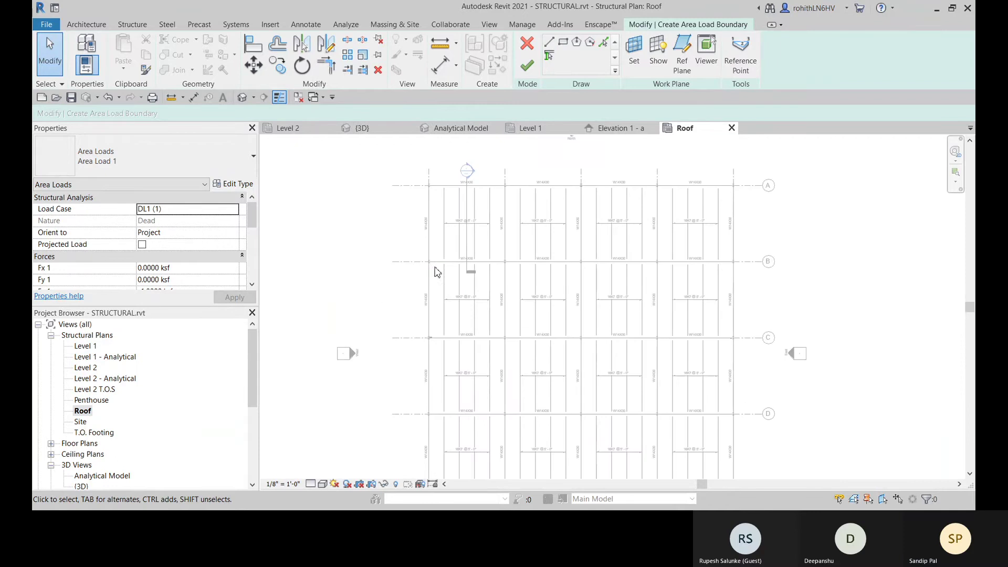
click(310, 484)
click(326, 471)
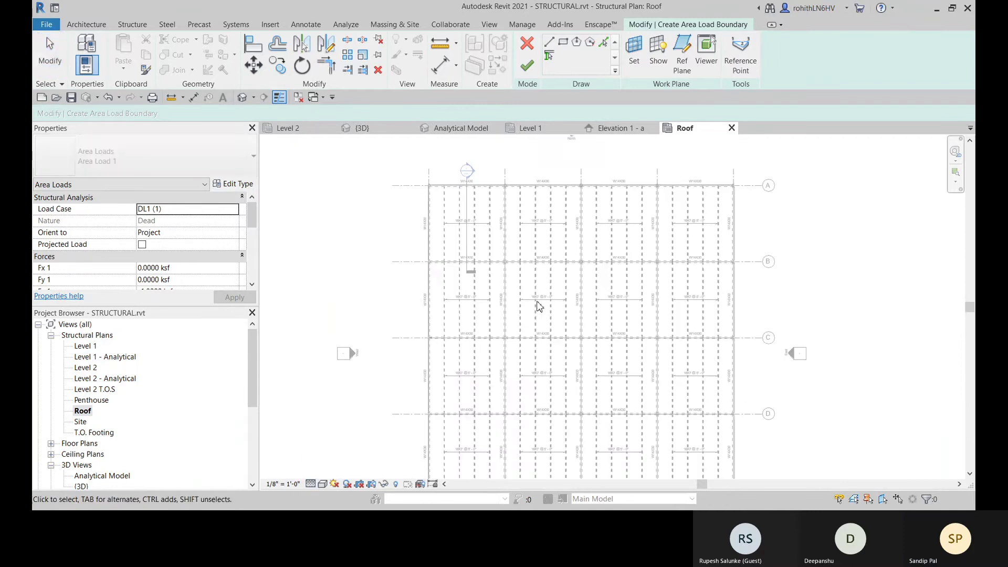
scroll(474, 241, up, 3)
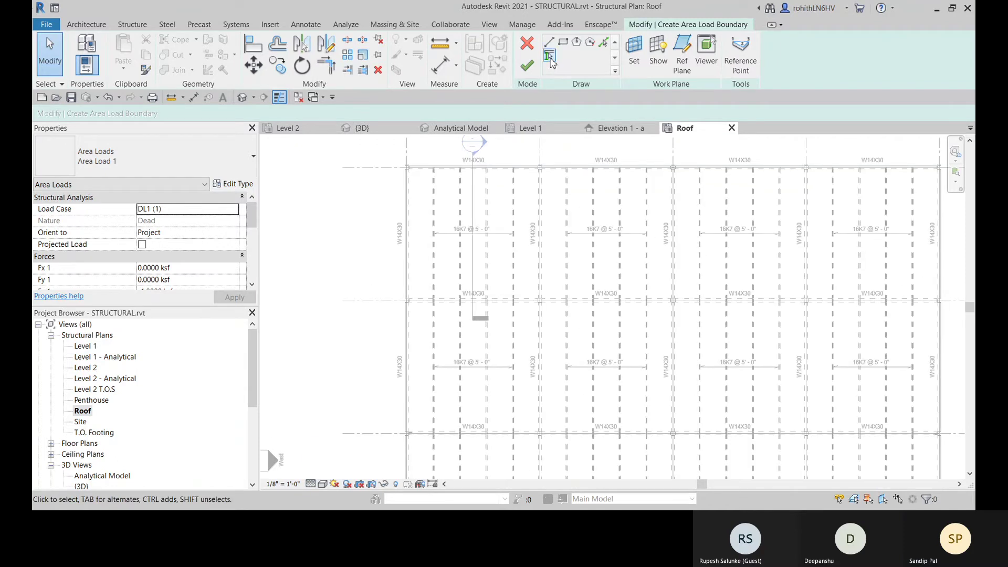
Step: Try to create the area load boundary from the supporting W14X30 beam along grid A between grids 1 and 2
click(549, 56)
scroll(486, 173, up, 5)
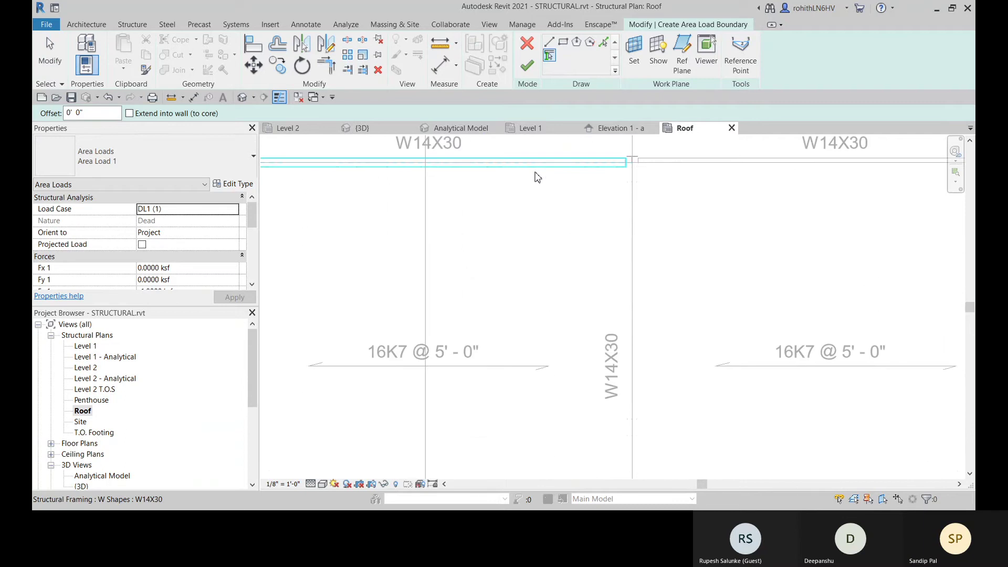
click(541, 177)
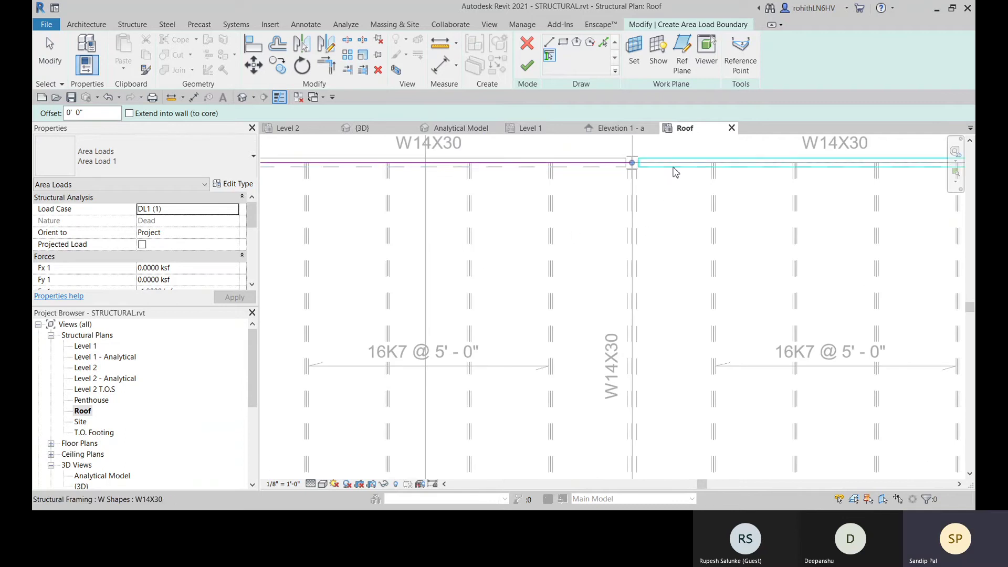
scroll(675, 175, down, 4)
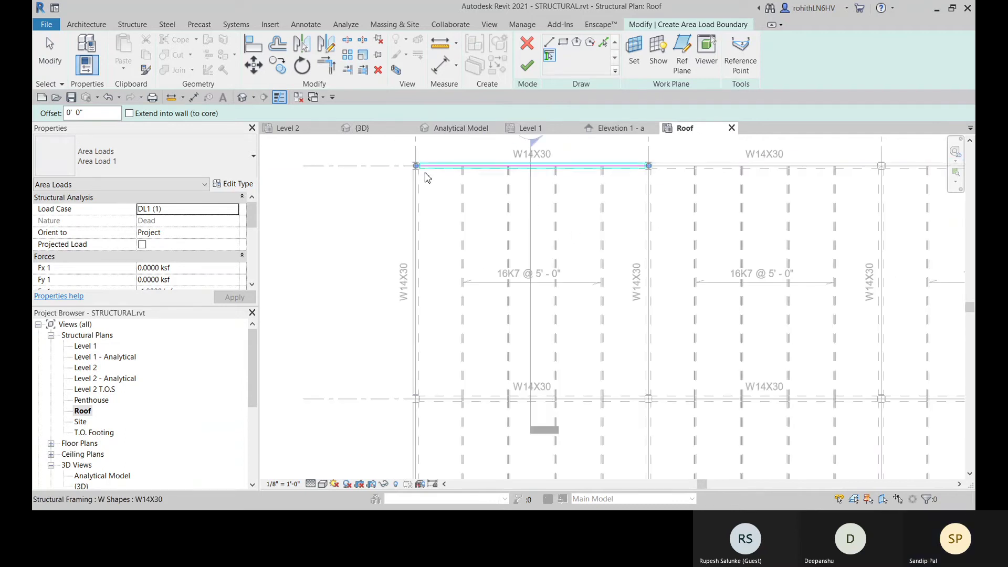
scroll(426, 188, up, 2)
scroll(428, 206, down, 5)
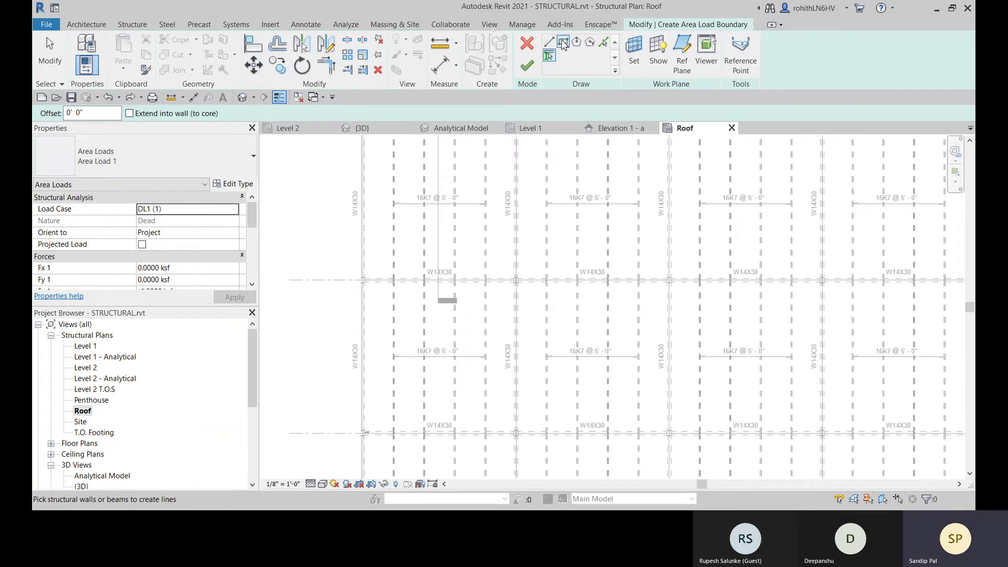
Step: Sketch a rectangular area load boundary on the Roof plan, inset from the outer beams along grids A, E, 1 and 5
click(563, 43)
scroll(566, 253, down, 4)
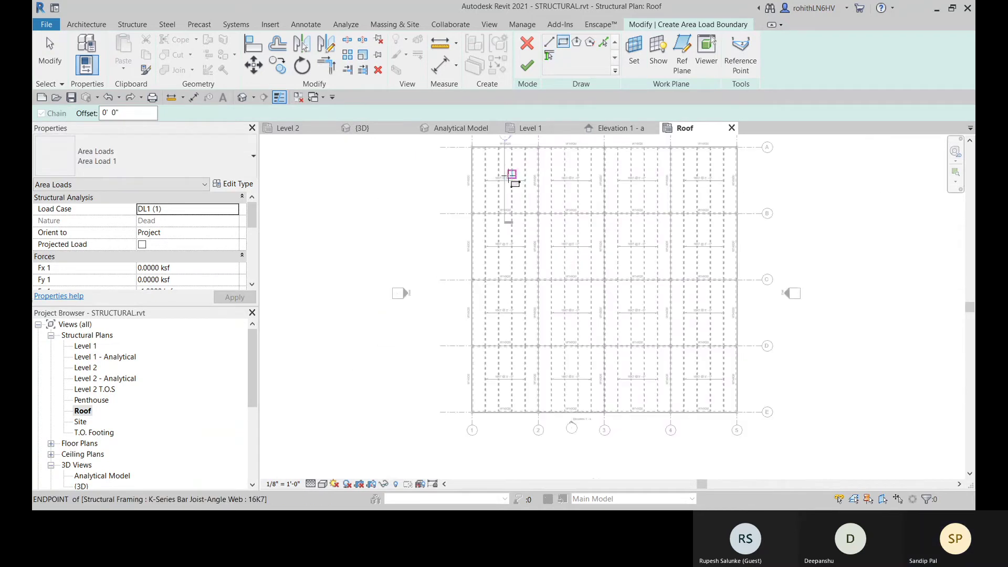
click(499, 170)
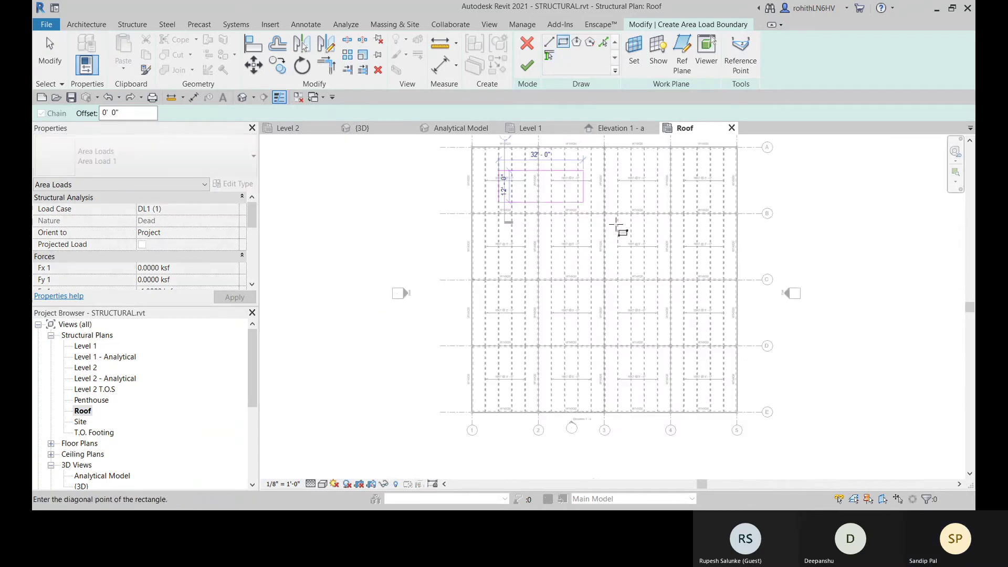
click(711, 390)
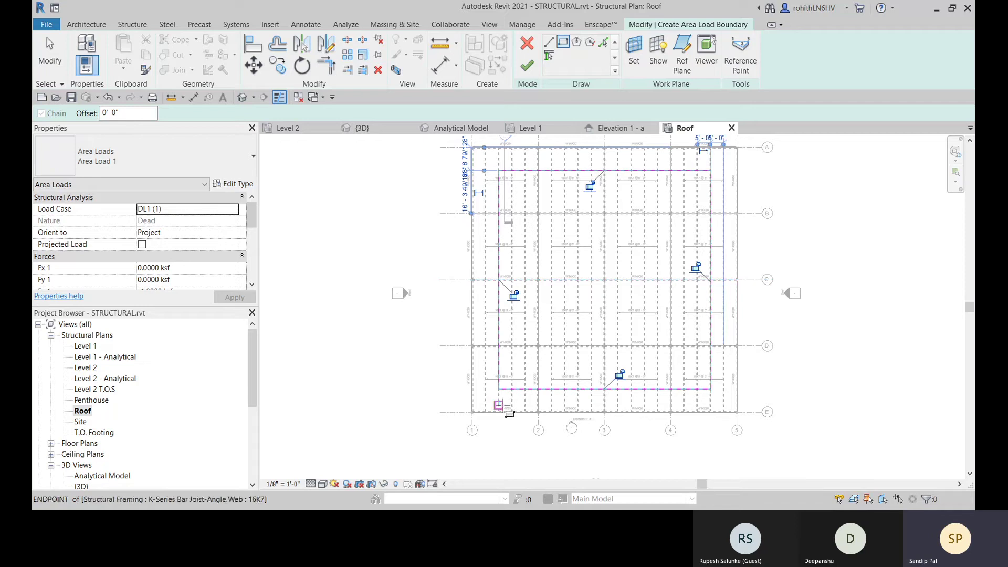
middle_drag(570, 366, 567, 374)
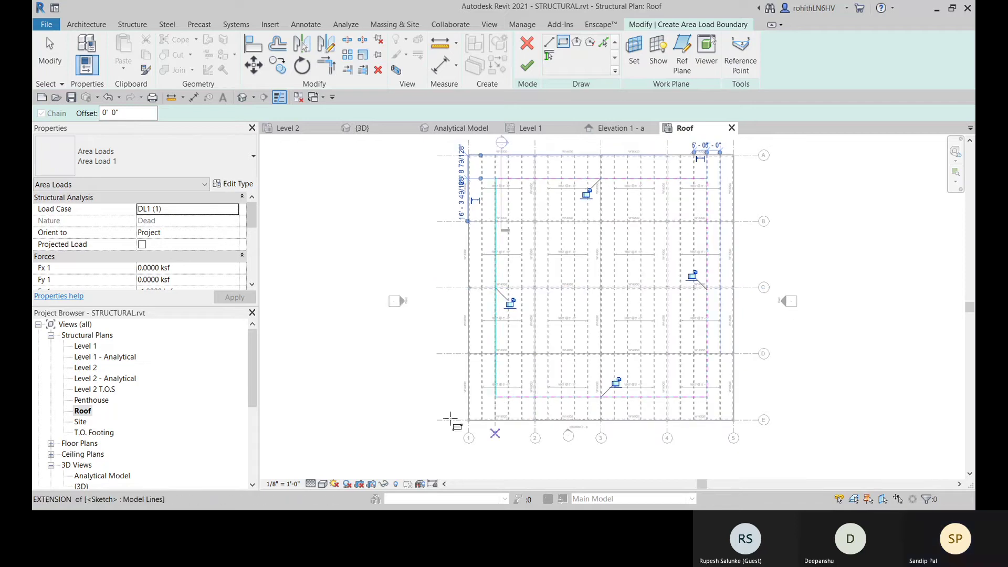
Step: Set the area load's load case to LL1 (2) and its orientation to Work Plane, and finish the boundary sketch
click(235, 213)
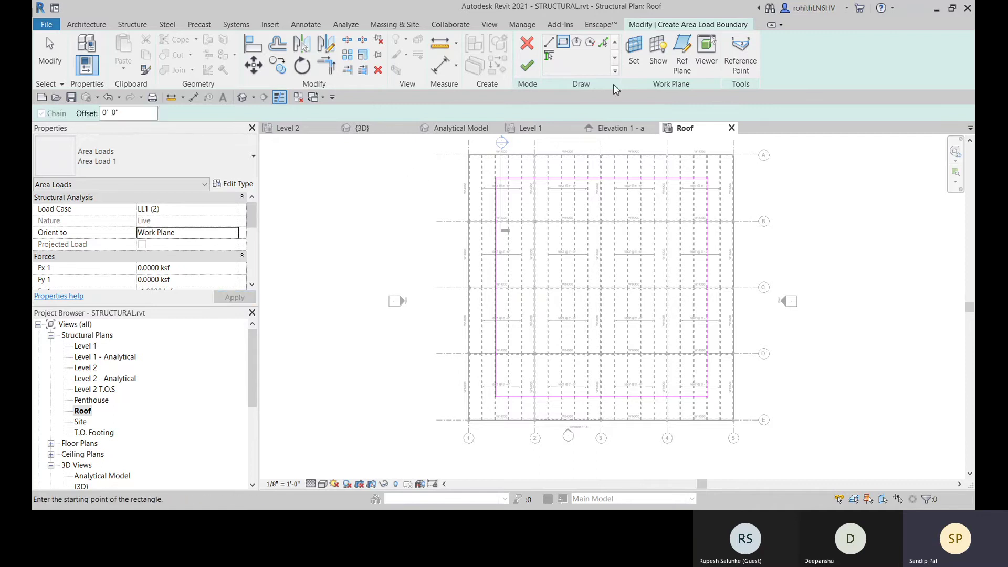
click(528, 67)
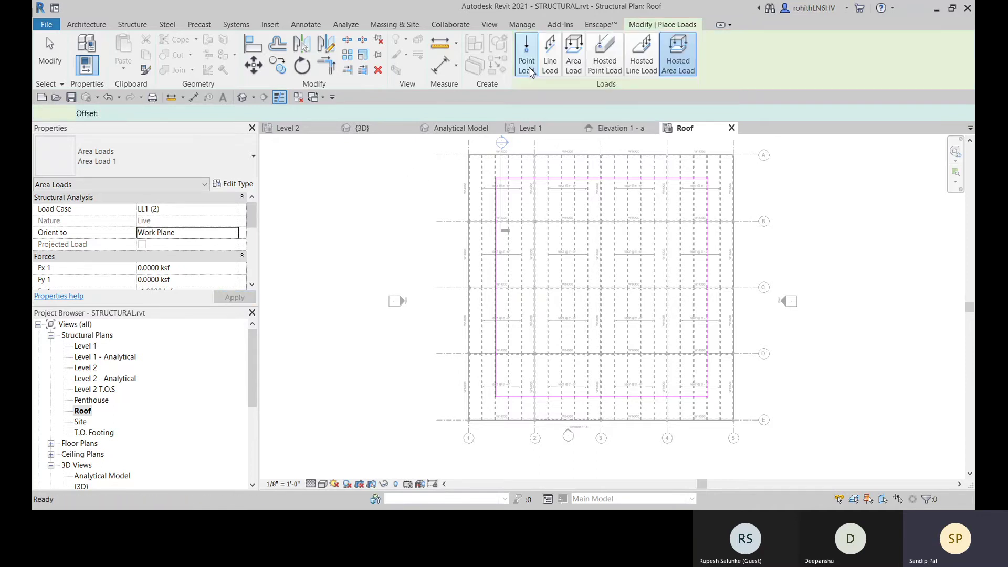
Step: Select the new LL1 area load in the {3D} view and examine its position relative to the building's levels
click(370, 131)
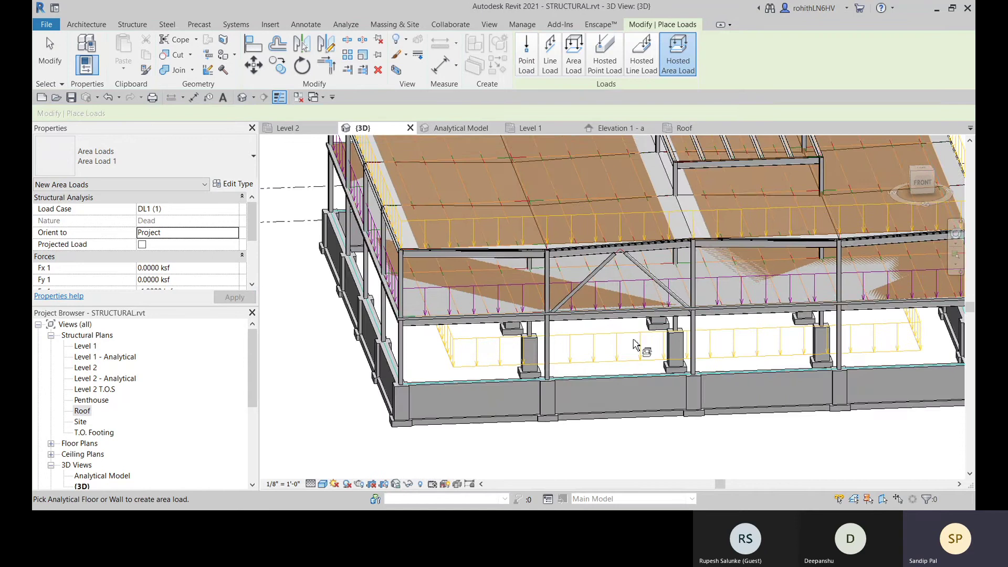
shift+middle_drag(610, 335, 528, 374)
scroll(507, 357, down, 3)
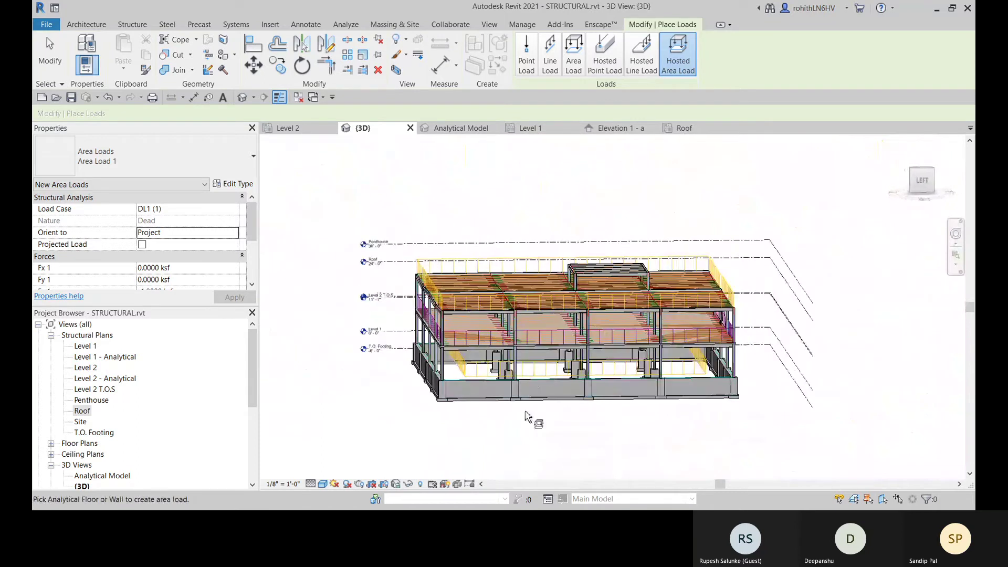
key(Escape)
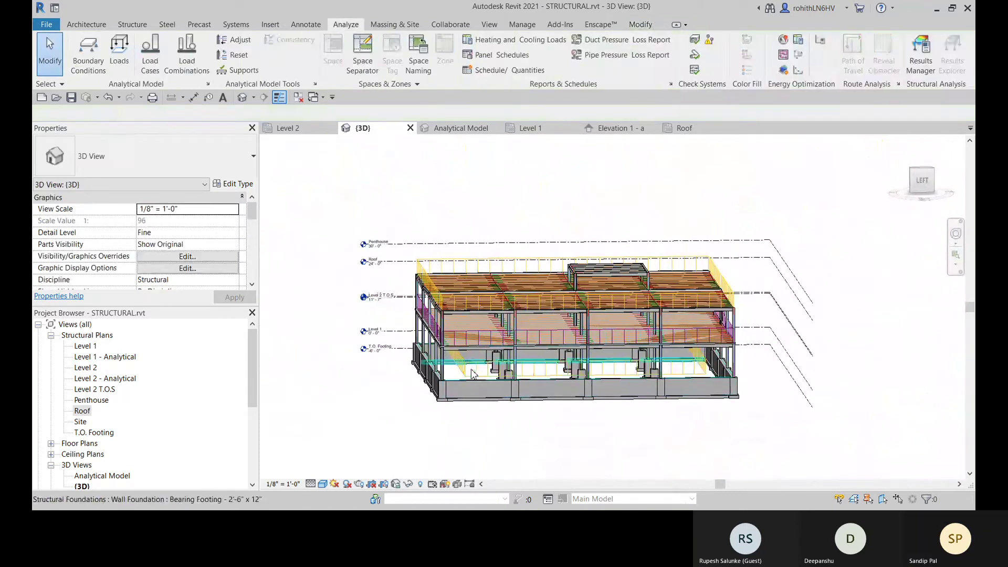
click(472, 374)
key(Escape)
click(469, 375)
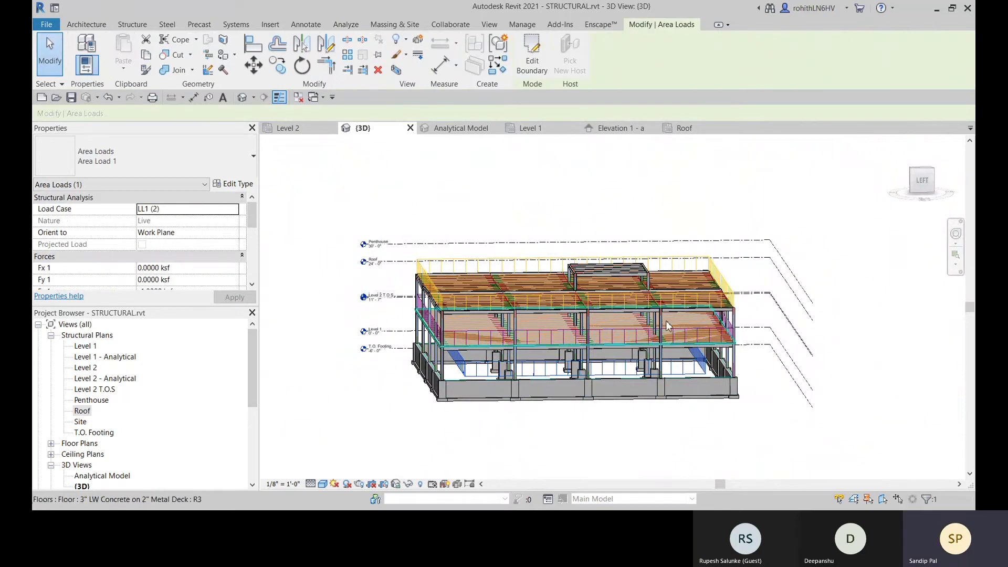
shift+middle_drag(772, 290, 315, 368)
scroll(303, 369, up, 5)
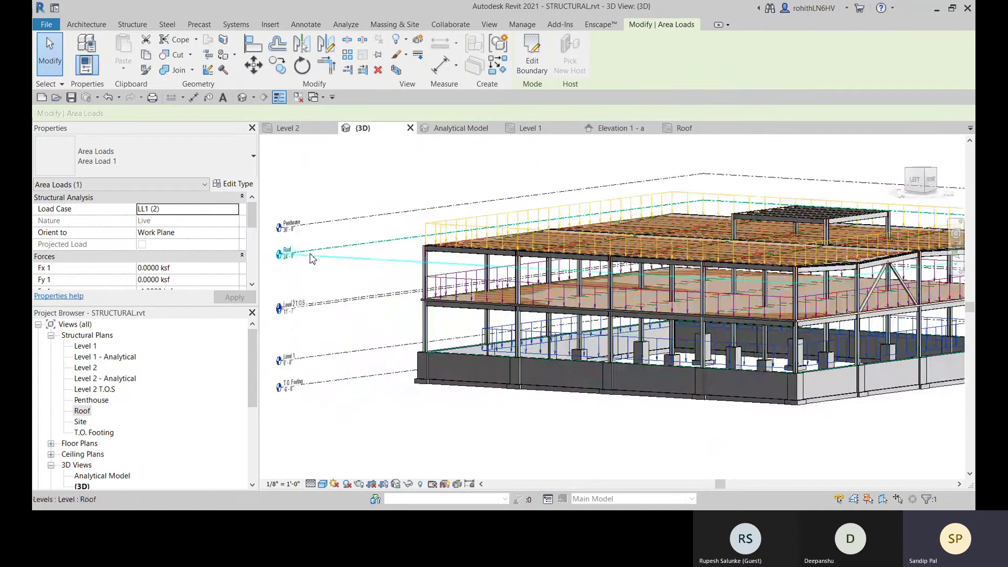
shift+middle_drag(309, 254, 460, 428)
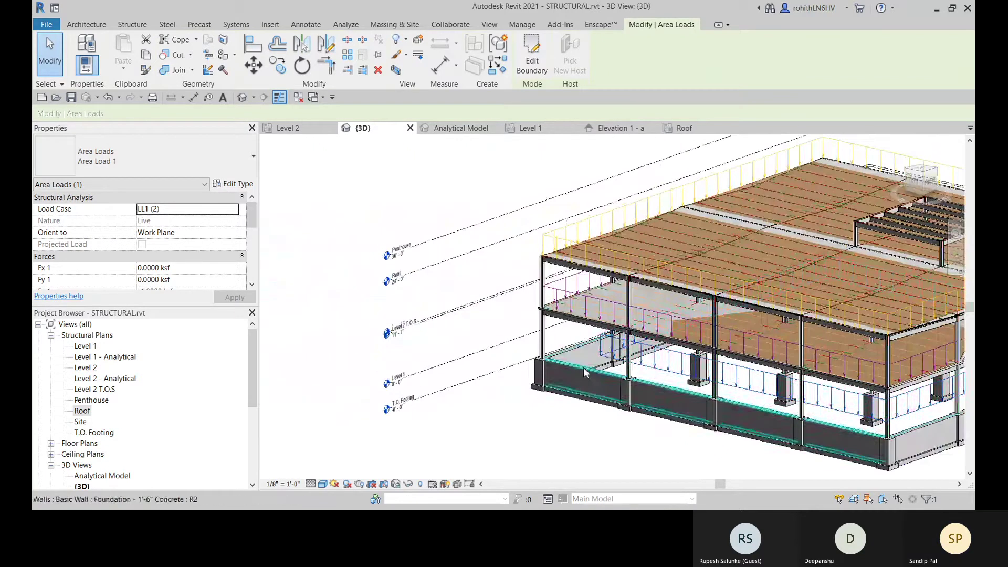
Step: Start another sketched area load on the Roof plan, keeping Level : Roof as its work plane
click(453, 434)
click(684, 127)
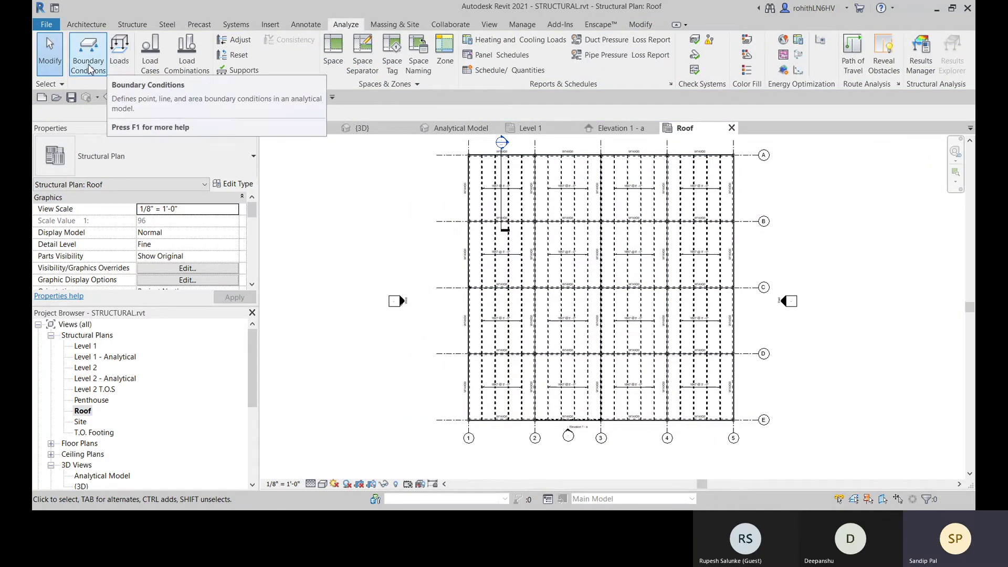
click(120, 63)
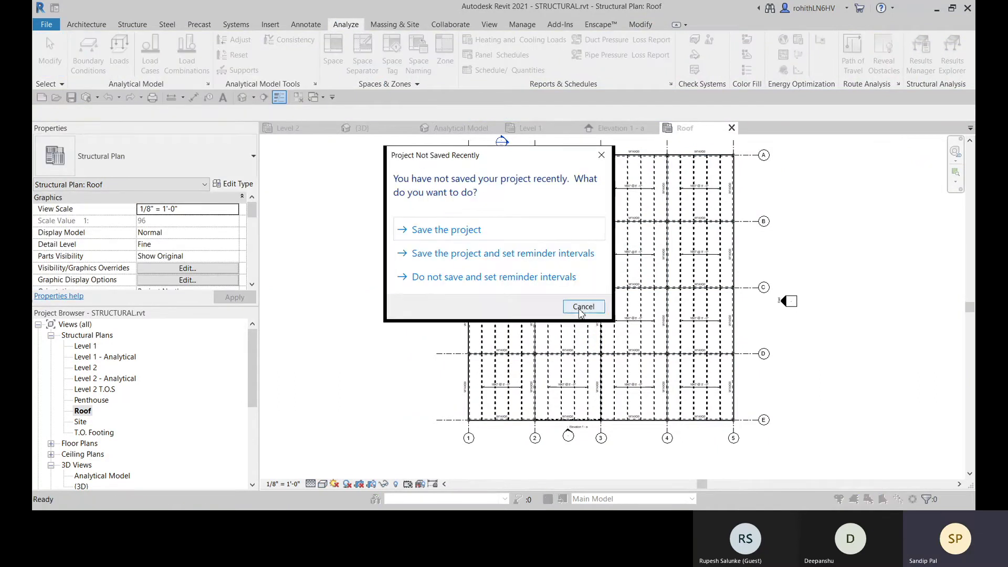
click(583, 308)
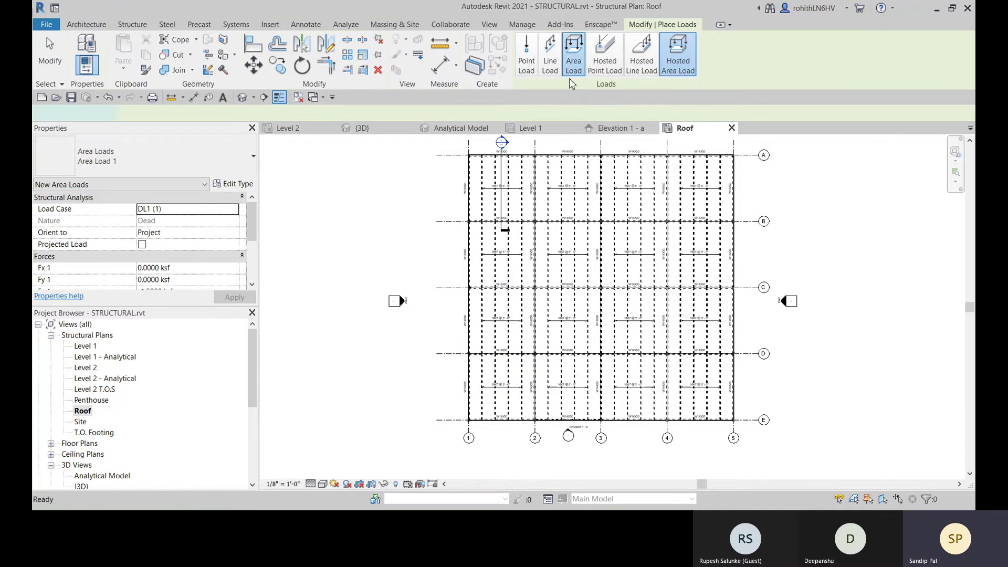
click(573, 53)
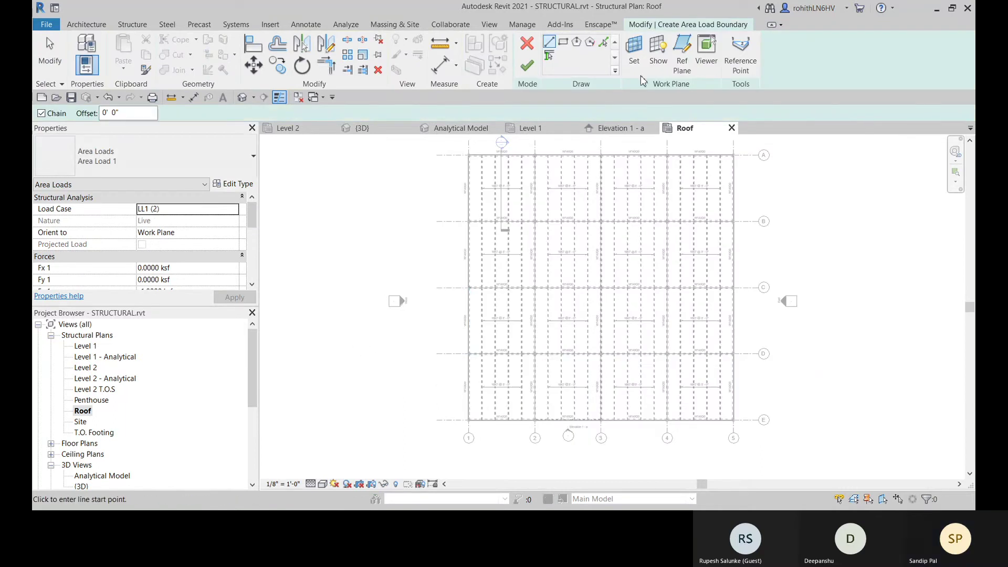
click(635, 52)
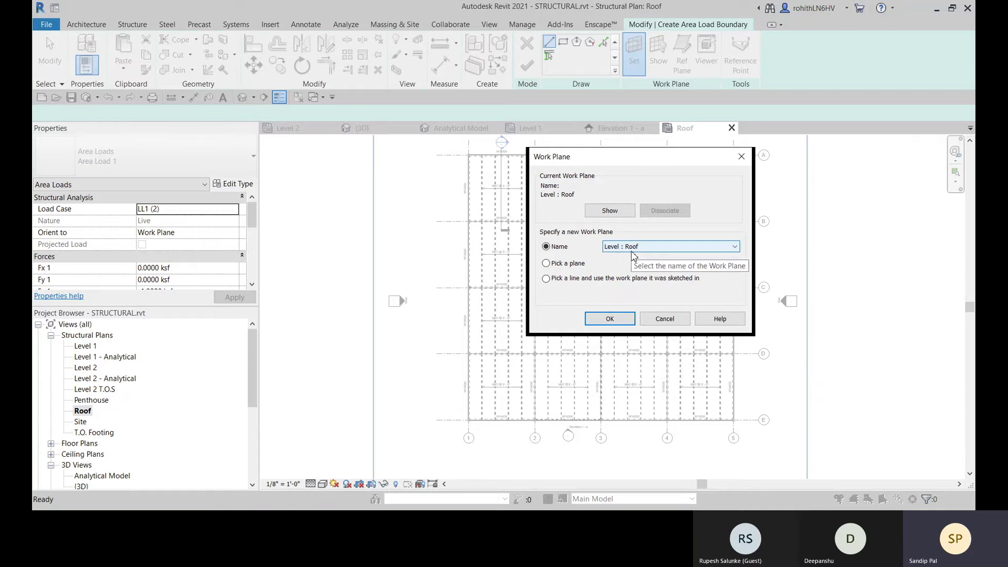
click(610, 319)
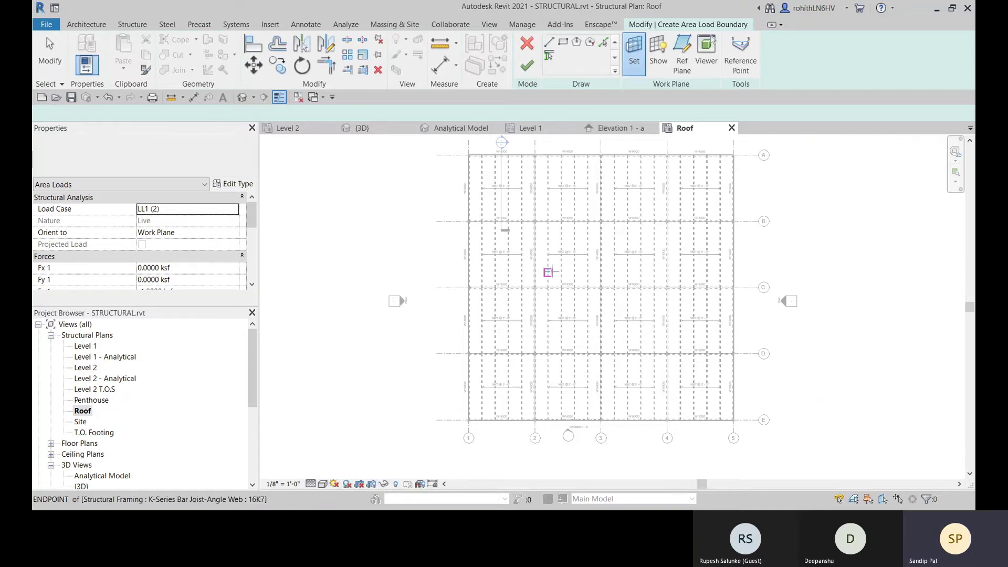
Step: Sketch a rectangular LL1 (2) area load boundary on the Roof plan, inset from grids A, E, 1 and 5, and finish the sketch
click(563, 41)
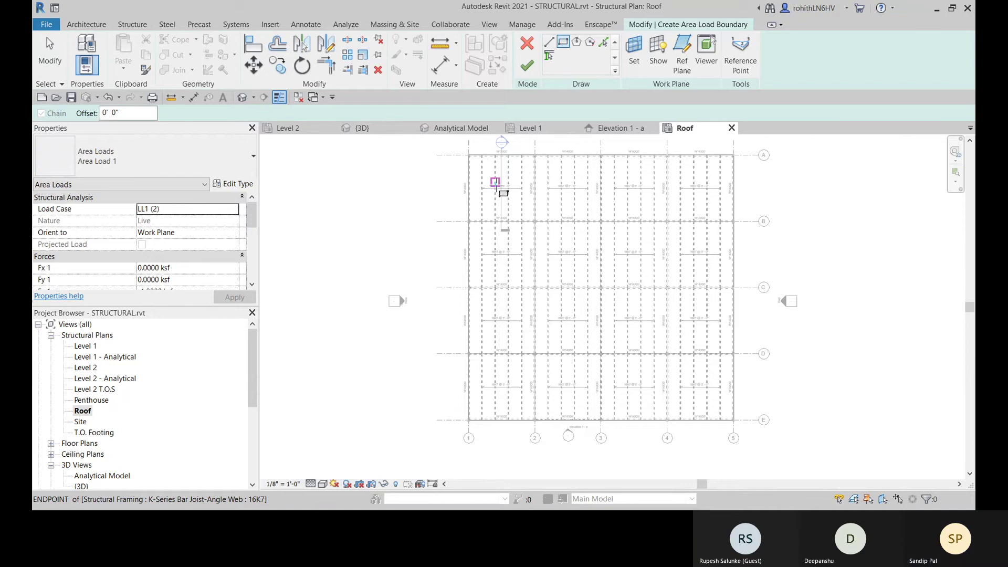
click(496, 186)
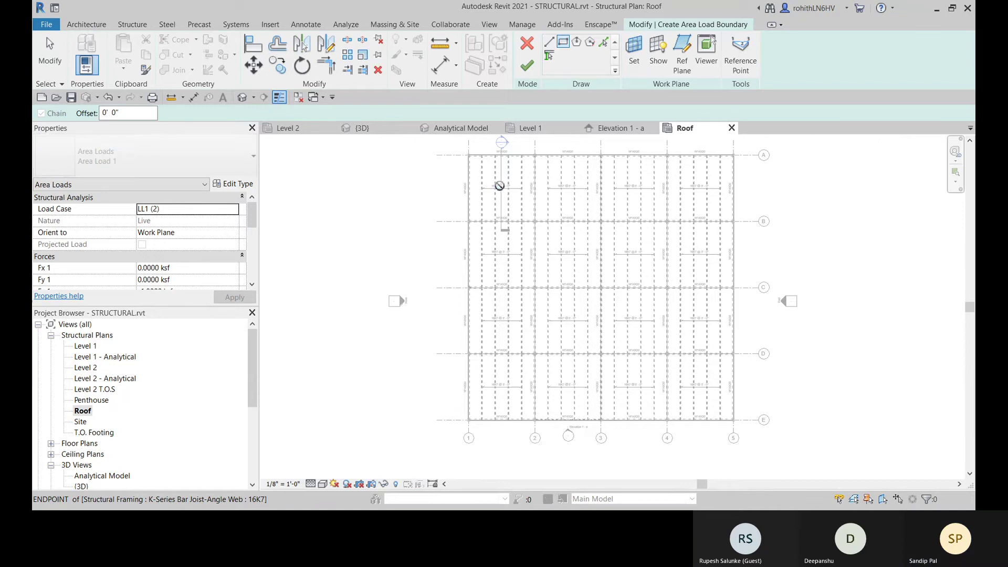
click(714, 398)
click(528, 65)
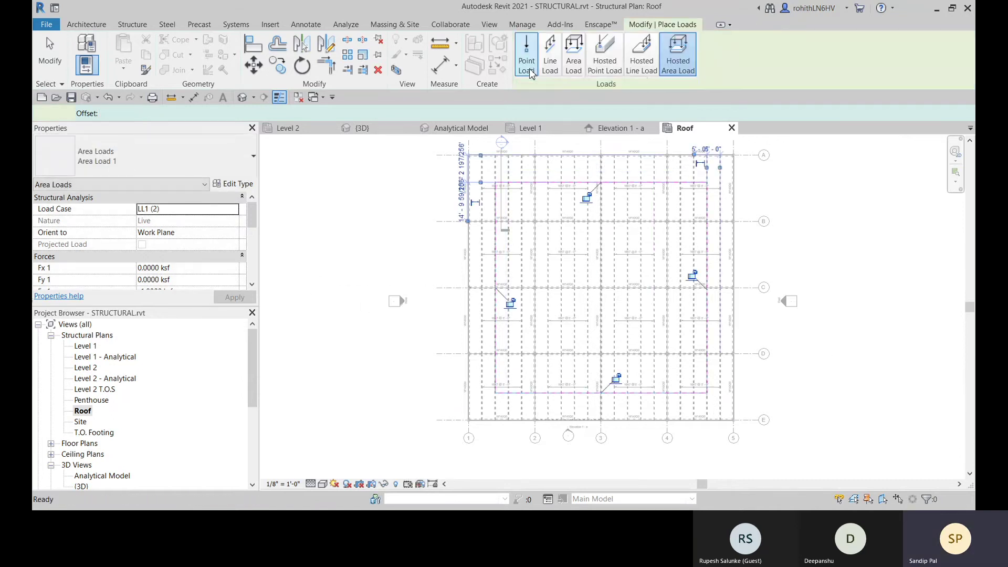
Step: Examine the new inset roof area load from several angles in the {3D} view and compare it with the surrounding outer load
click(242, 97)
shift+middle_drag(621, 350, 473, 284)
scroll(448, 279, up, 3)
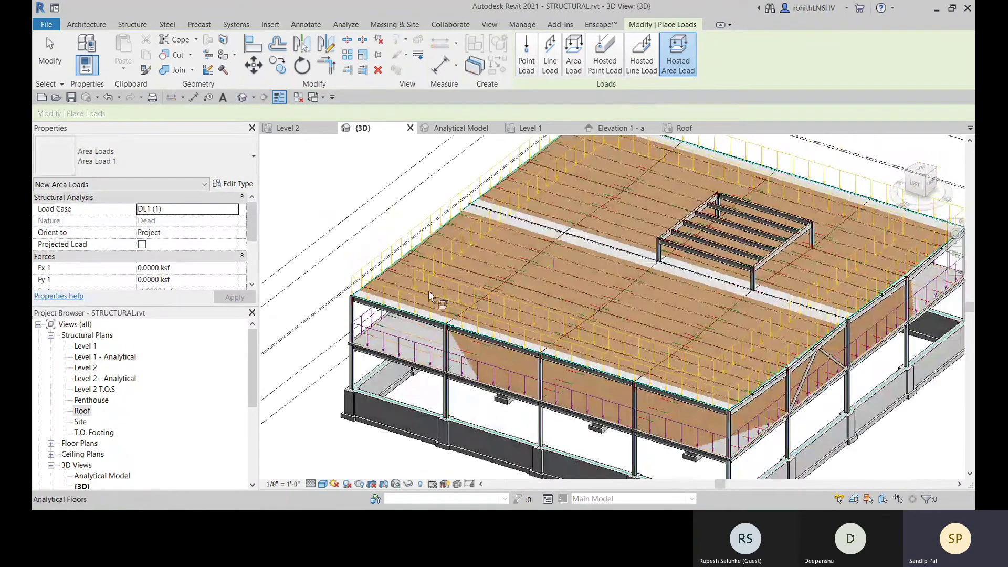
click(428, 292)
key(Escape)
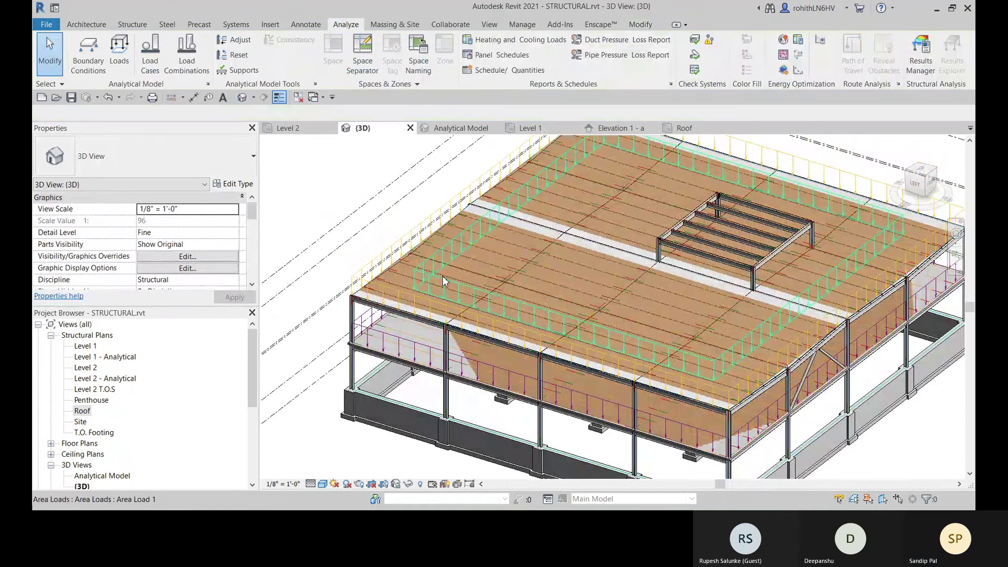
click(443, 275)
shift+middle_drag(515, 321, 578, 472)
click(419, 254)
key(Escape)
shift+middle_drag(762, 420, 581, 439)
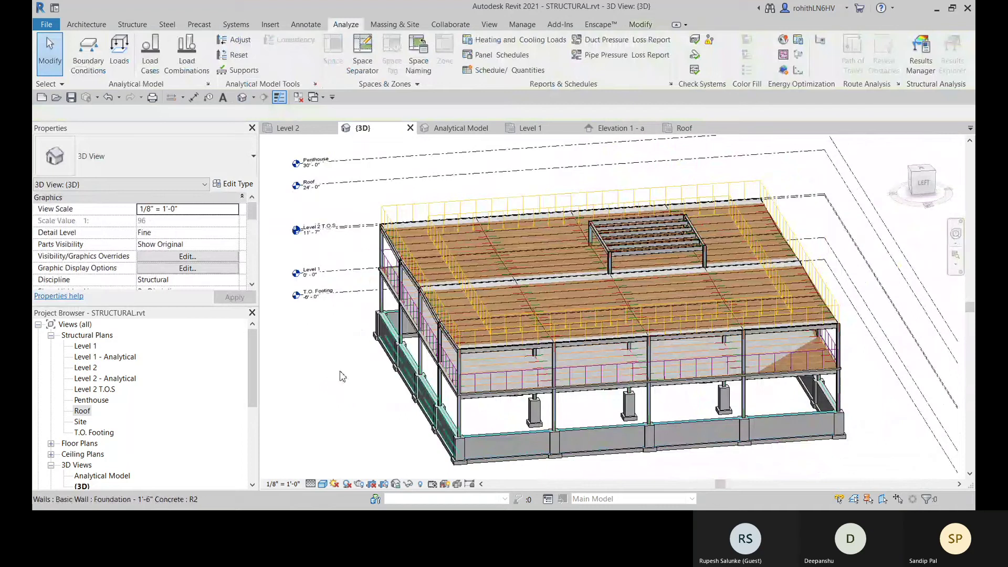
click(119, 53)
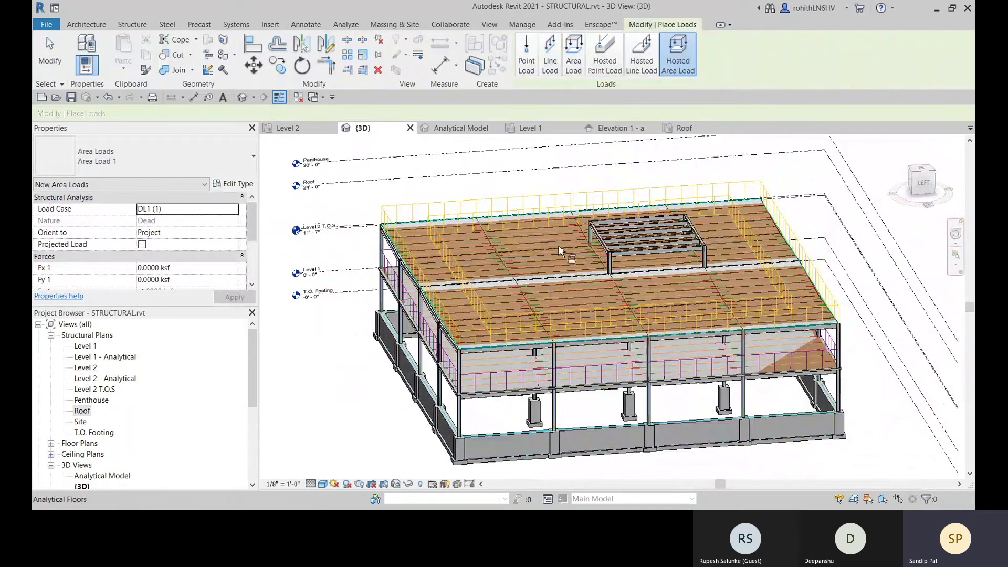
shift+middle_drag(553, 199, 538, 188)
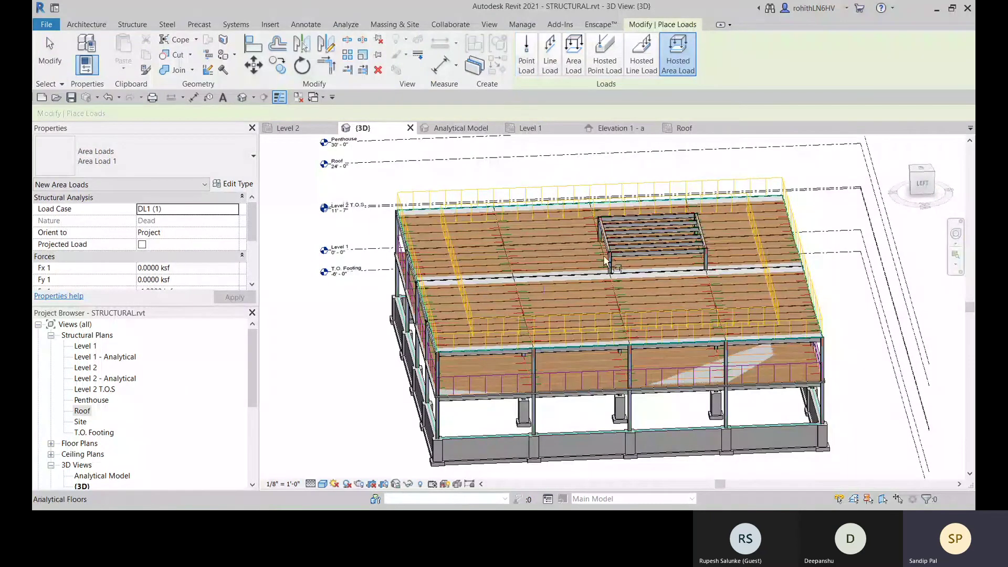
shift+middle_drag(745, 245, 669, 237)
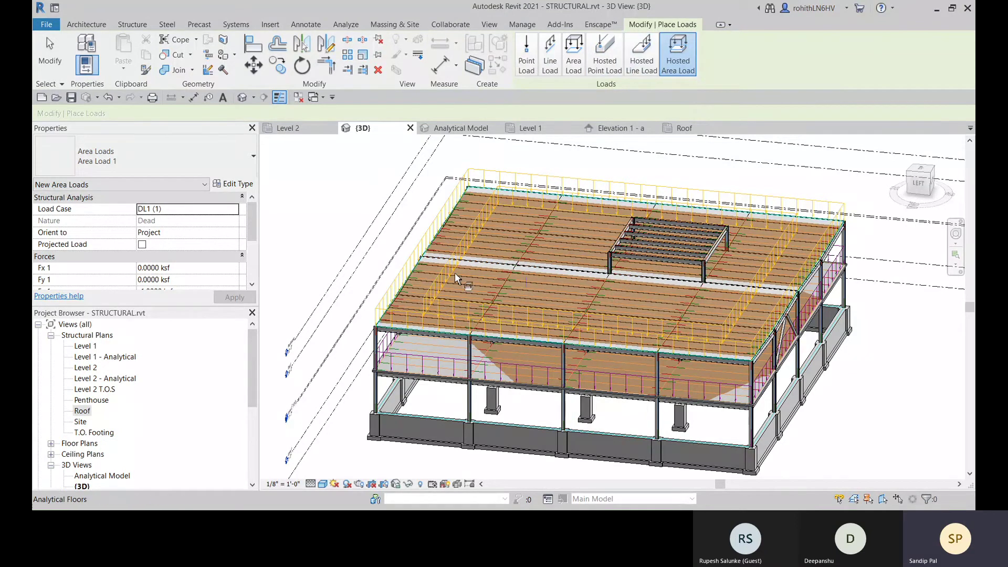
key(Escape)
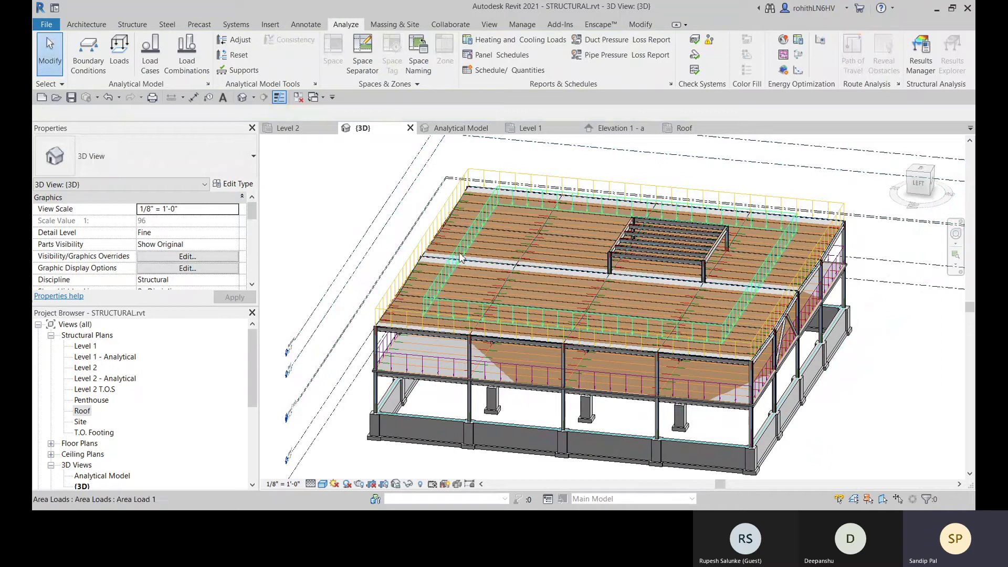
Step: Run Check Member Supports on the structural model and dismiss the resulting warning list
scroll(431, 373, up, 5)
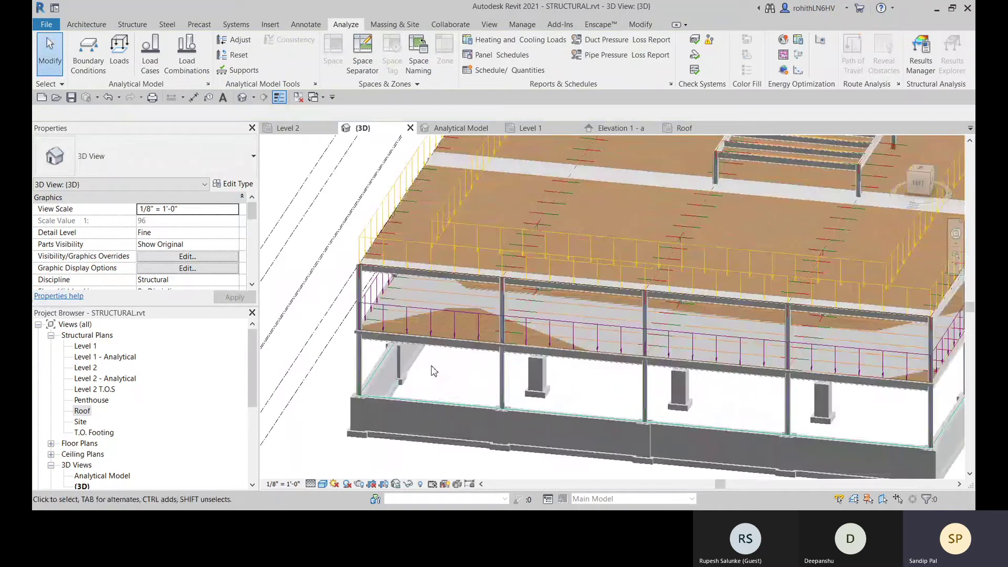
middle_drag(431, 374, 472, 336)
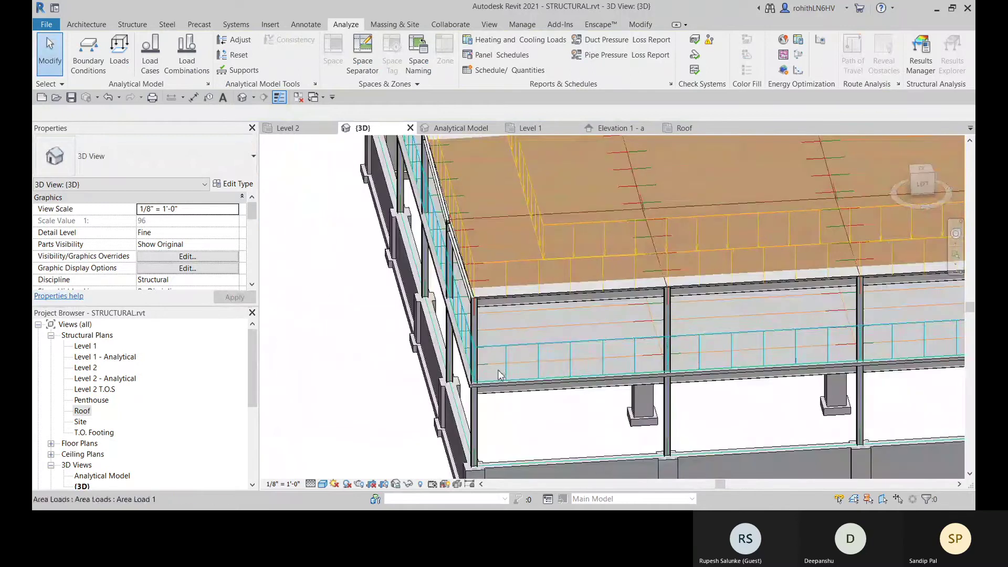
click(244, 71)
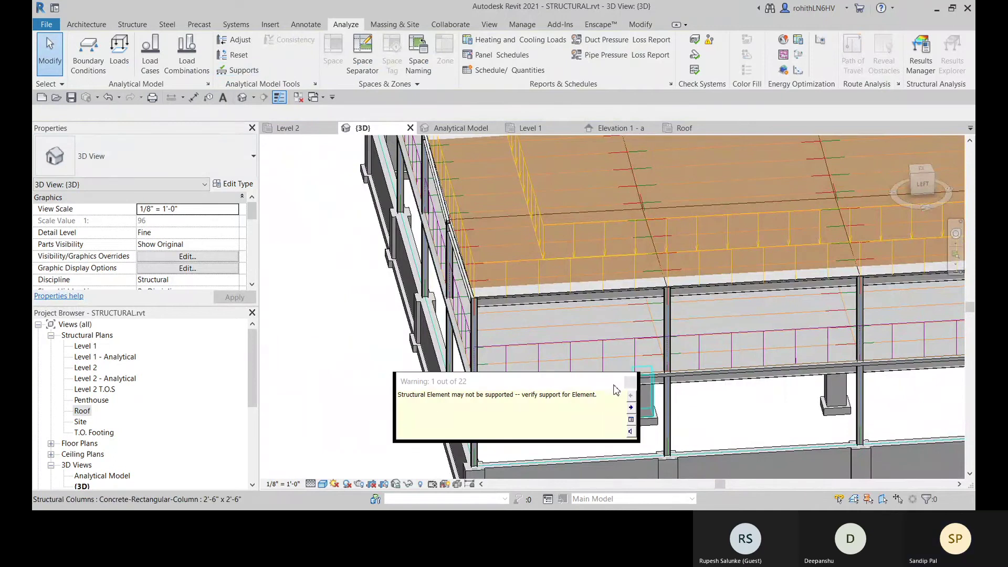
click(630, 383)
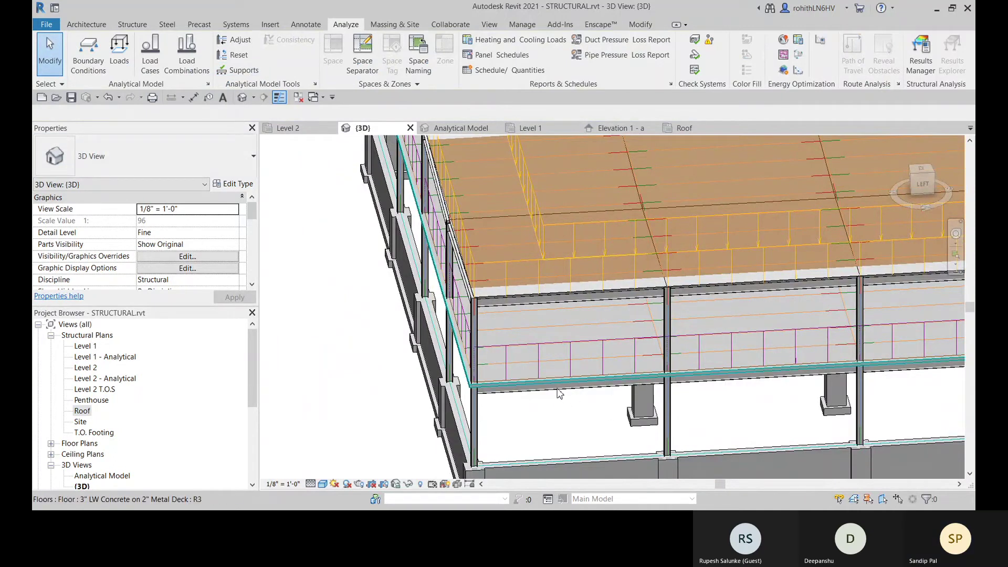
Step: Inspect the W14X30 edge girder and the Level 2 metal deck floor above it to explain the member support check
click(557, 399)
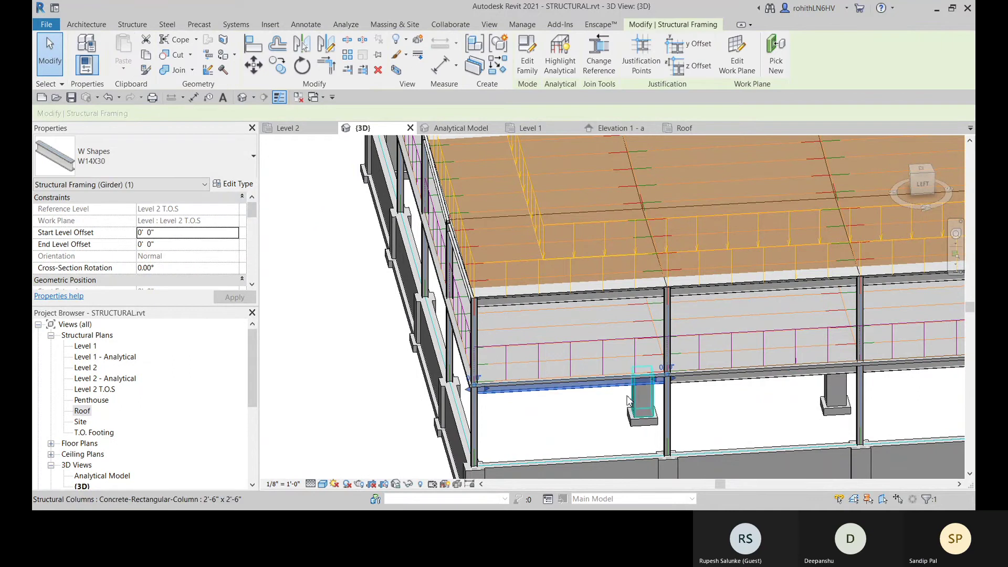
click(558, 417)
click(588, 378)
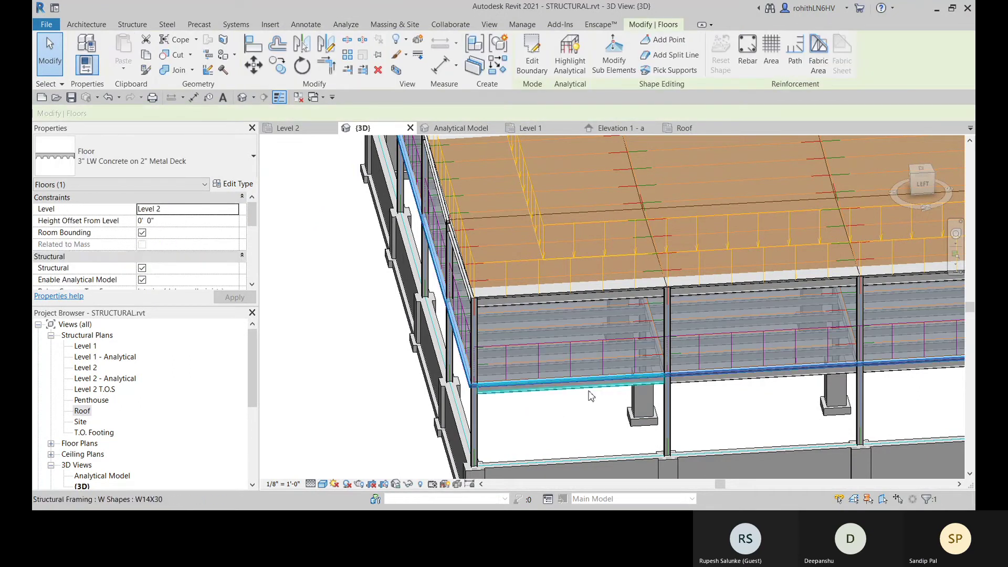
click(356, 27)
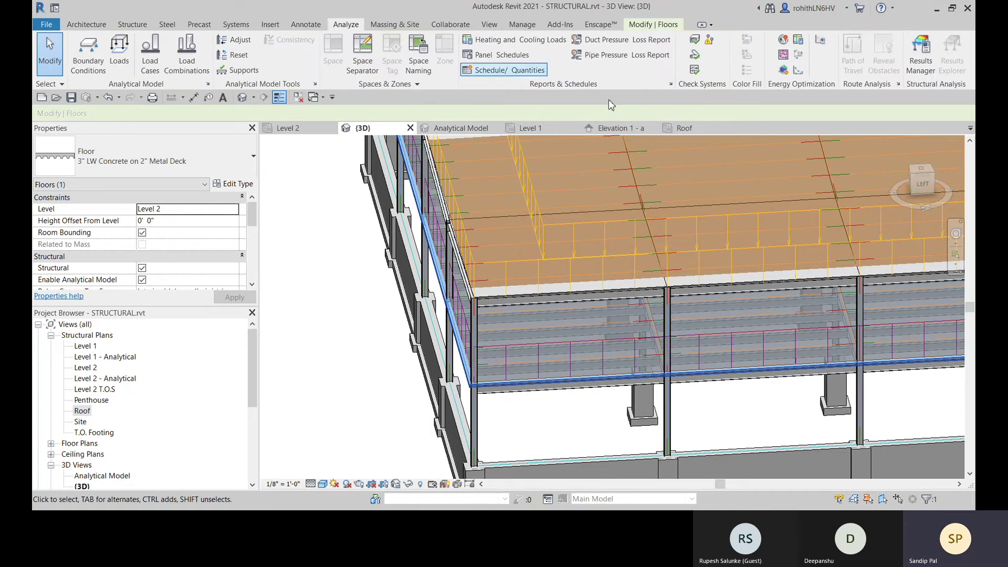
click(250, 72)
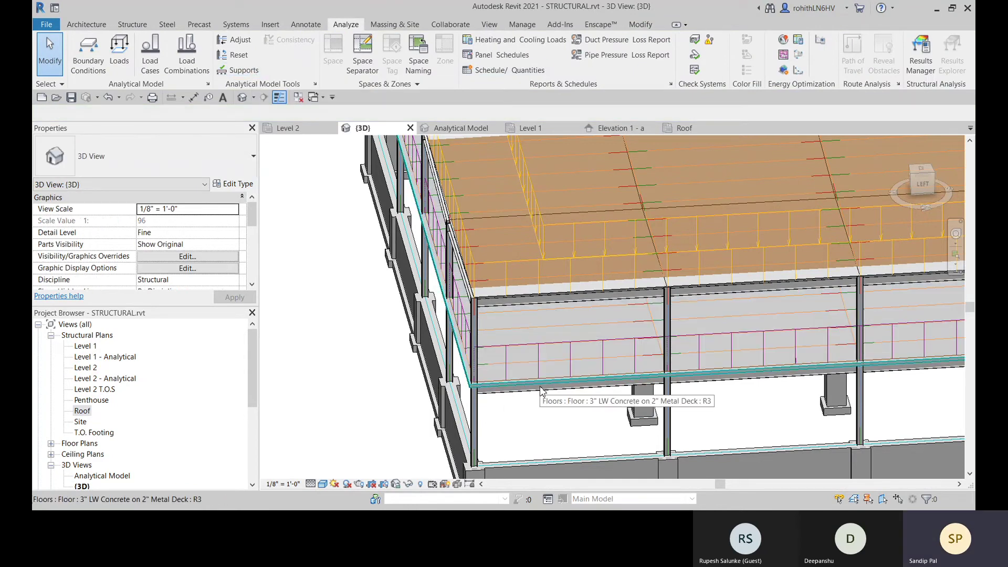
shift+middle_drag(541, 391, 553, 261)
click(545, 284)
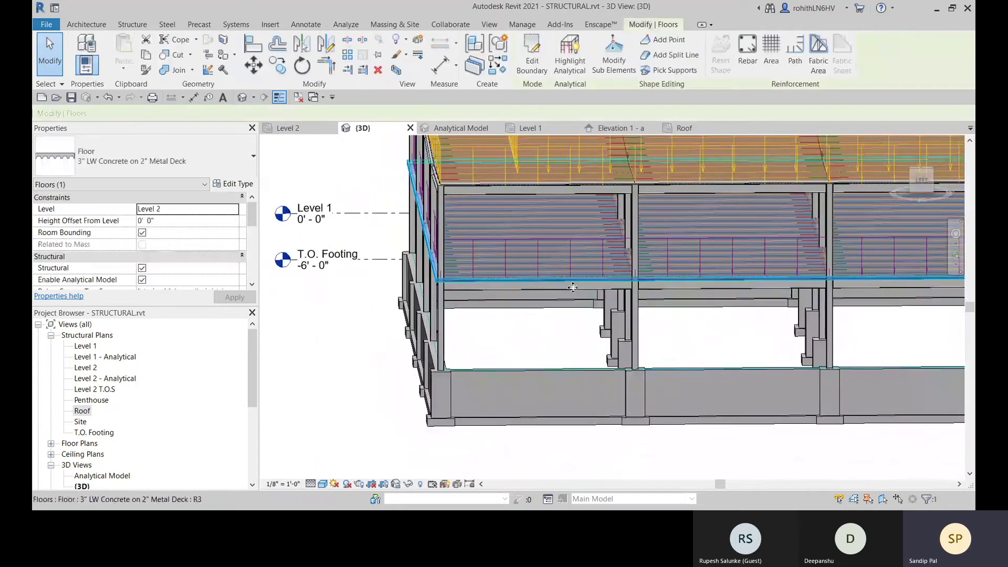
click(338, 25)
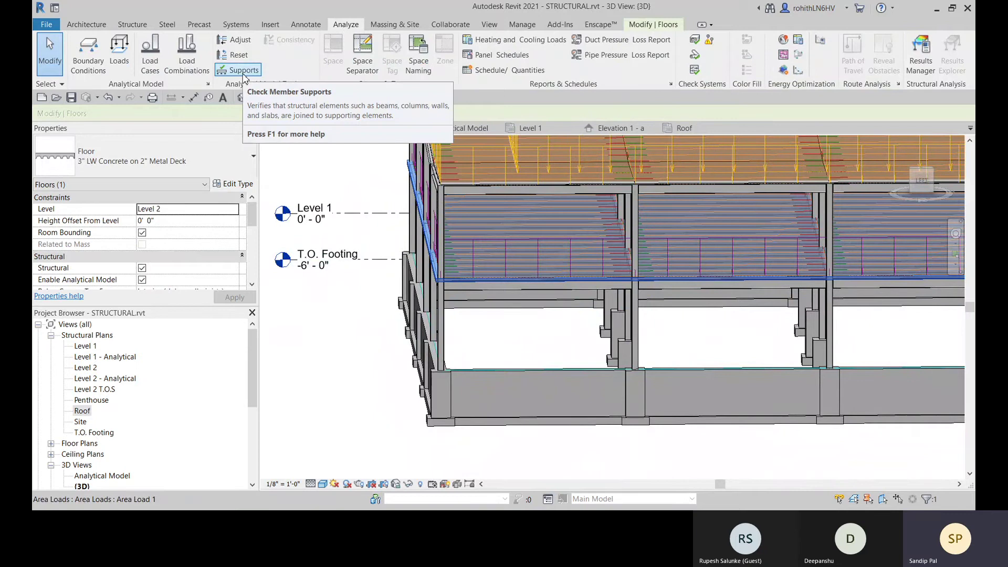
key(Escape)
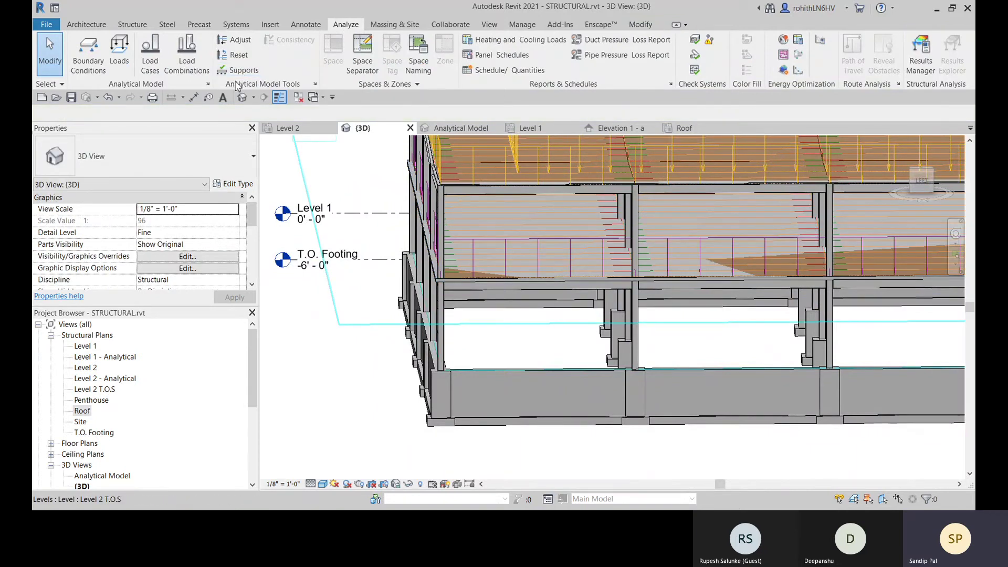
Step: Open the structure layer's material, Concrete, Cast-in-Place gray, from the type properties of the Foundation - 1'-6" Concrete wall
scroll(553, 373, down, 5)
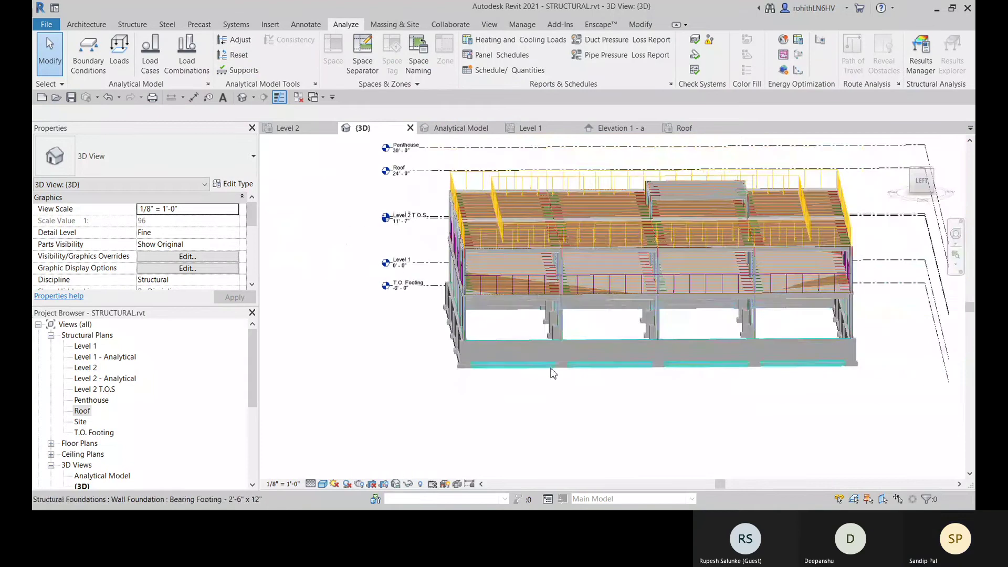
shift+middle_drag(553, 373, 610, 440)
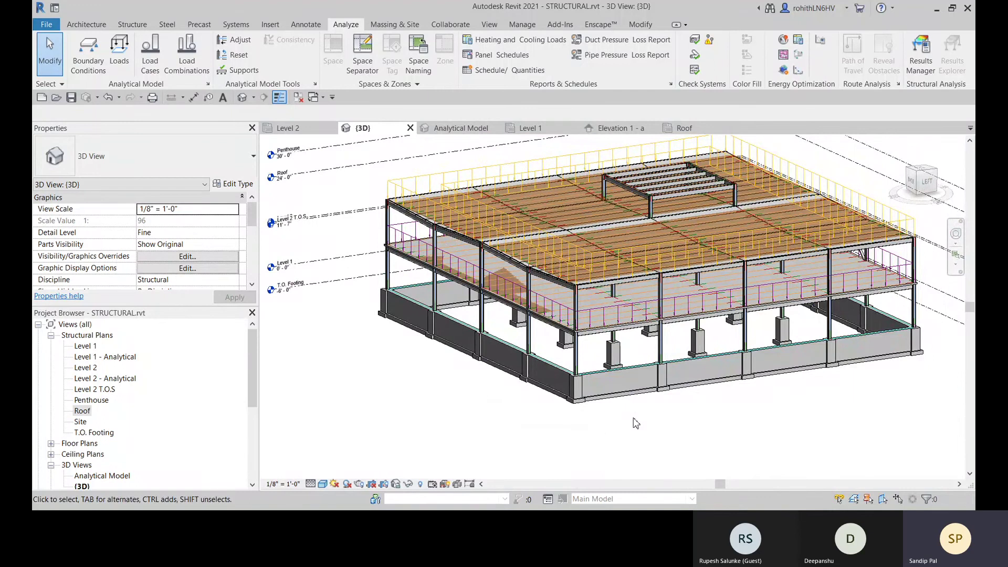
shift+middle_drag(636, 424, 615, 428)
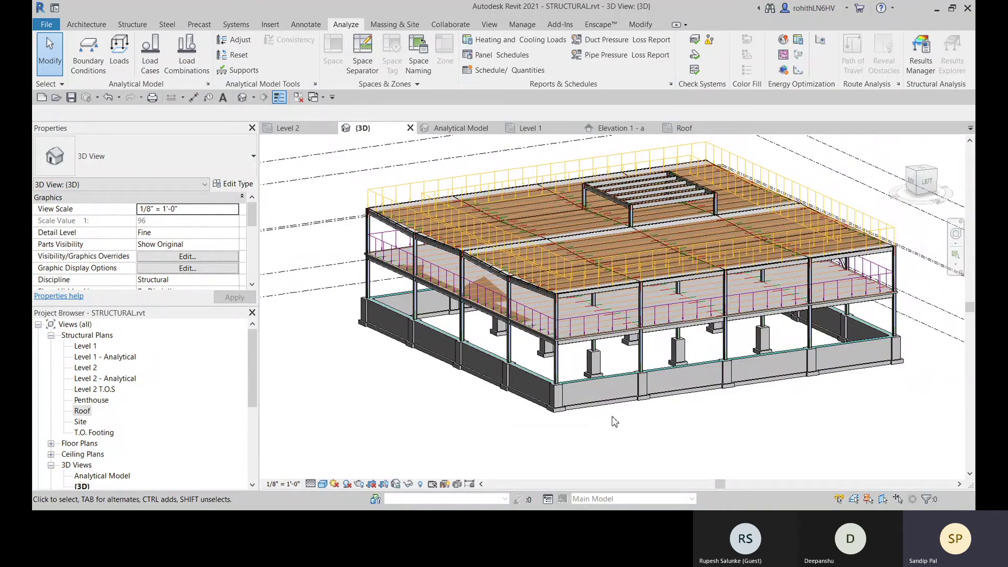
click(600, 397)
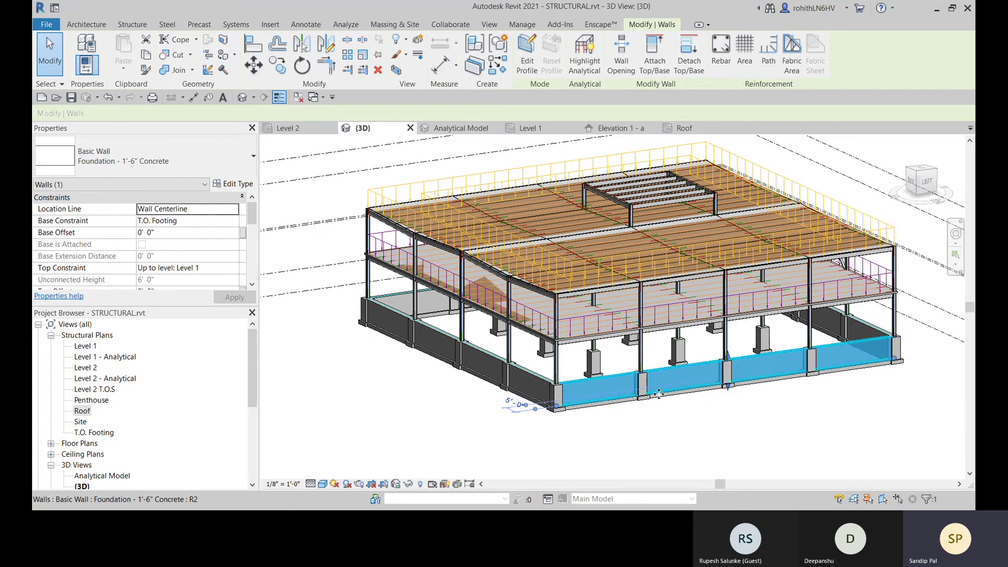
click(239, 185)
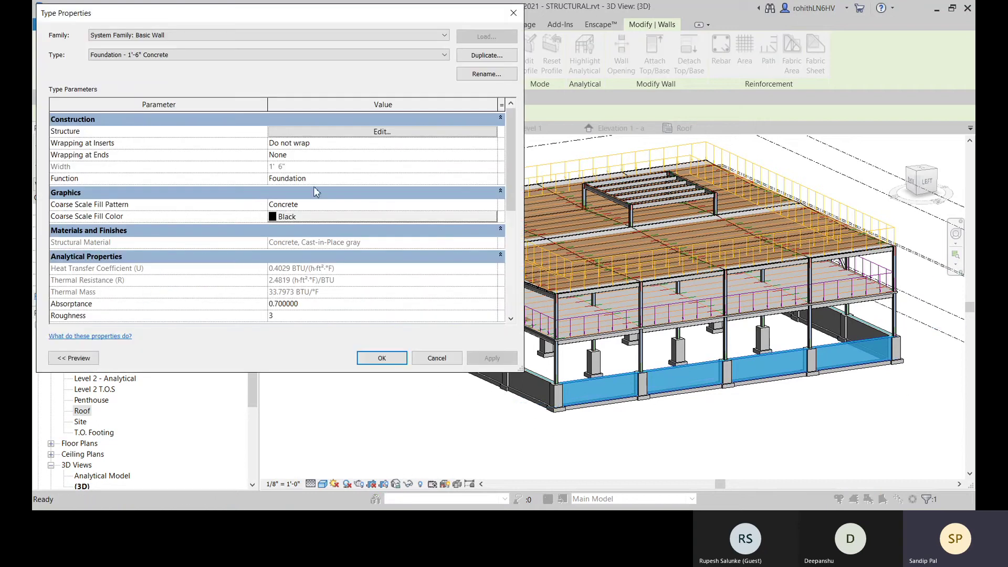
click(302, 132)
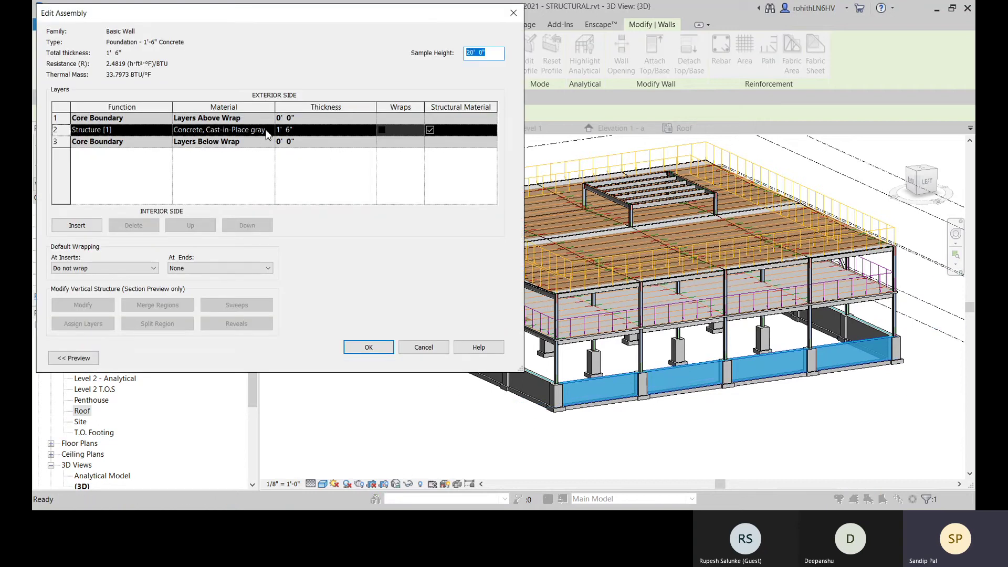
click(267, 134)
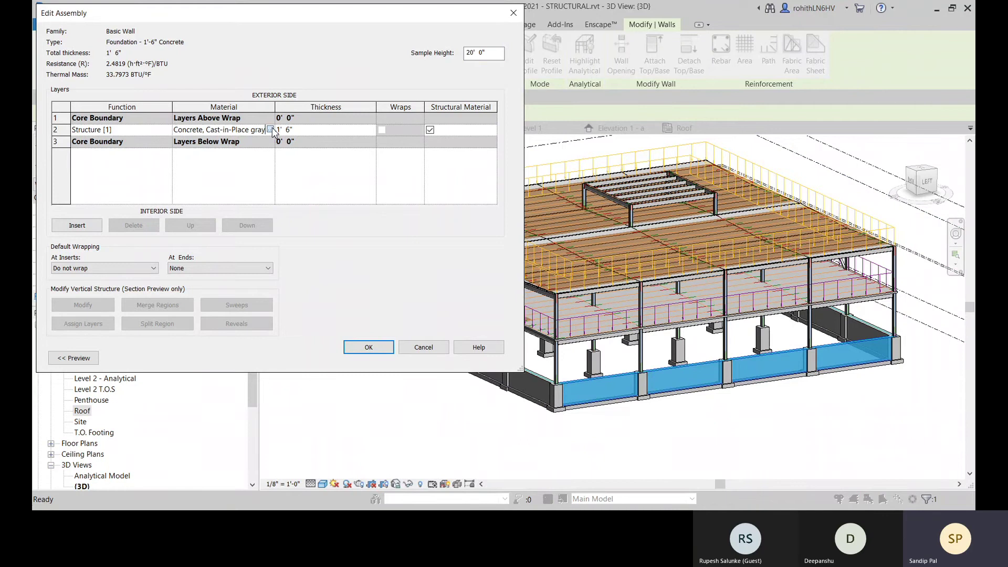
click(271, 130)
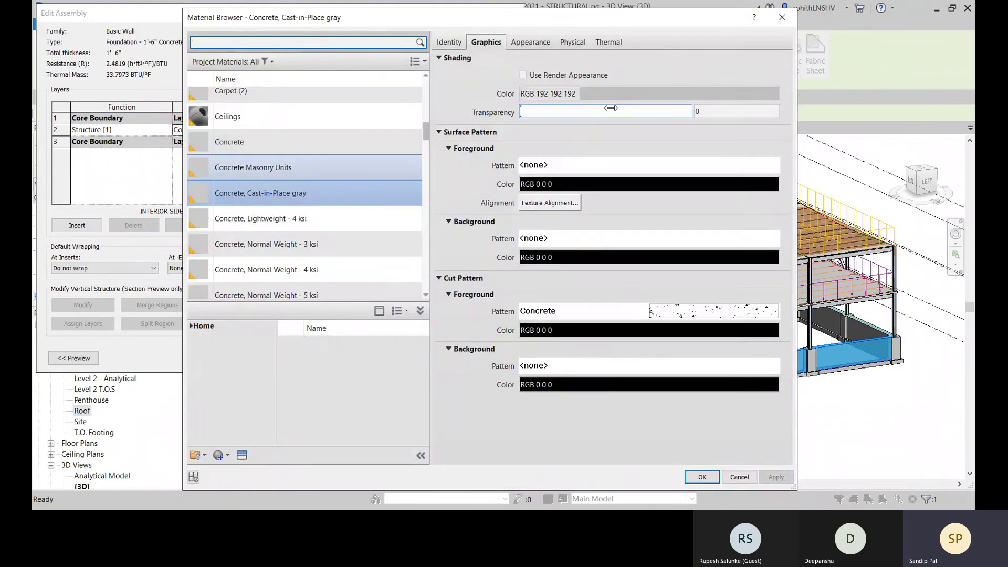
Step: Review the material's physical, concrete strength and thermal properties, and accept the wall's material, assembly and type settings as they are
click(610, 43)
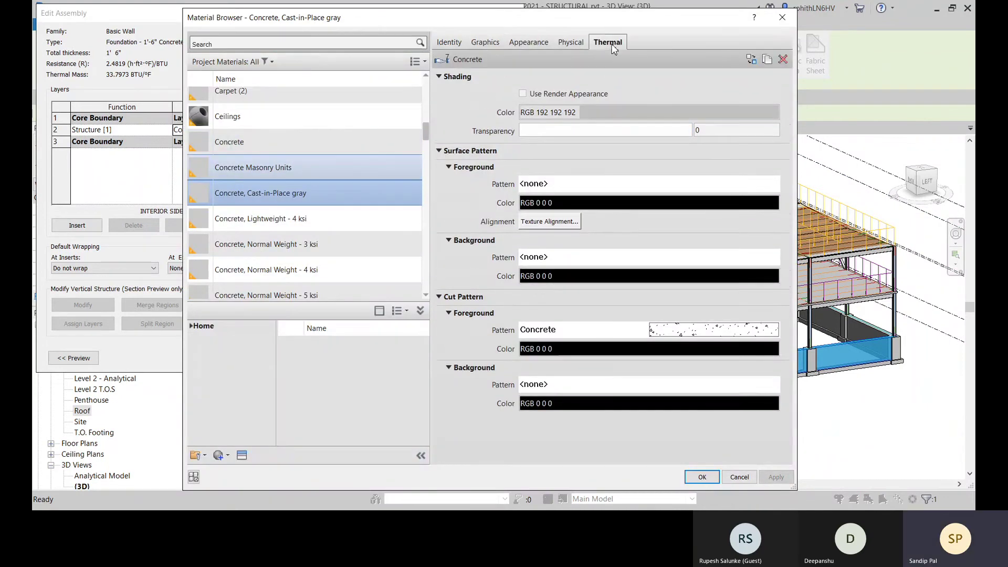
click(575, 43)
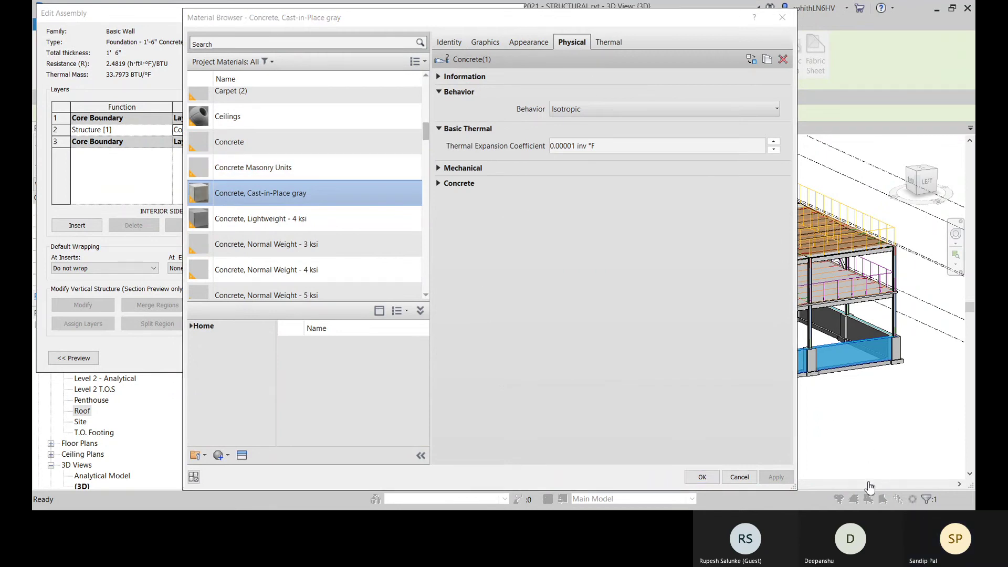
click(606, 42)
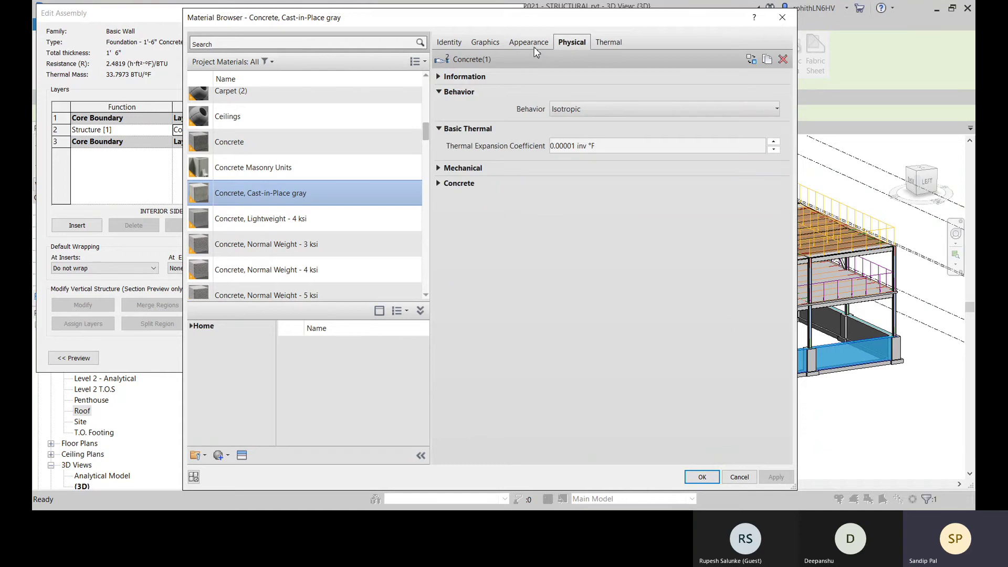
click(439, 183)
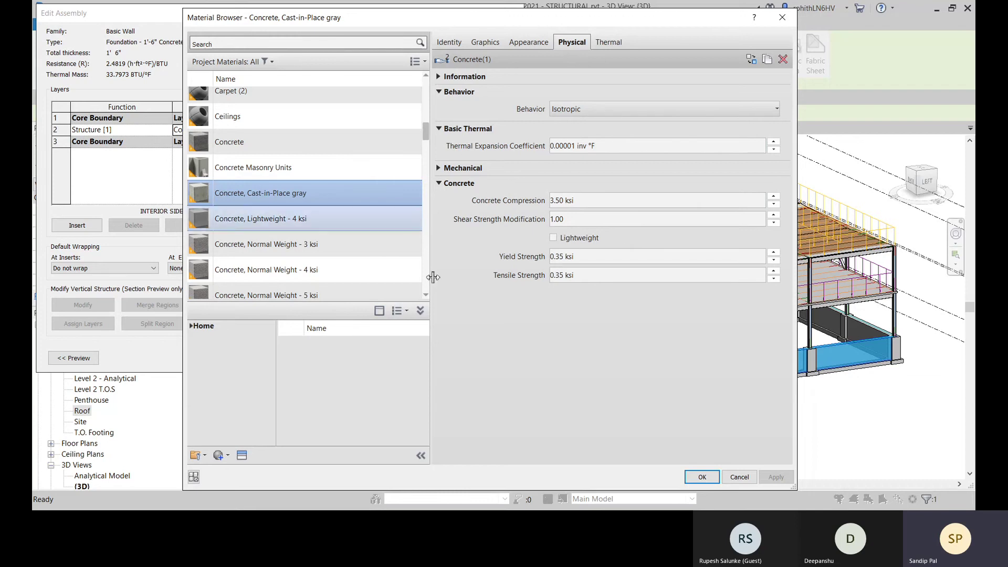
click(622, 42)
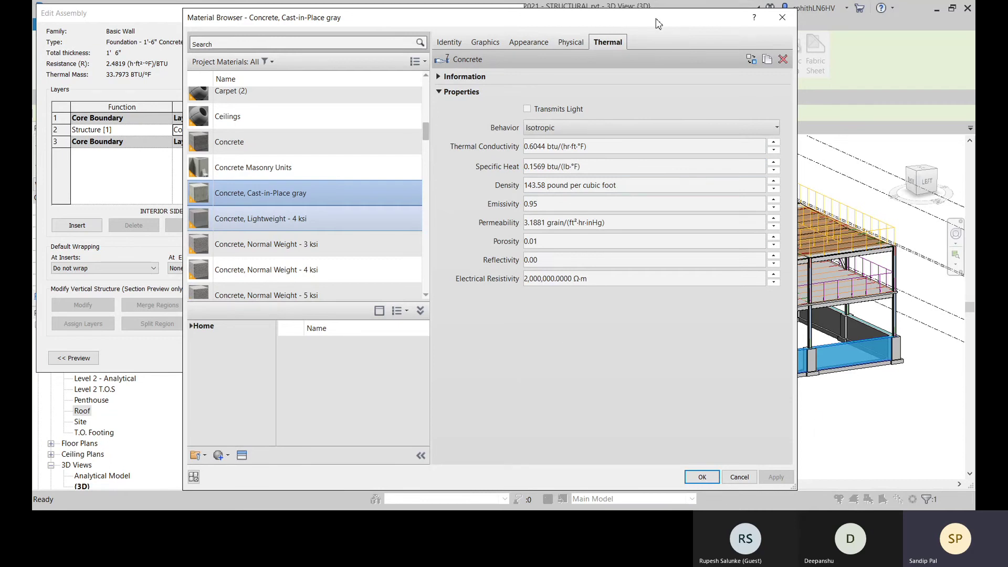
drag(659, 23, 546, 32)
click(590, 485)
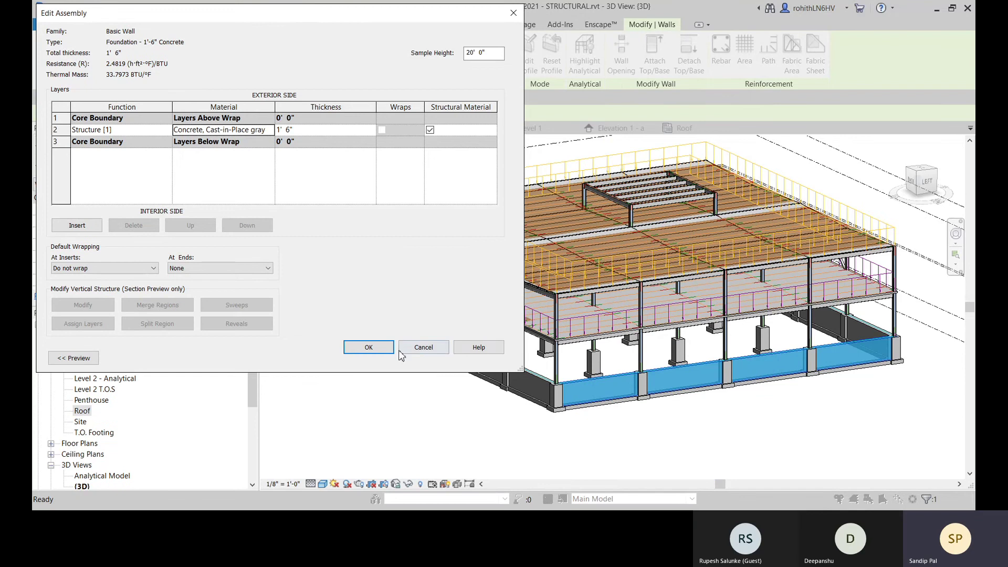
click(370, 348)
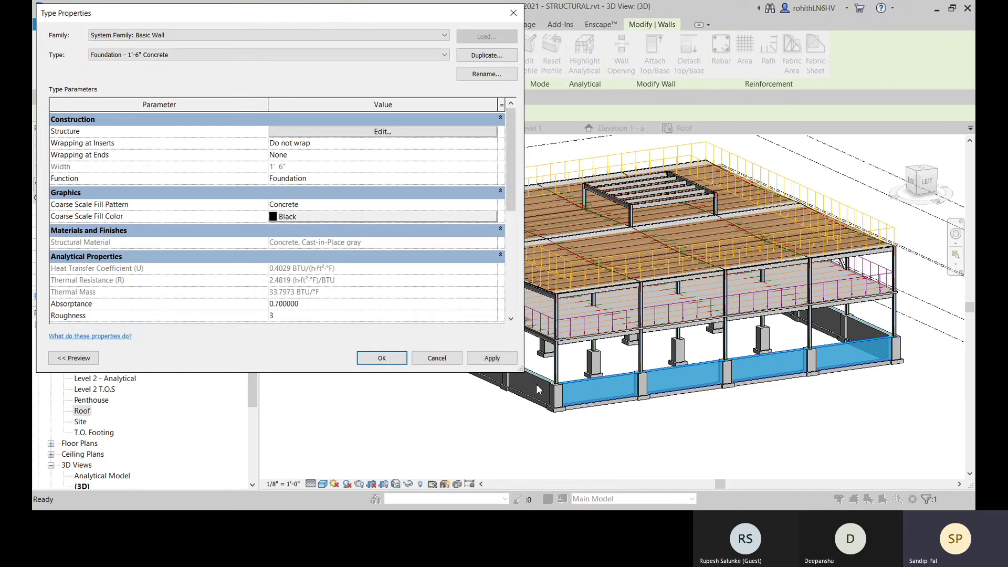
click(492, 358)
click(381, 358)
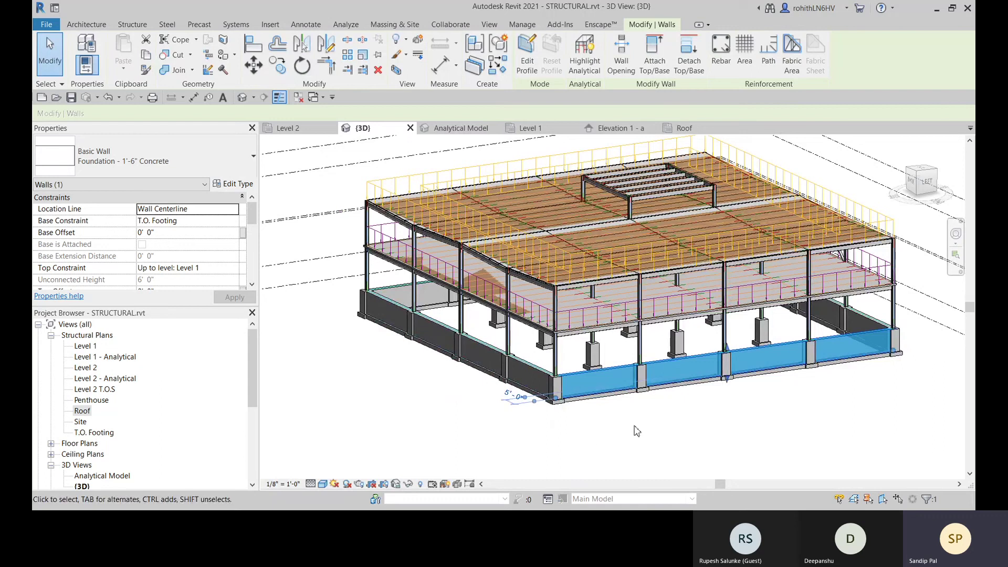
Step: Deselect the foundation wall and inspect the loads and boundary conditions in the Analytical Model 3D view
middle_drag(645, 427, 604, 315)
key(Escape)
scroll(672, 421, up, 2)
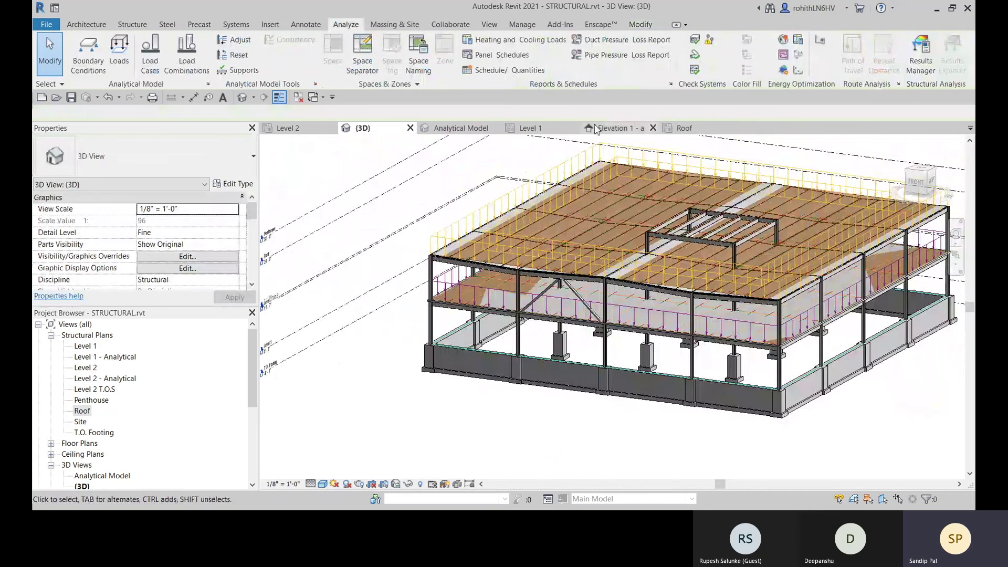
click(461, 128)
shift+middle_drag(651, 391, 640, 313)
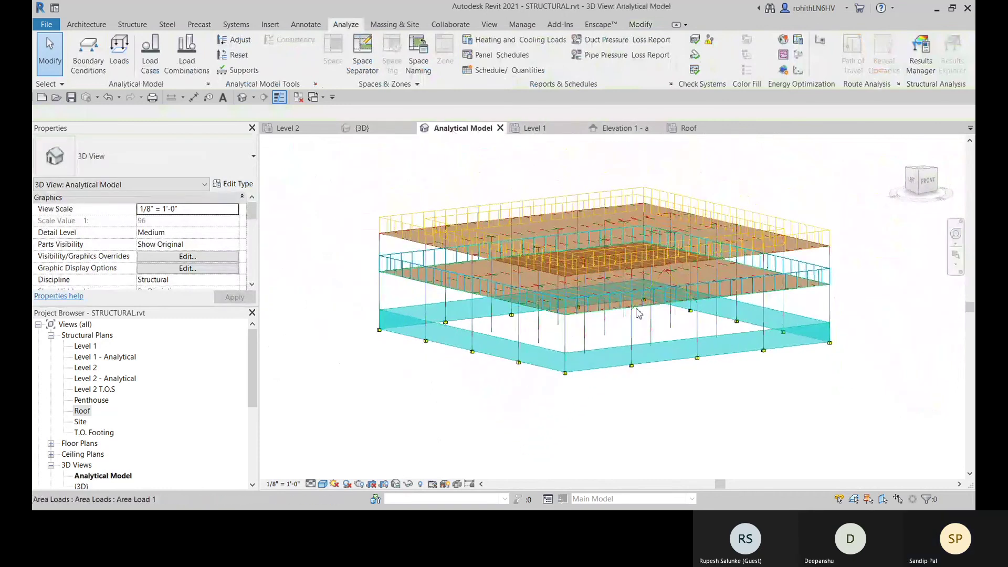